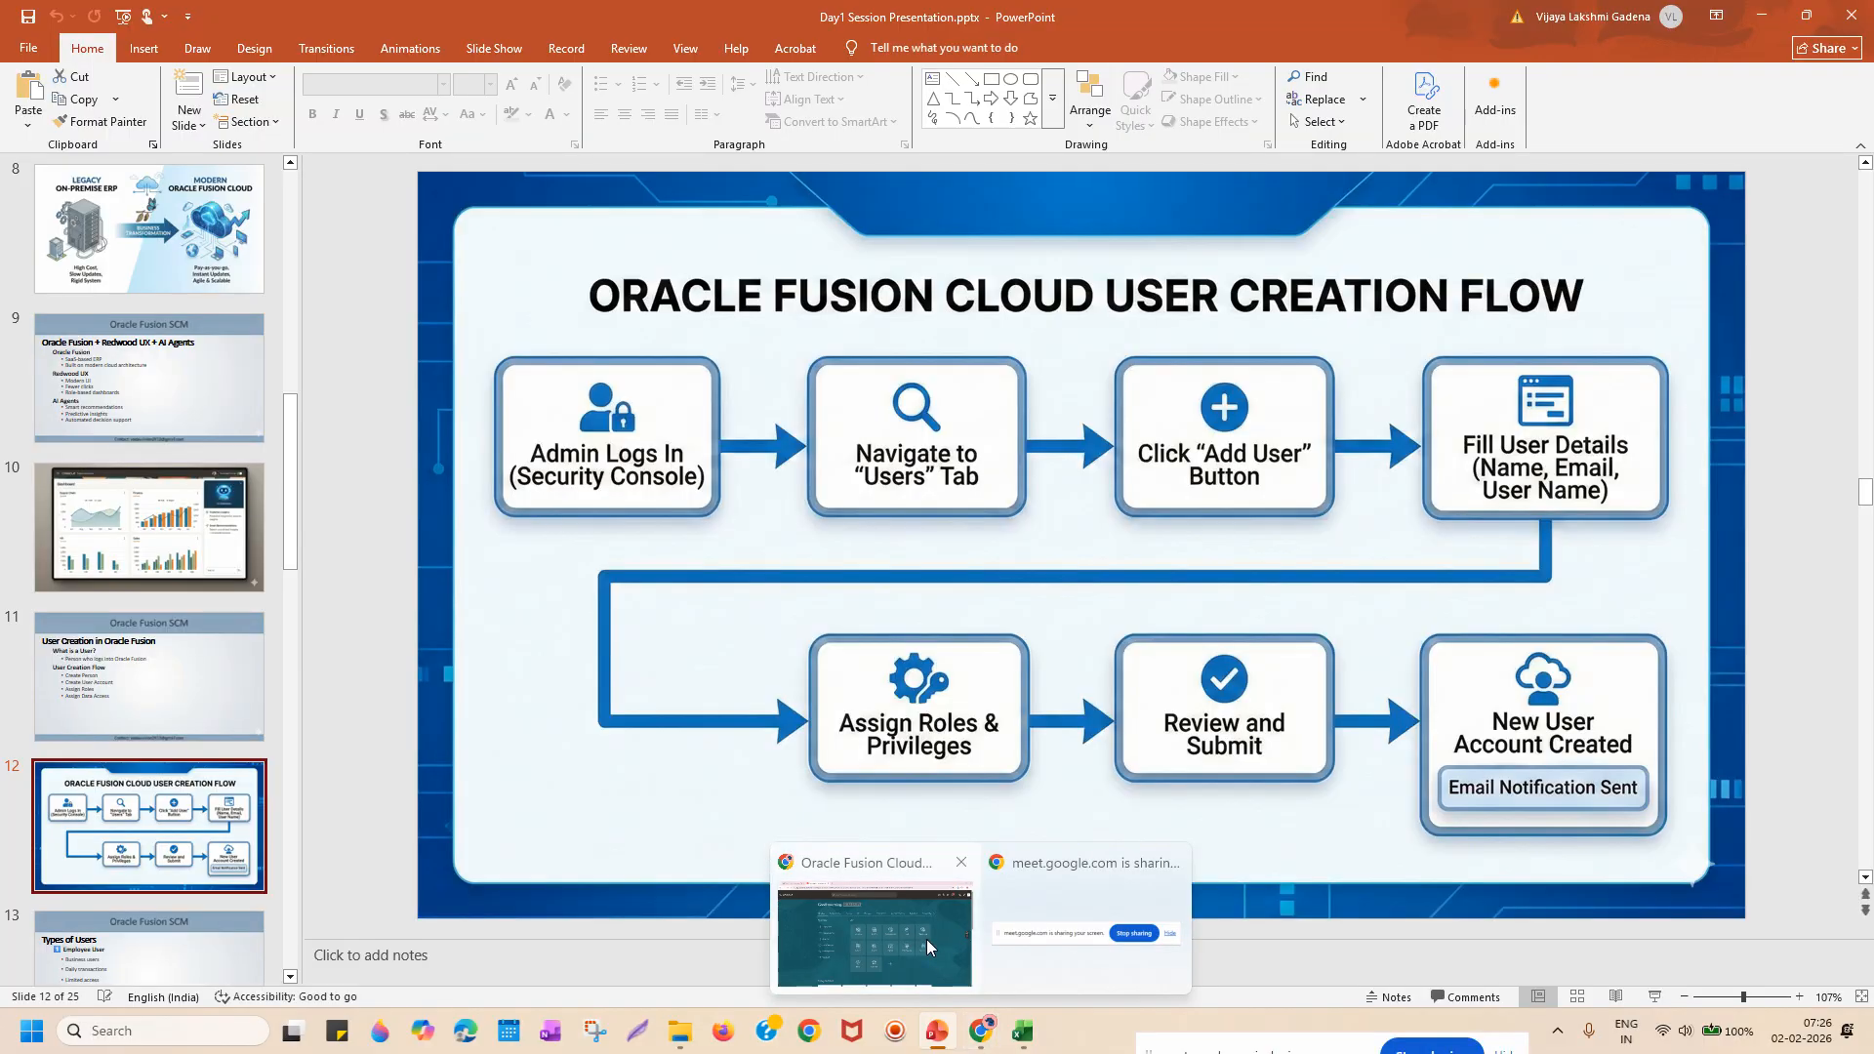
# Bring the Fusion browser window forward and open the Navigator's module list.
pyautogui.click(927, 939)
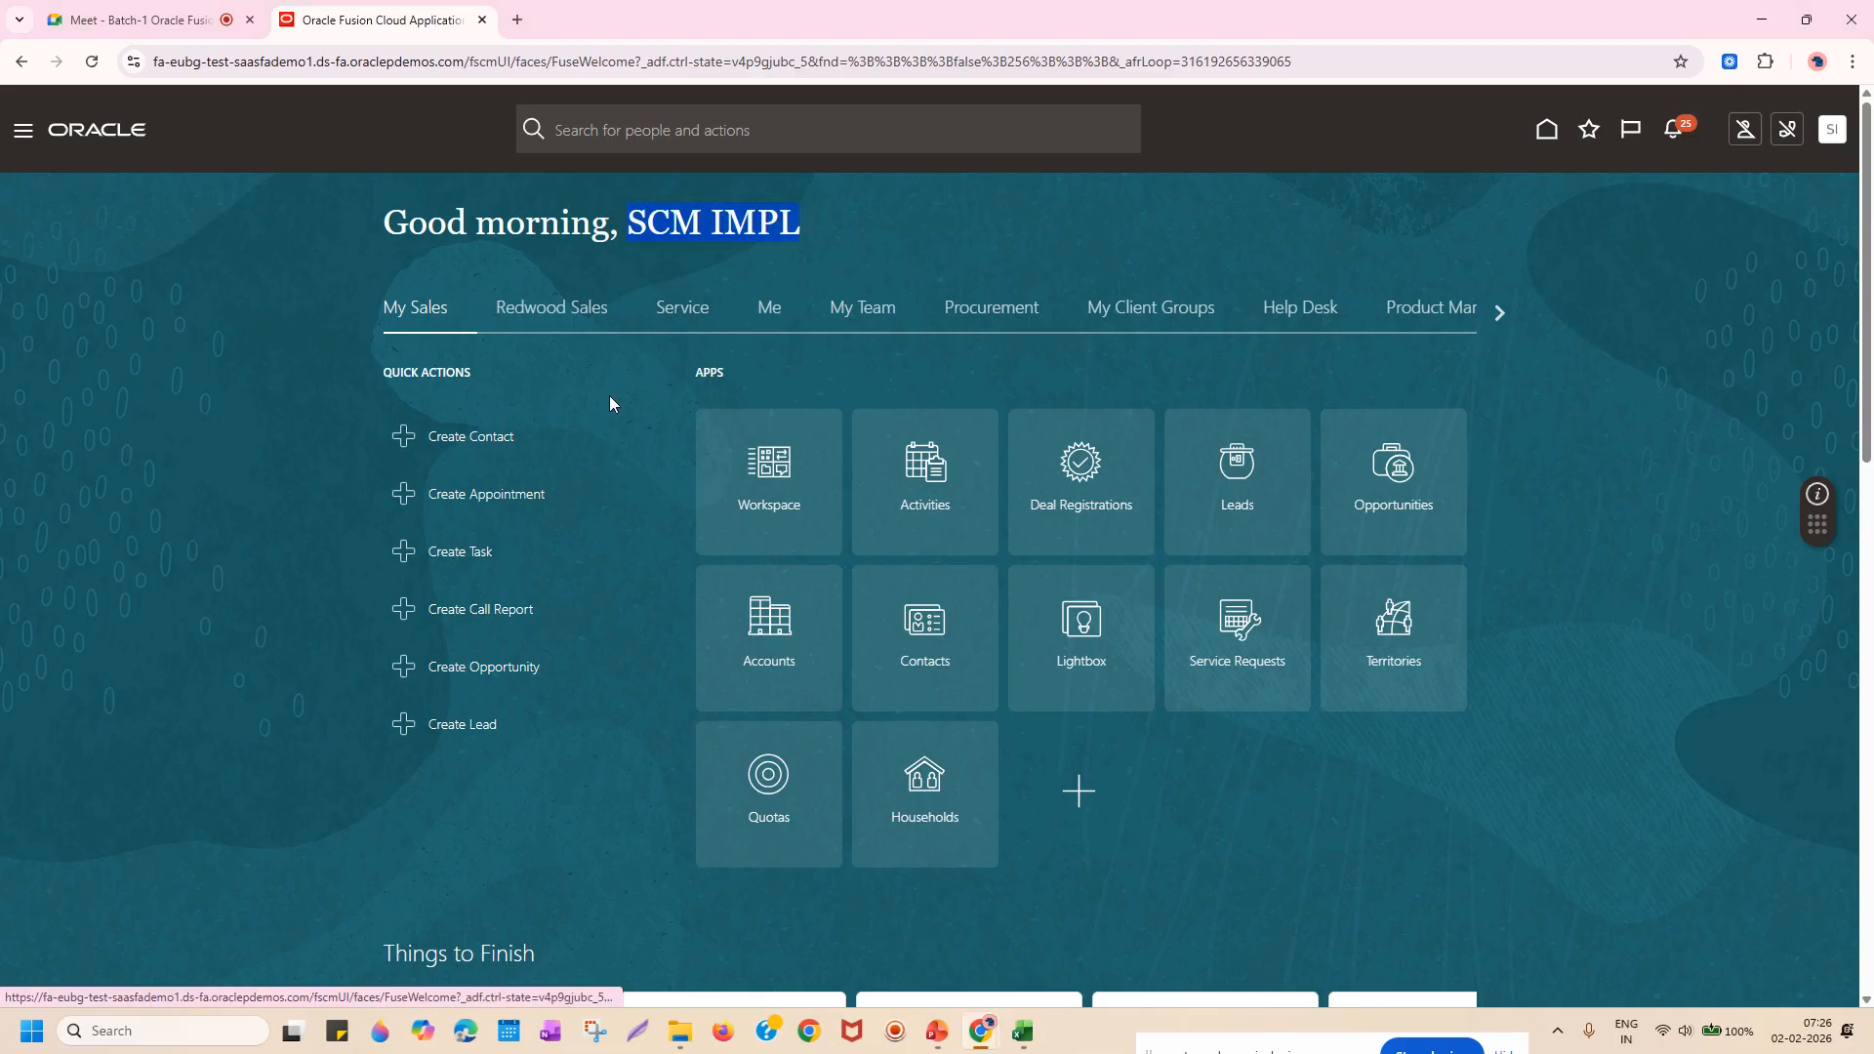
pyautogui.click(896, 214)
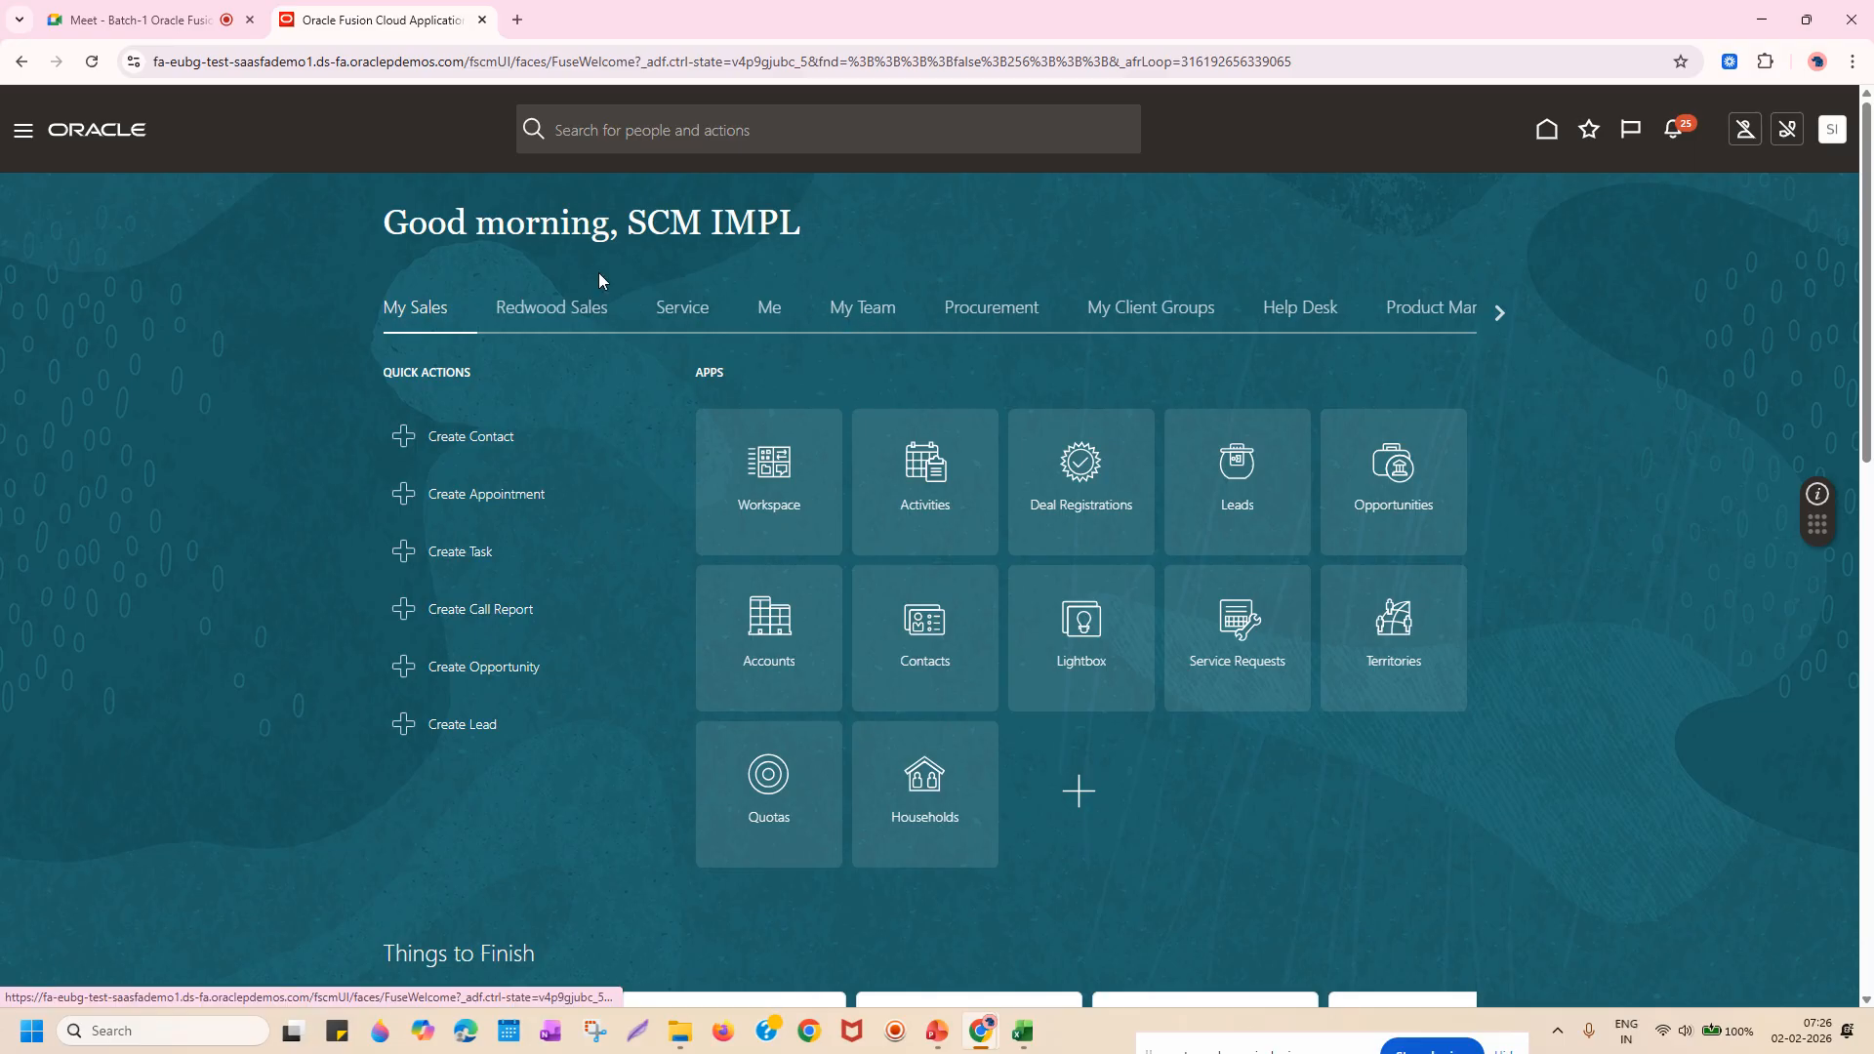
pyautogui.click(23, 136)
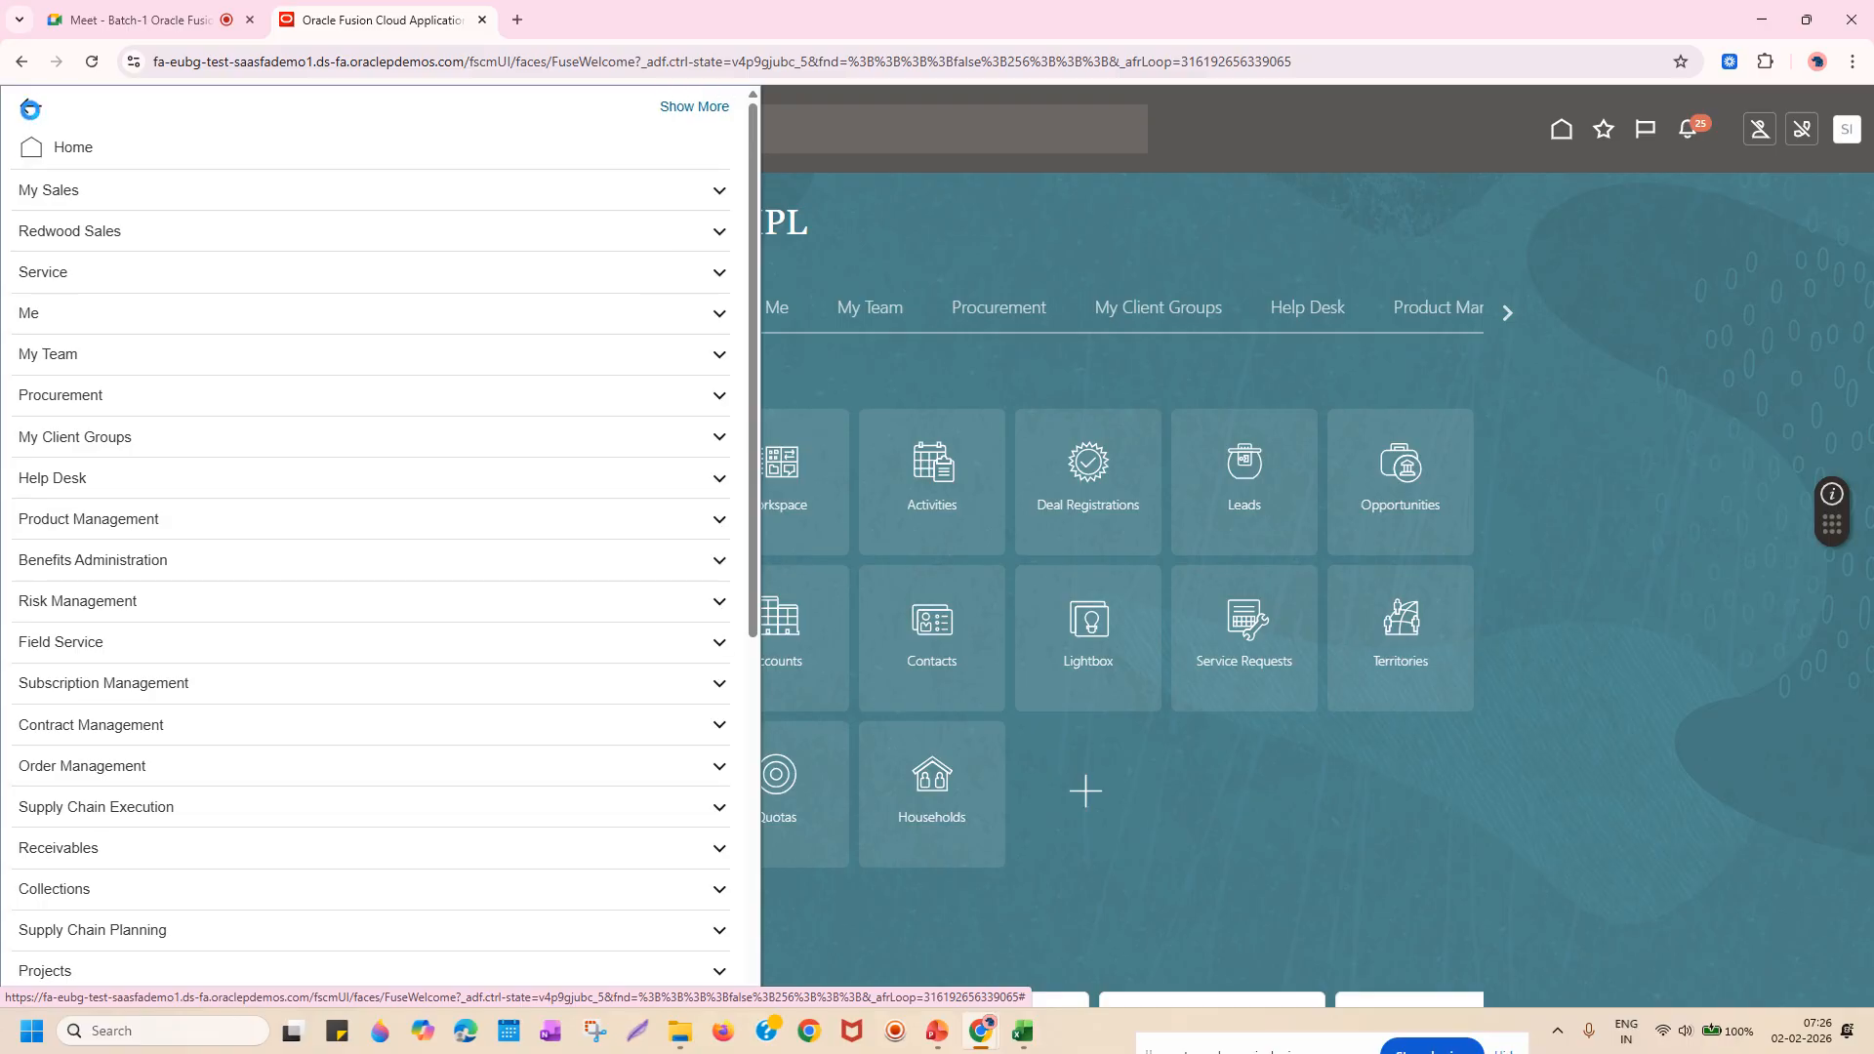
pyautogui.click(31, 115)
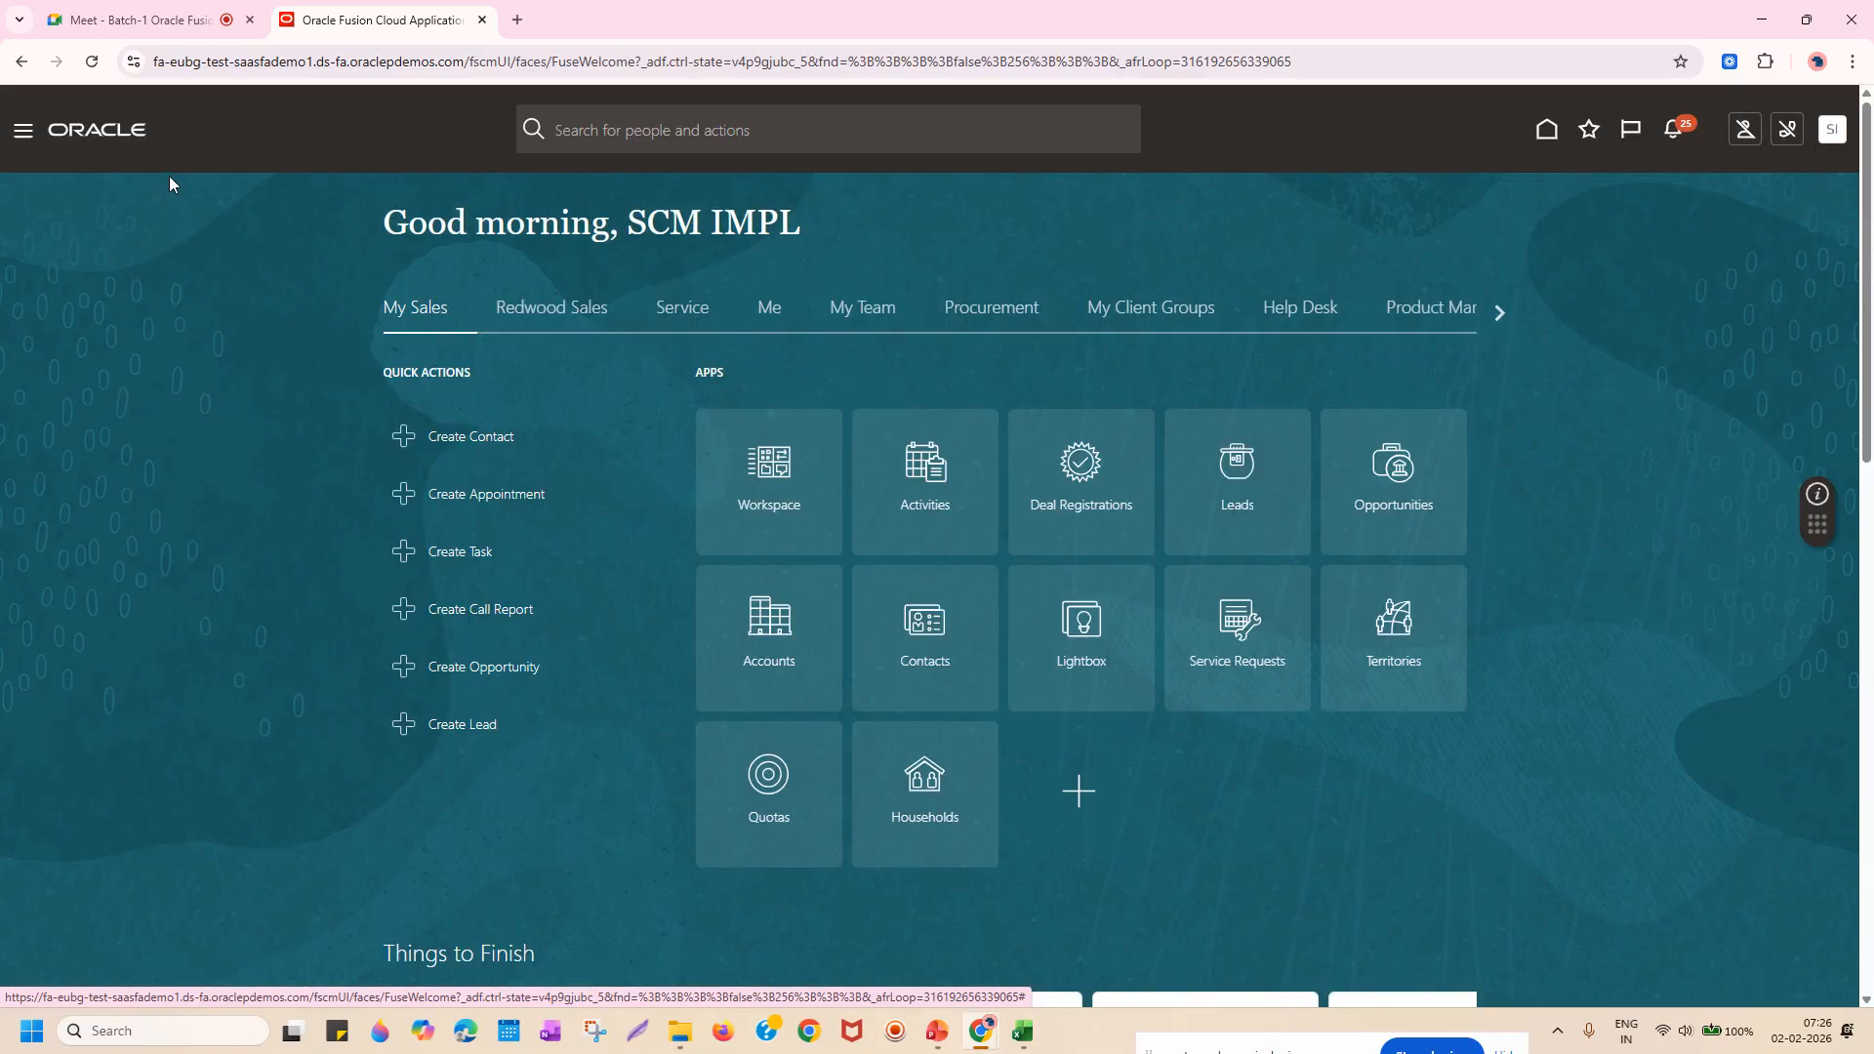
pyautogui.click(24, 137)
# Expand the Tools group in the Navigator and choose Security Console.
pyautogui.scroll(-6, 234, 390)
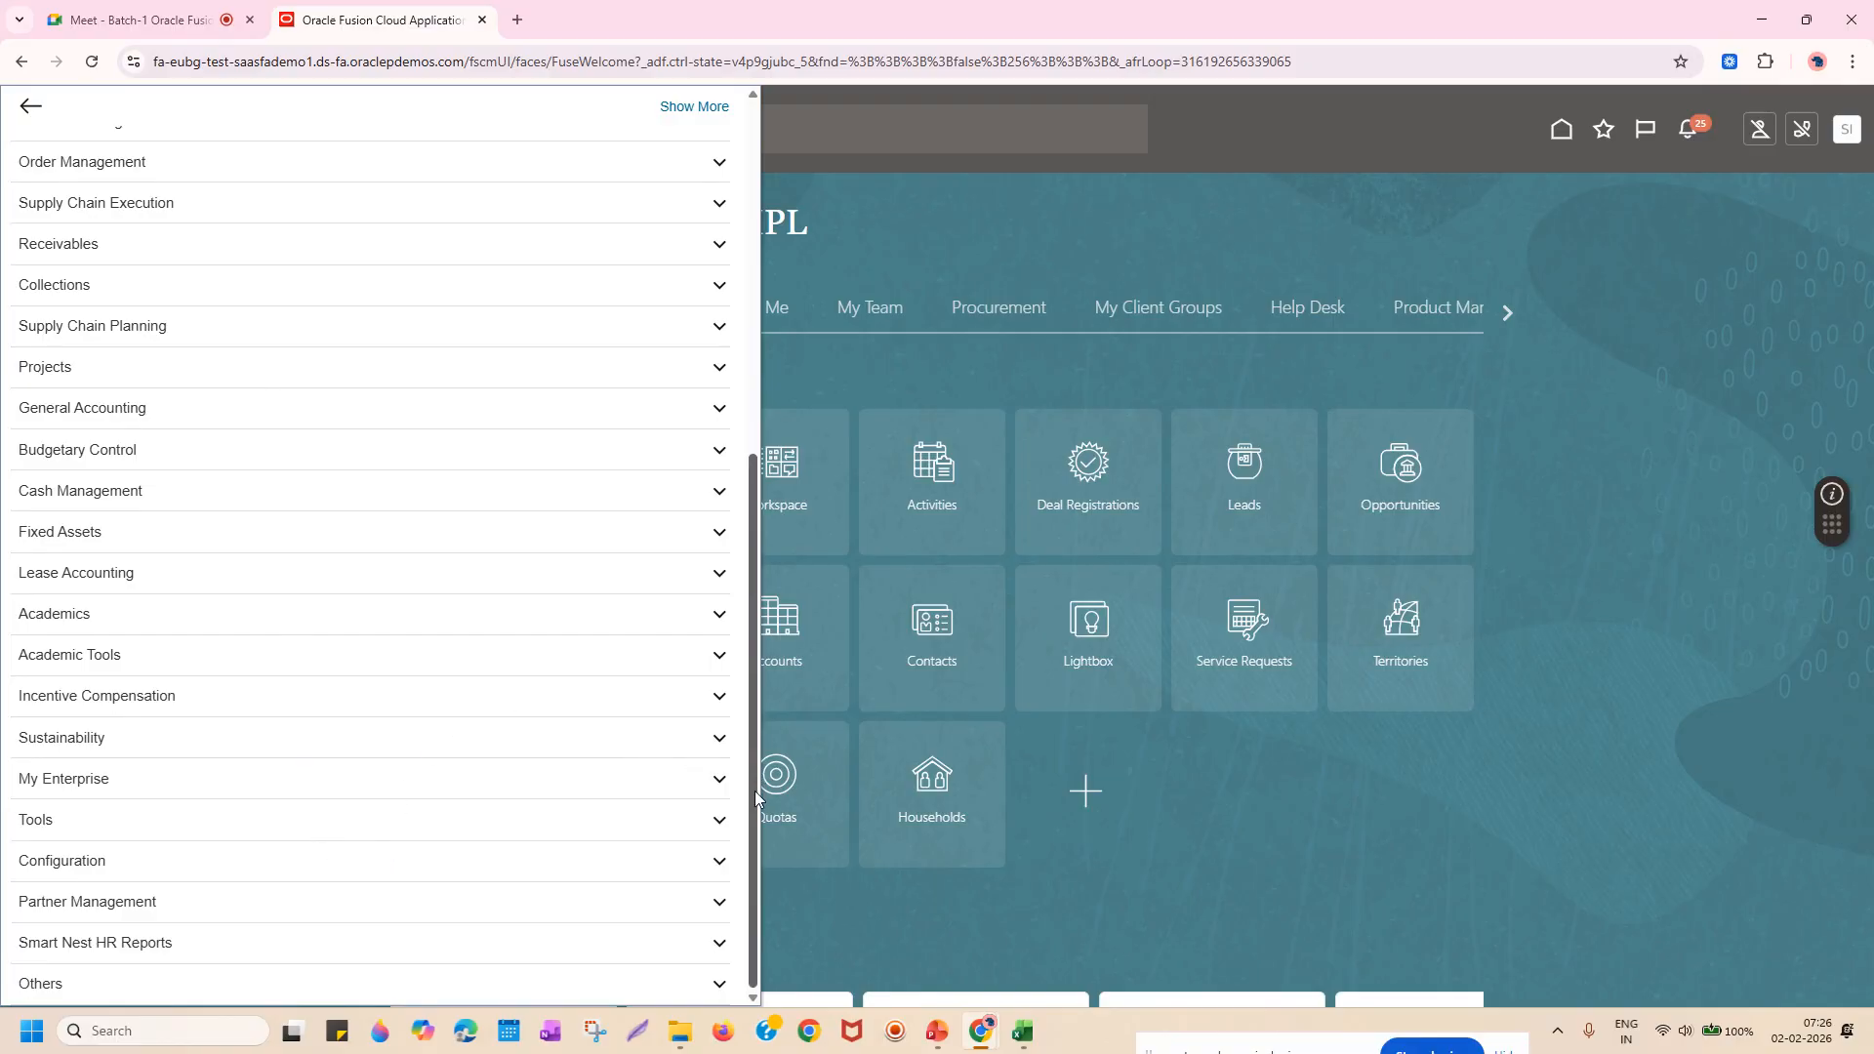
pyautogui.click(461, 822)
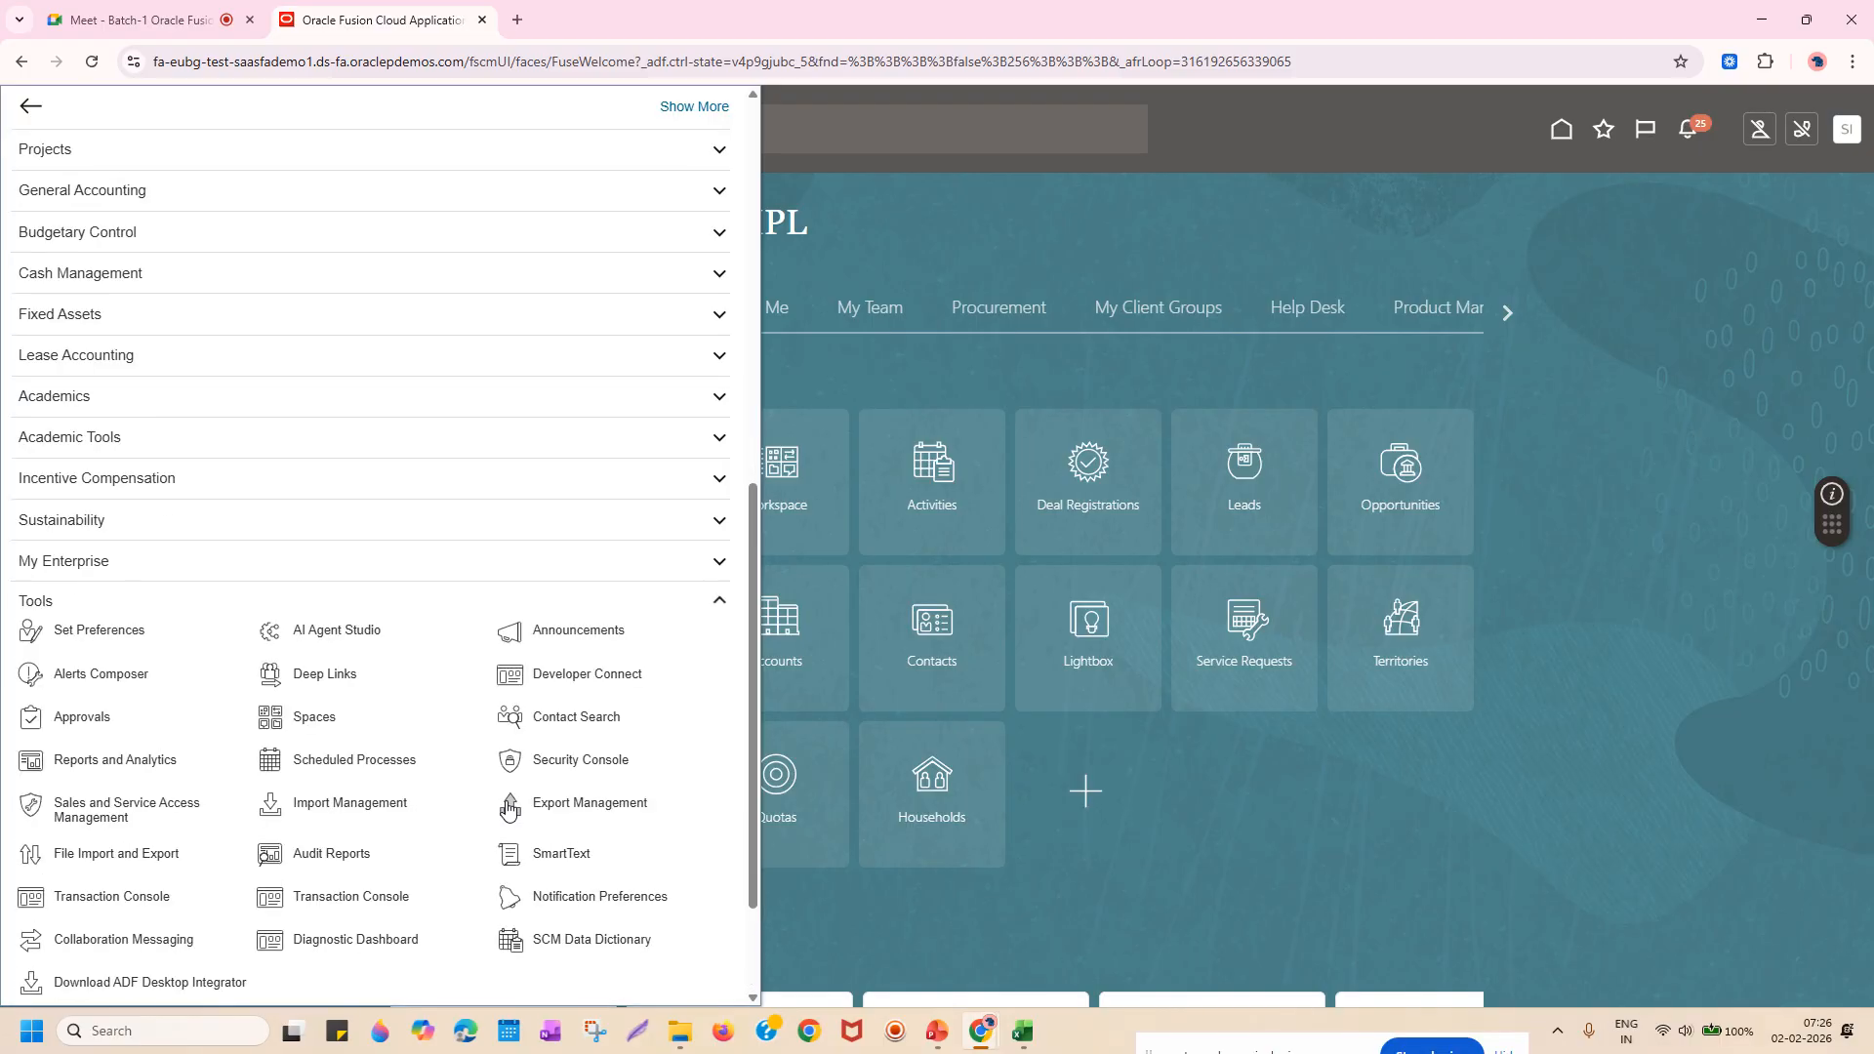
pyautogui.scroll(-1, 401, 746)
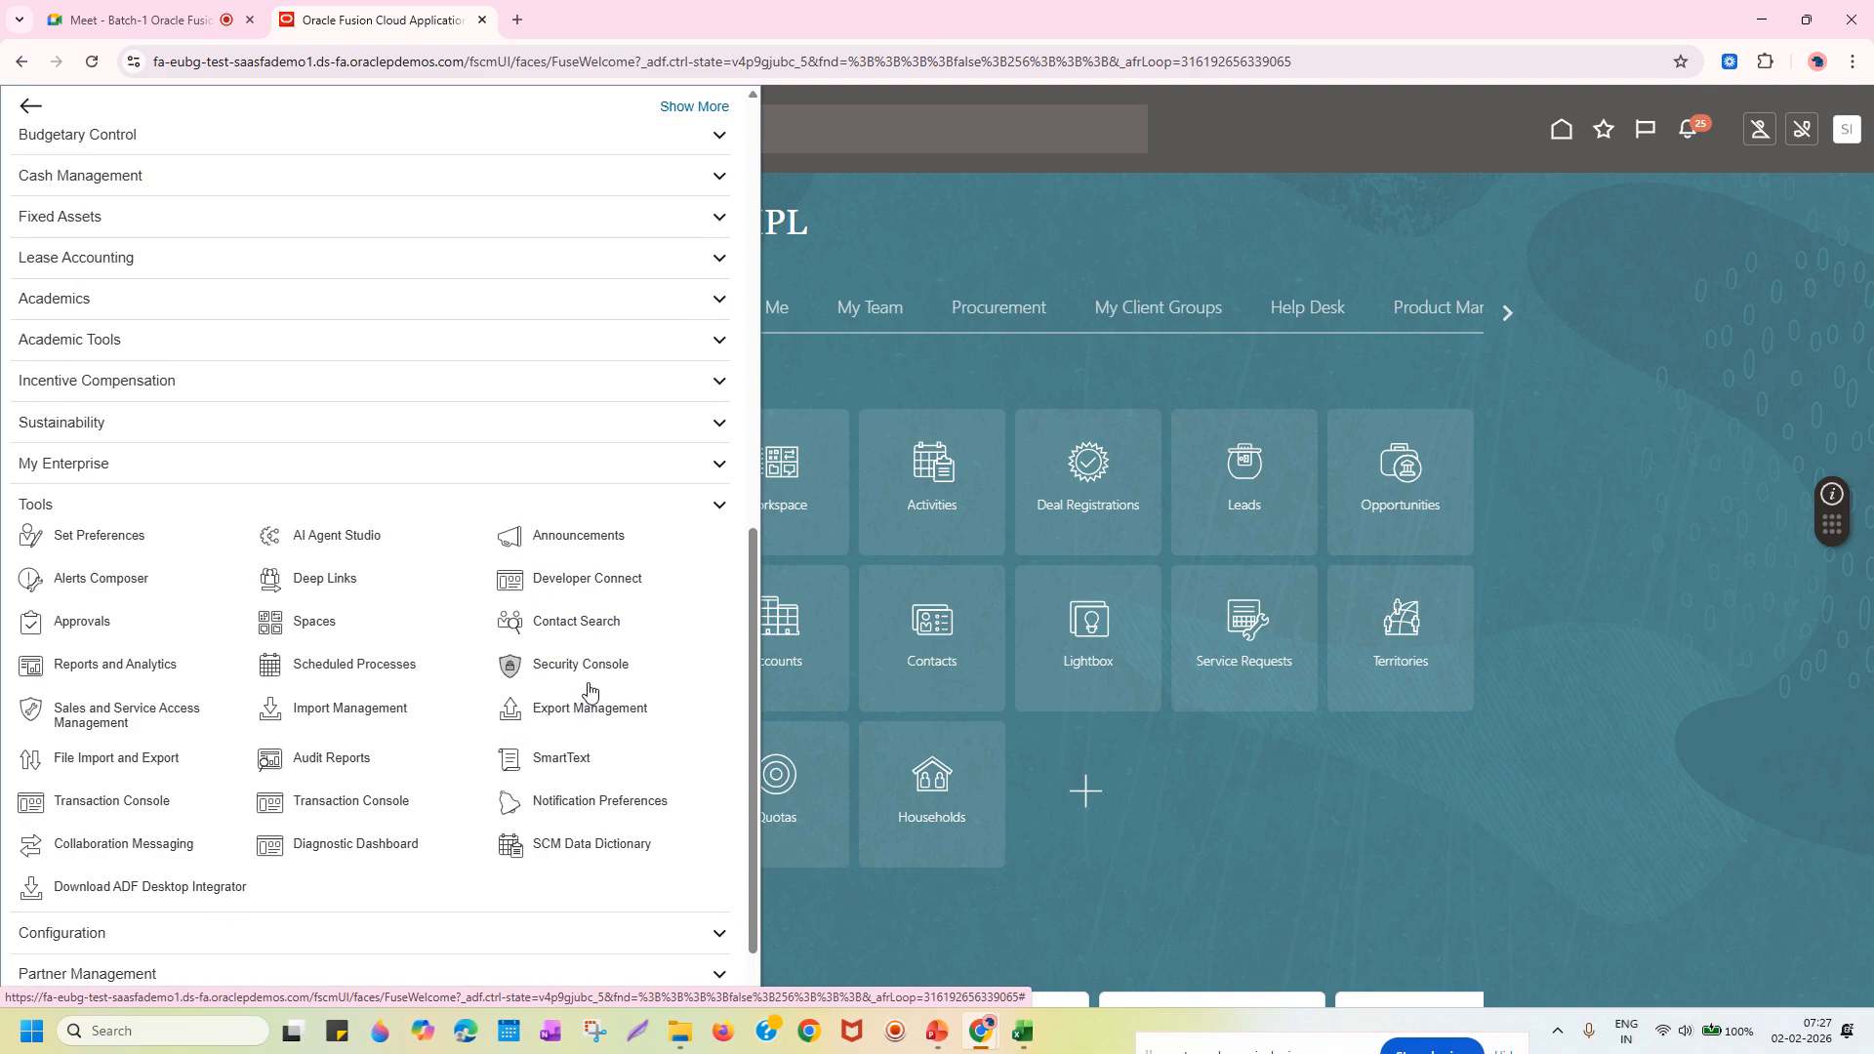
pyautogui.scroll(-1, 595, 685)
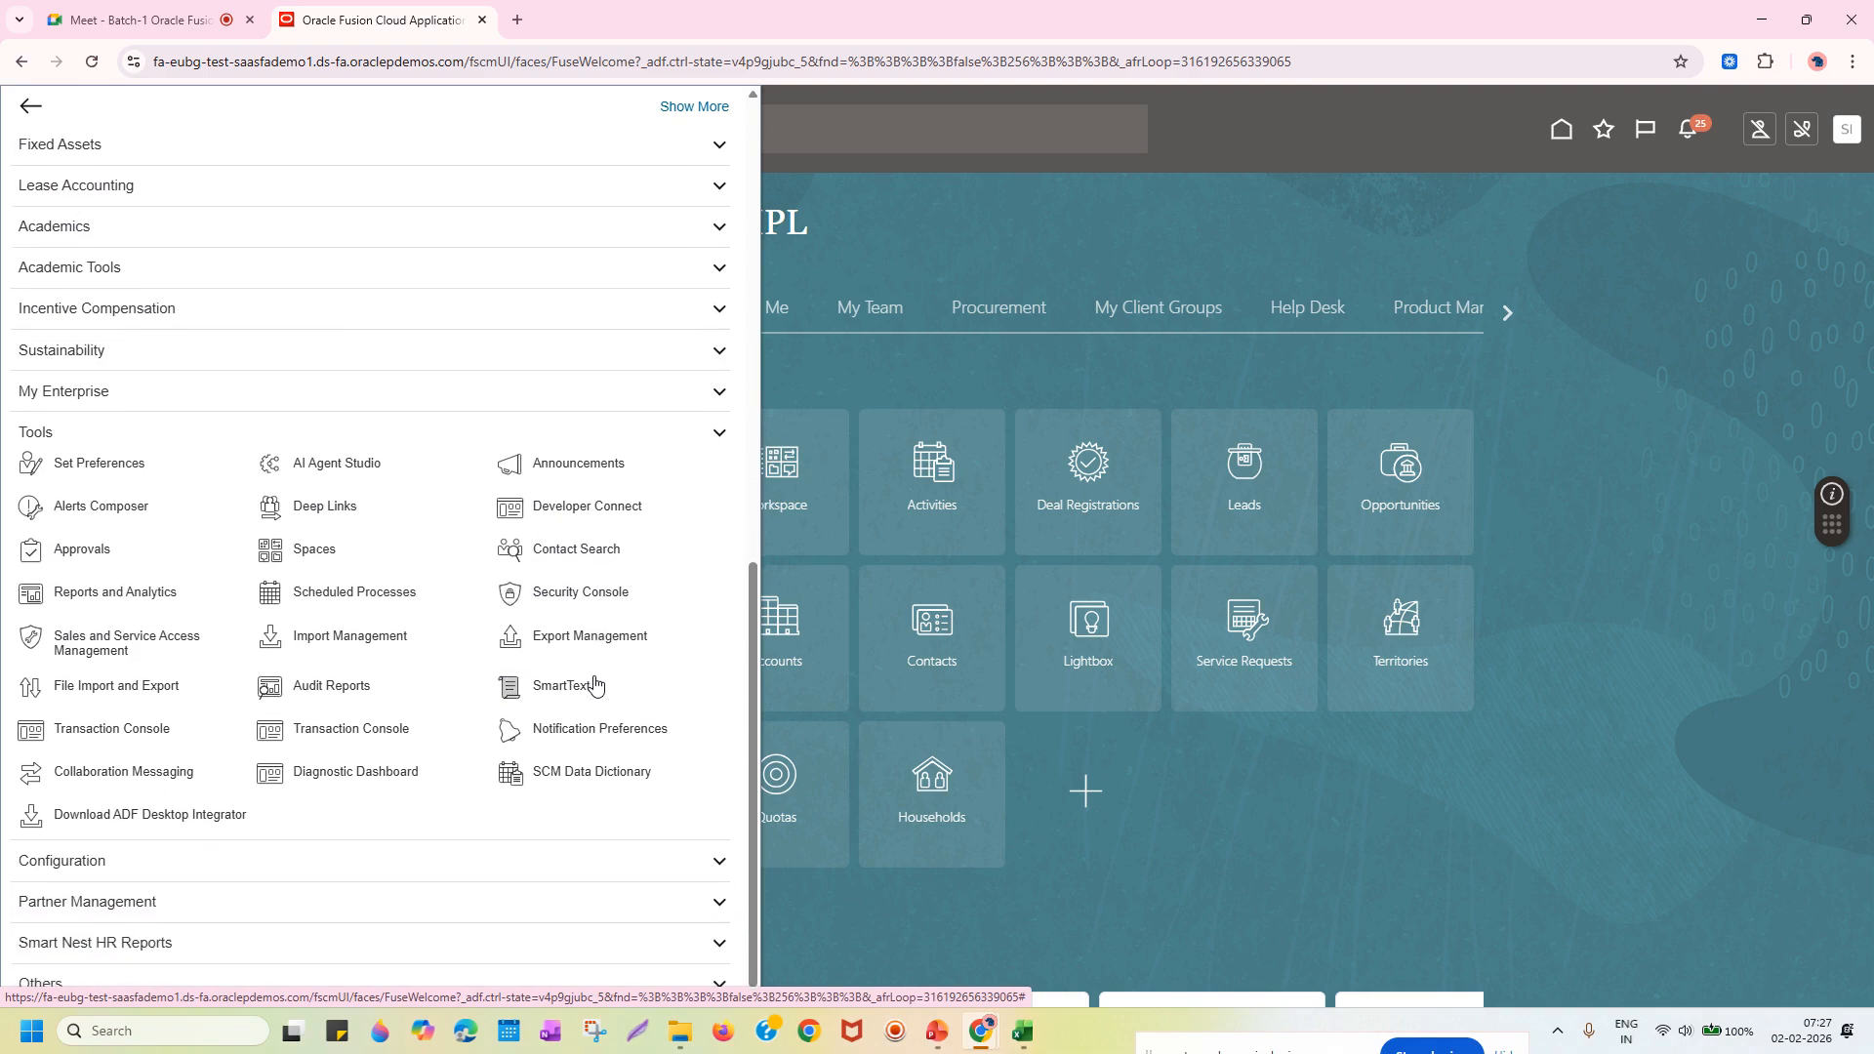
pyautogui.click(577, 598)
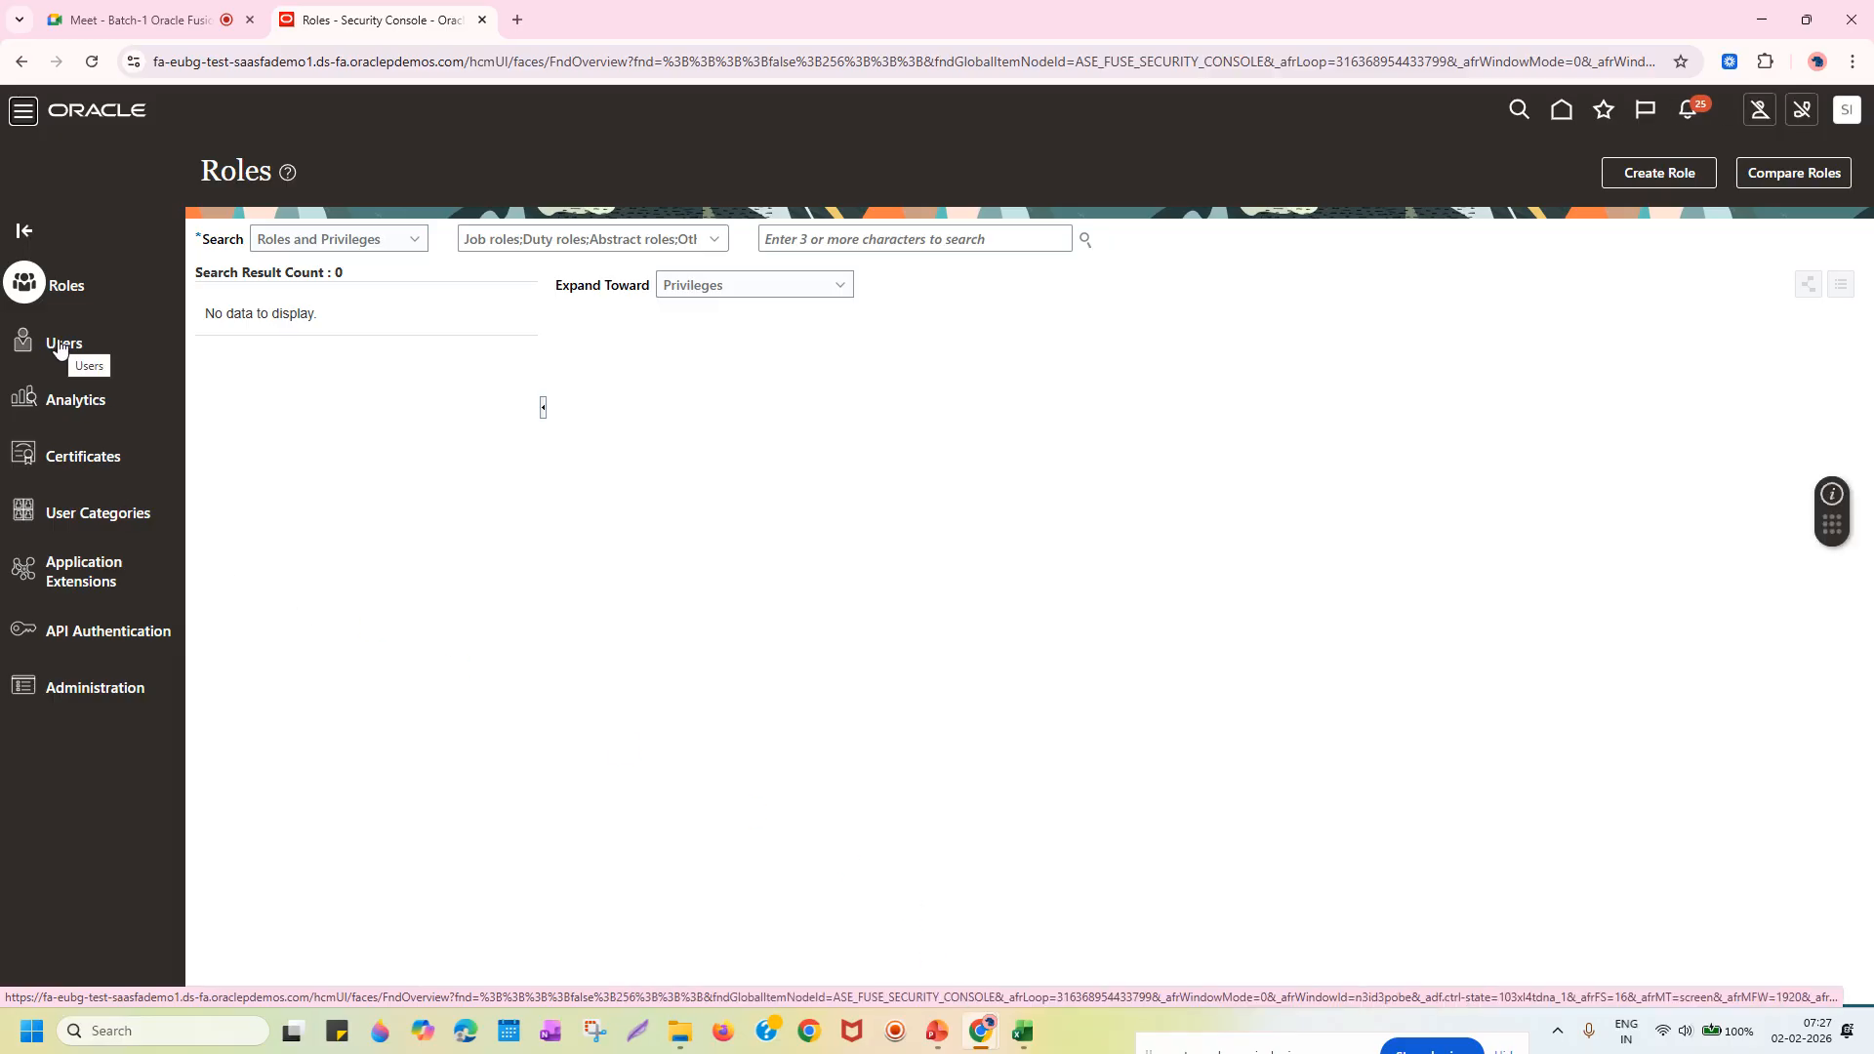
# In Security Console, switch to Users and start a new user account.
pyautogui.click(59, 344)
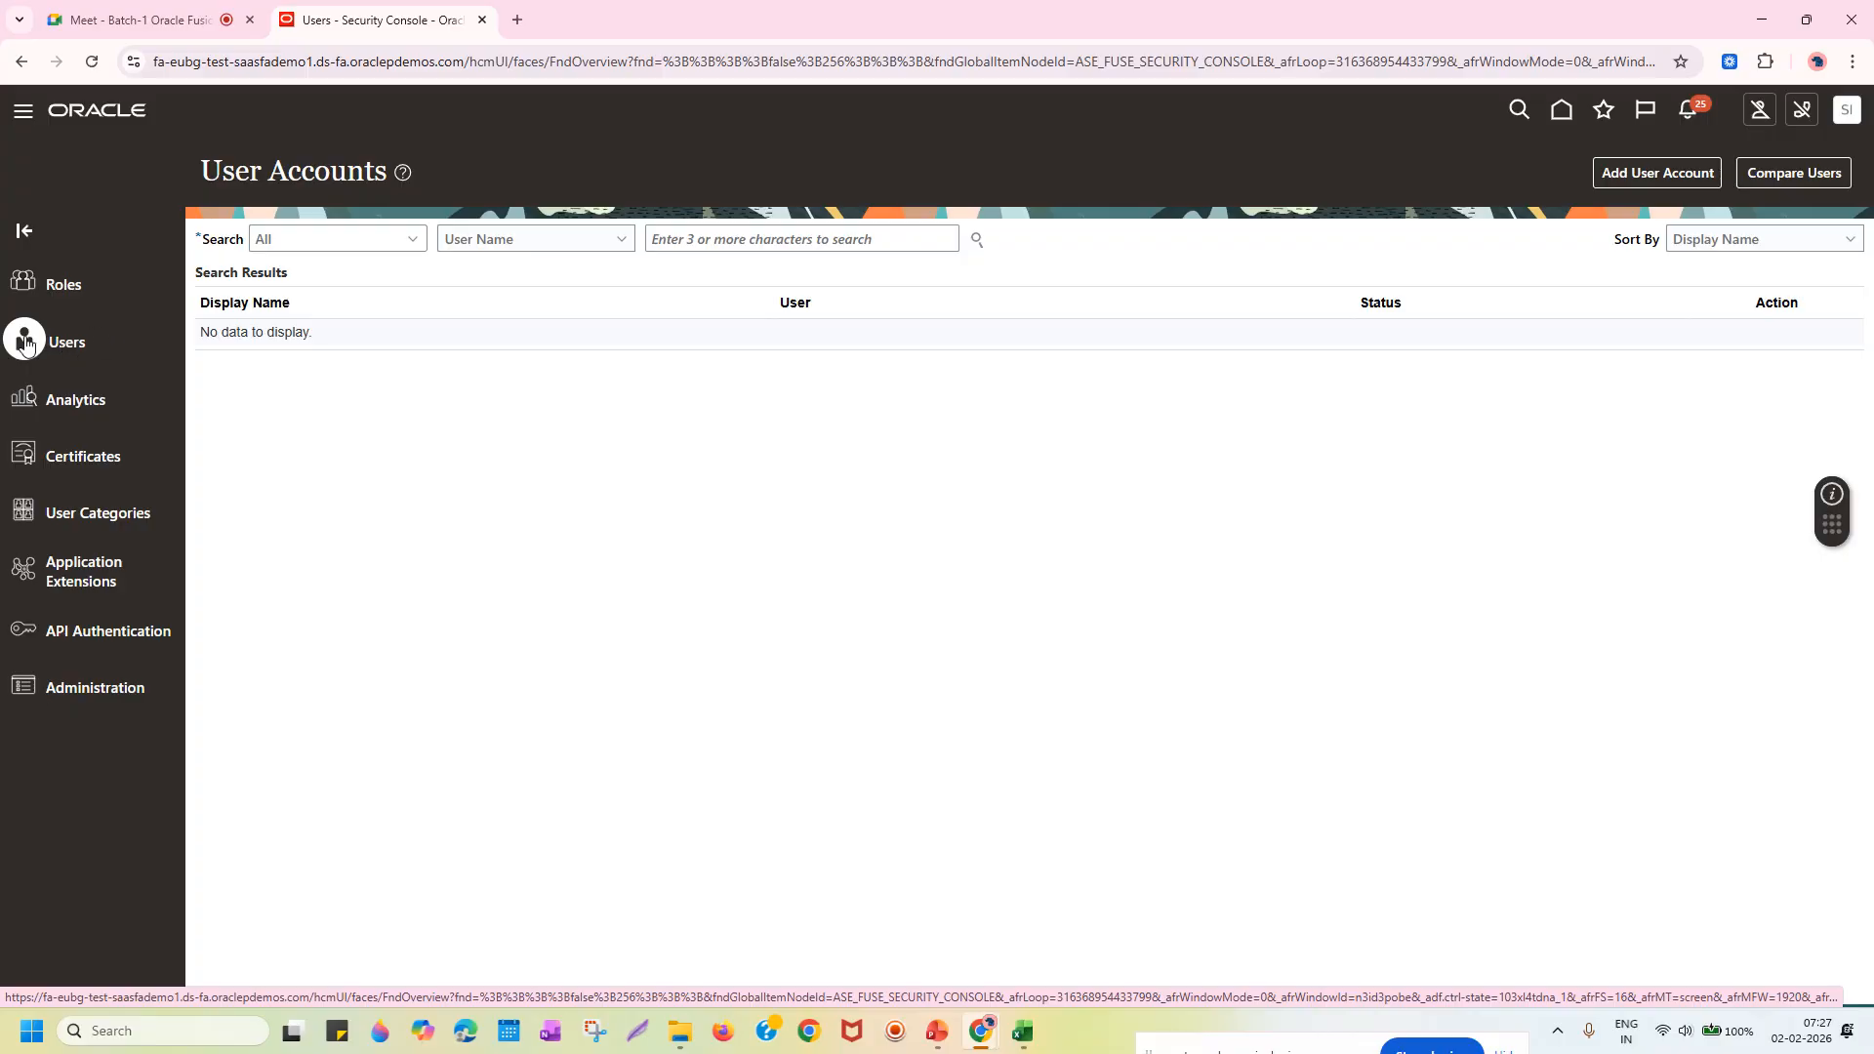
pyautogui.click(1653, 174)
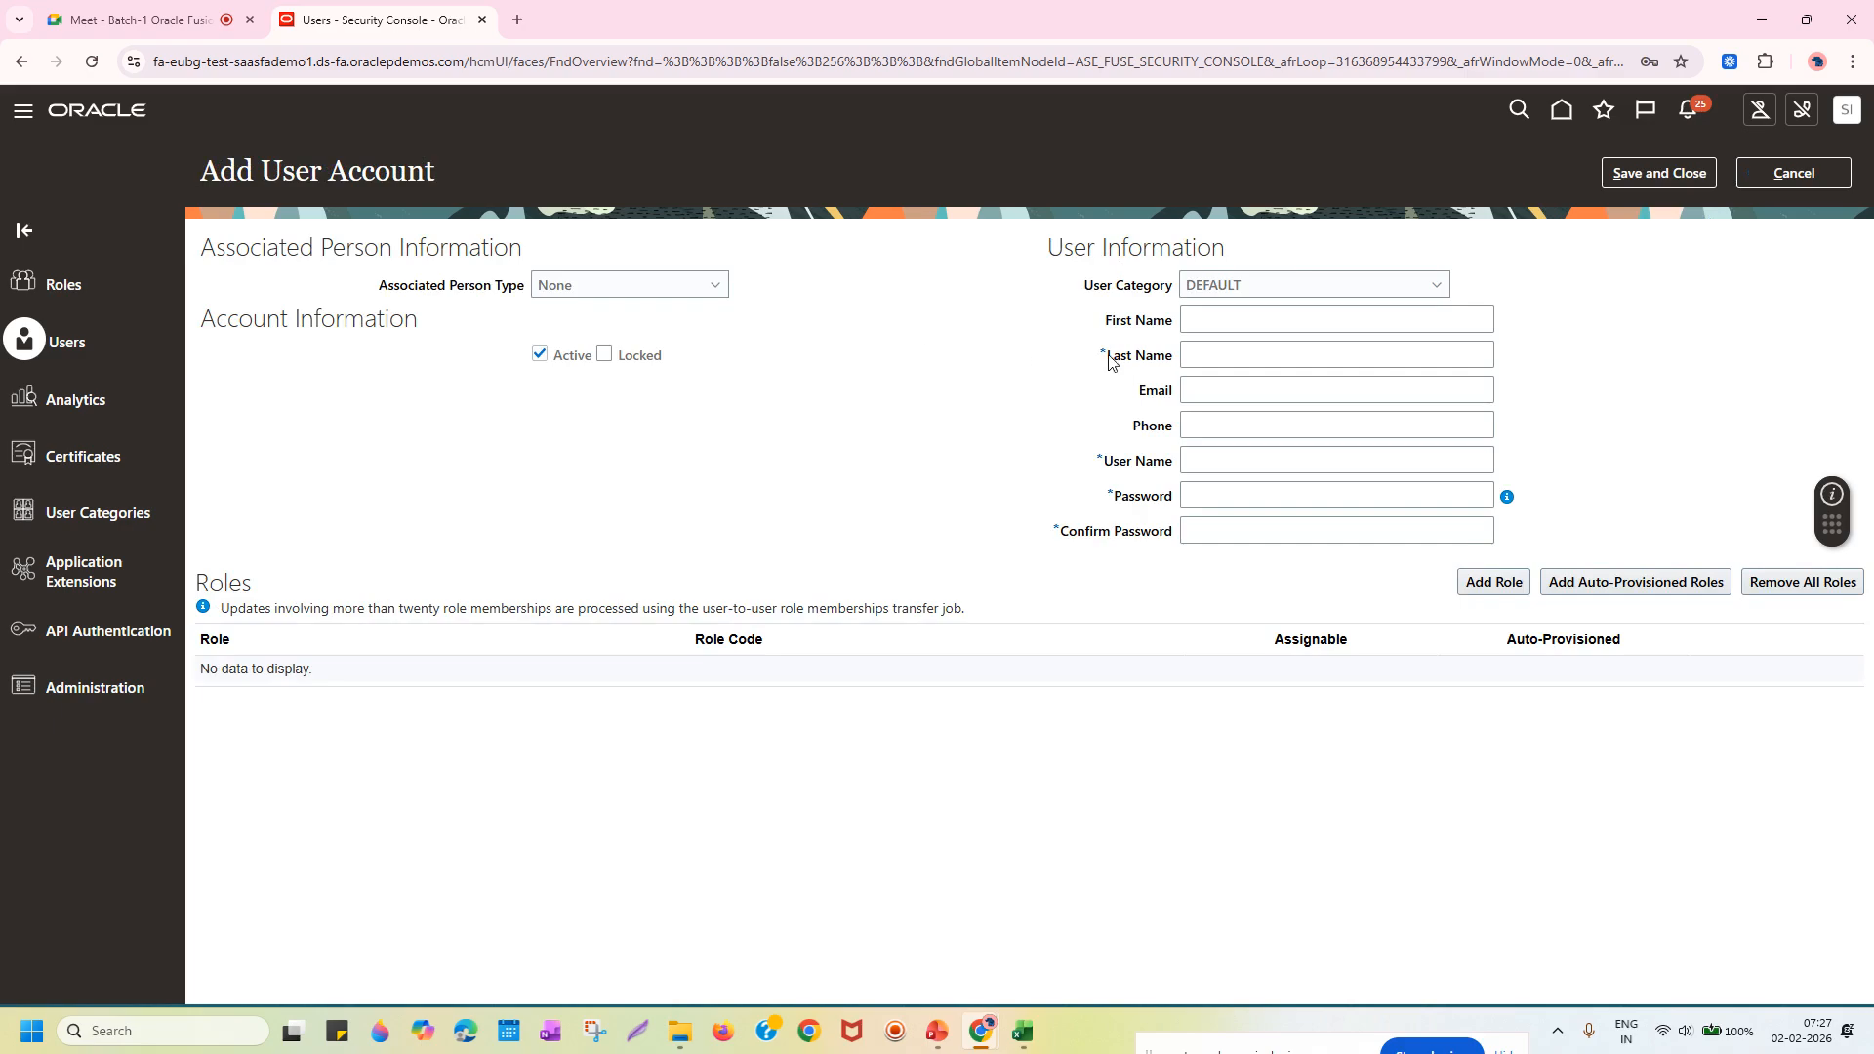
# Step through the blank form's fields from First Name down to Confirm Password.
pyautogui.click(1271, 321)
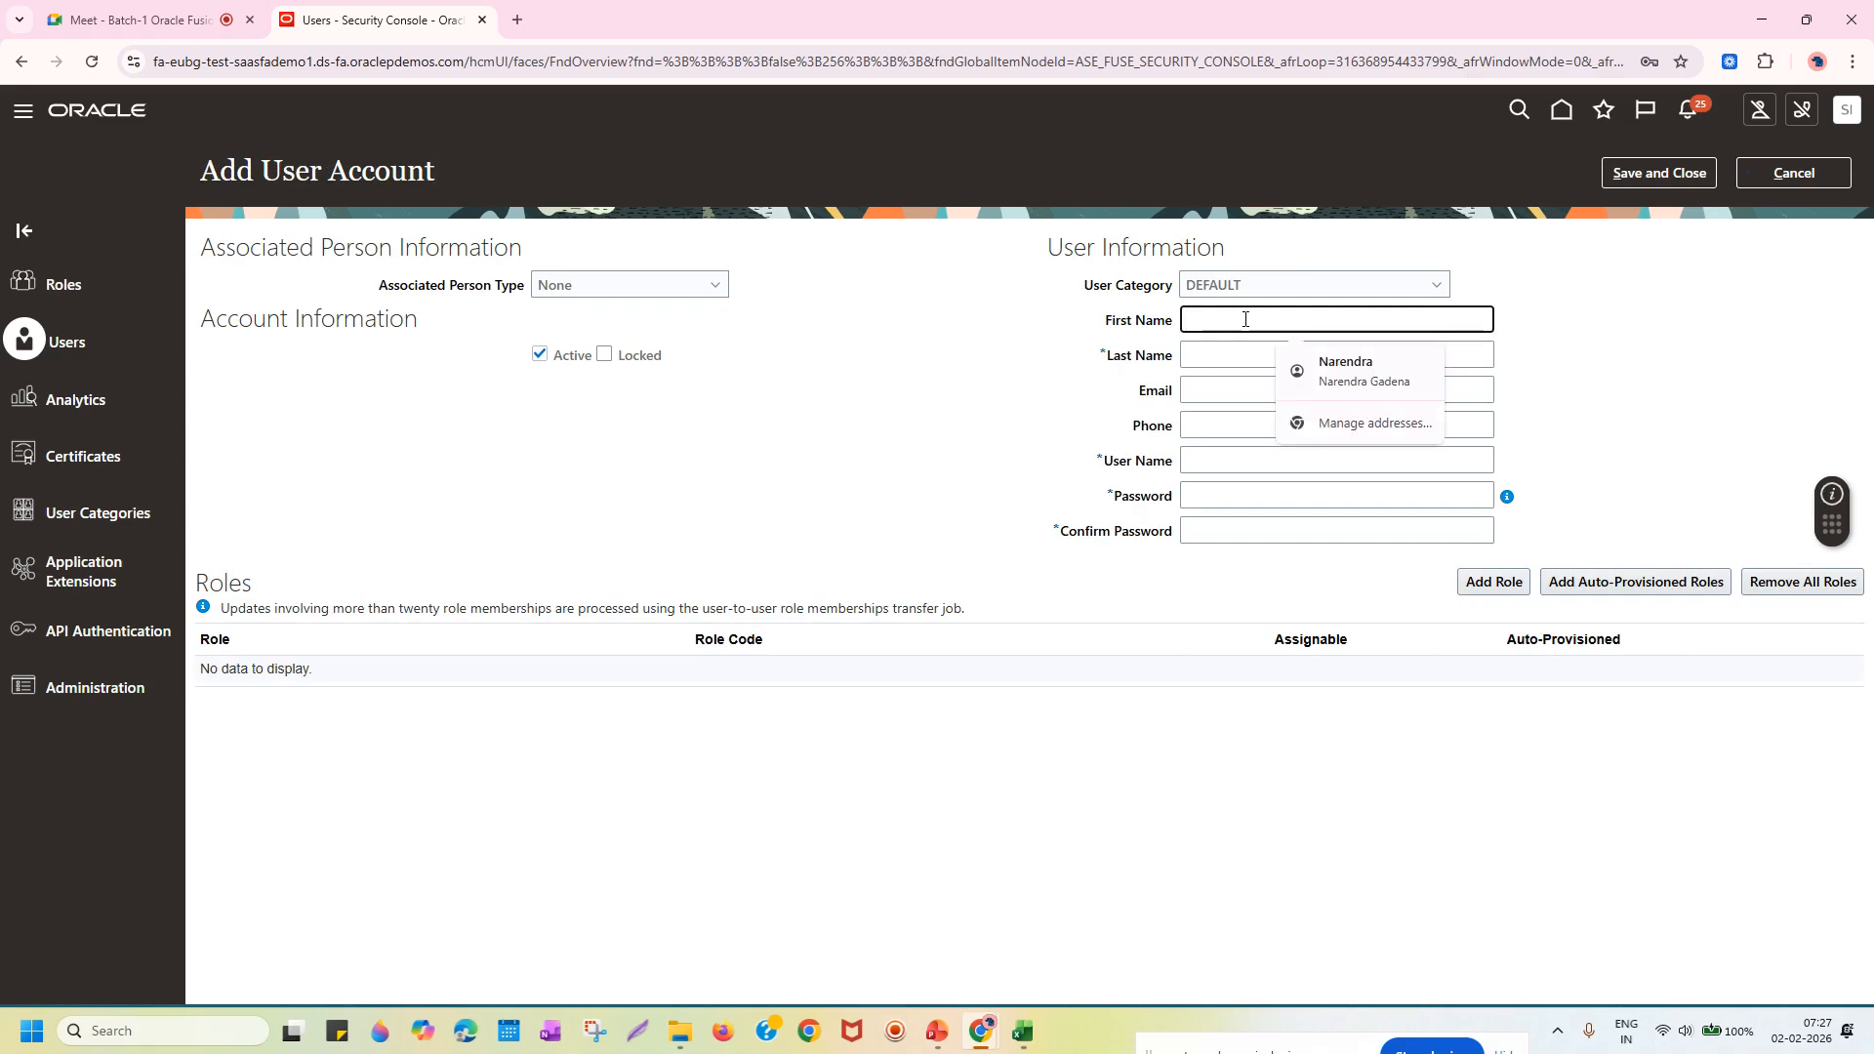
pyautogui.click(1226, 358)
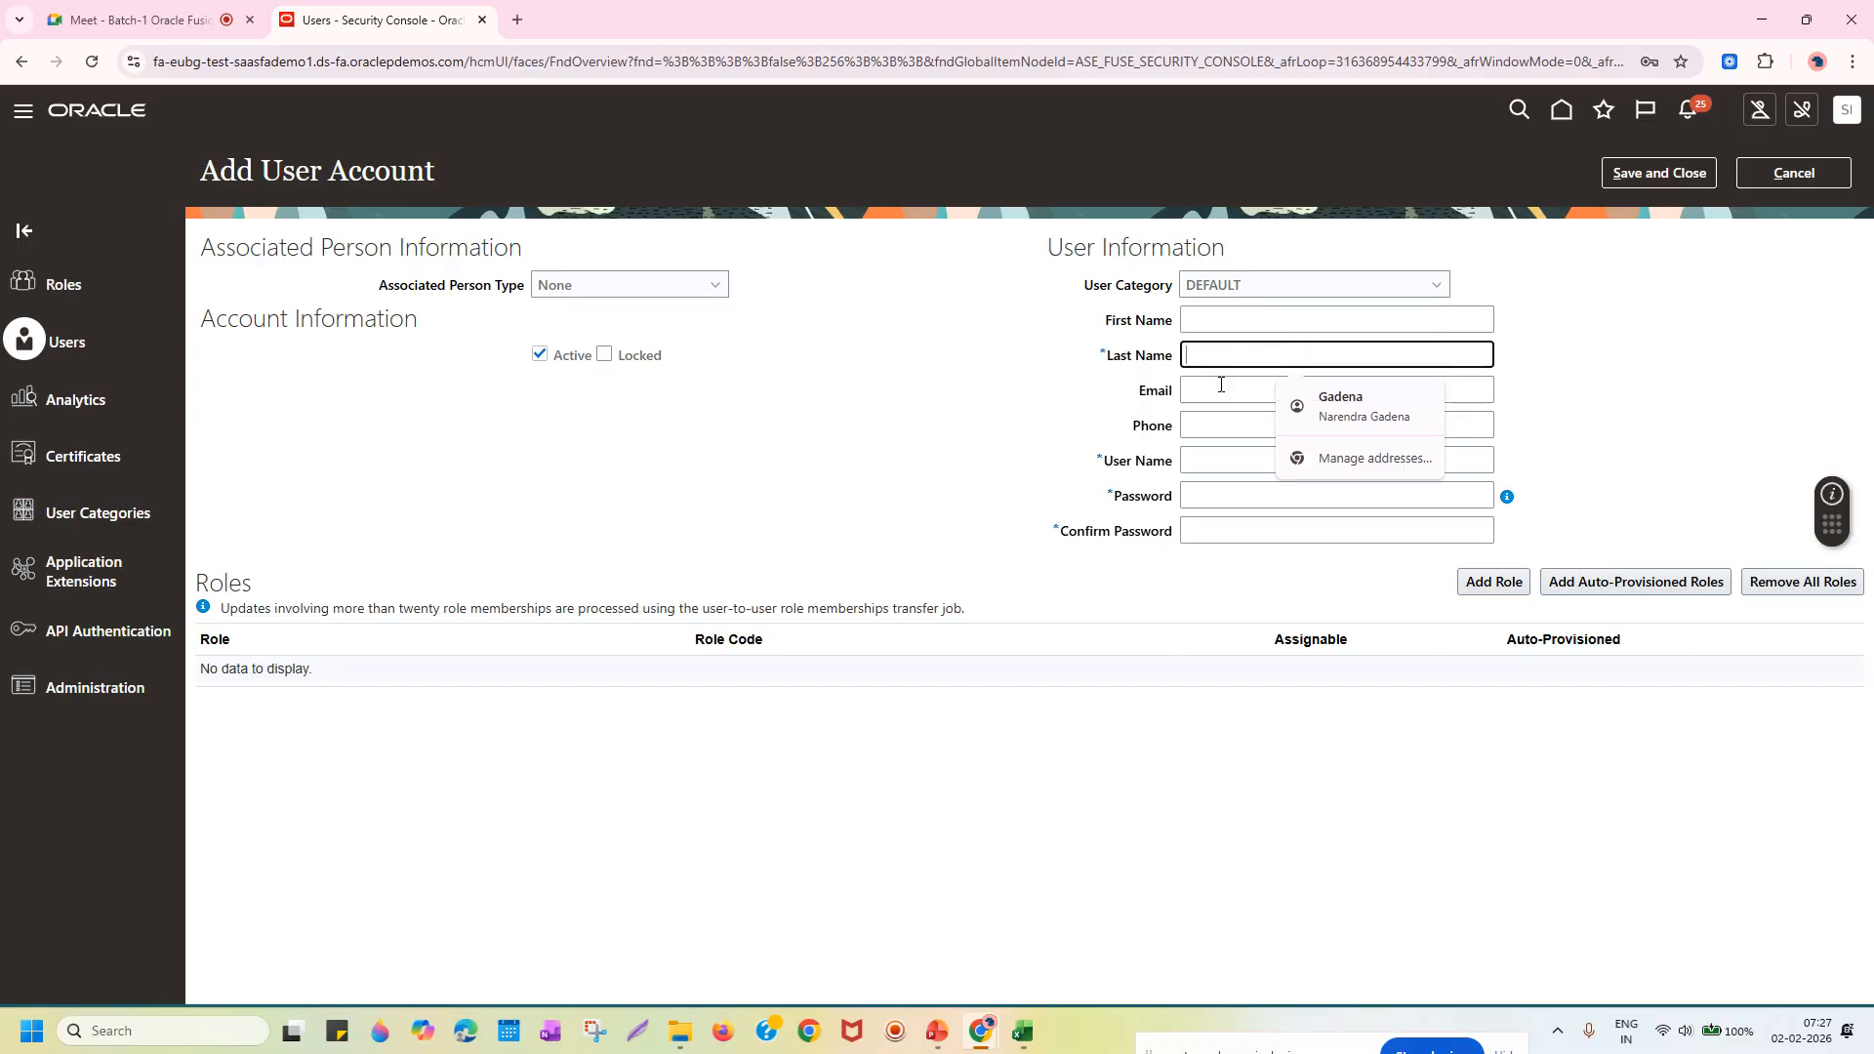
pyautogui.click(1221, 384)
pyautogui.click(1203, 427)
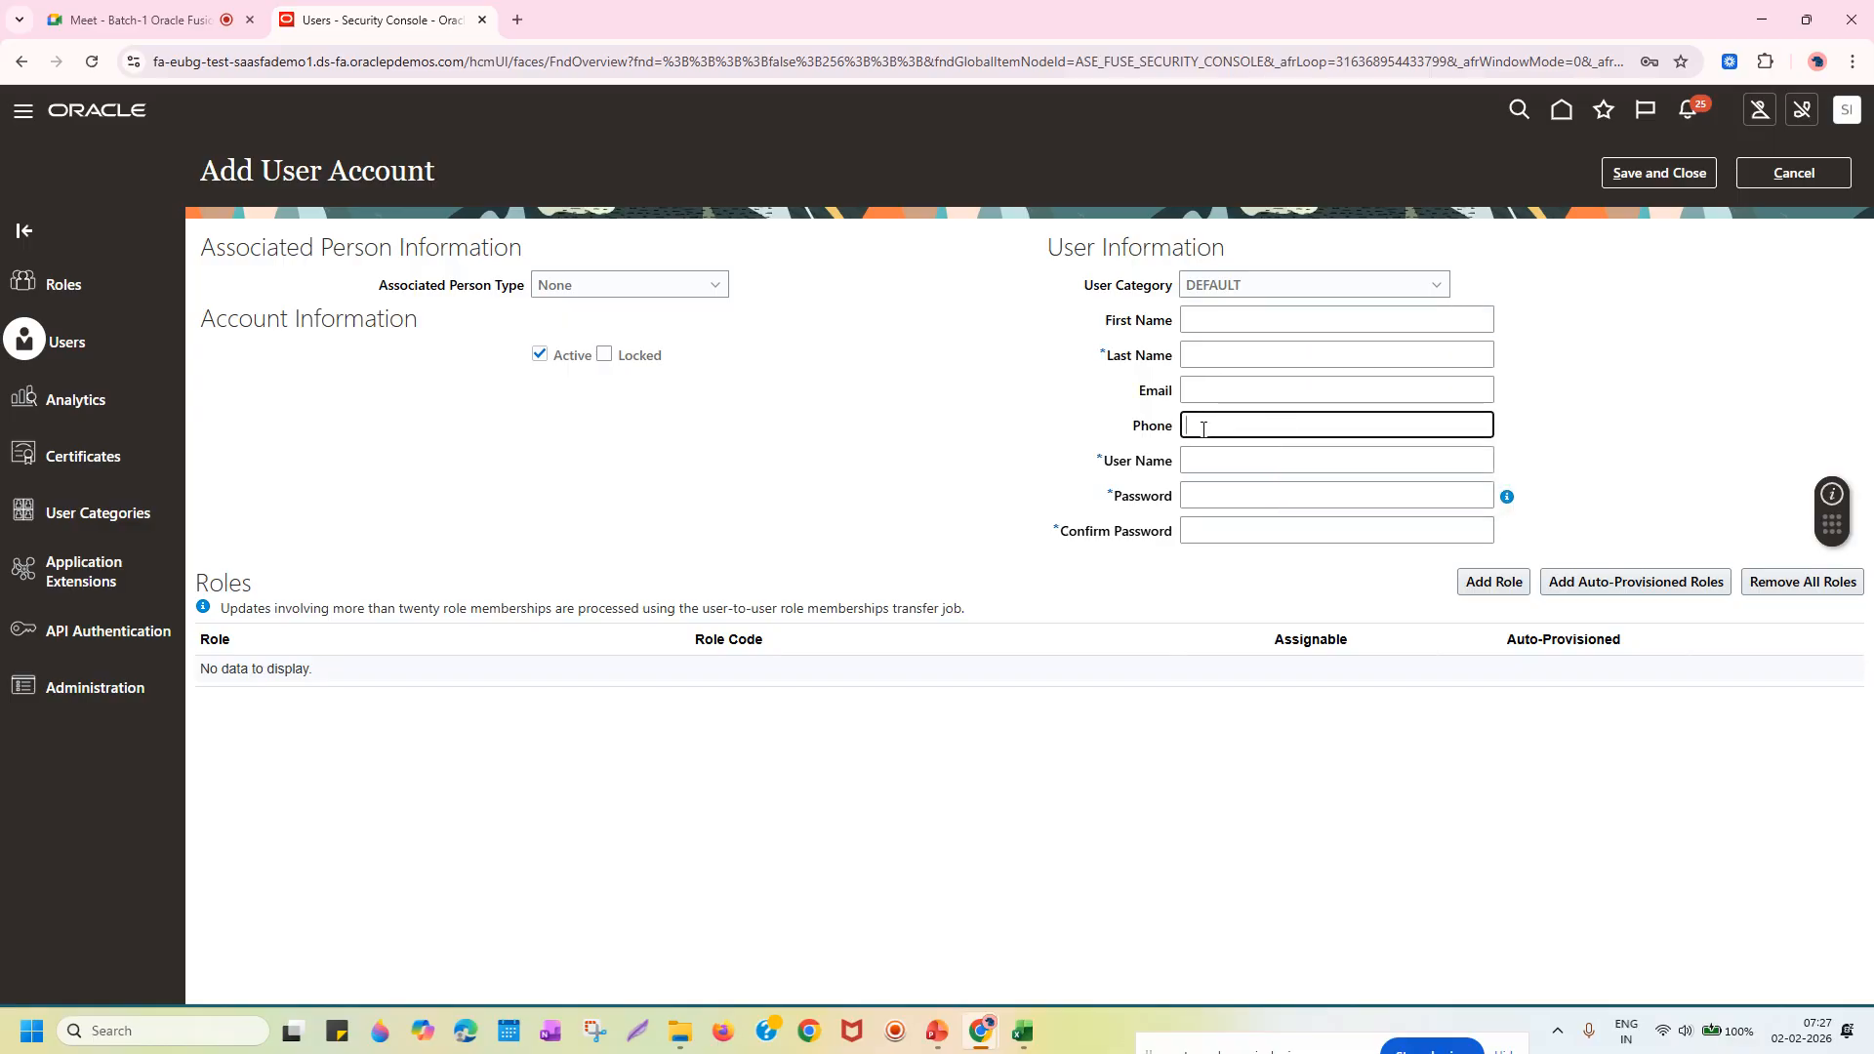
pyautogui.click(1215, 457)
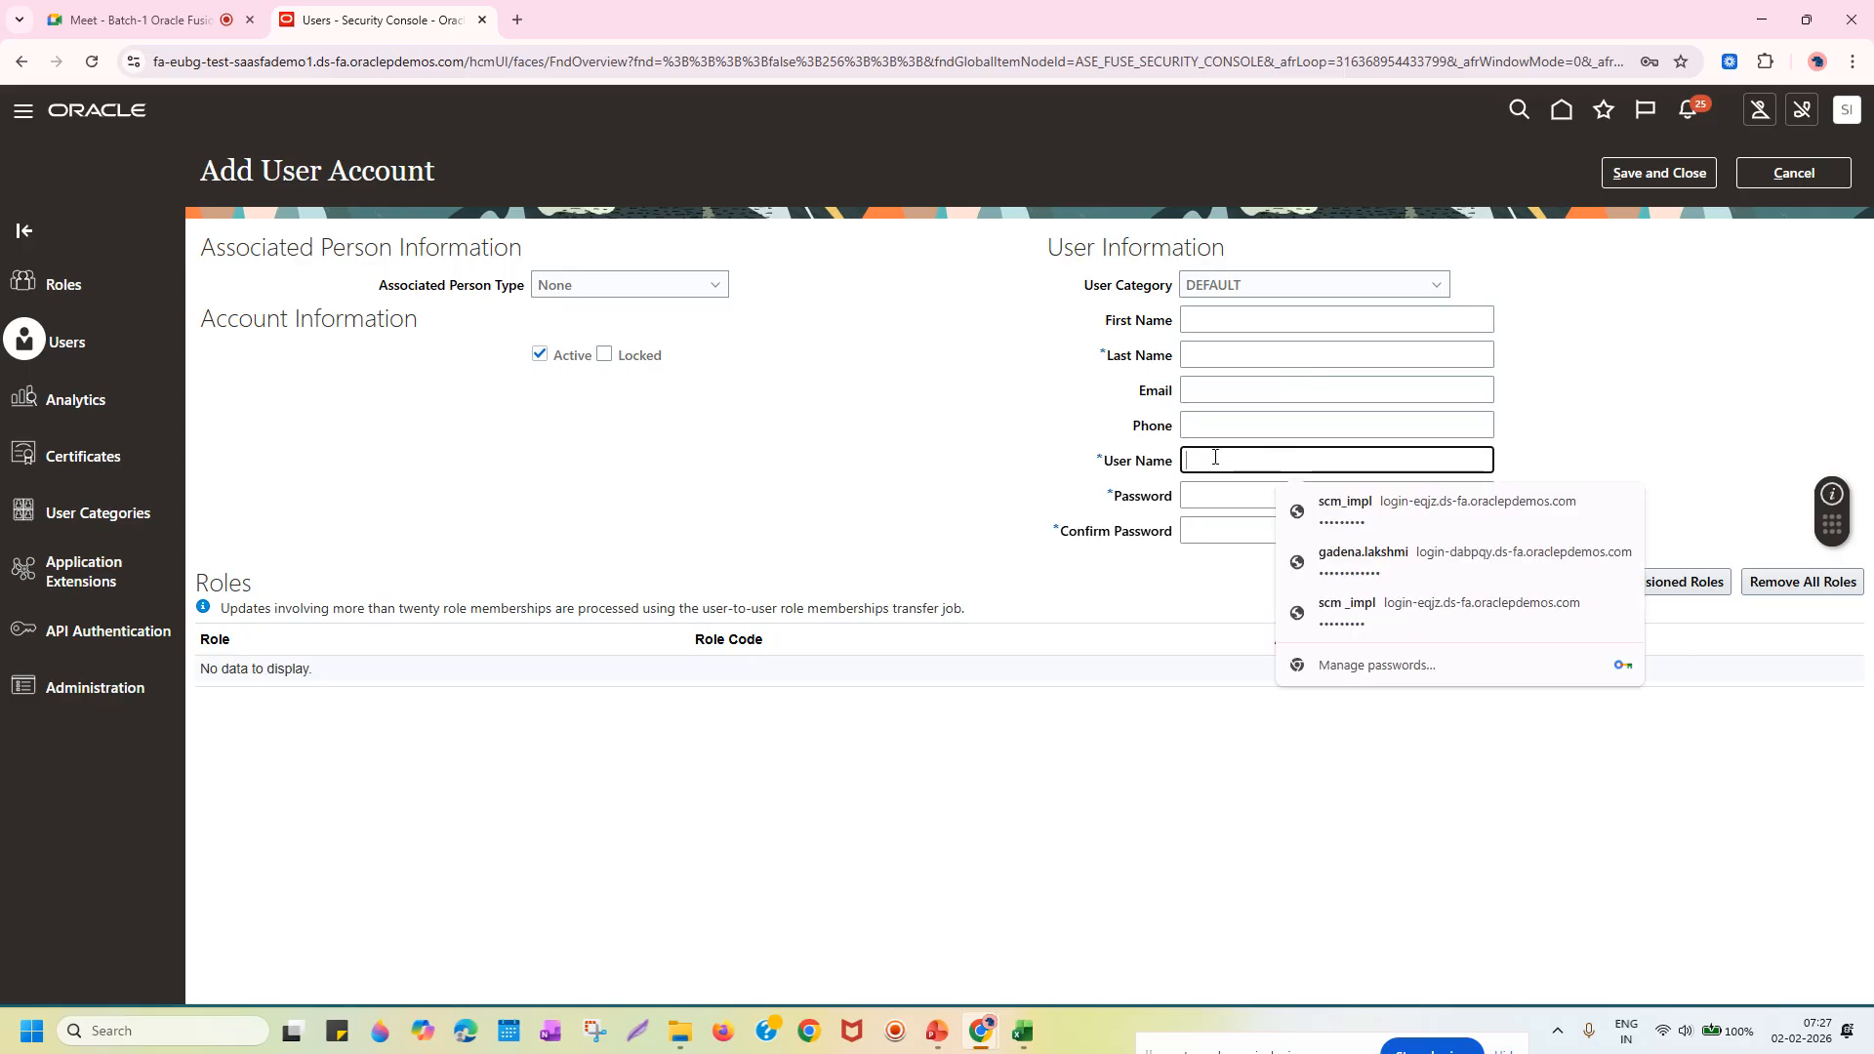
pyautogui.click(1202, 493)
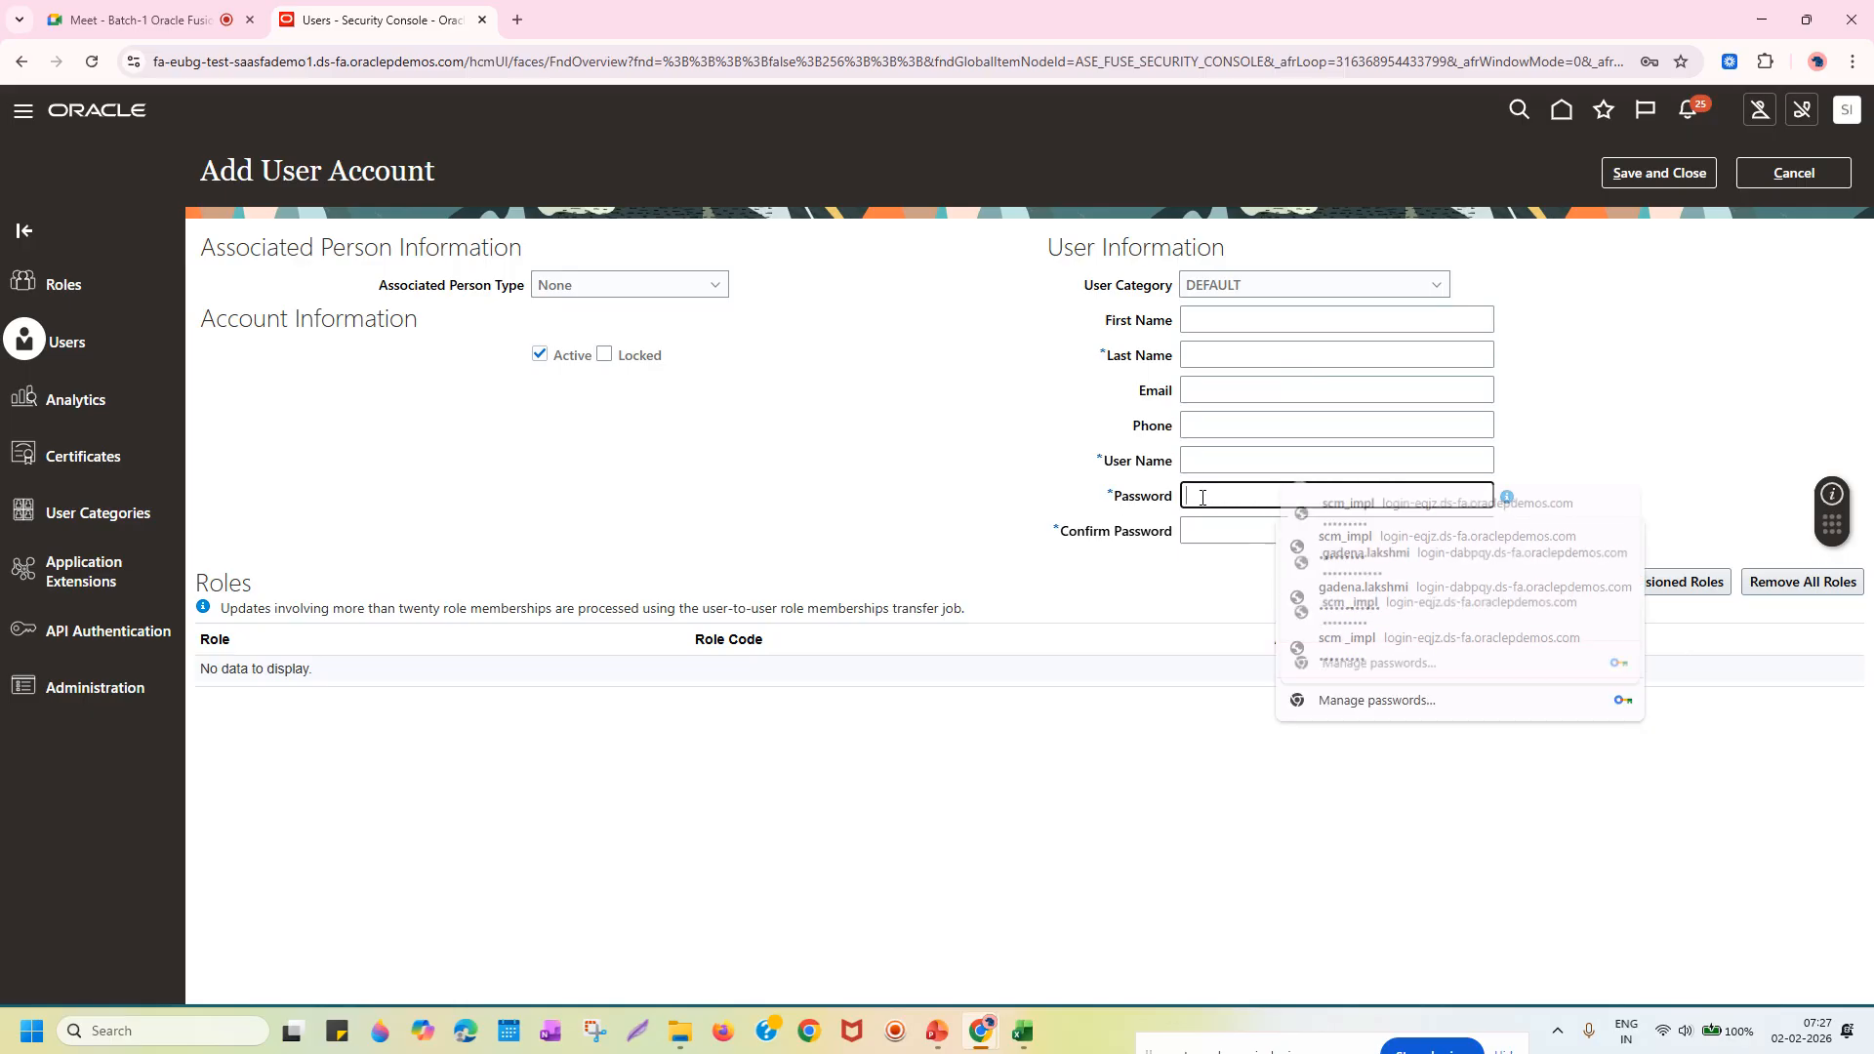
pyautogui.click(1206, 532)
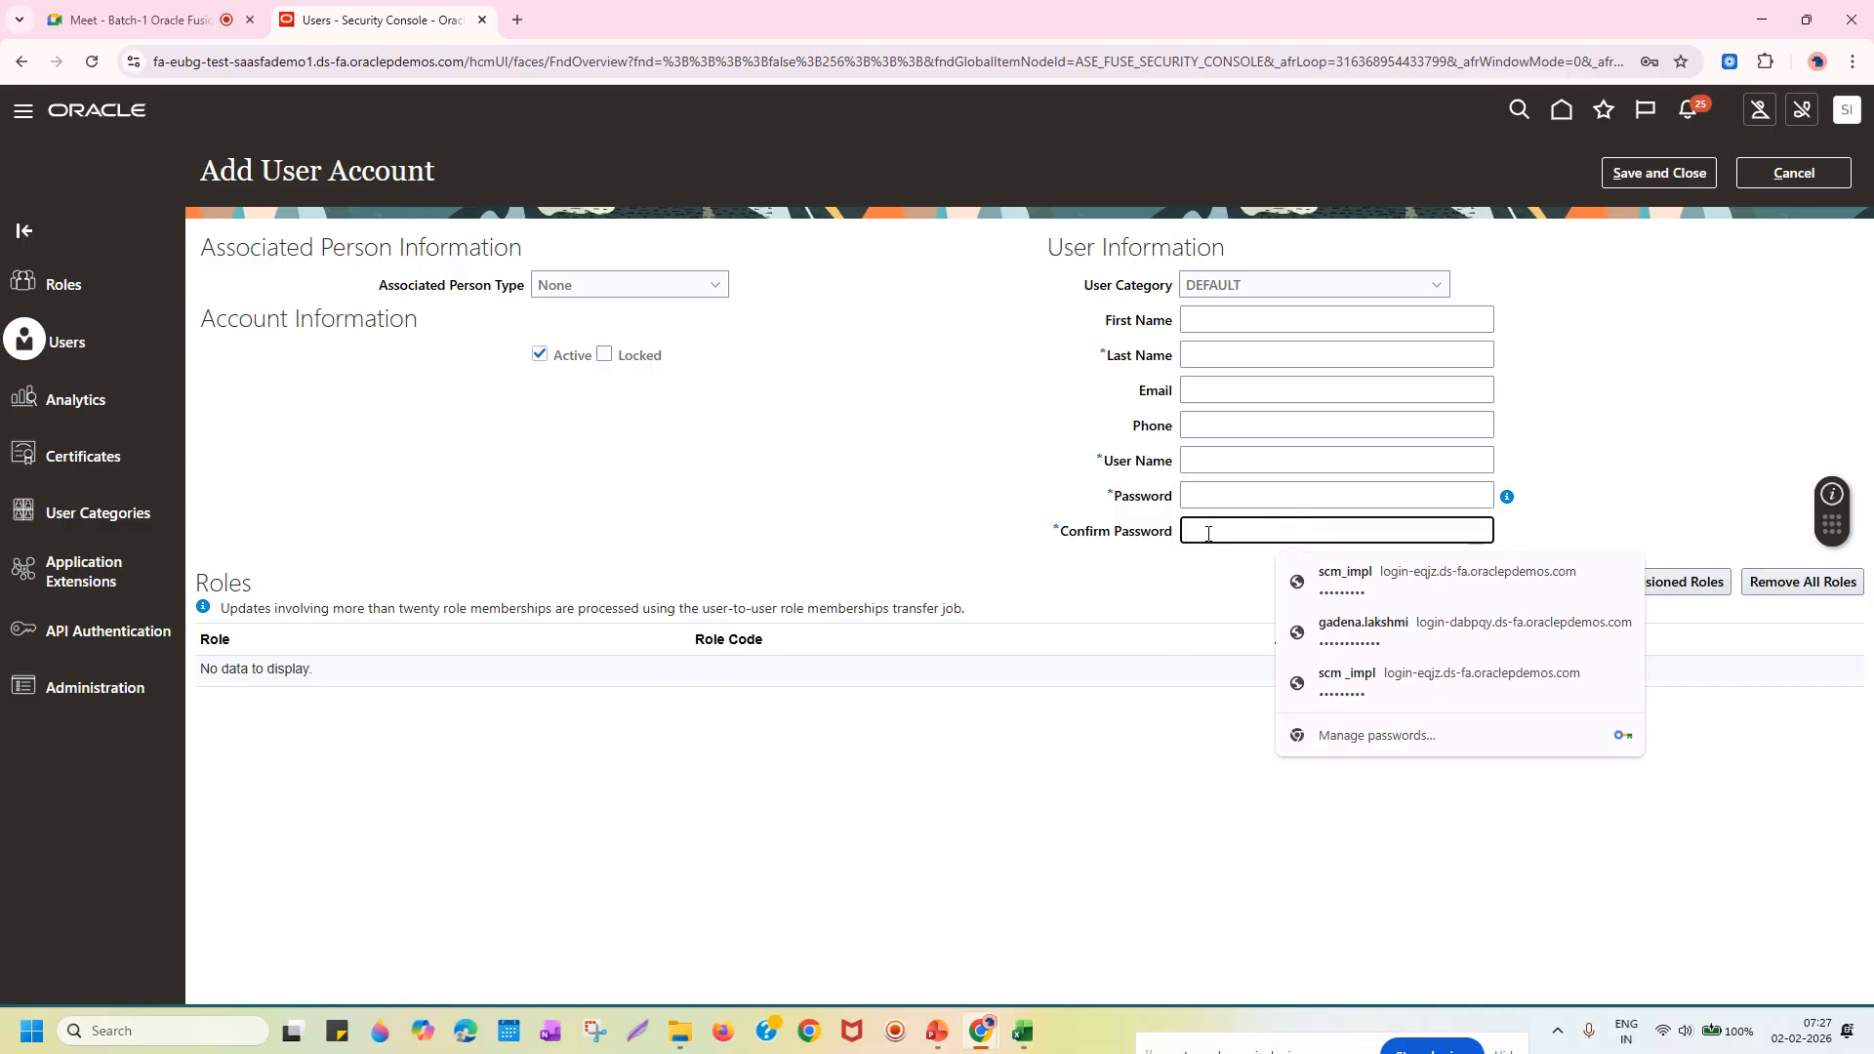
pyautogui.click(1109, 567)
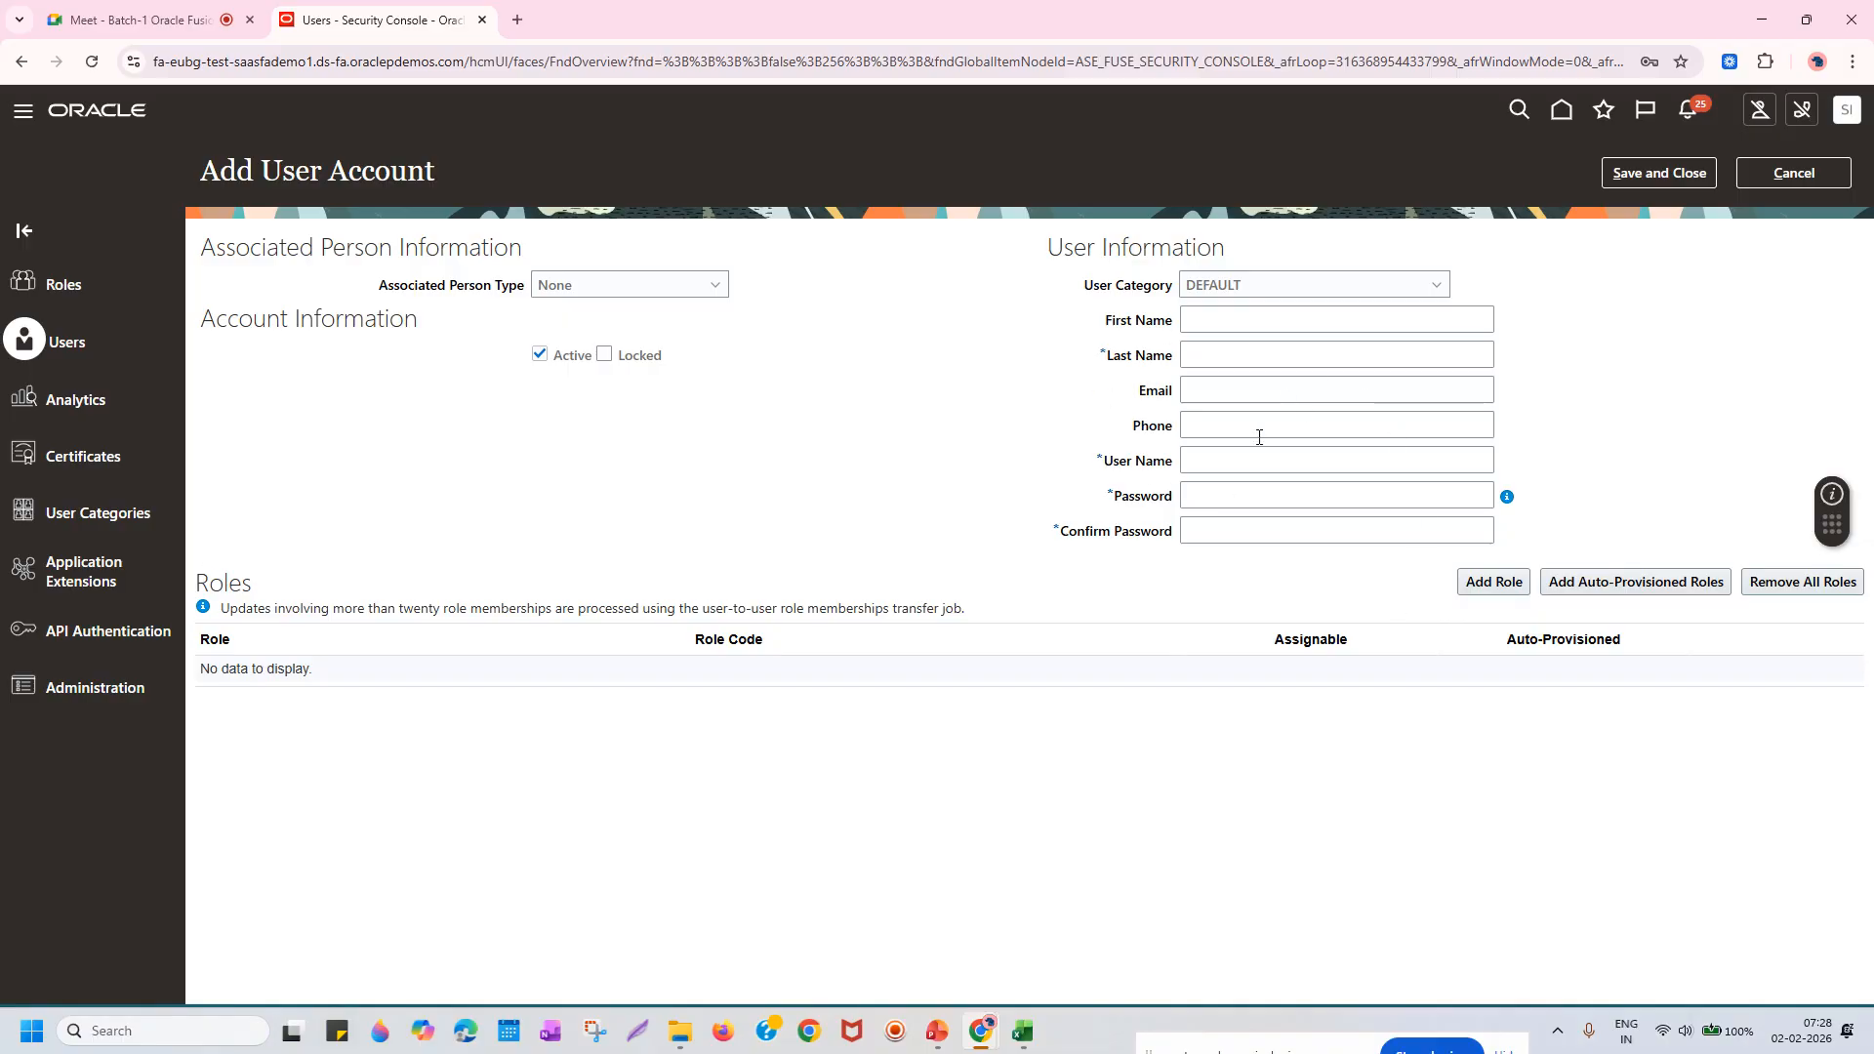
# Enter the new user's first and last name, removing a stray space from the first name.
pyautogui.click(1240, 320)
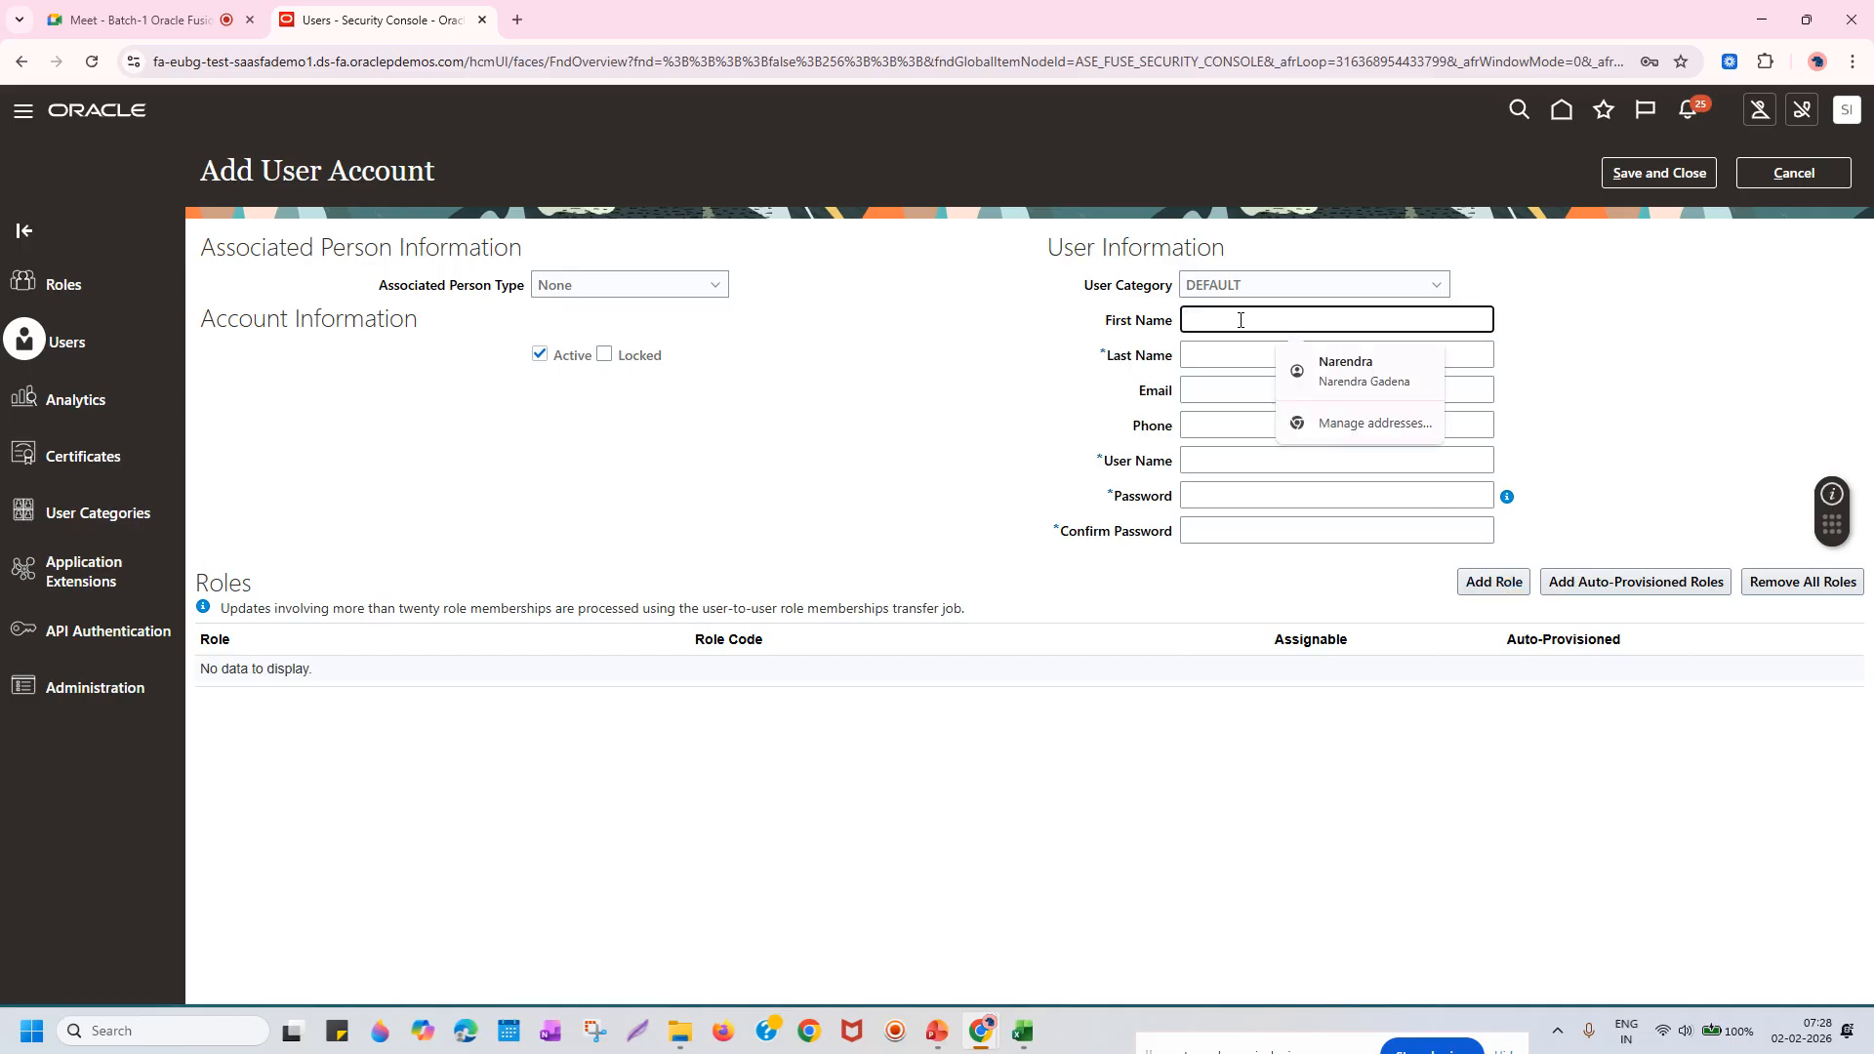
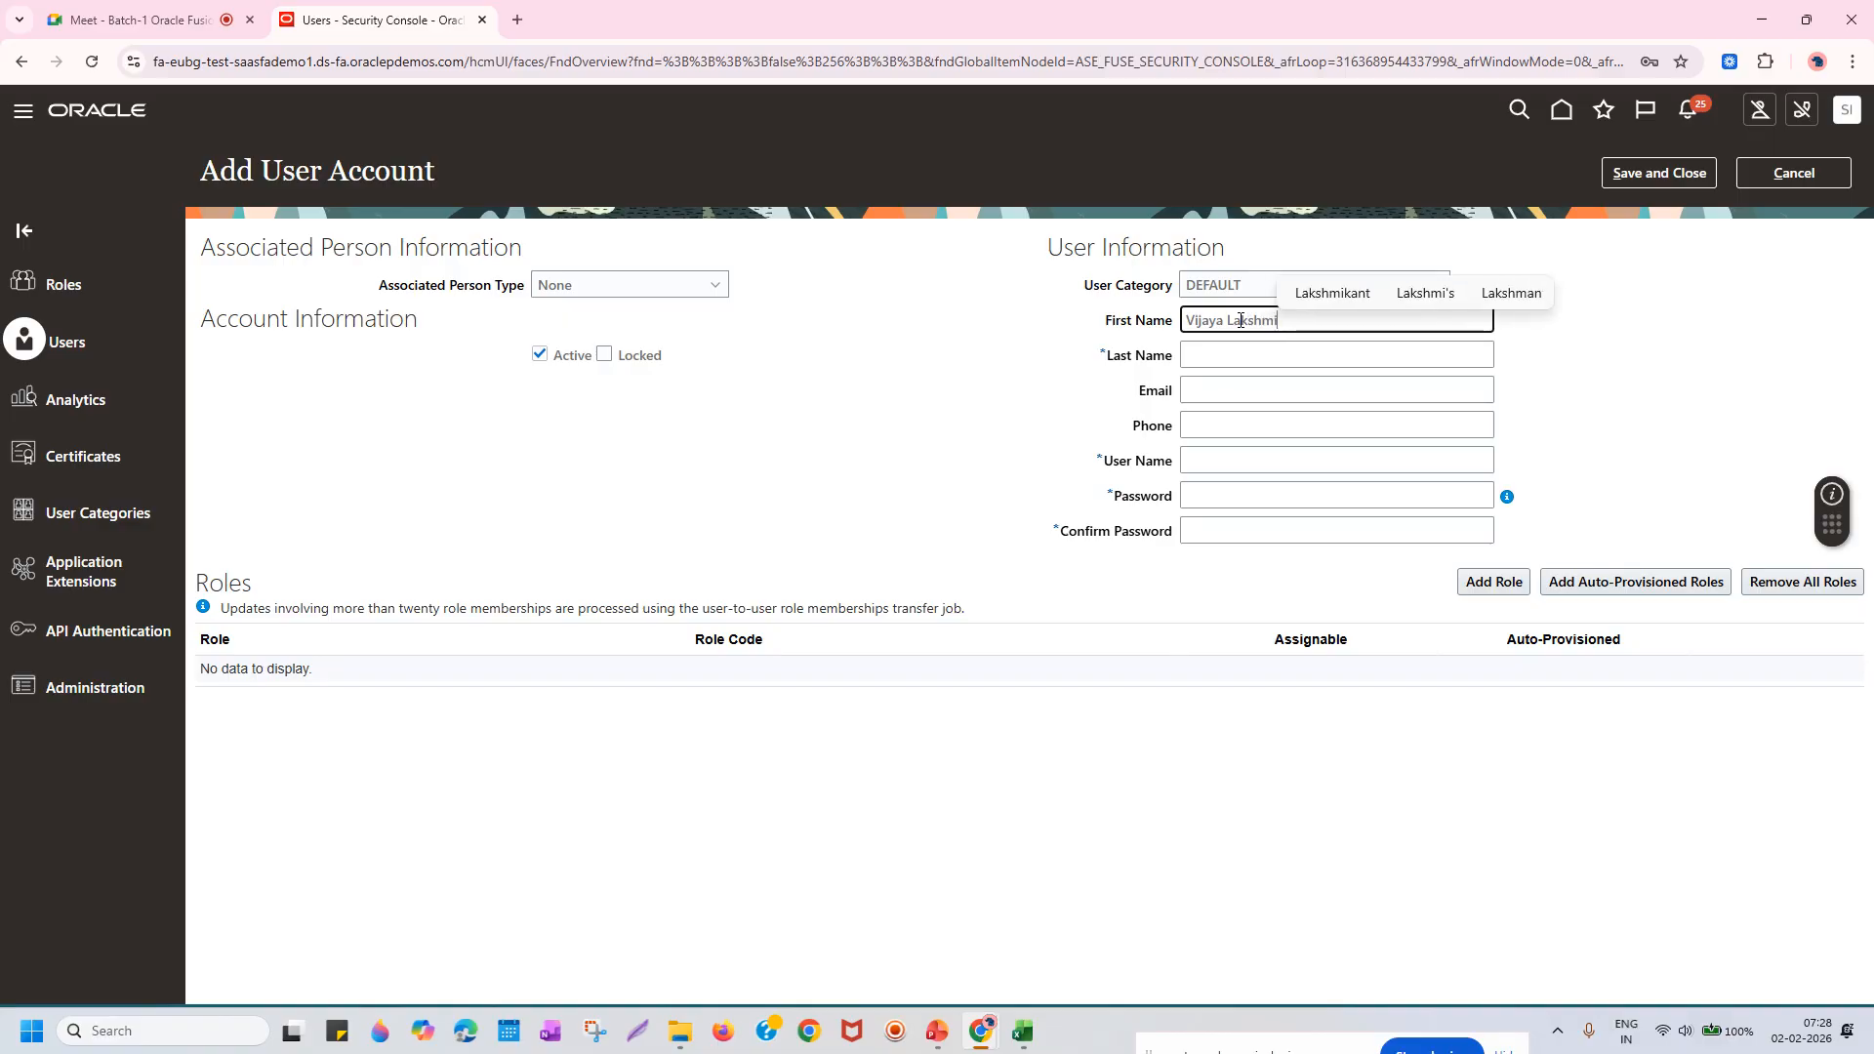
pyautogui.press('Tab')
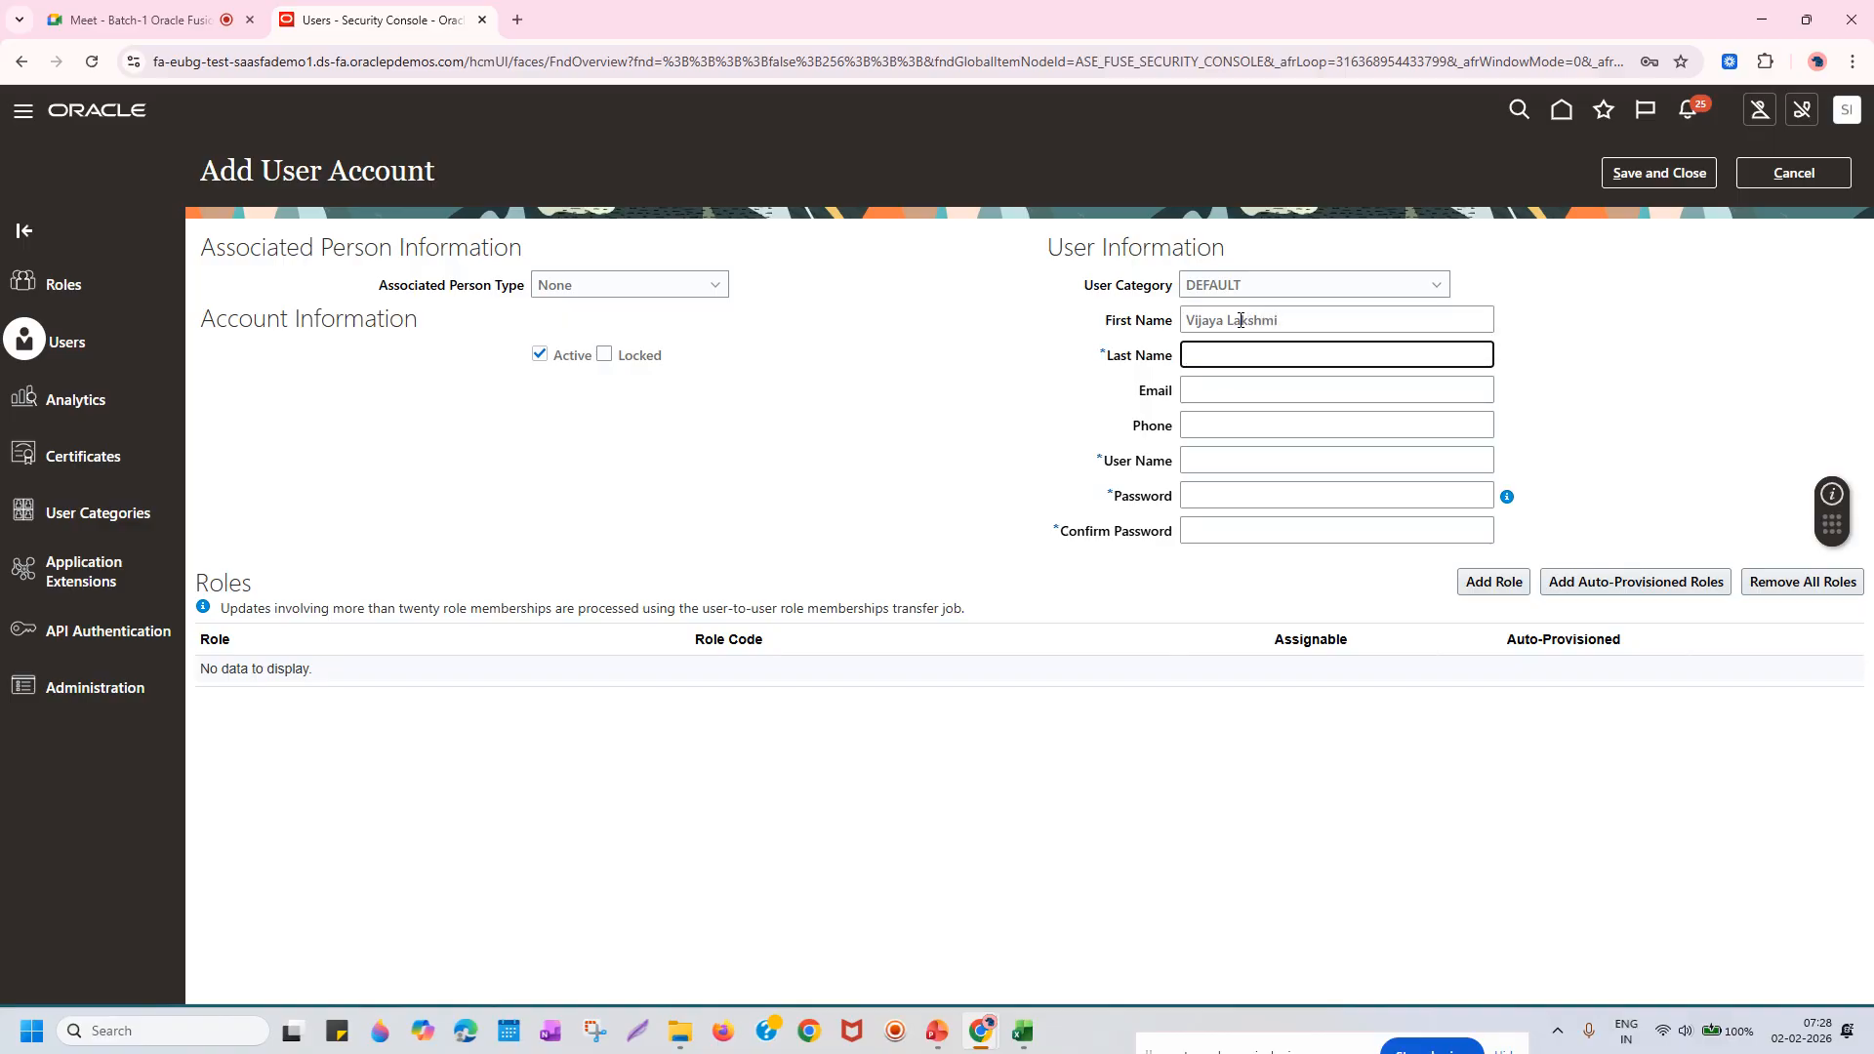
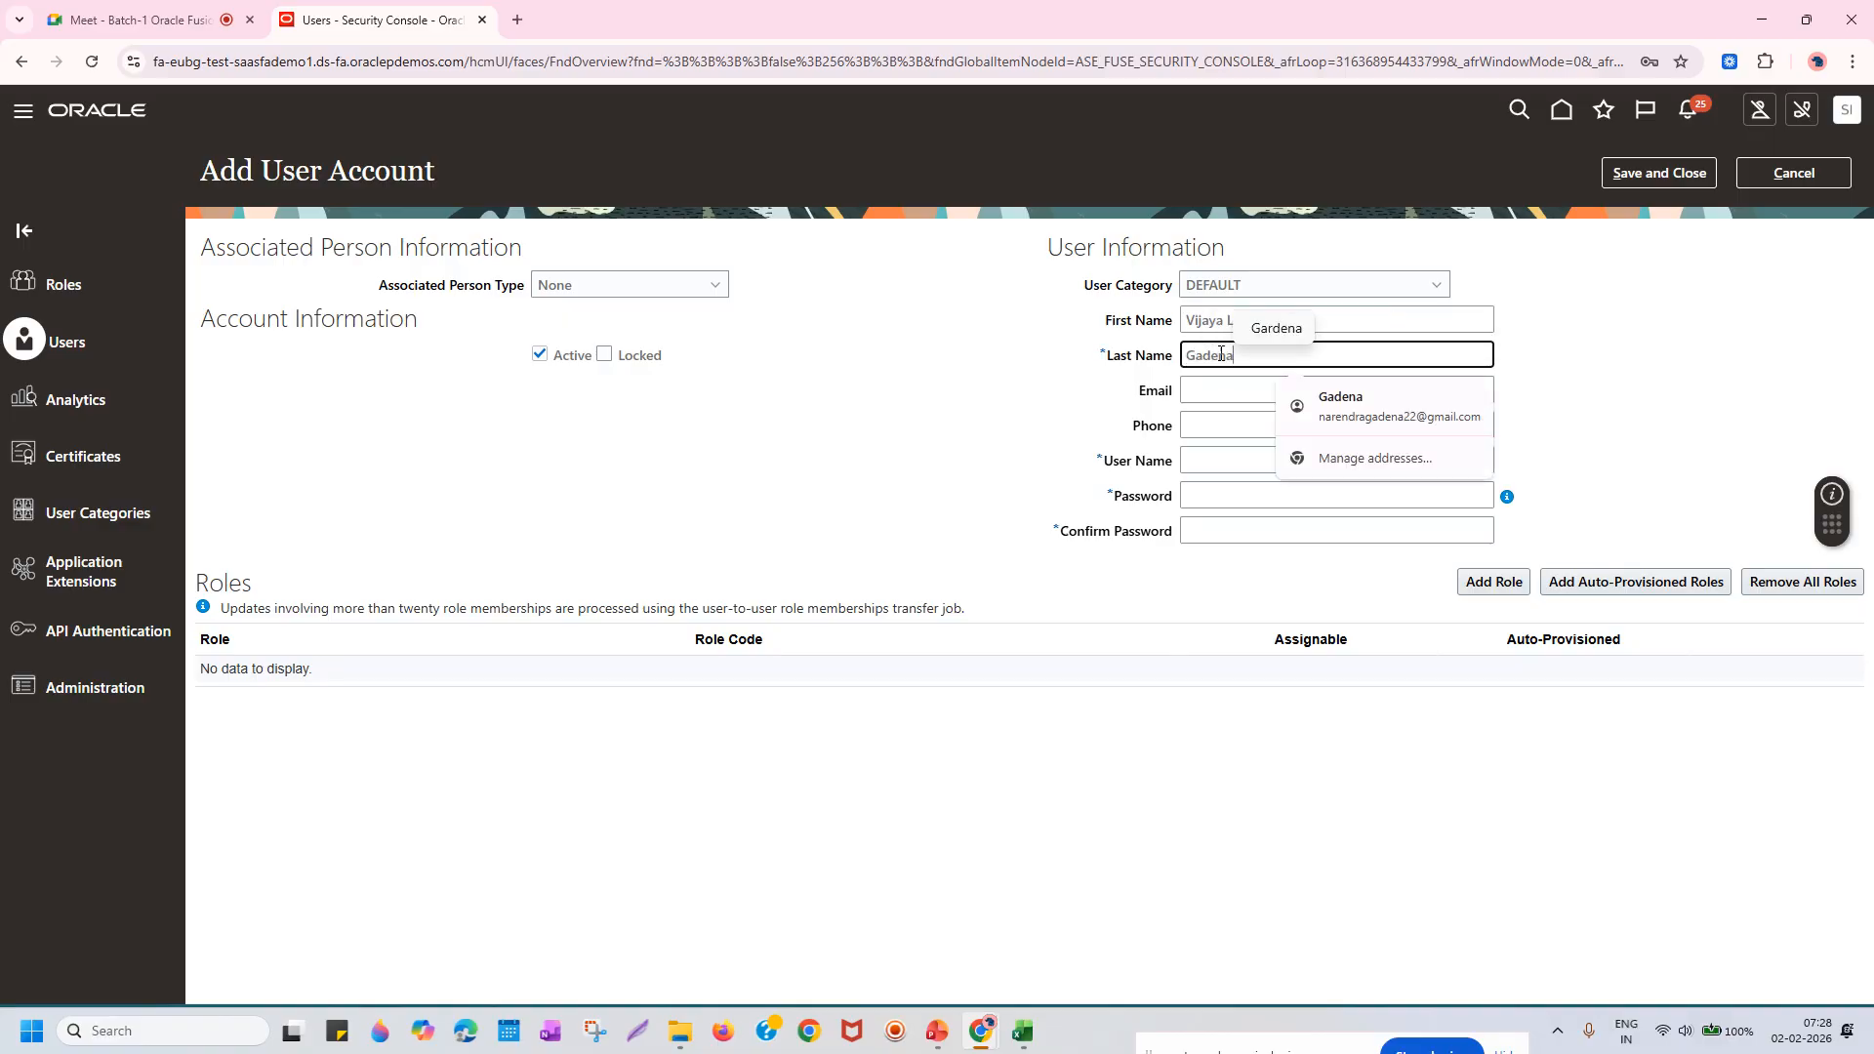
pyautogui.click(1212, 430)
pyautogui.click(1227, 388)
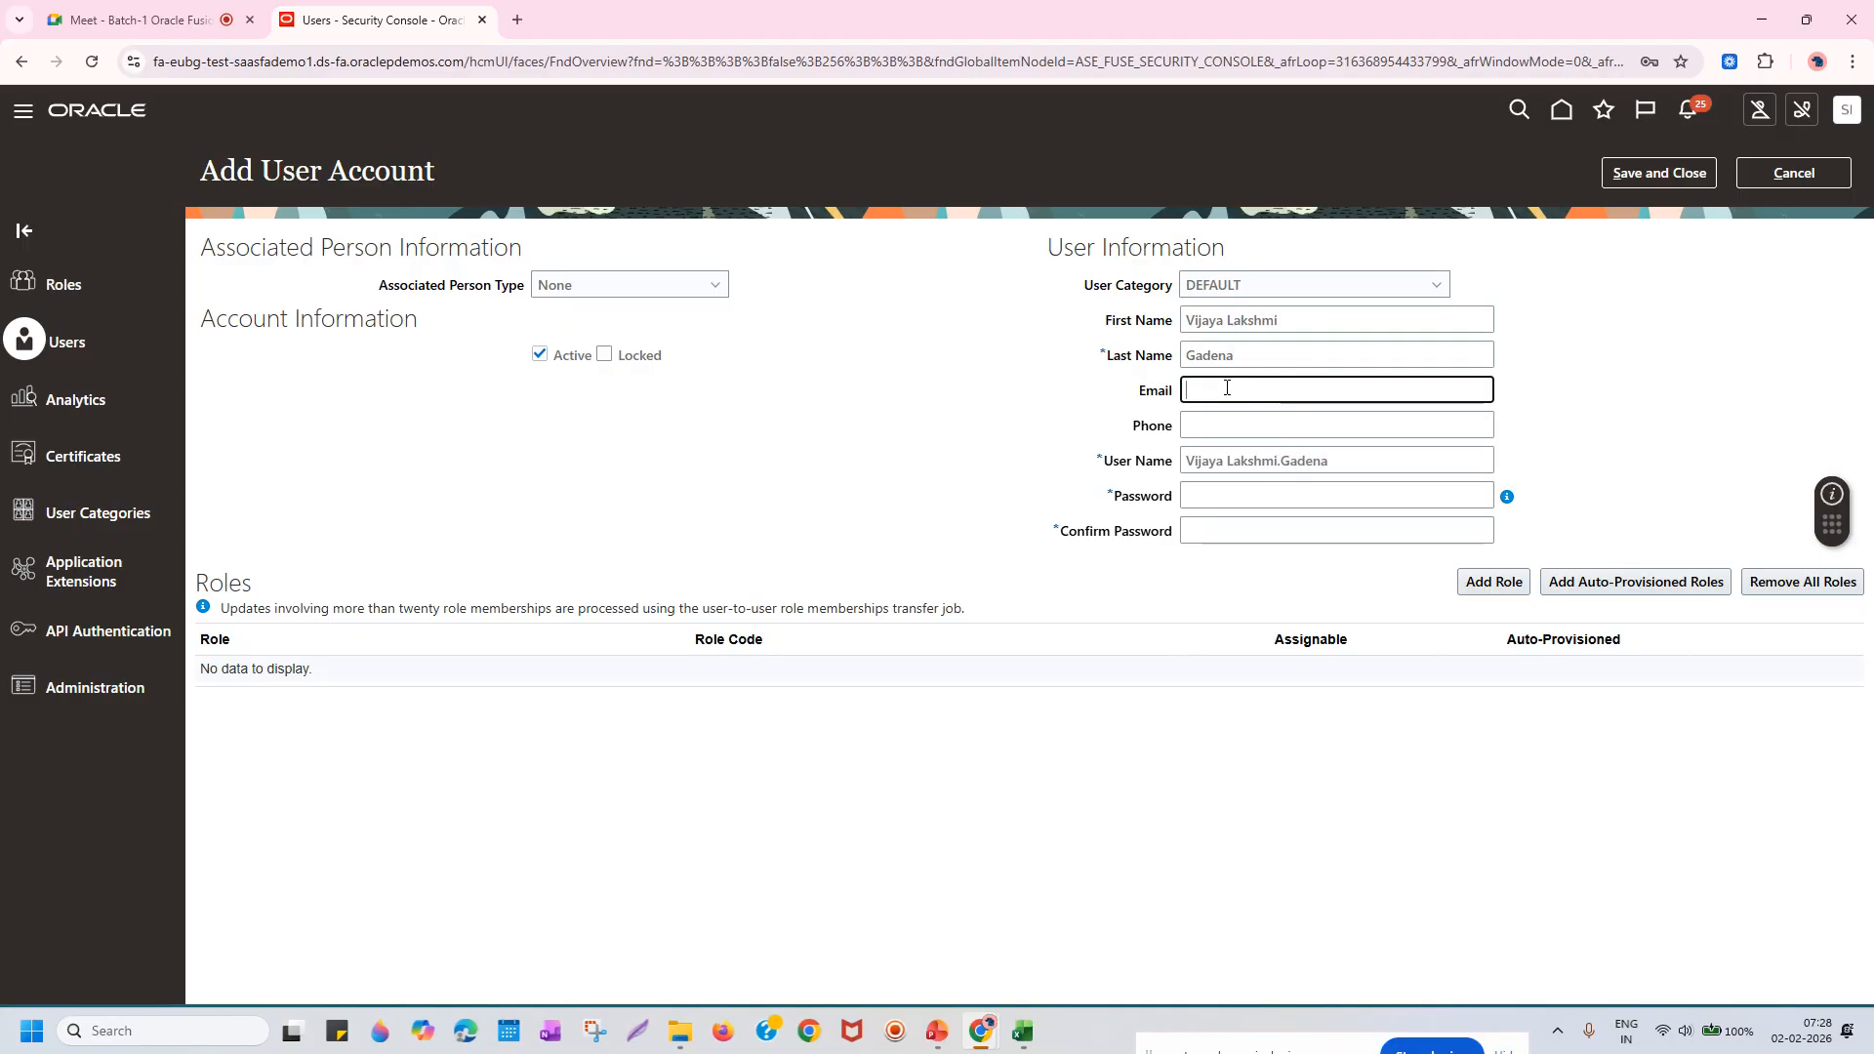
pyautogui.click(1242, 326)
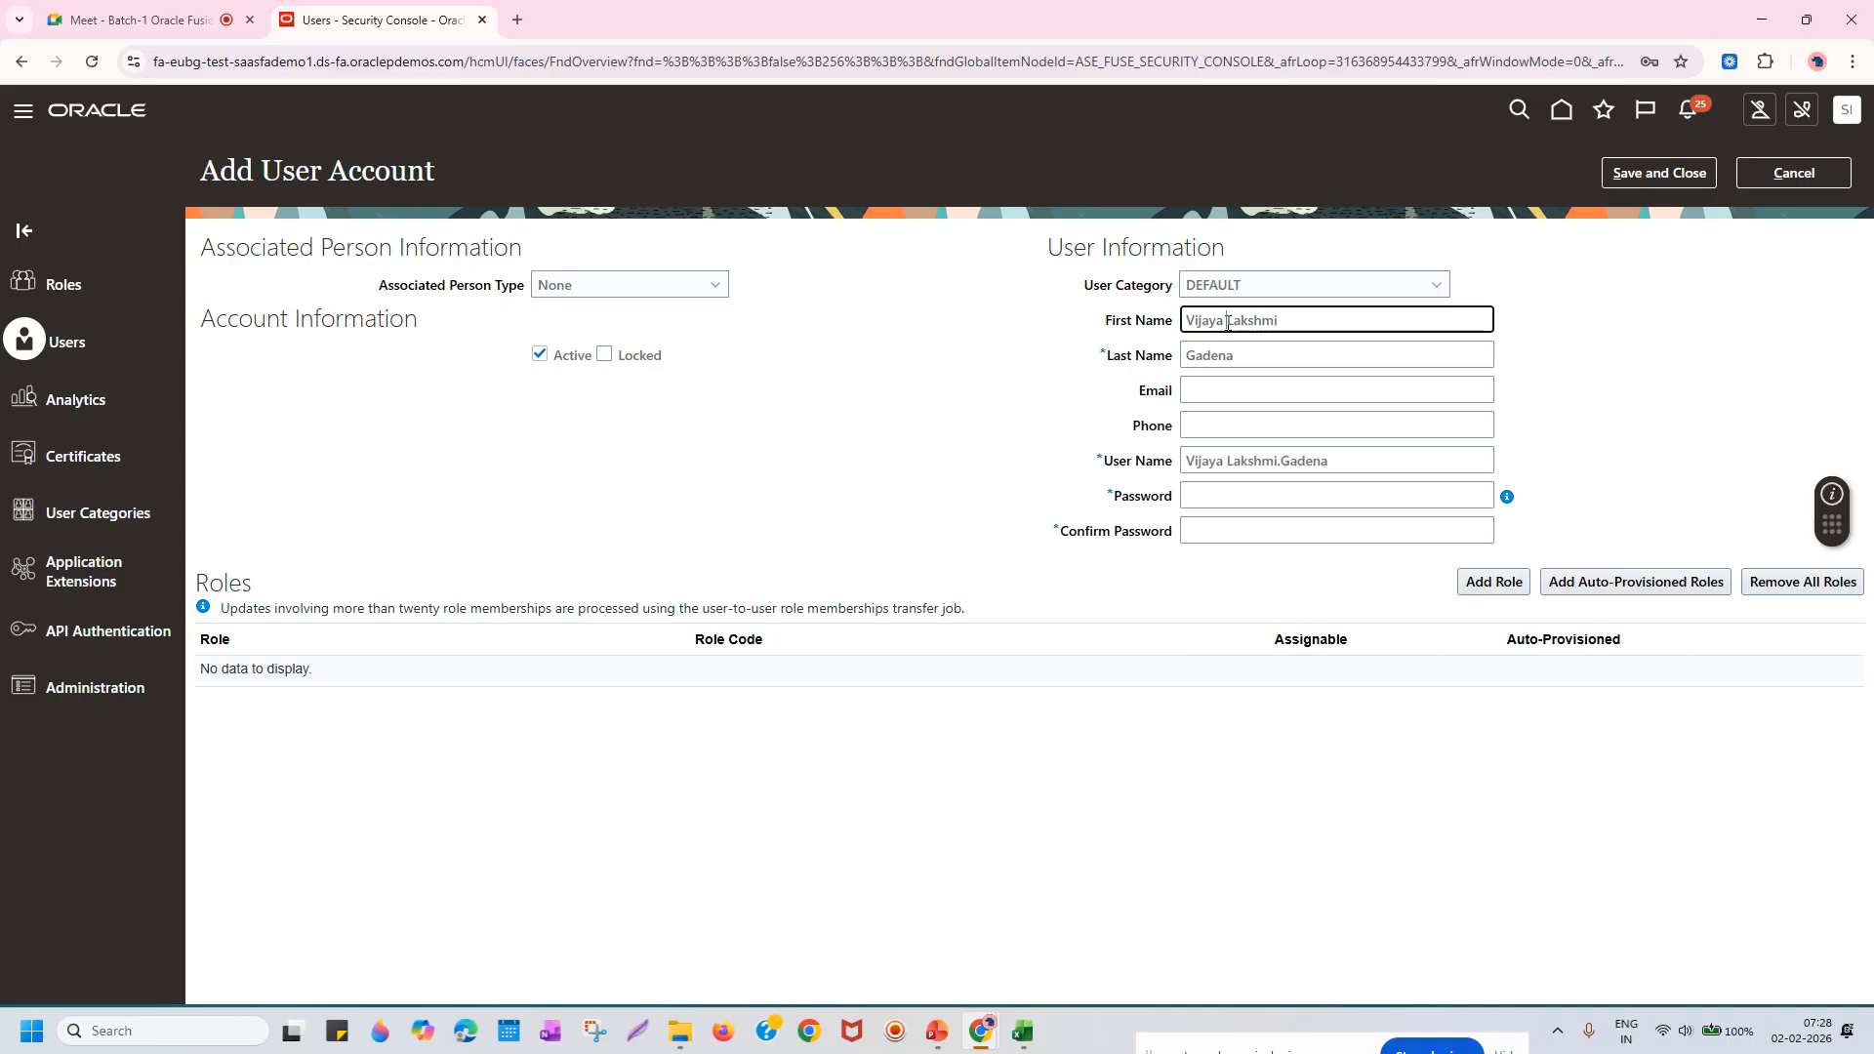
pyautogui.press('BackSpace')
# Fill in the user's e-mail address plus matching Password and Confirm Password entries.
pyautogui.click(1276, 391)
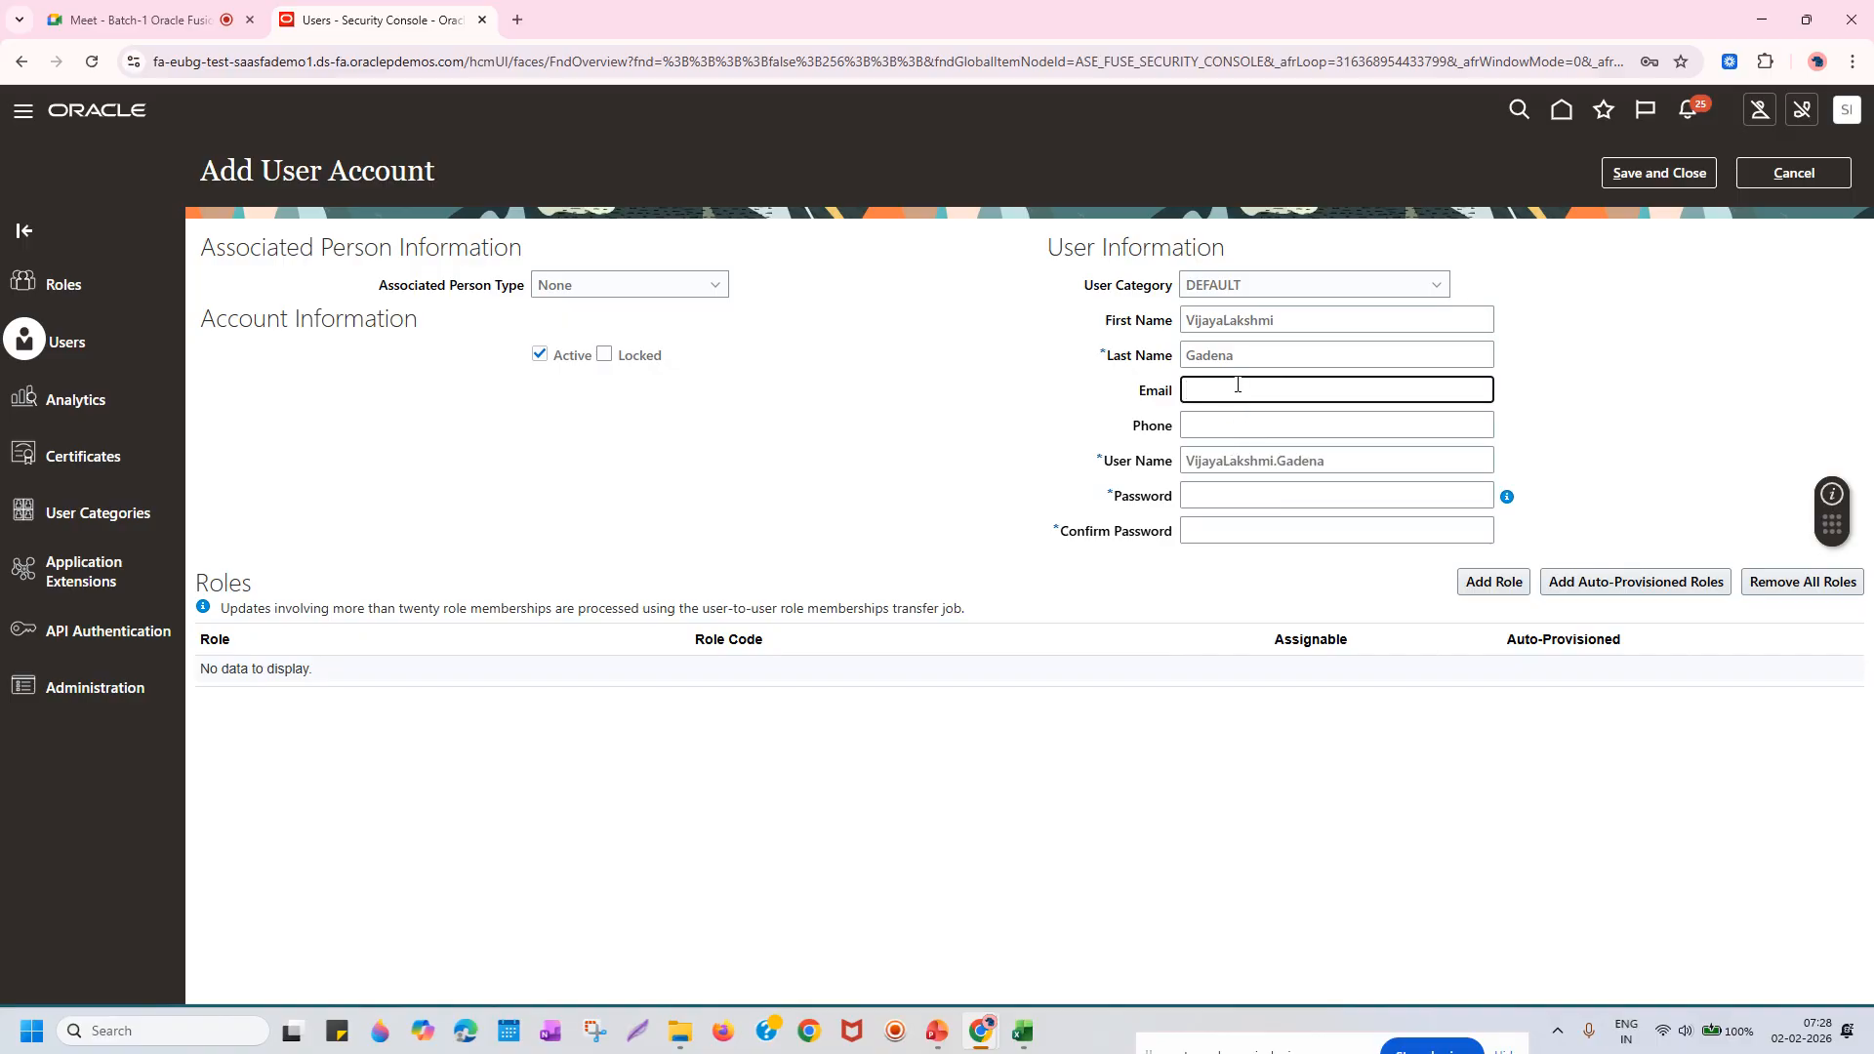
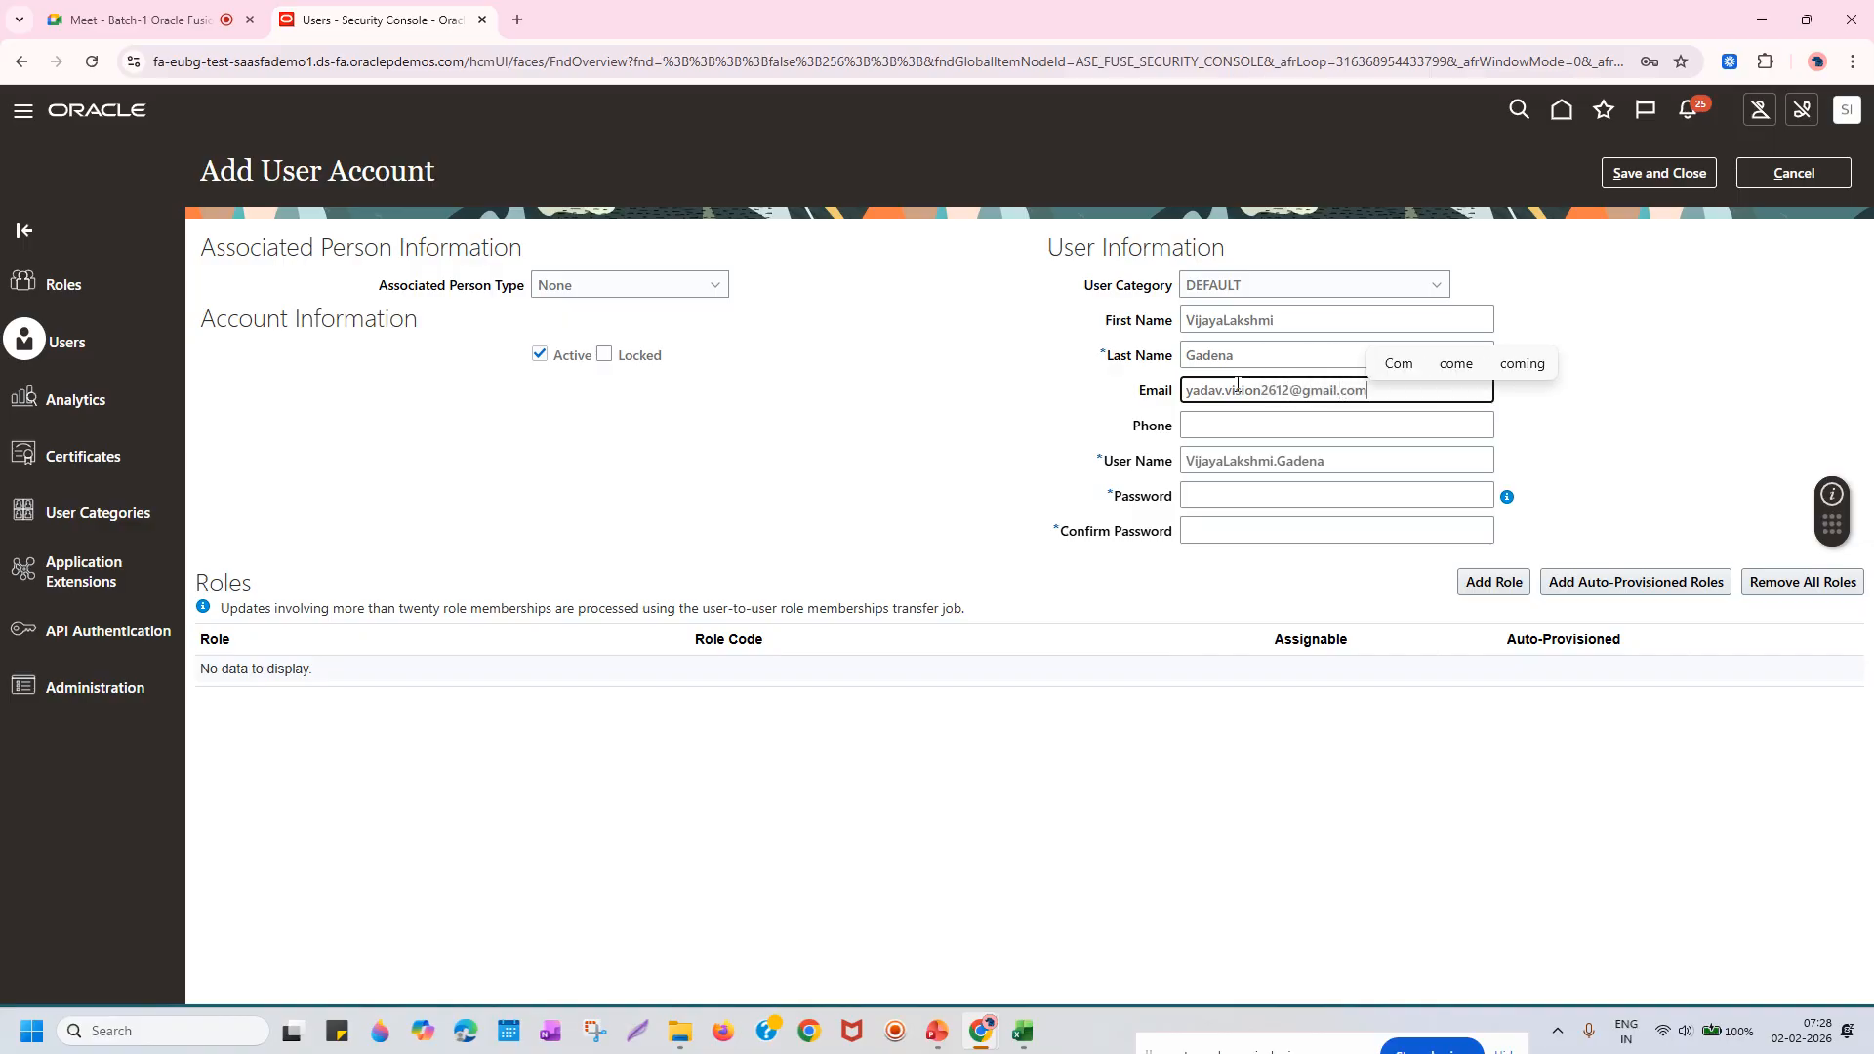
pyautogui.press('Tab')
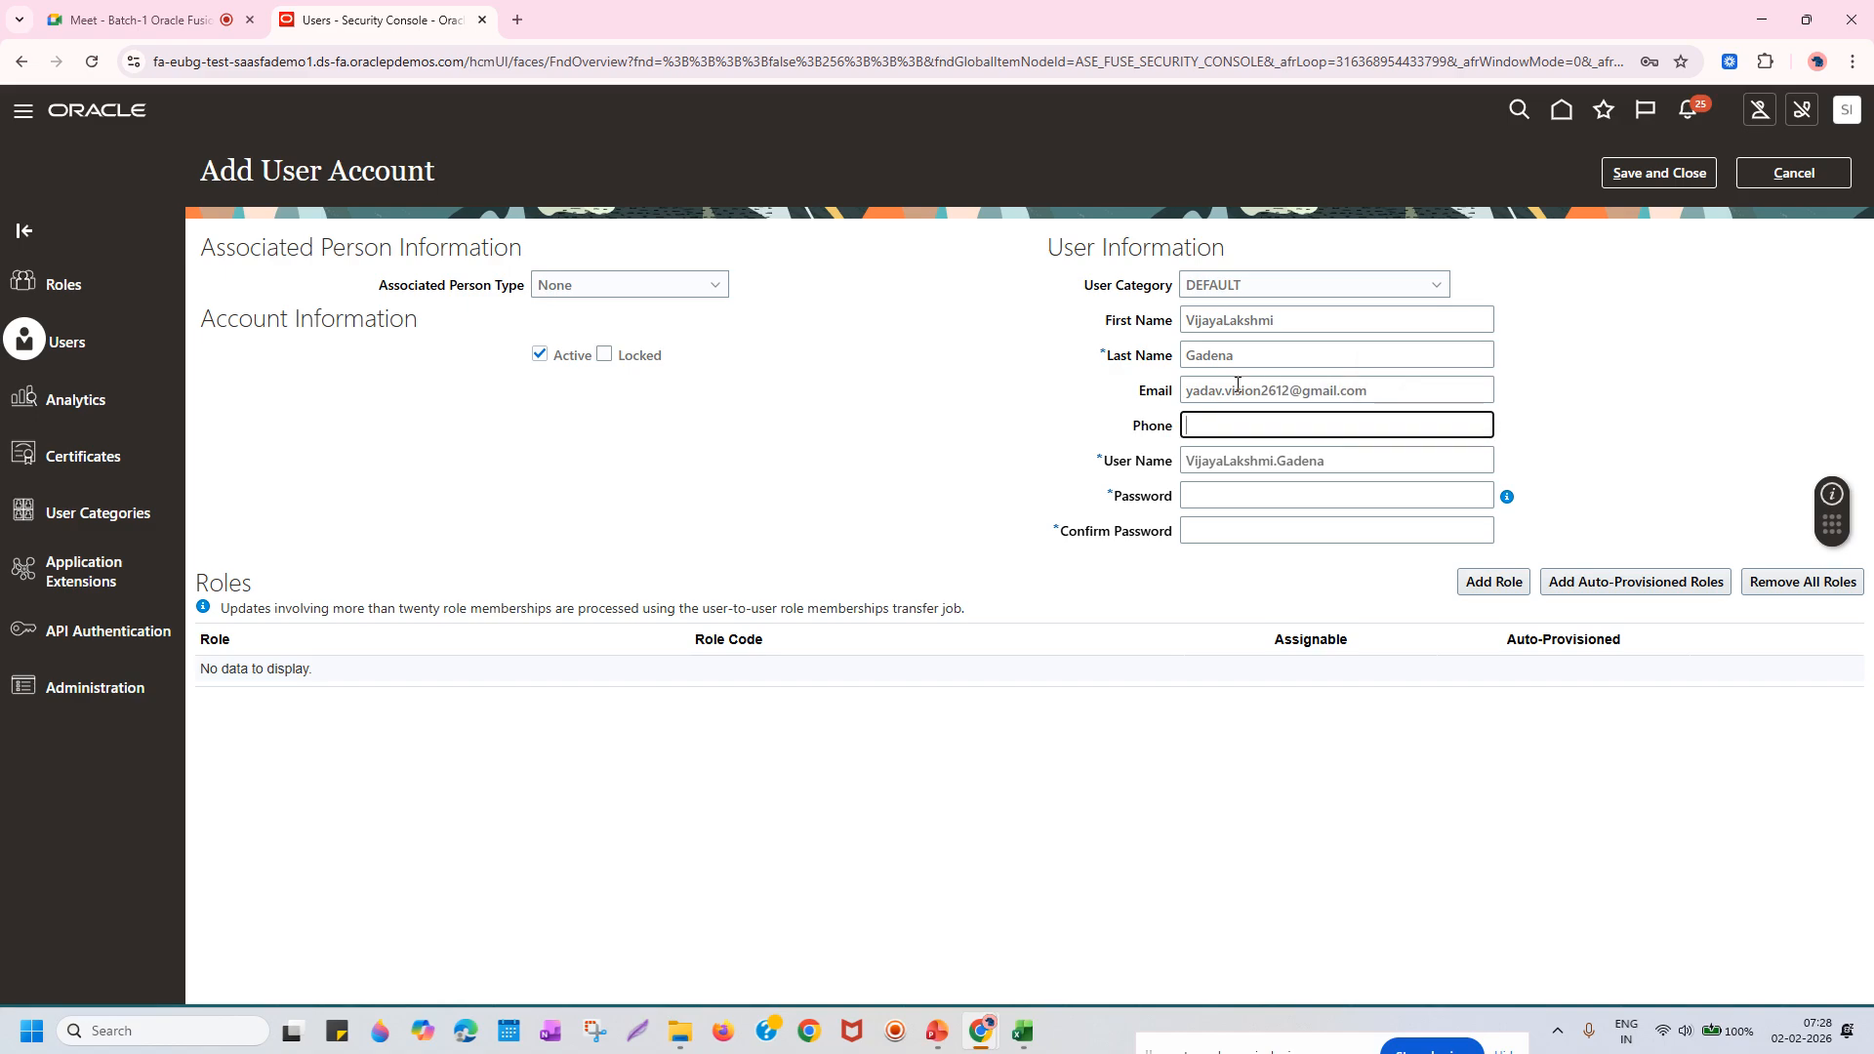
pyautogui.press('Tab')
pyautogui.press('Tab')
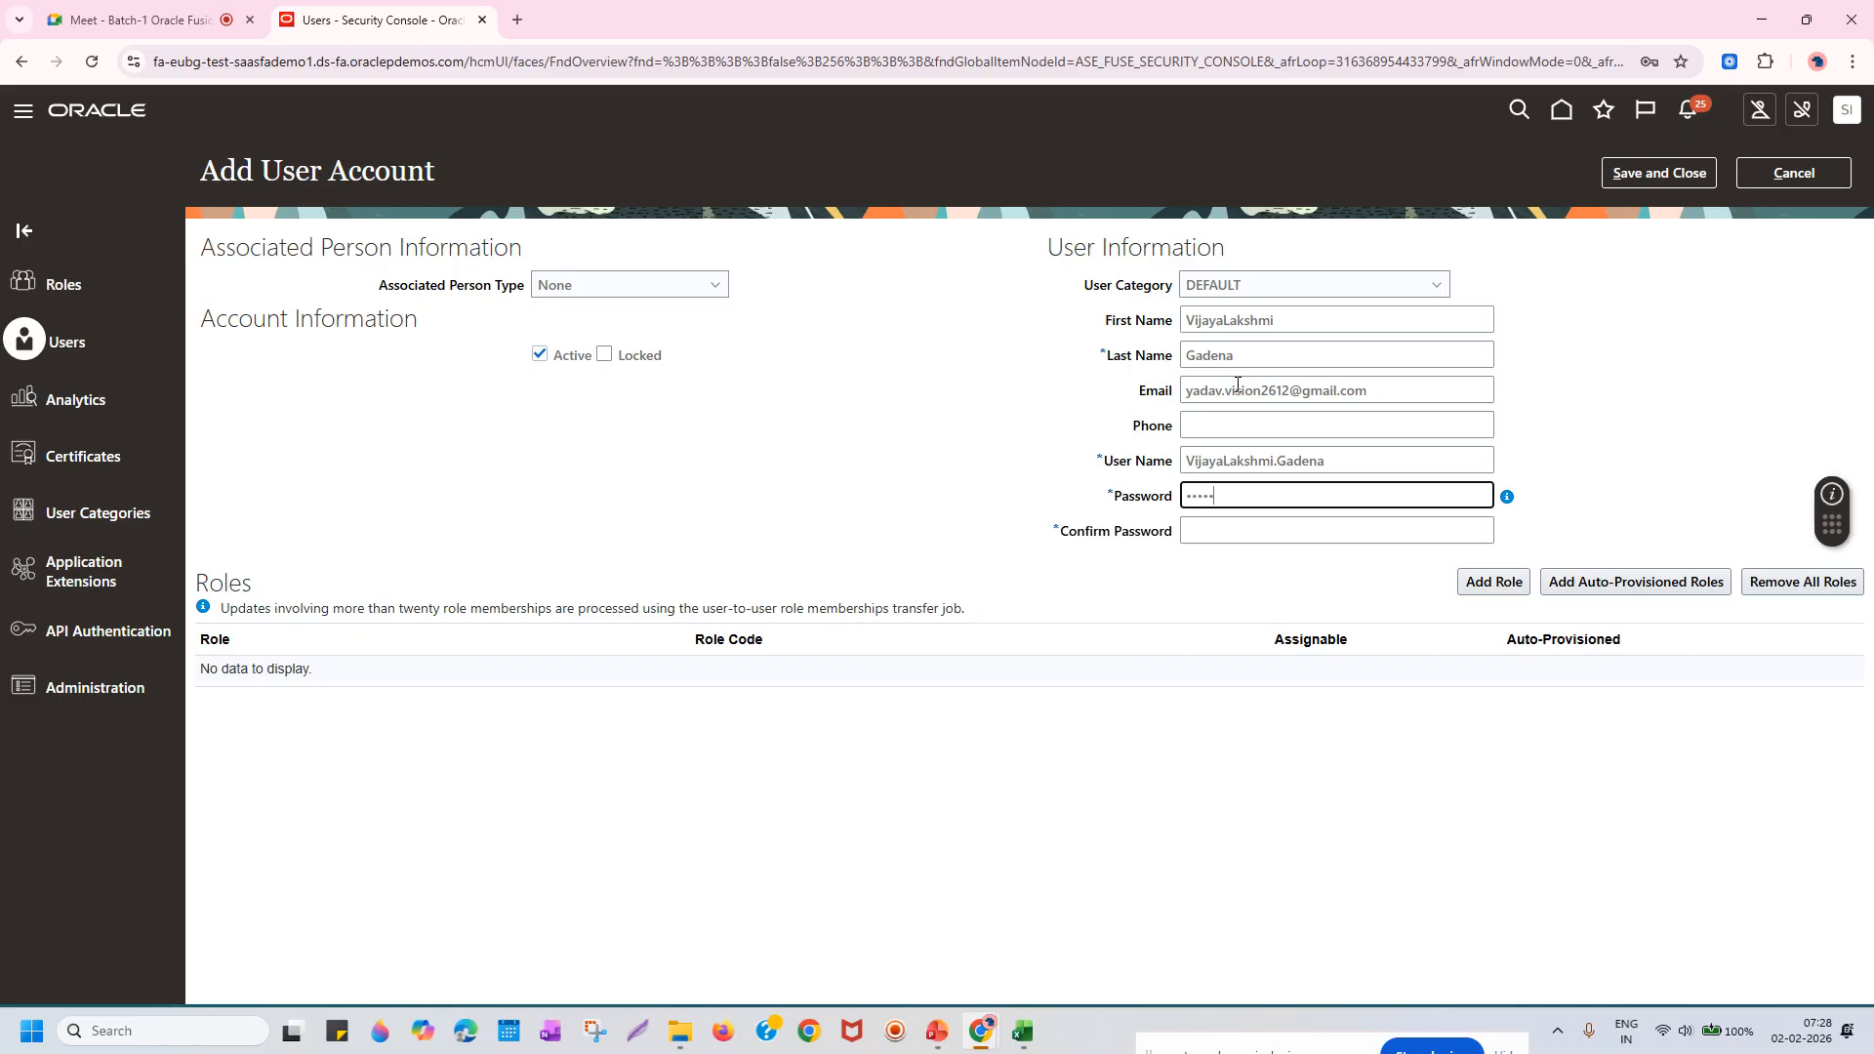
pyautogui.press('Tab')
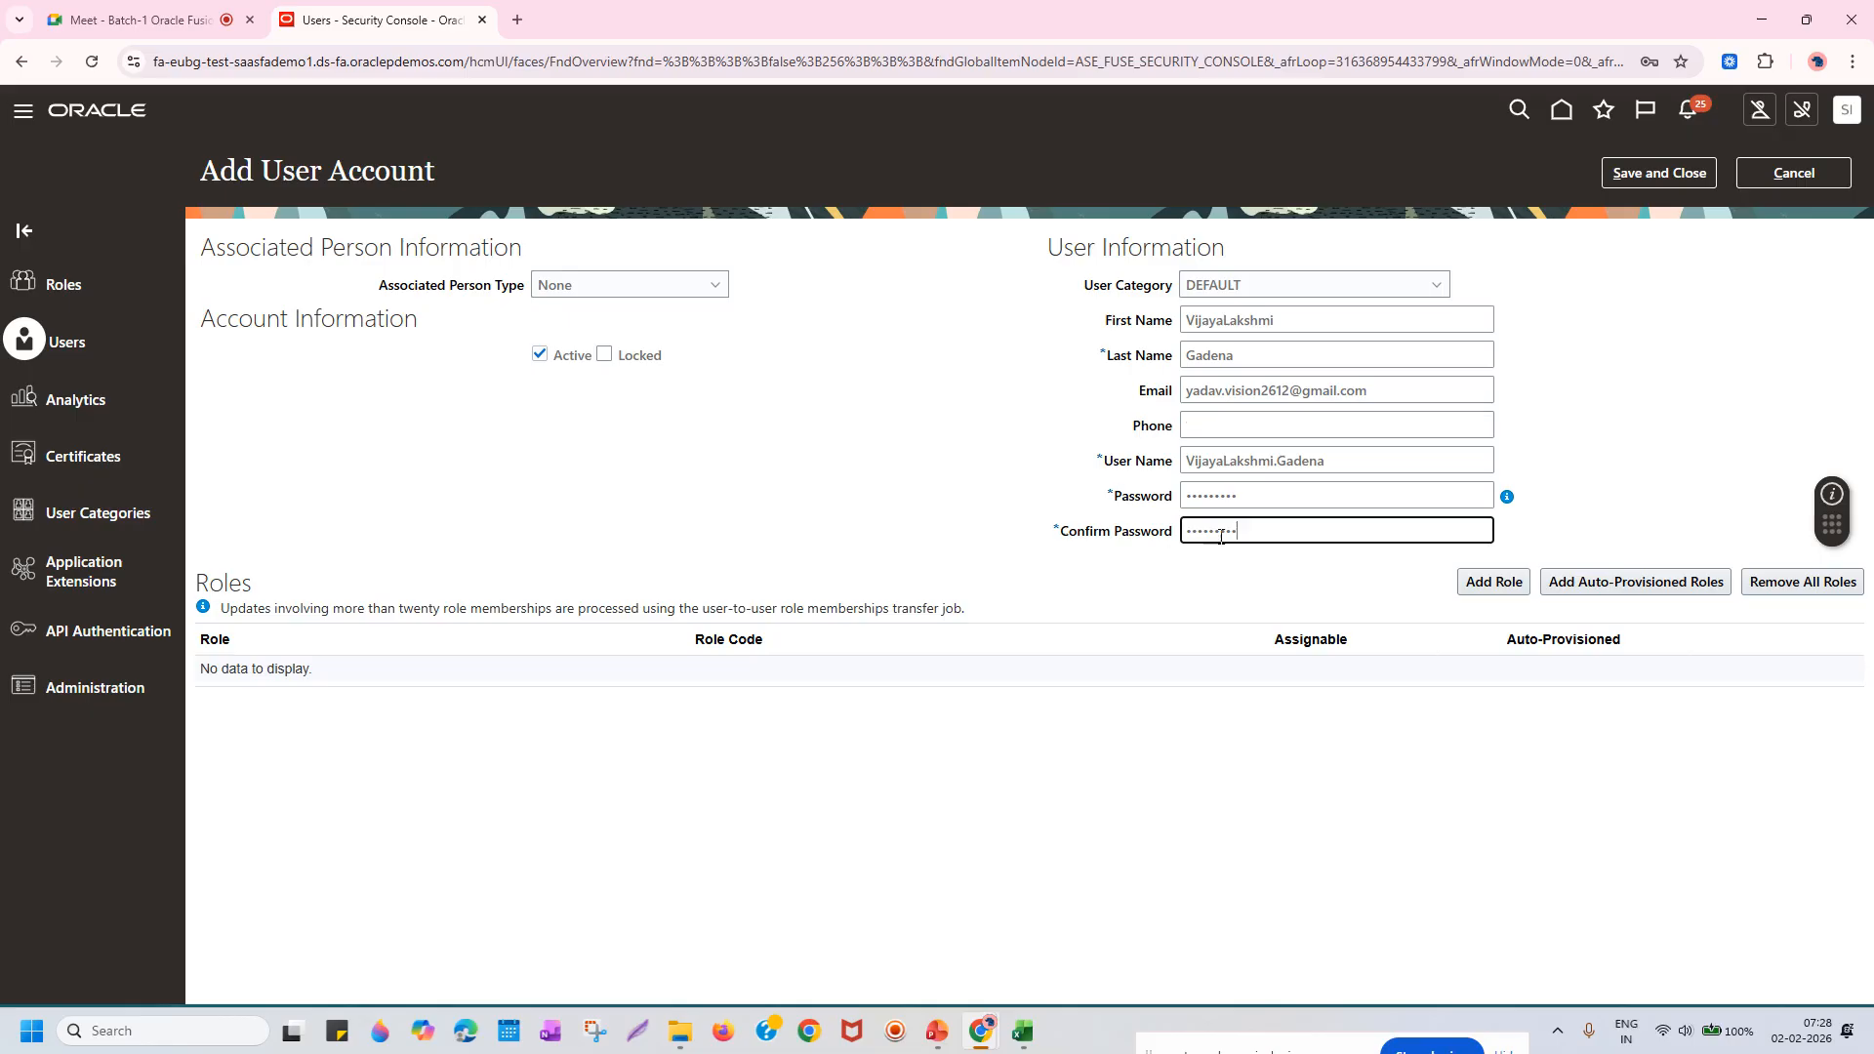
pyautogui.click(1097, 494)
pyautogui.click(1105, 531)
pyautogui.click(917, 419)
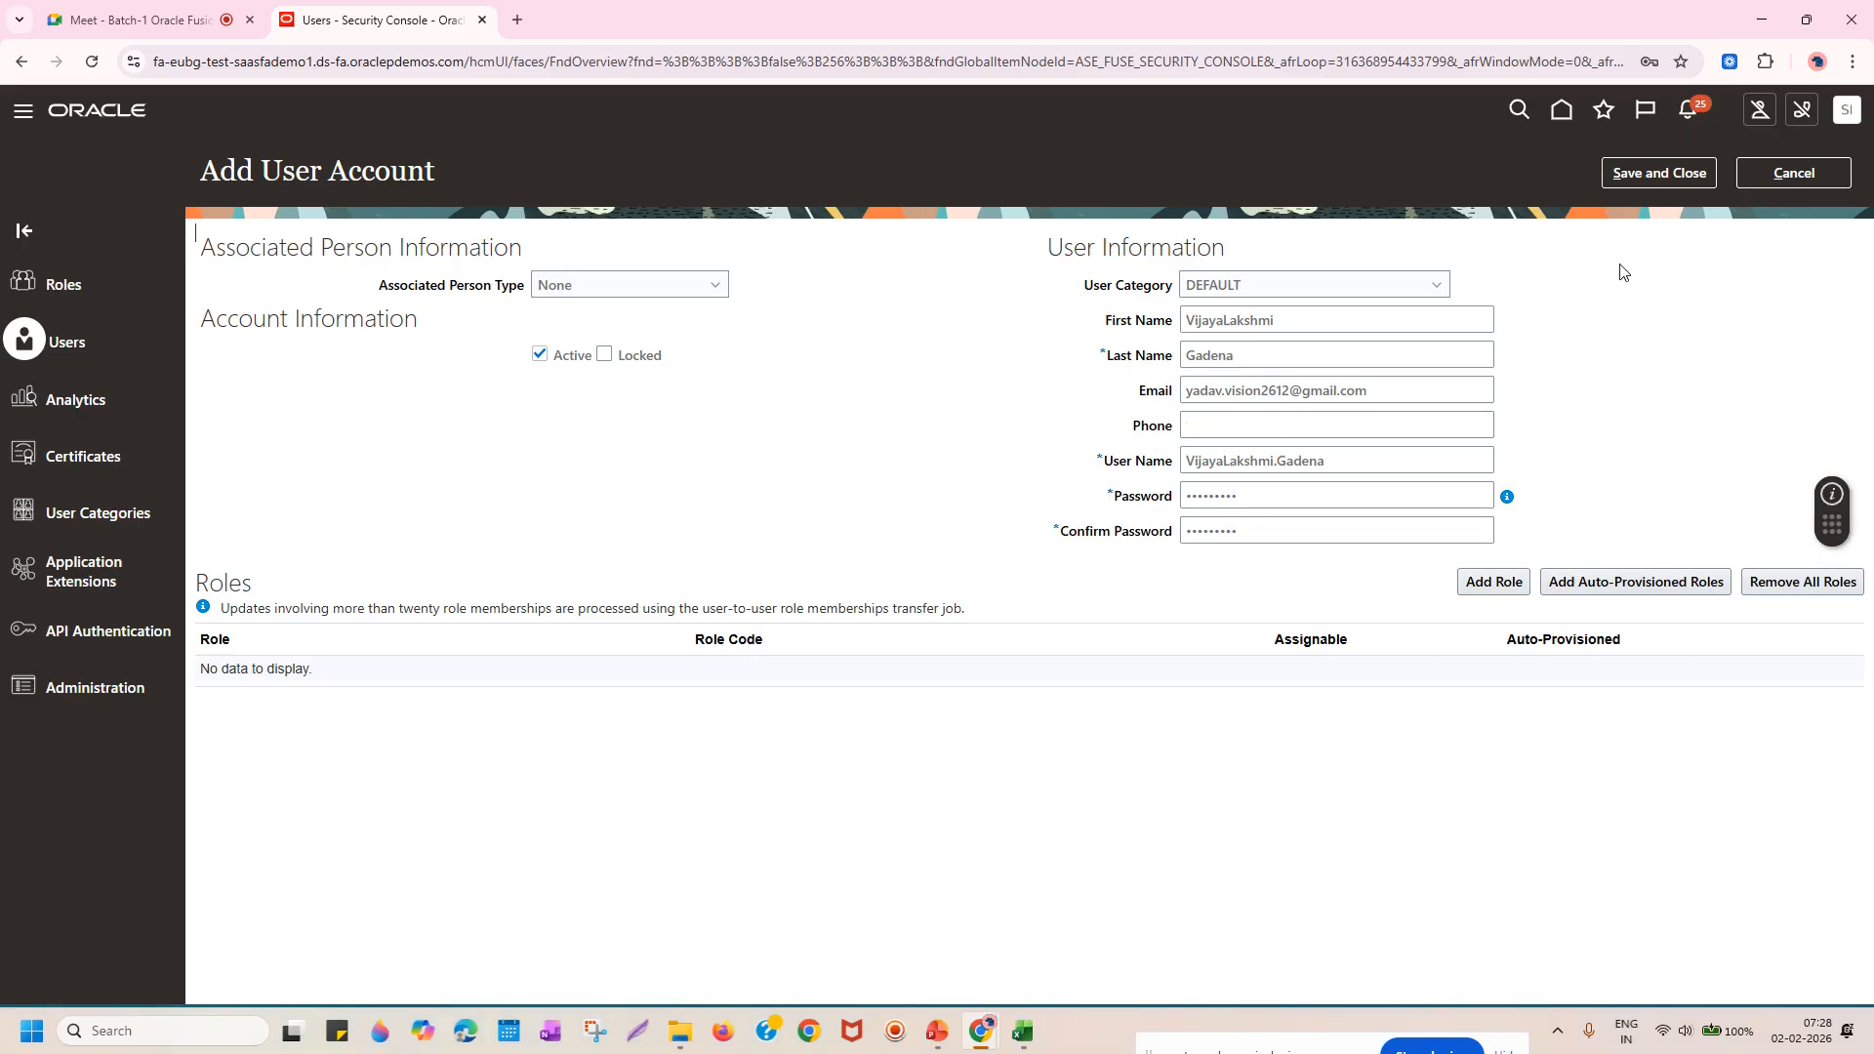
# Save and close the account, then search User Accounts for the new user's name.
pyautogui.click(1649, 179)
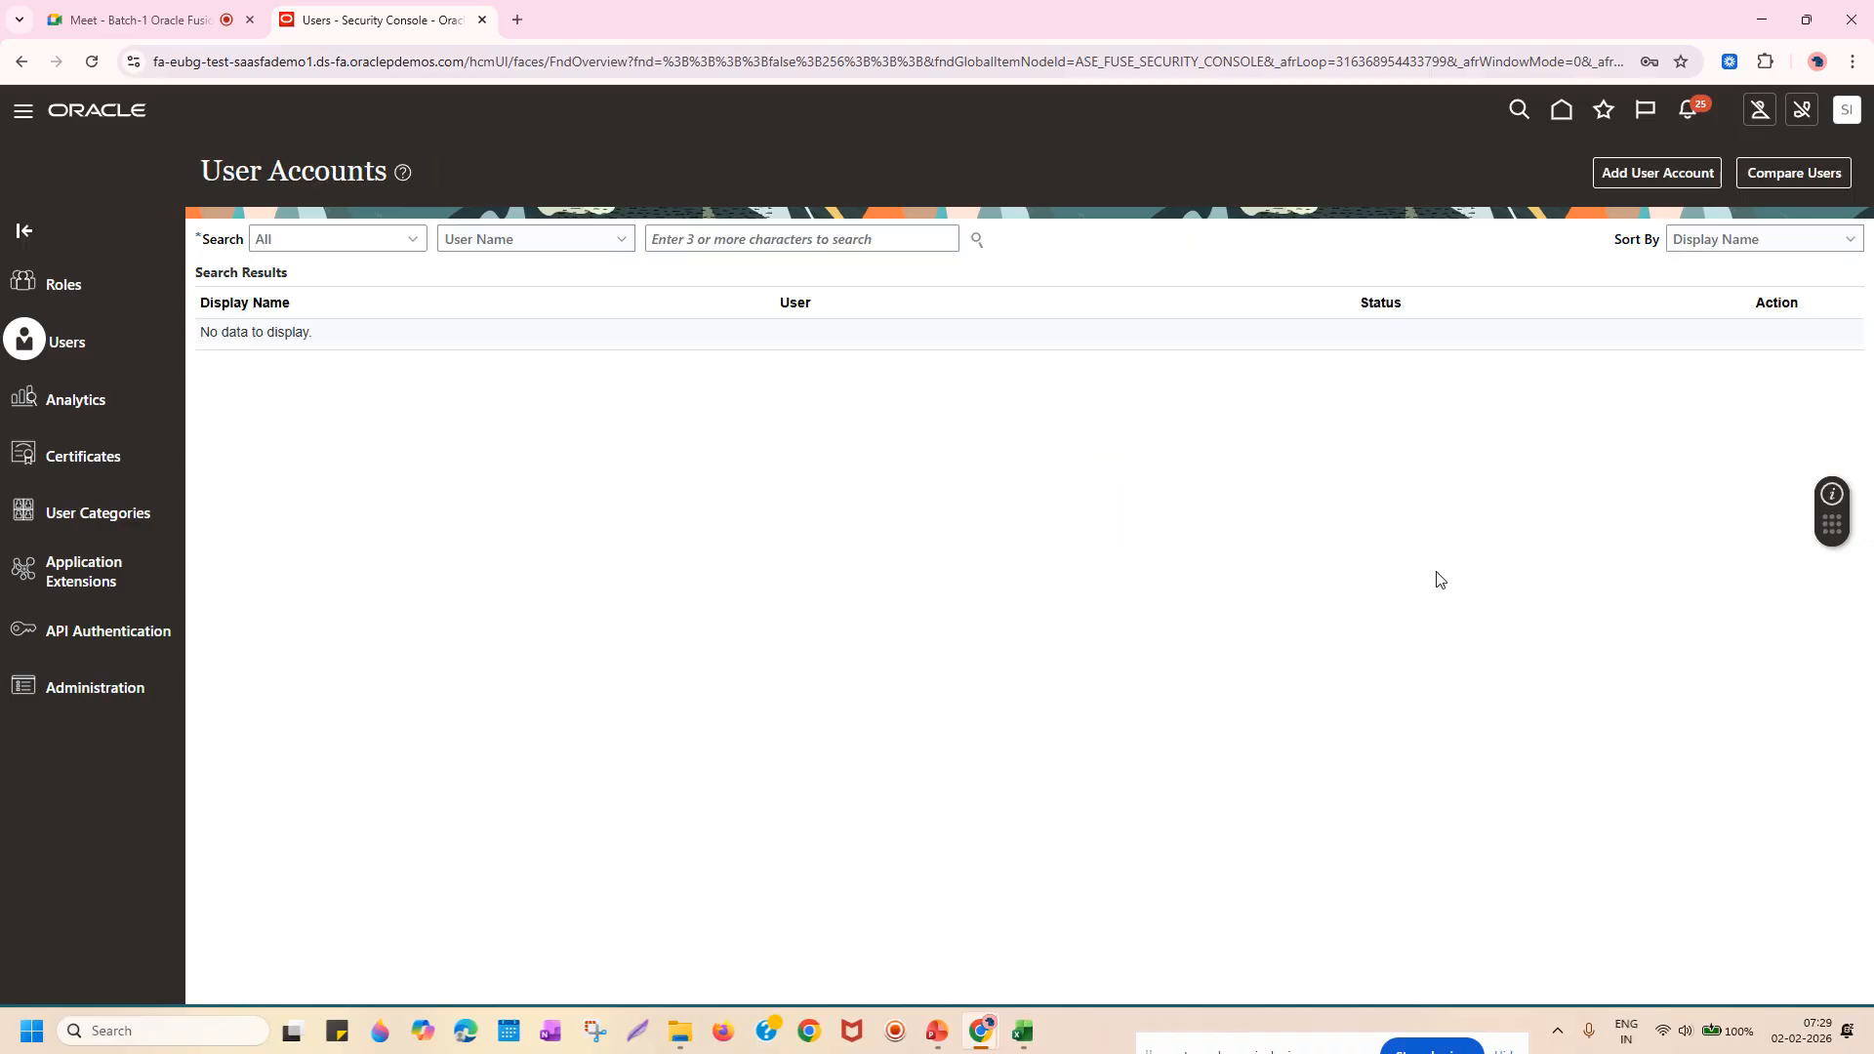
pyautogui.click(809, 238)
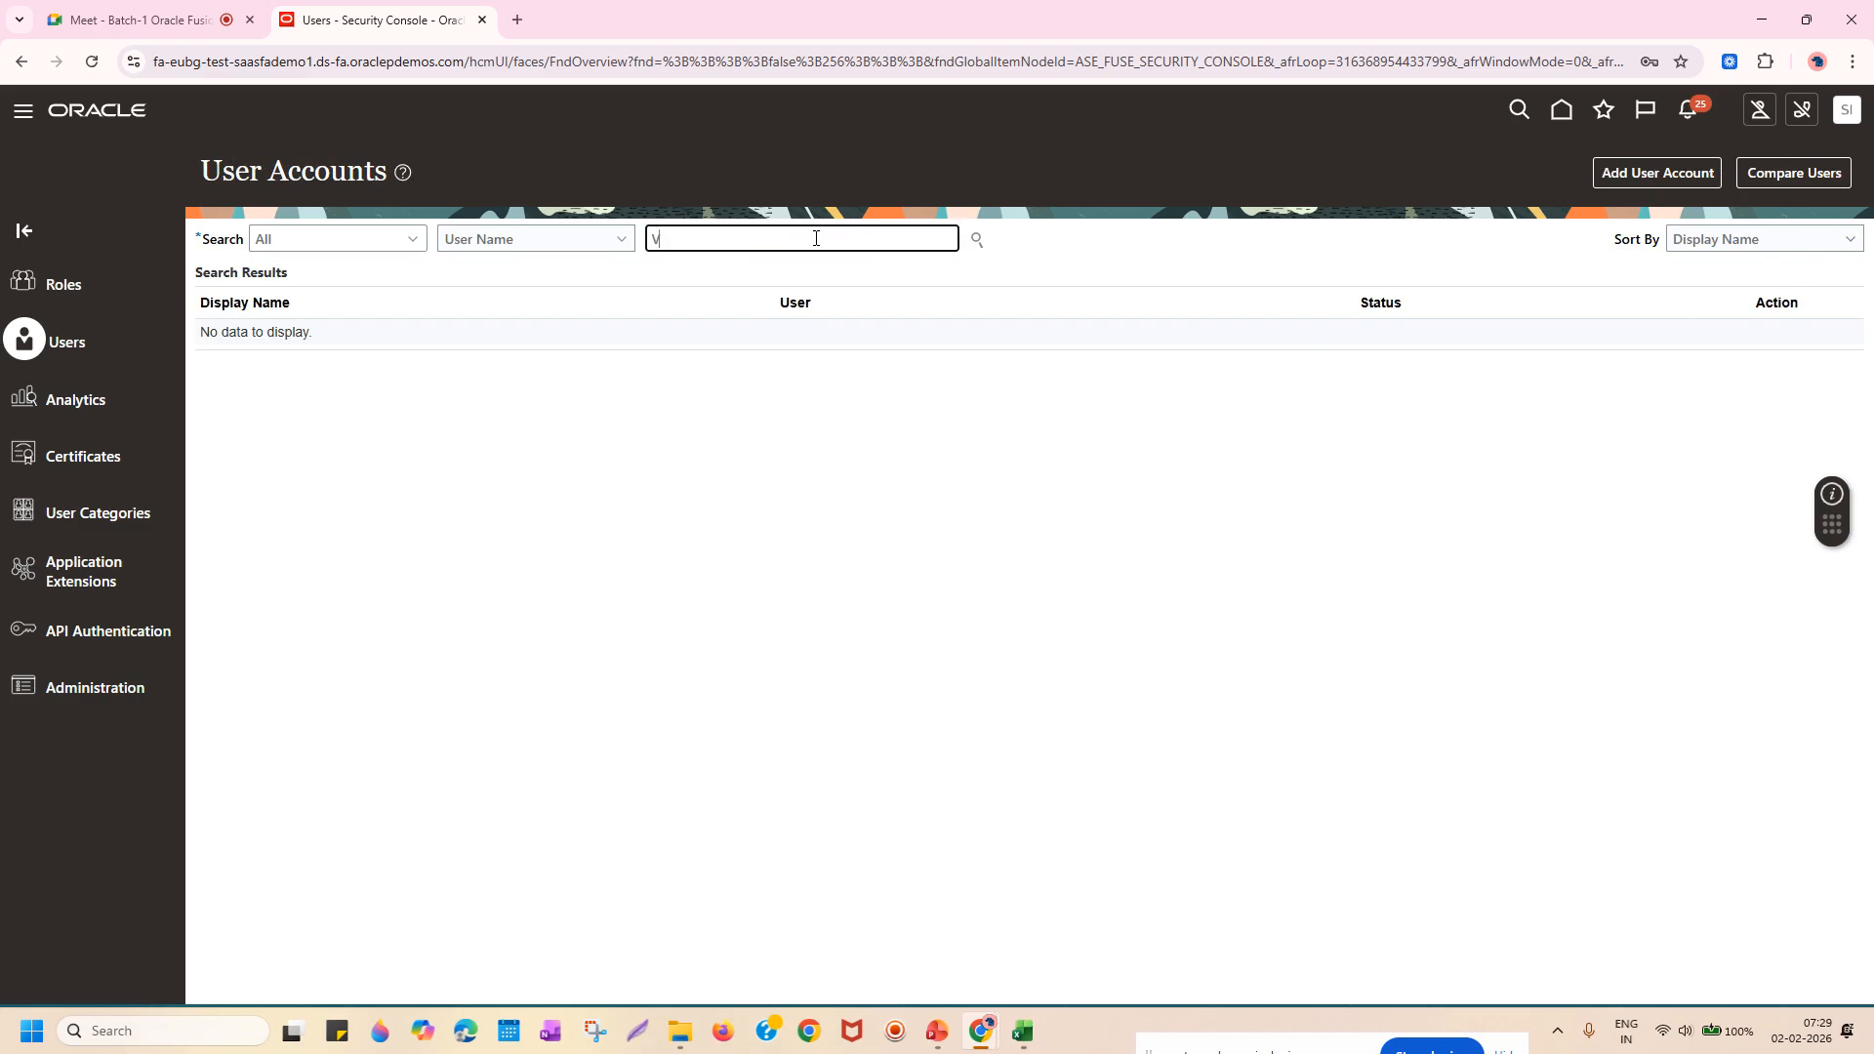
pyautogui.click(976, 240)
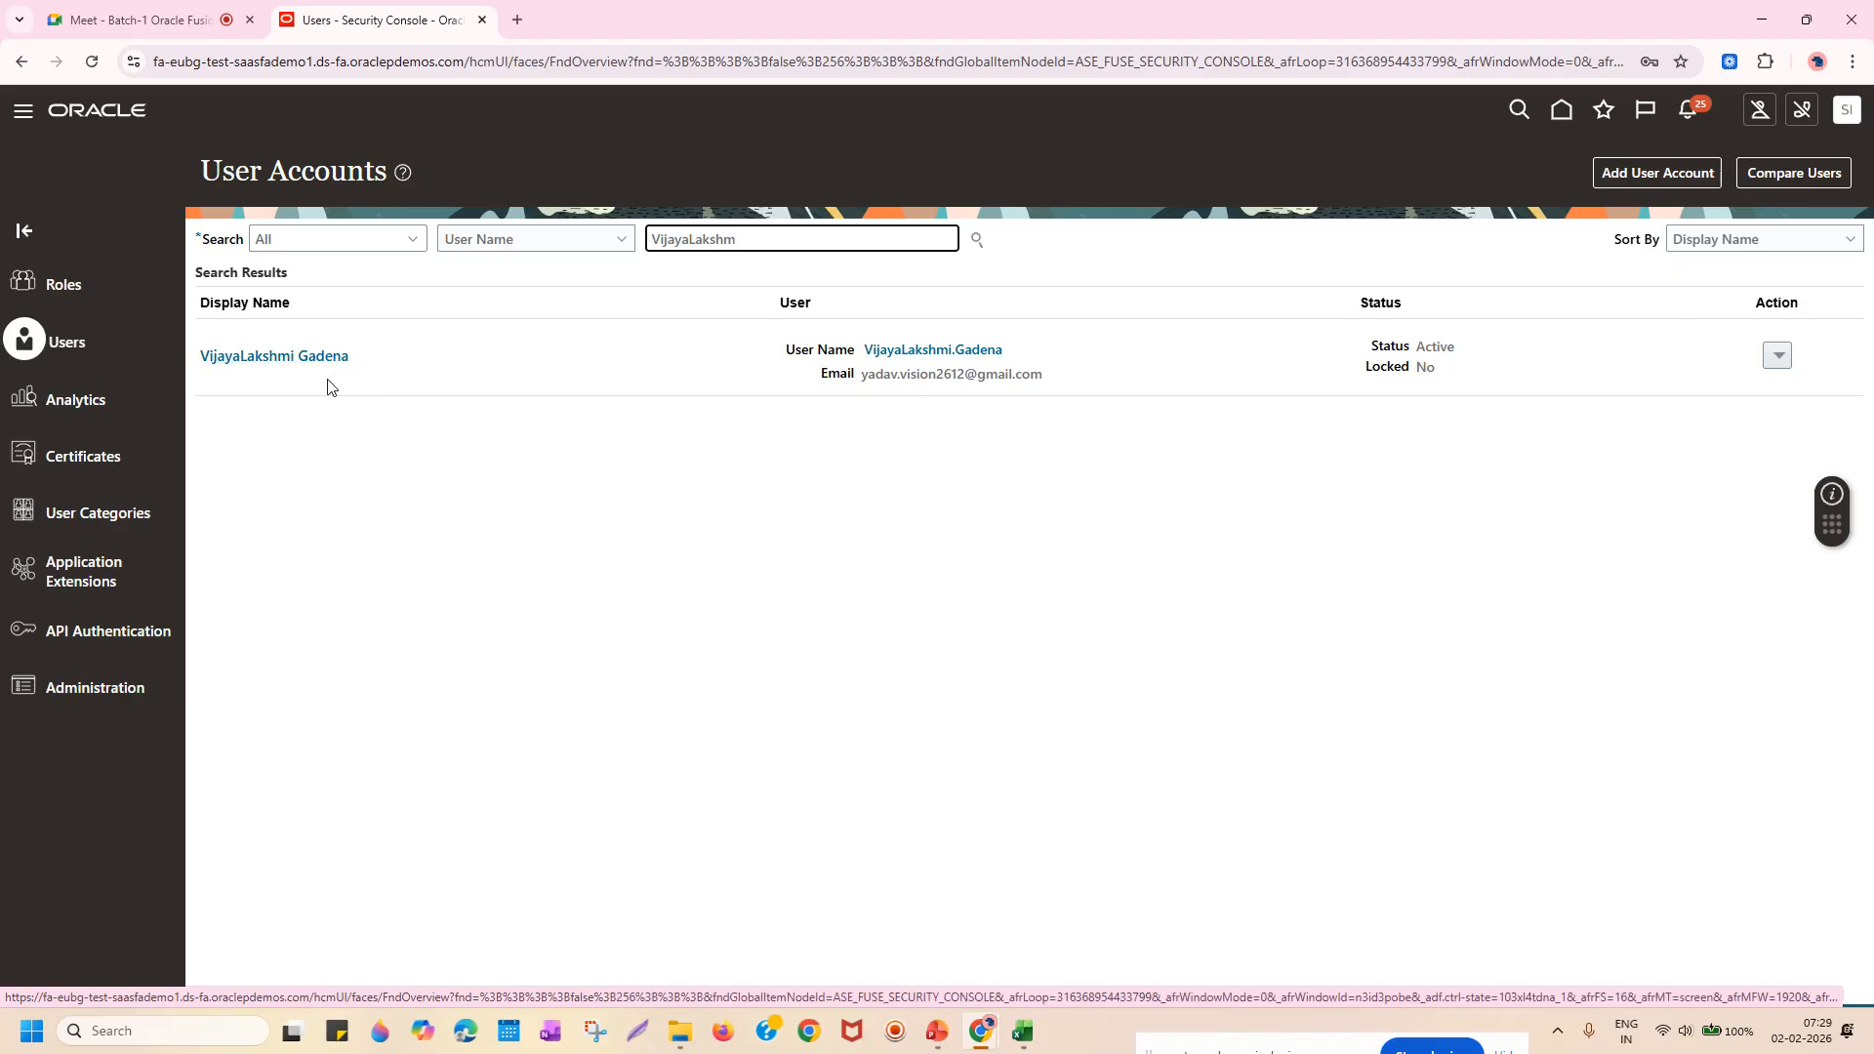
# In a new tab, switch to the new user's Google account and open Gmail.
pyautogui.click(518, 19)
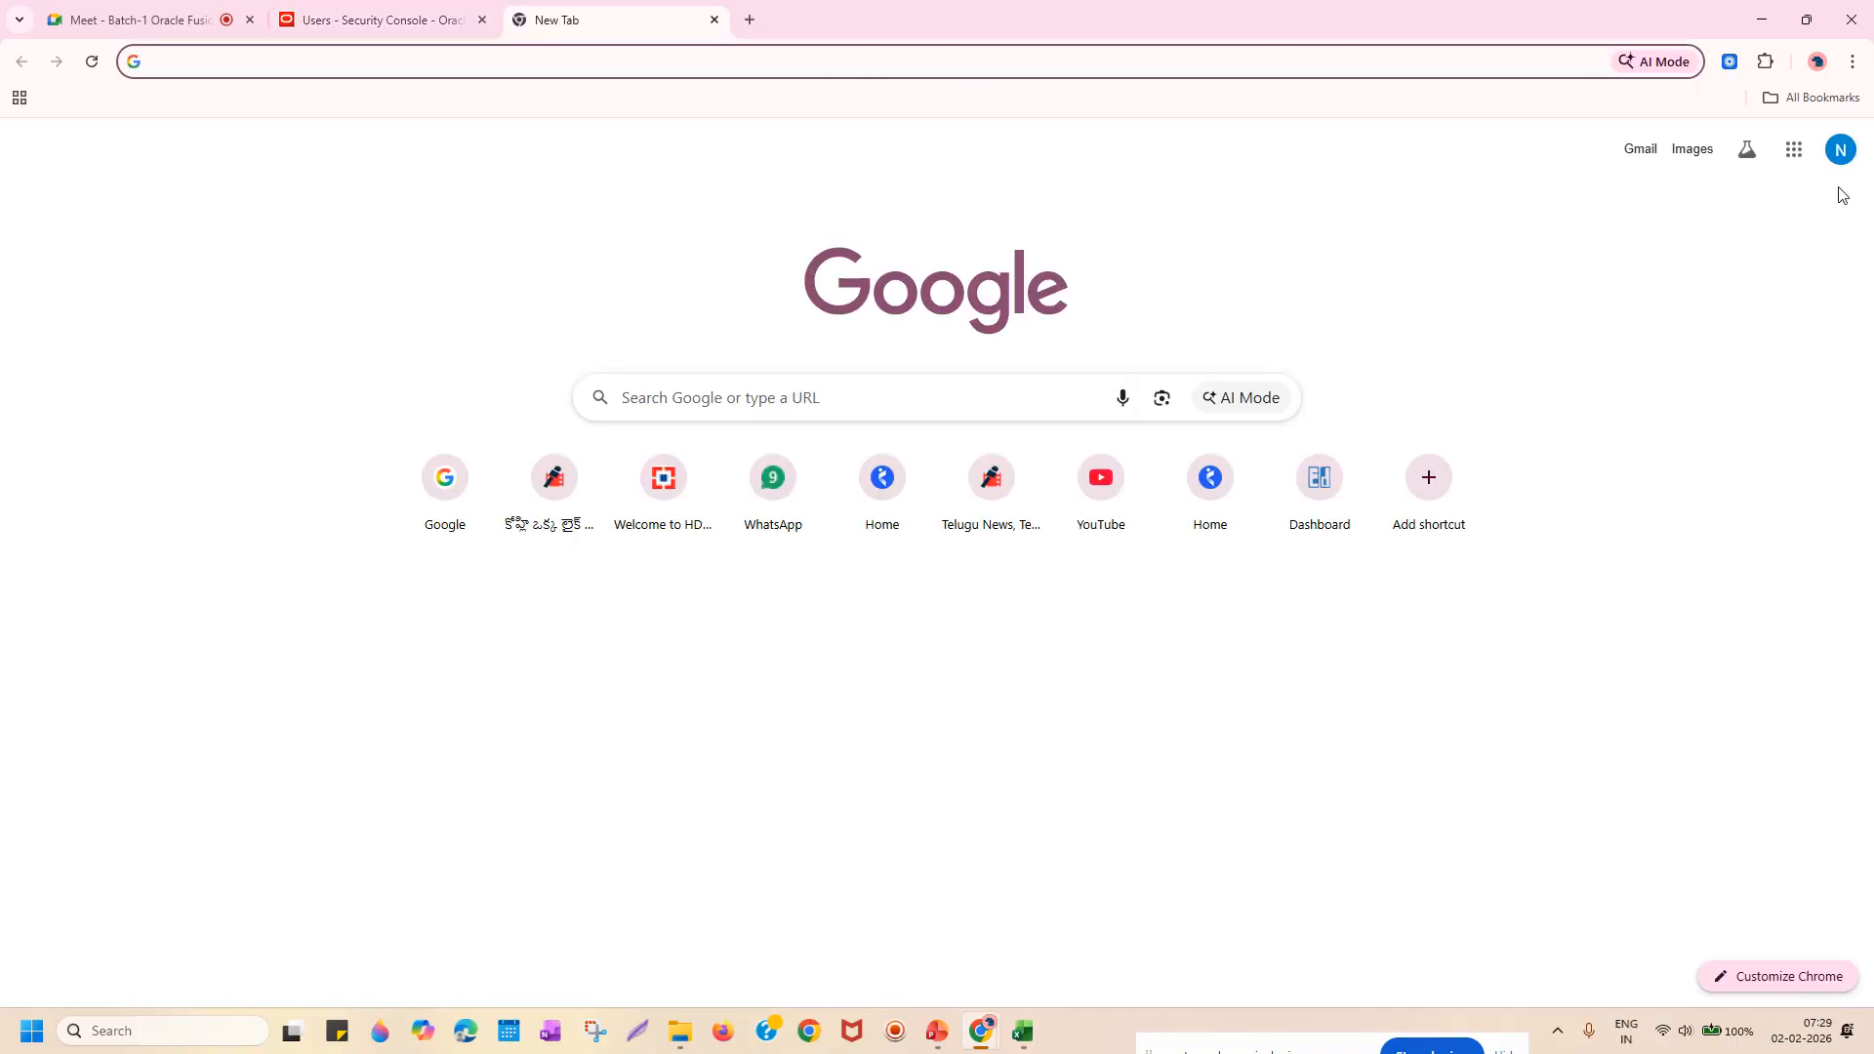
pyautogui.click(1835, 161)
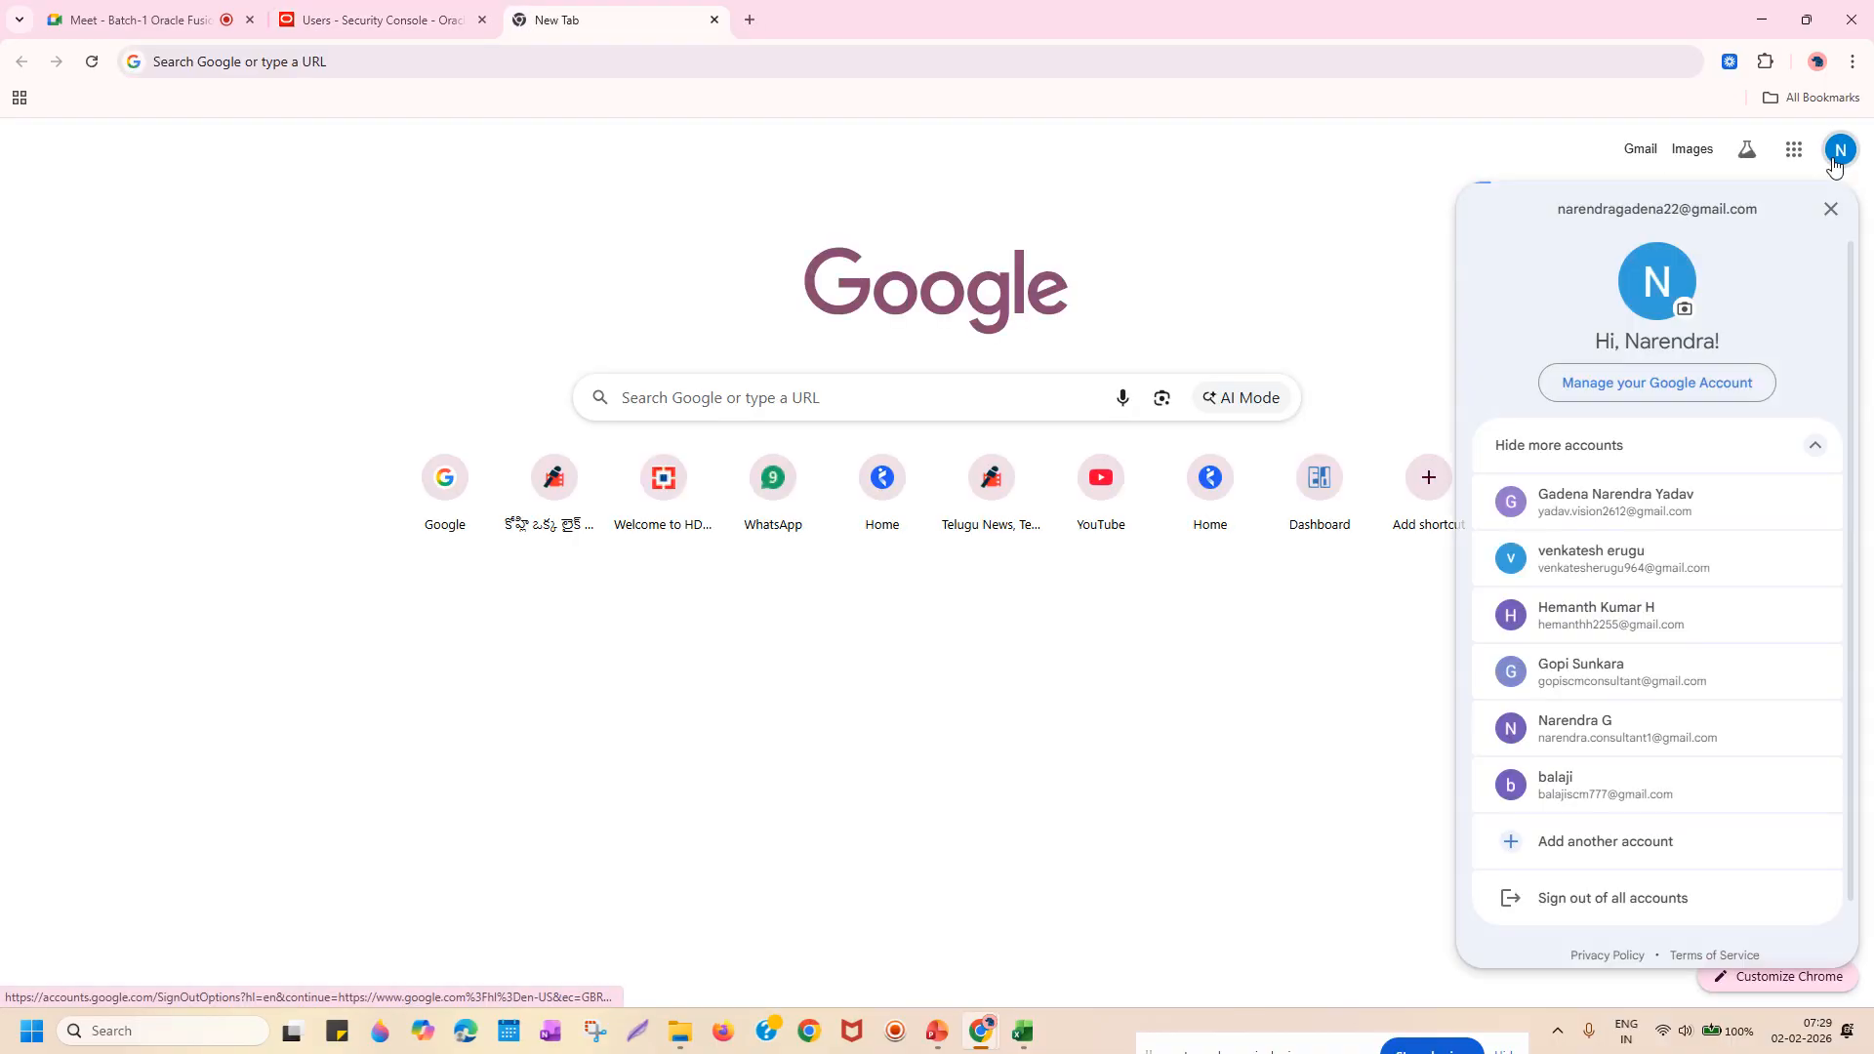
pyautogui.click(1671, 502)
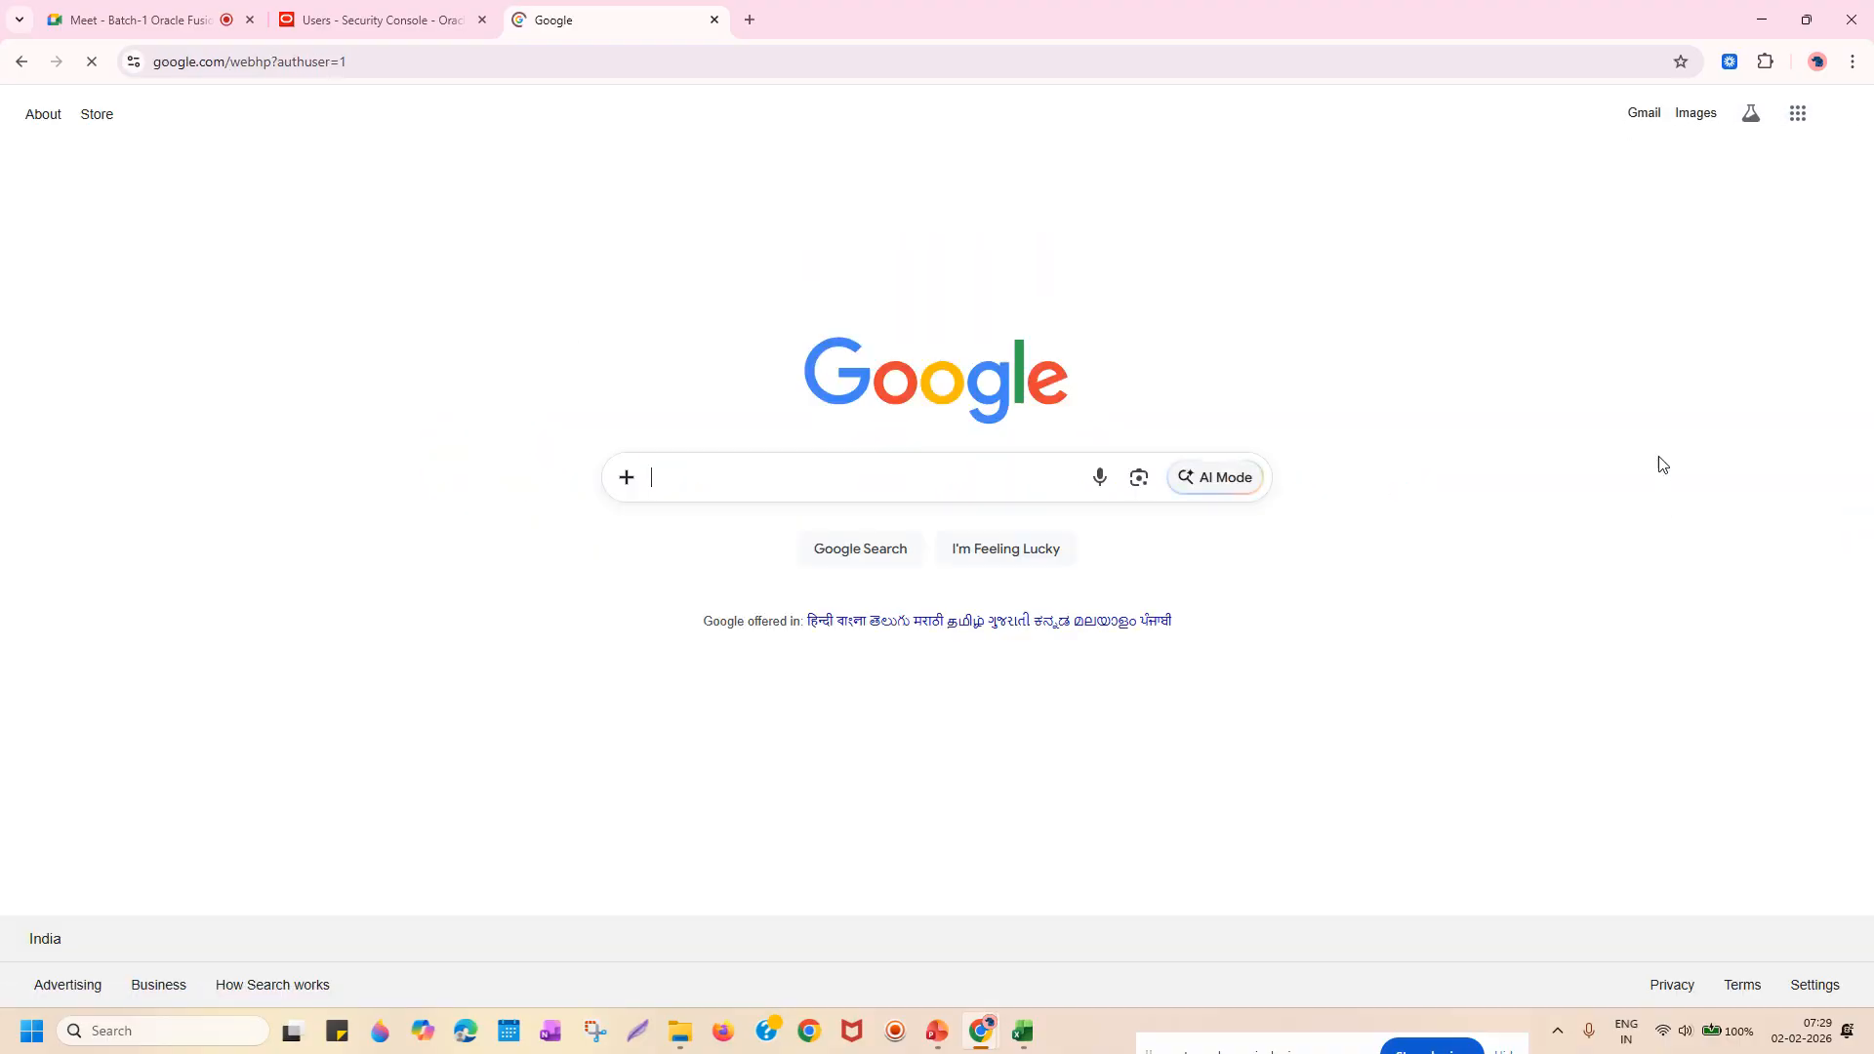
pyautogui.click(1643, 113)
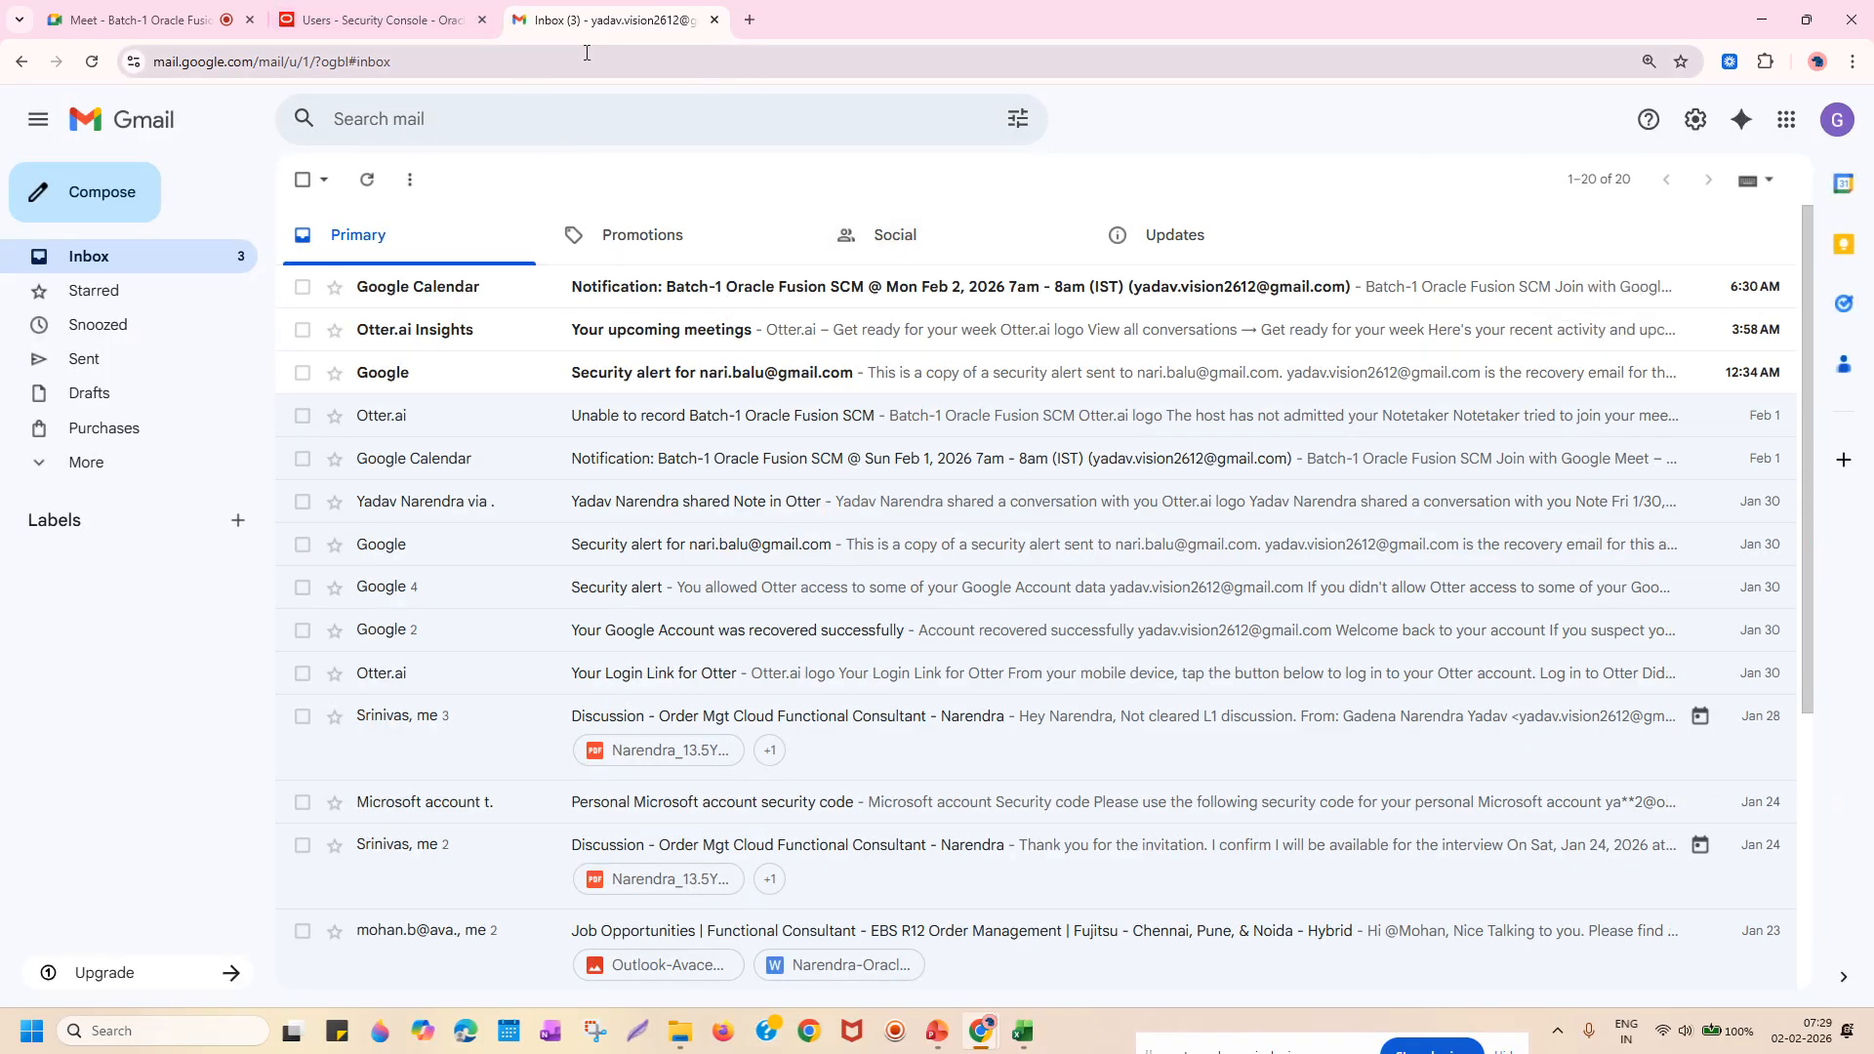
pyautogui.click(359, 12)
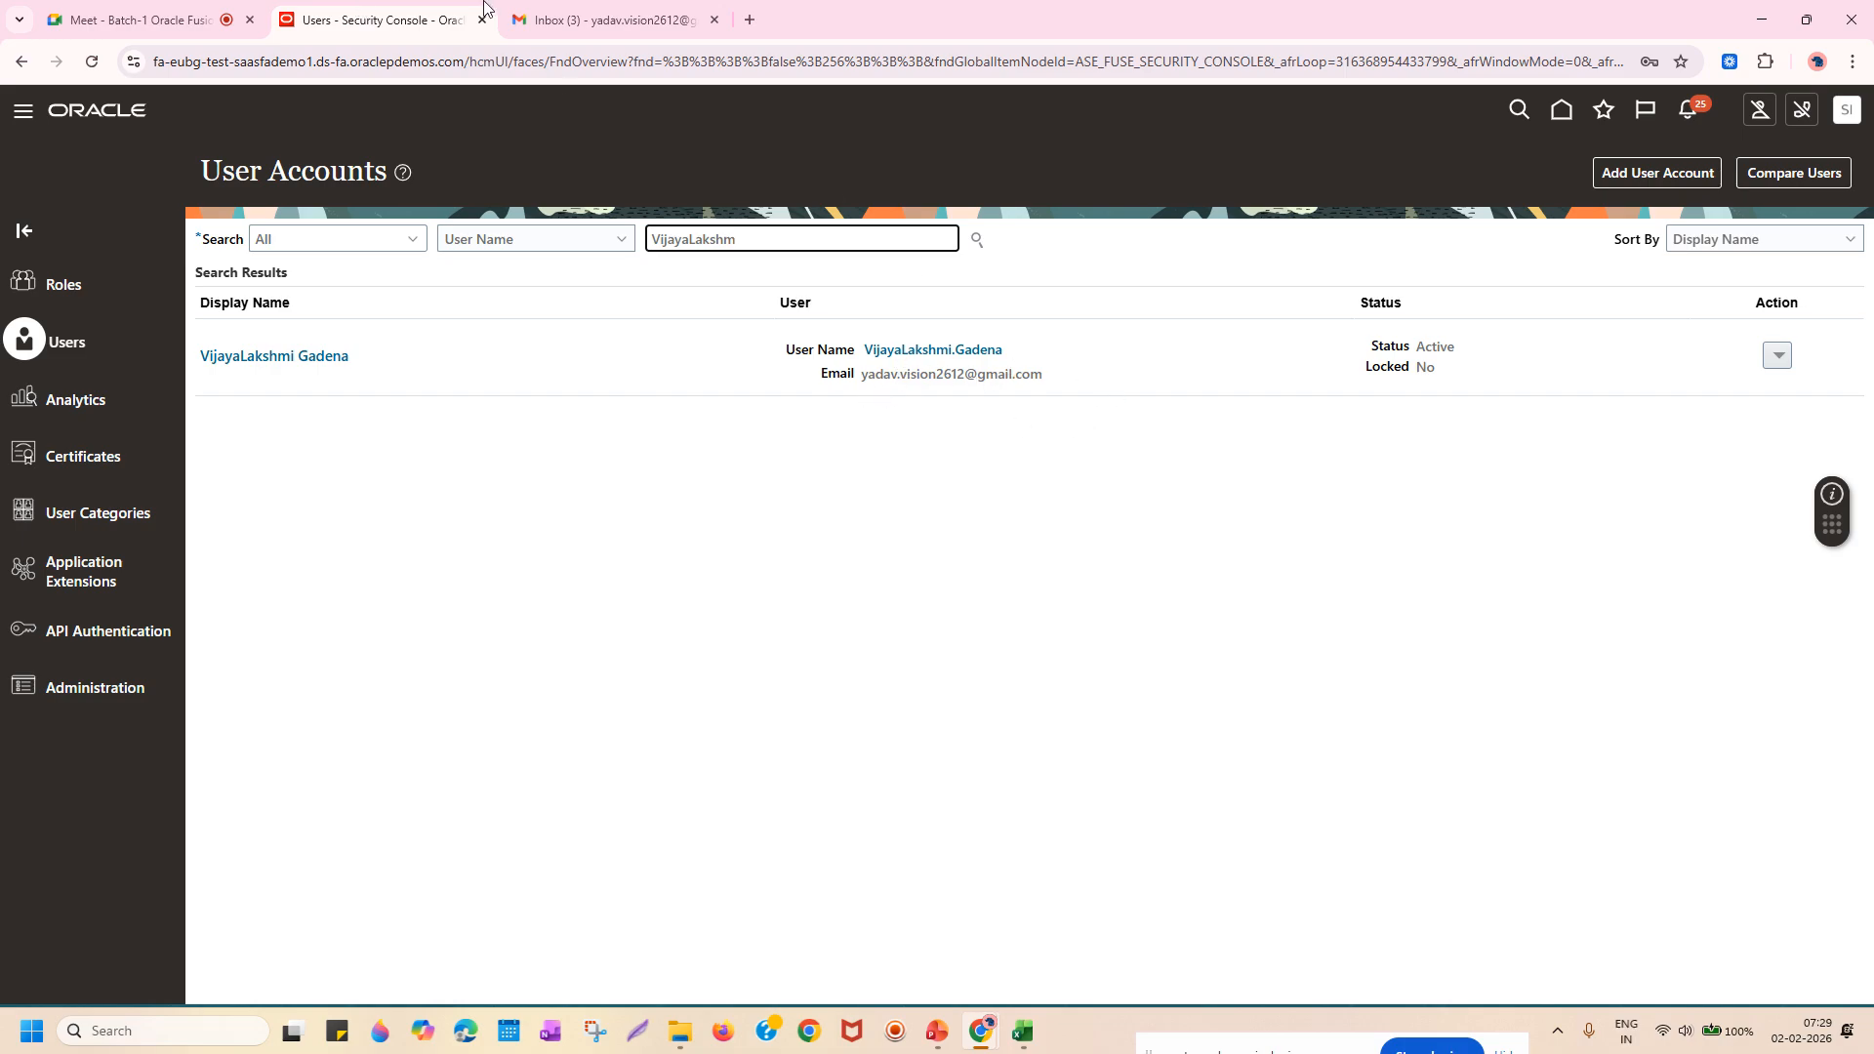
pyautogui.click(597, 18)
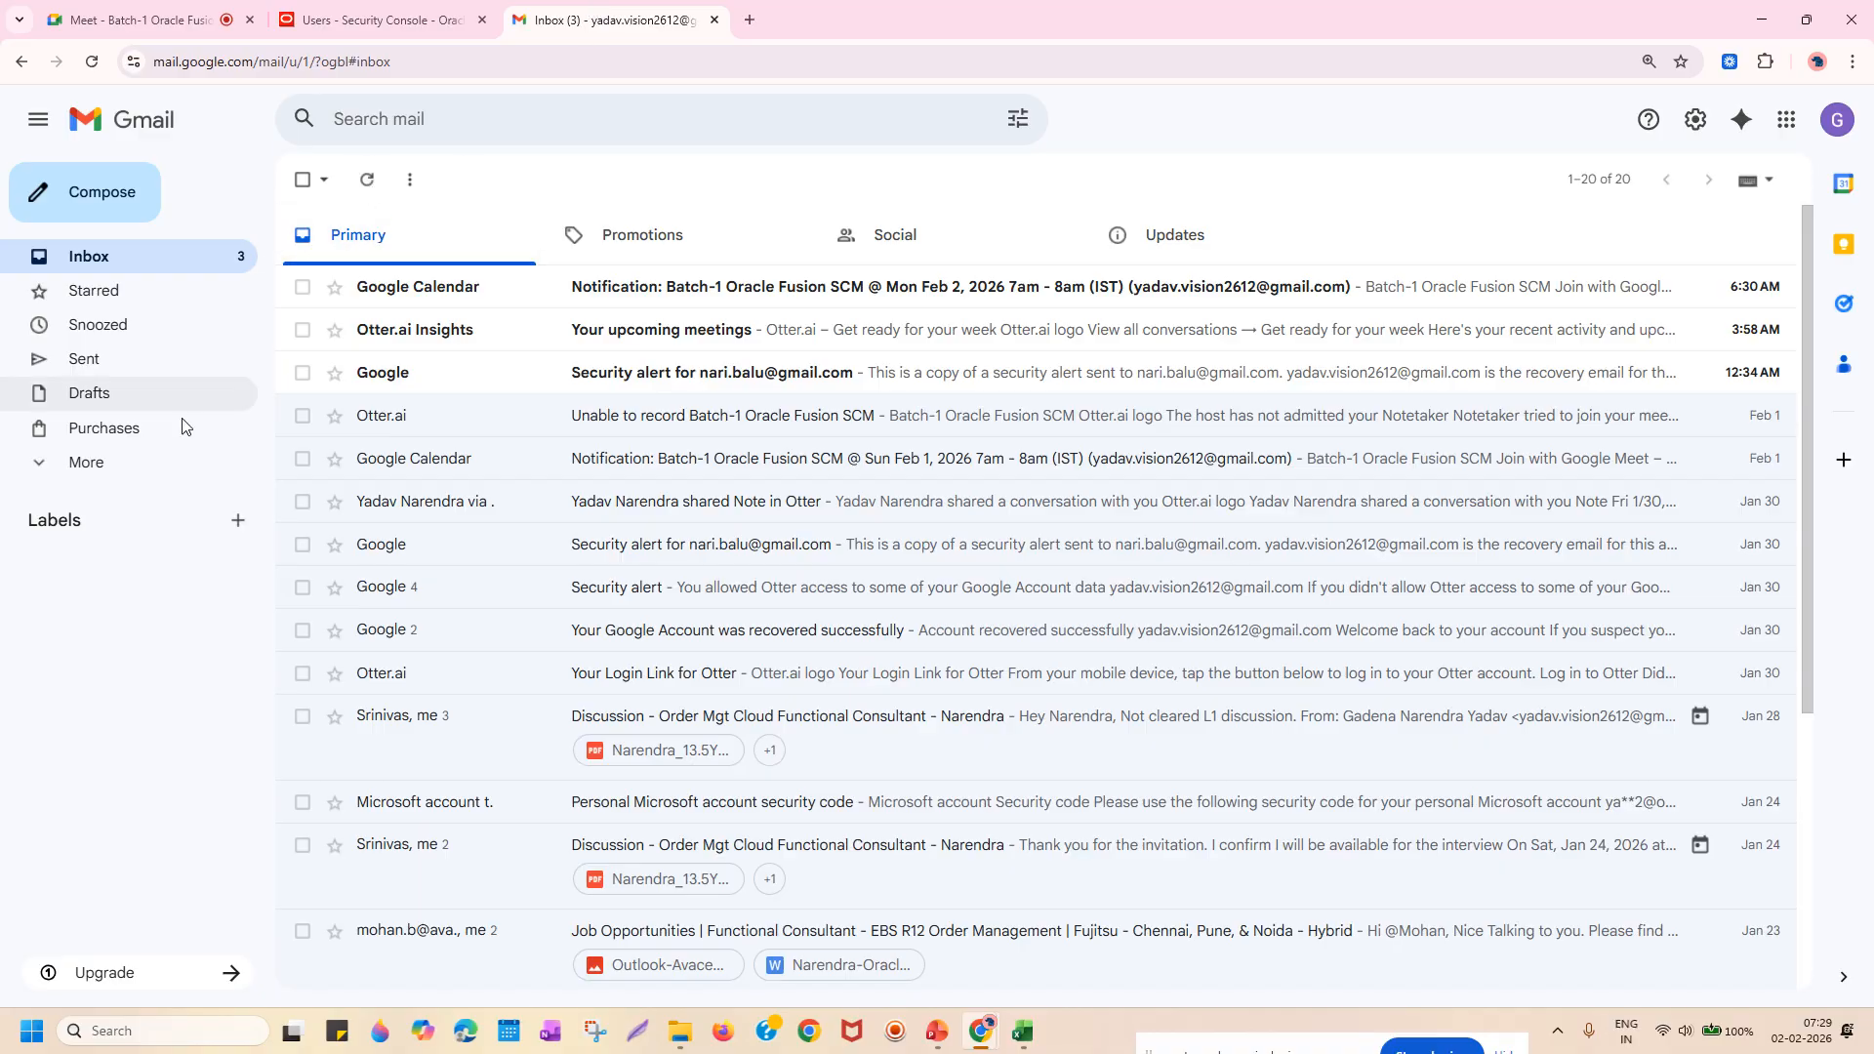
# Open Gmail's Spam folder and the Oracle Fusion Applications-Welcome E-Mail.
pyautogui.click(117, 467)
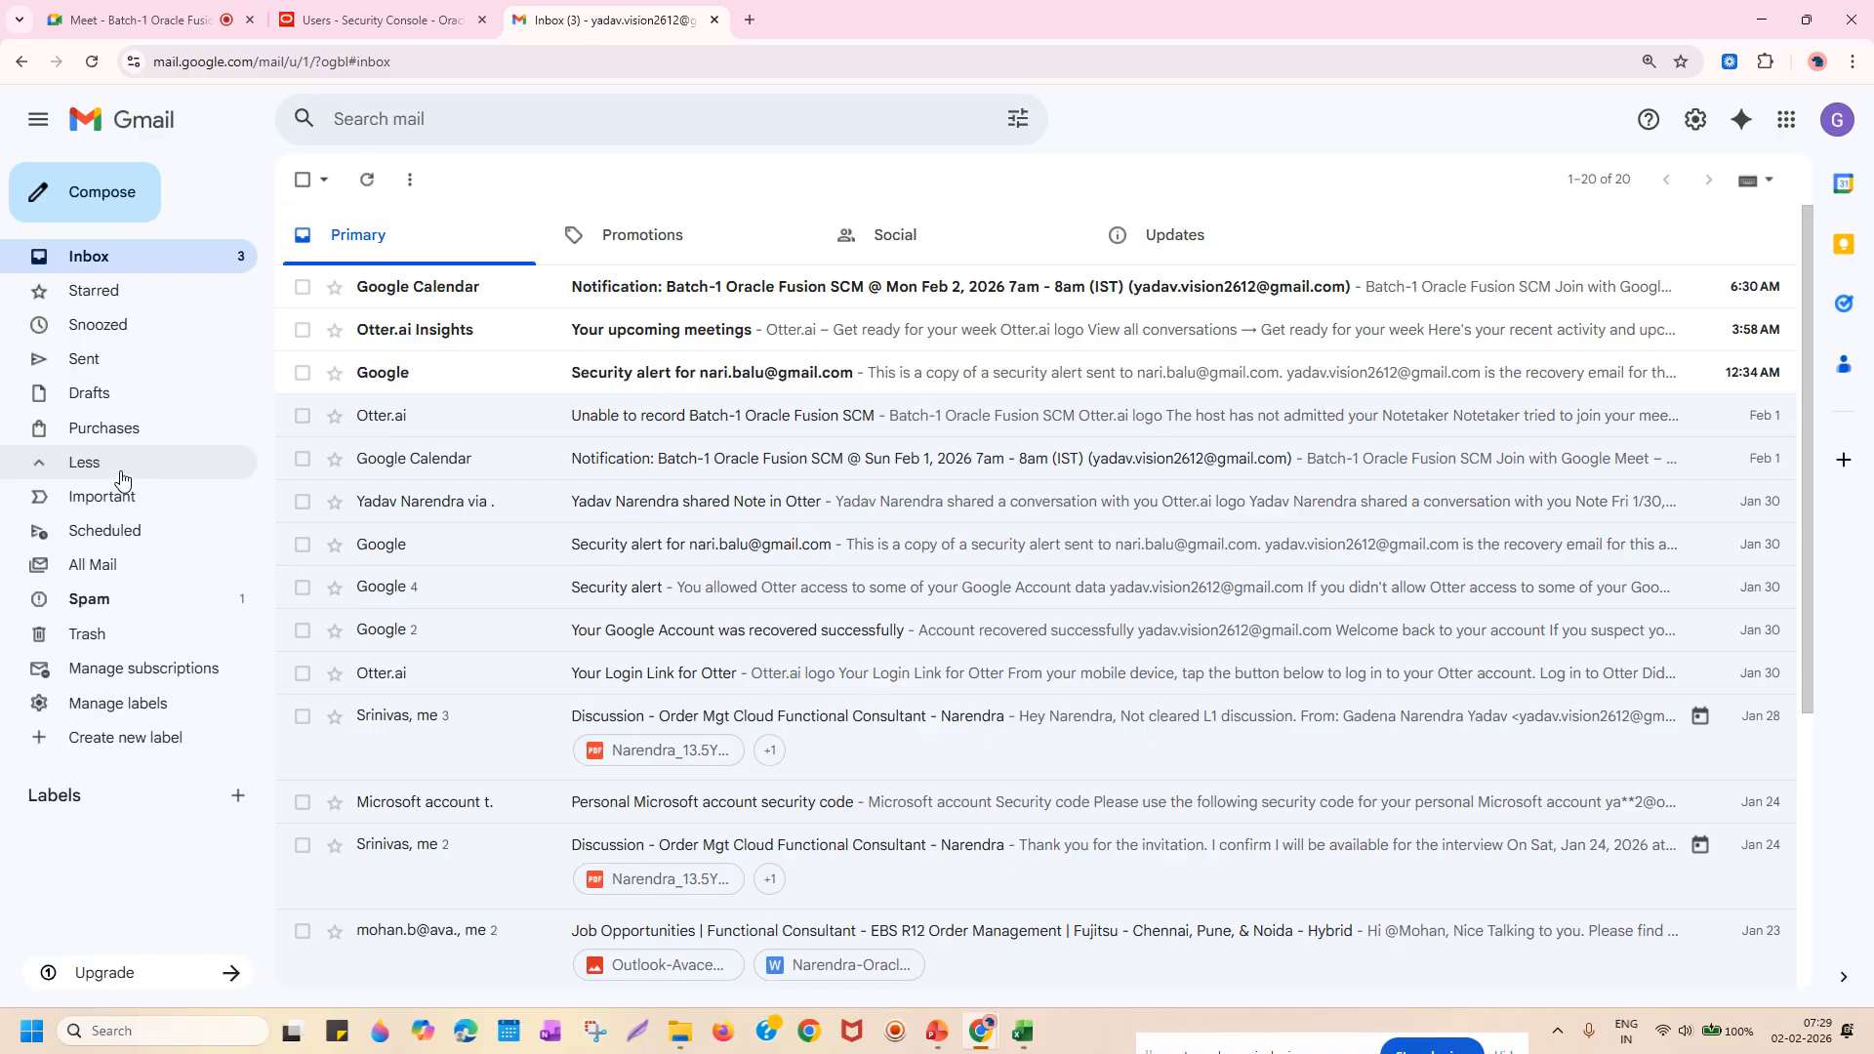
pyautogui.click(90, 600)
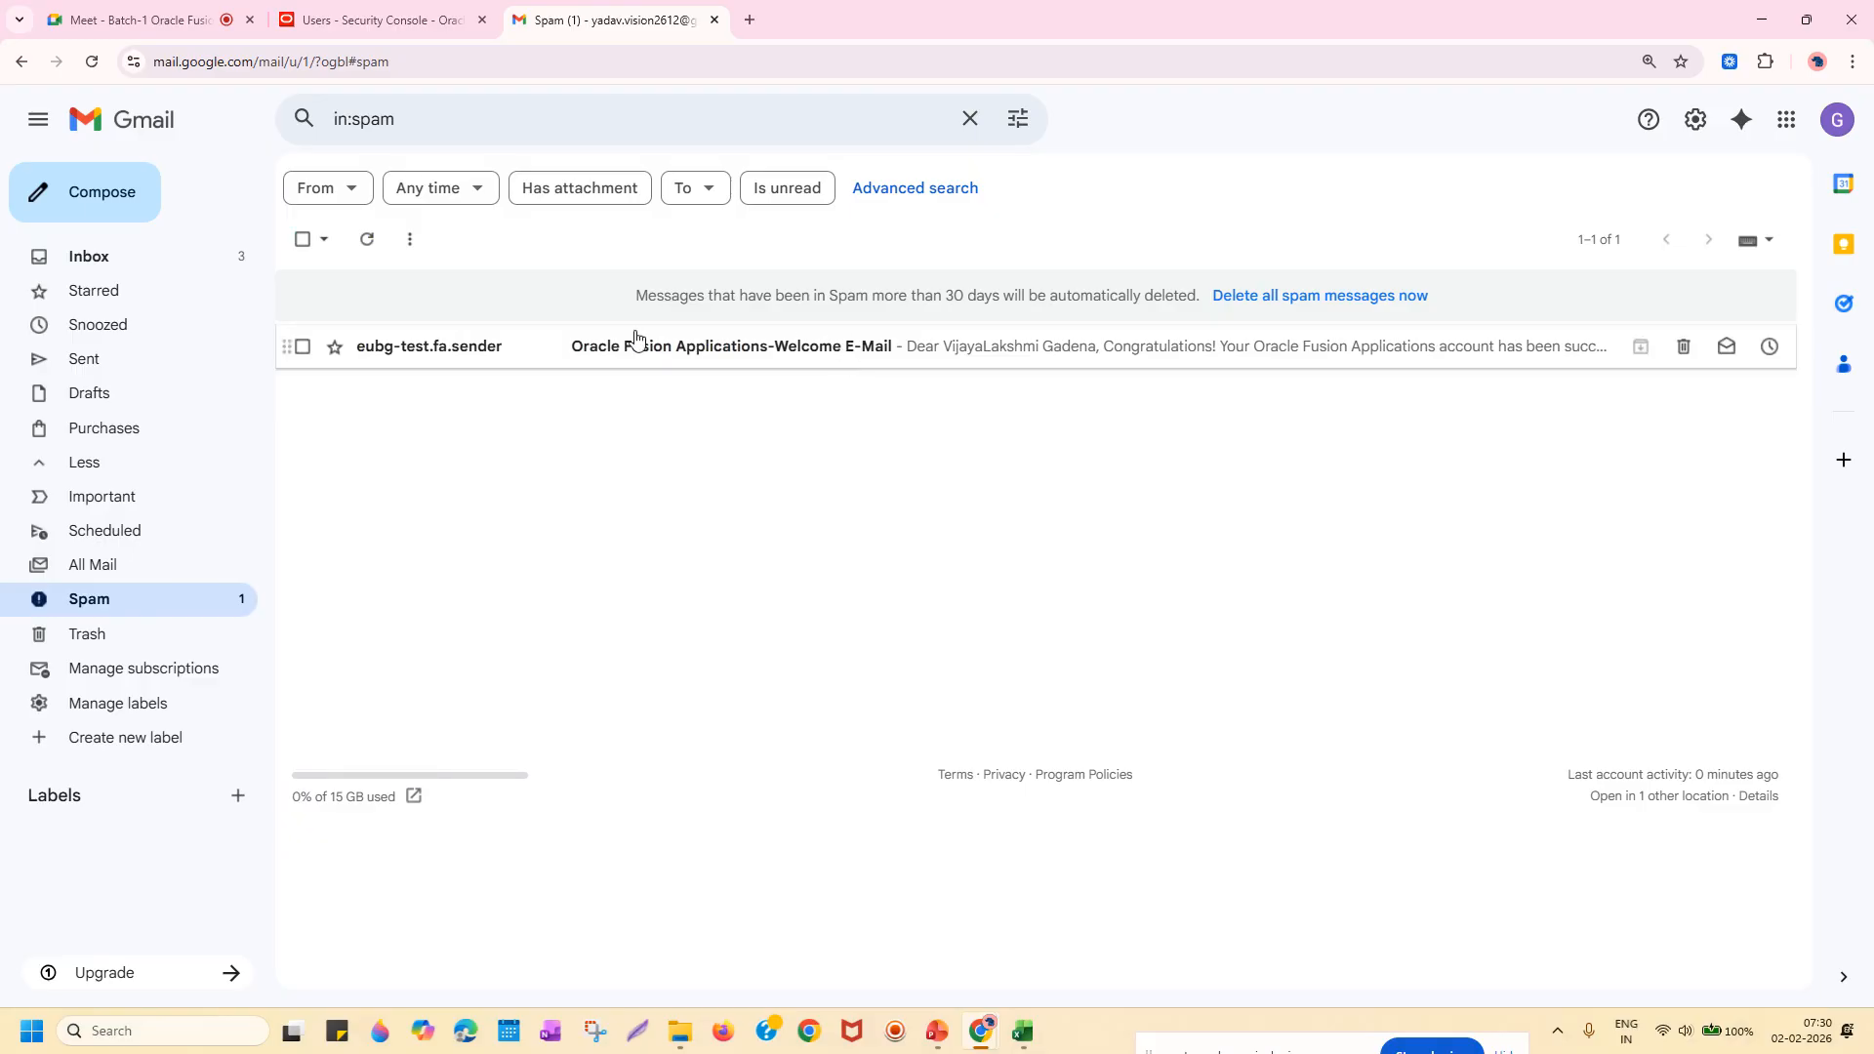
pyautogui.click(1052, 351)
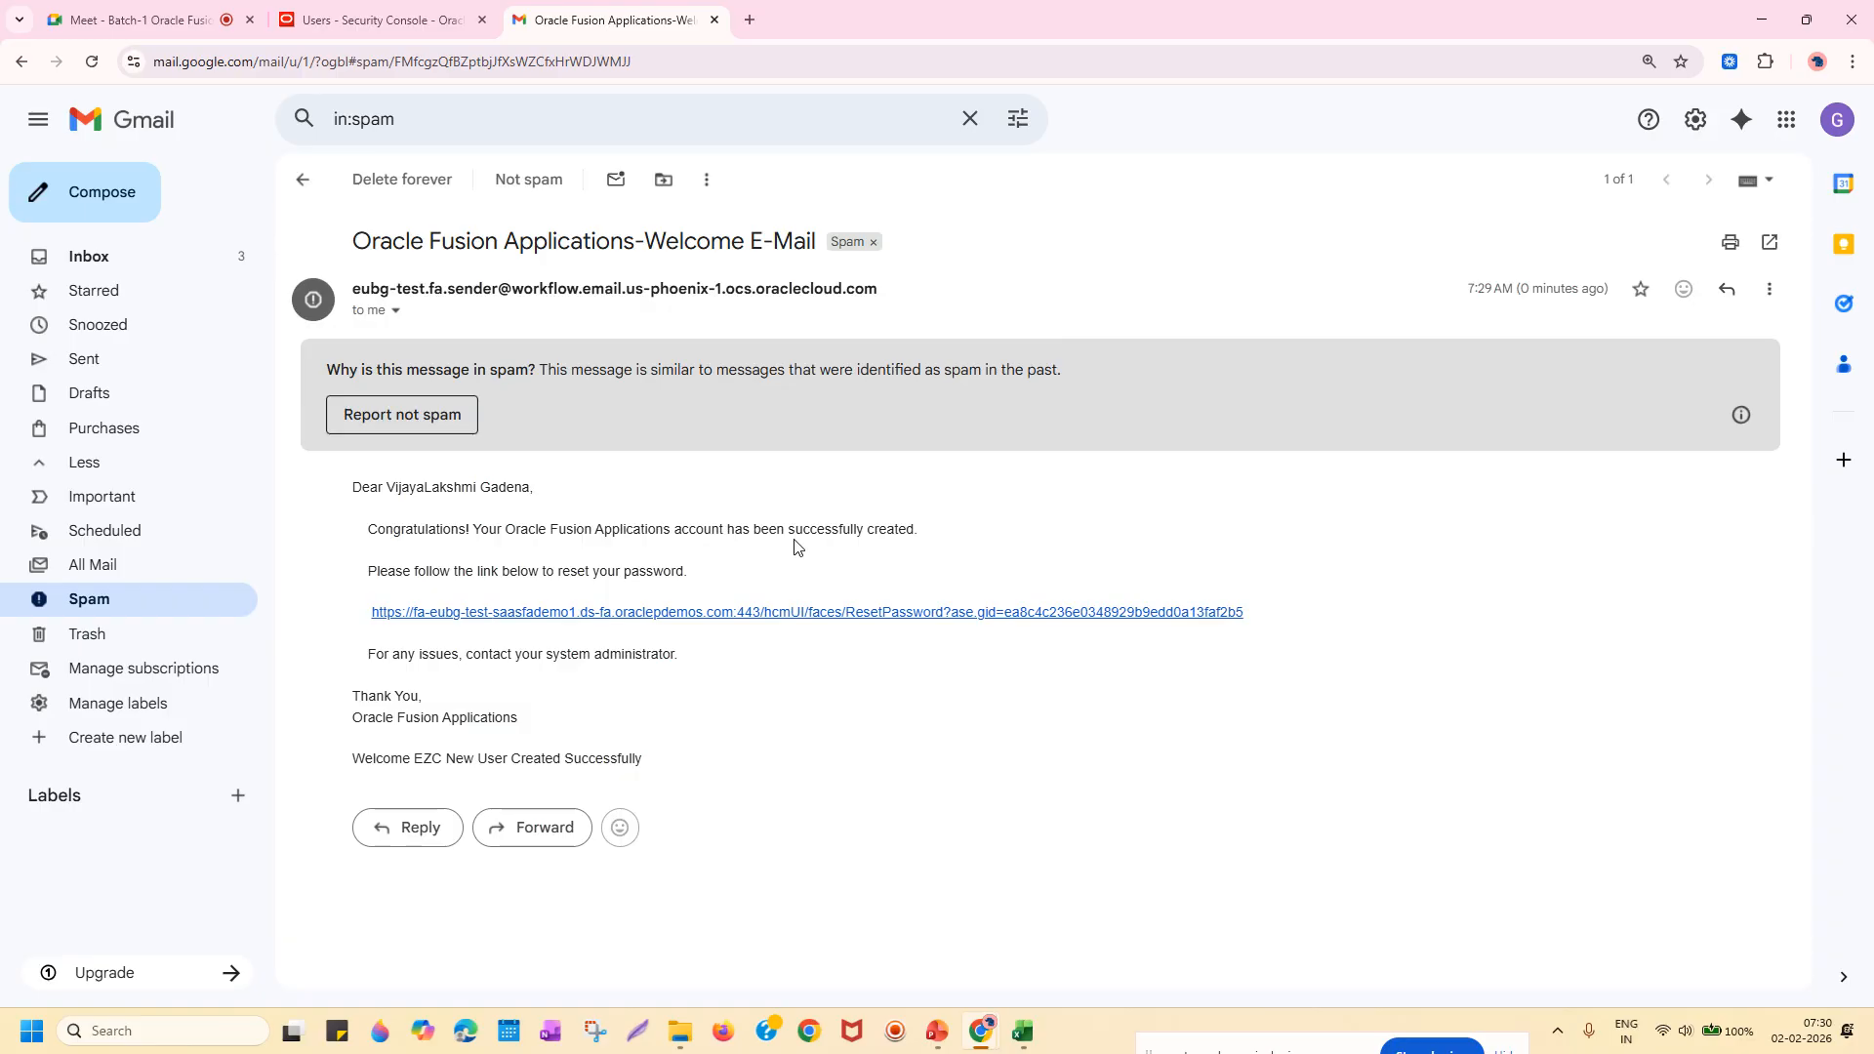
# Follow the reset link, enter and confirm the new password, and submit it.
pyautogui.click(755, 617)
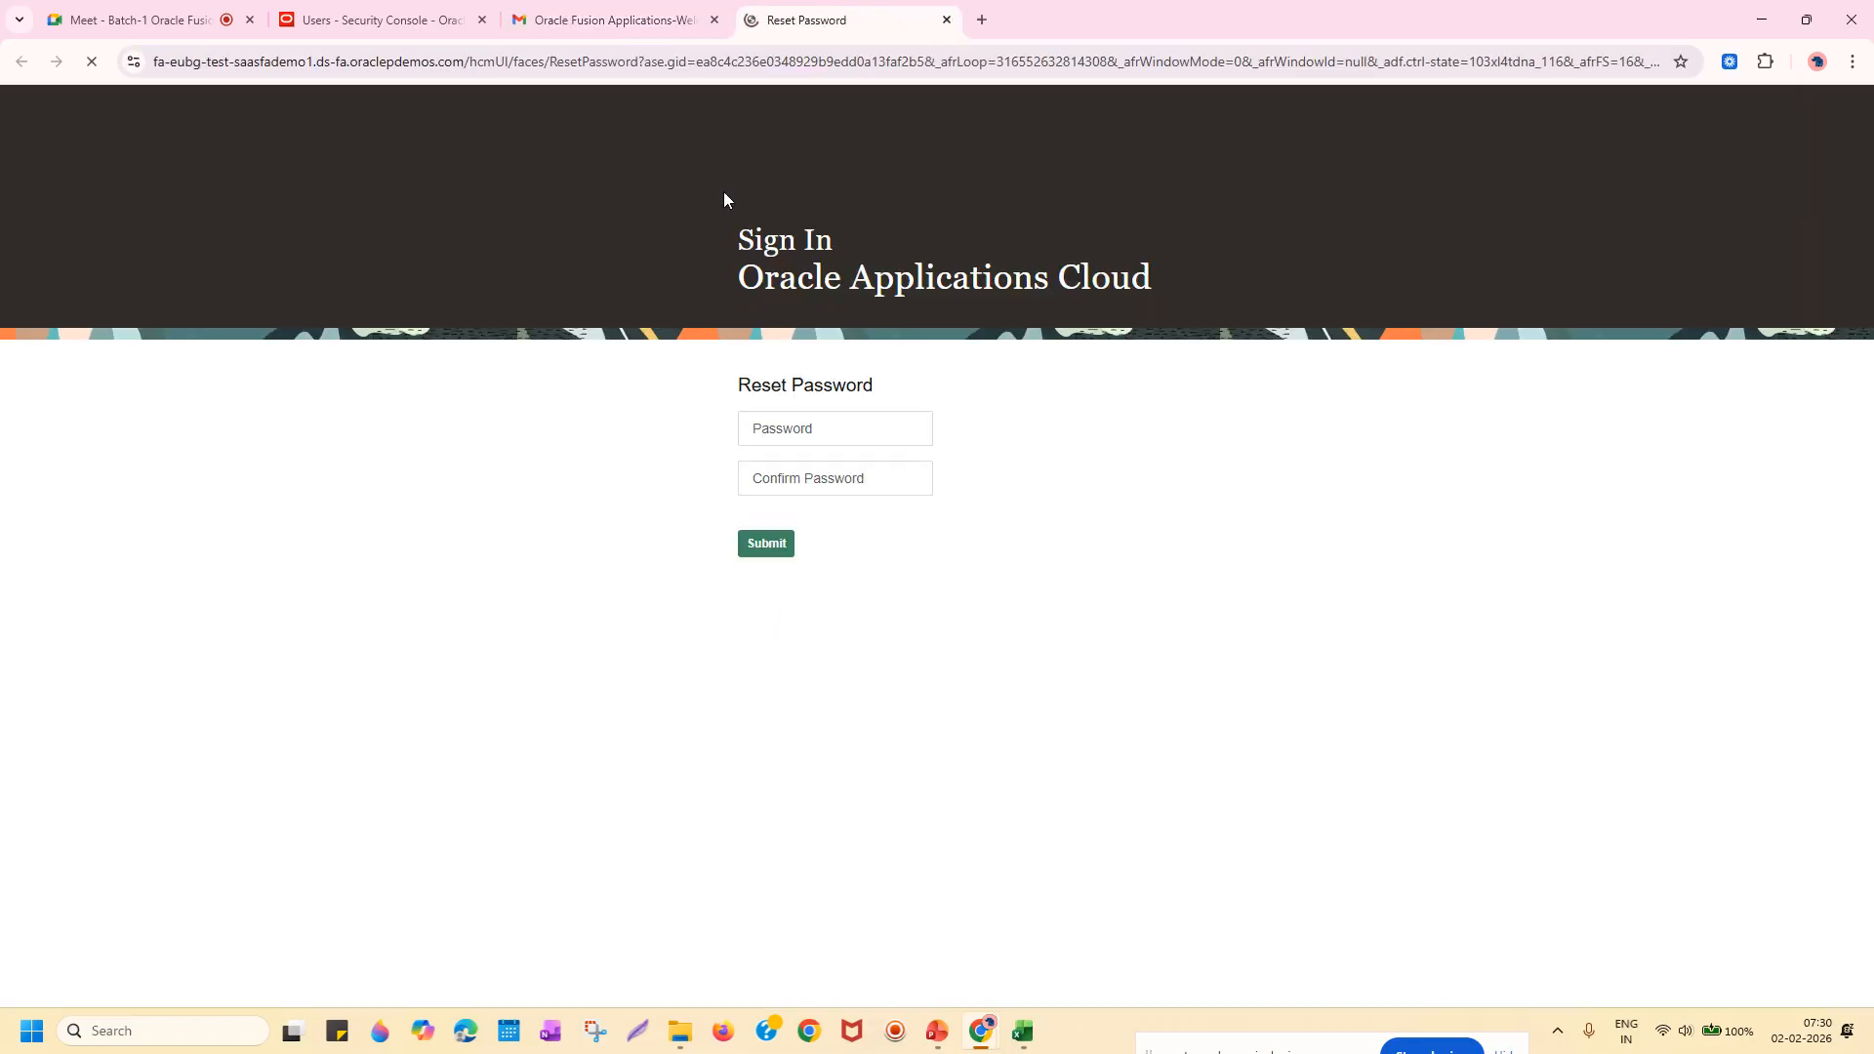
pyautogui.click(849, 429)
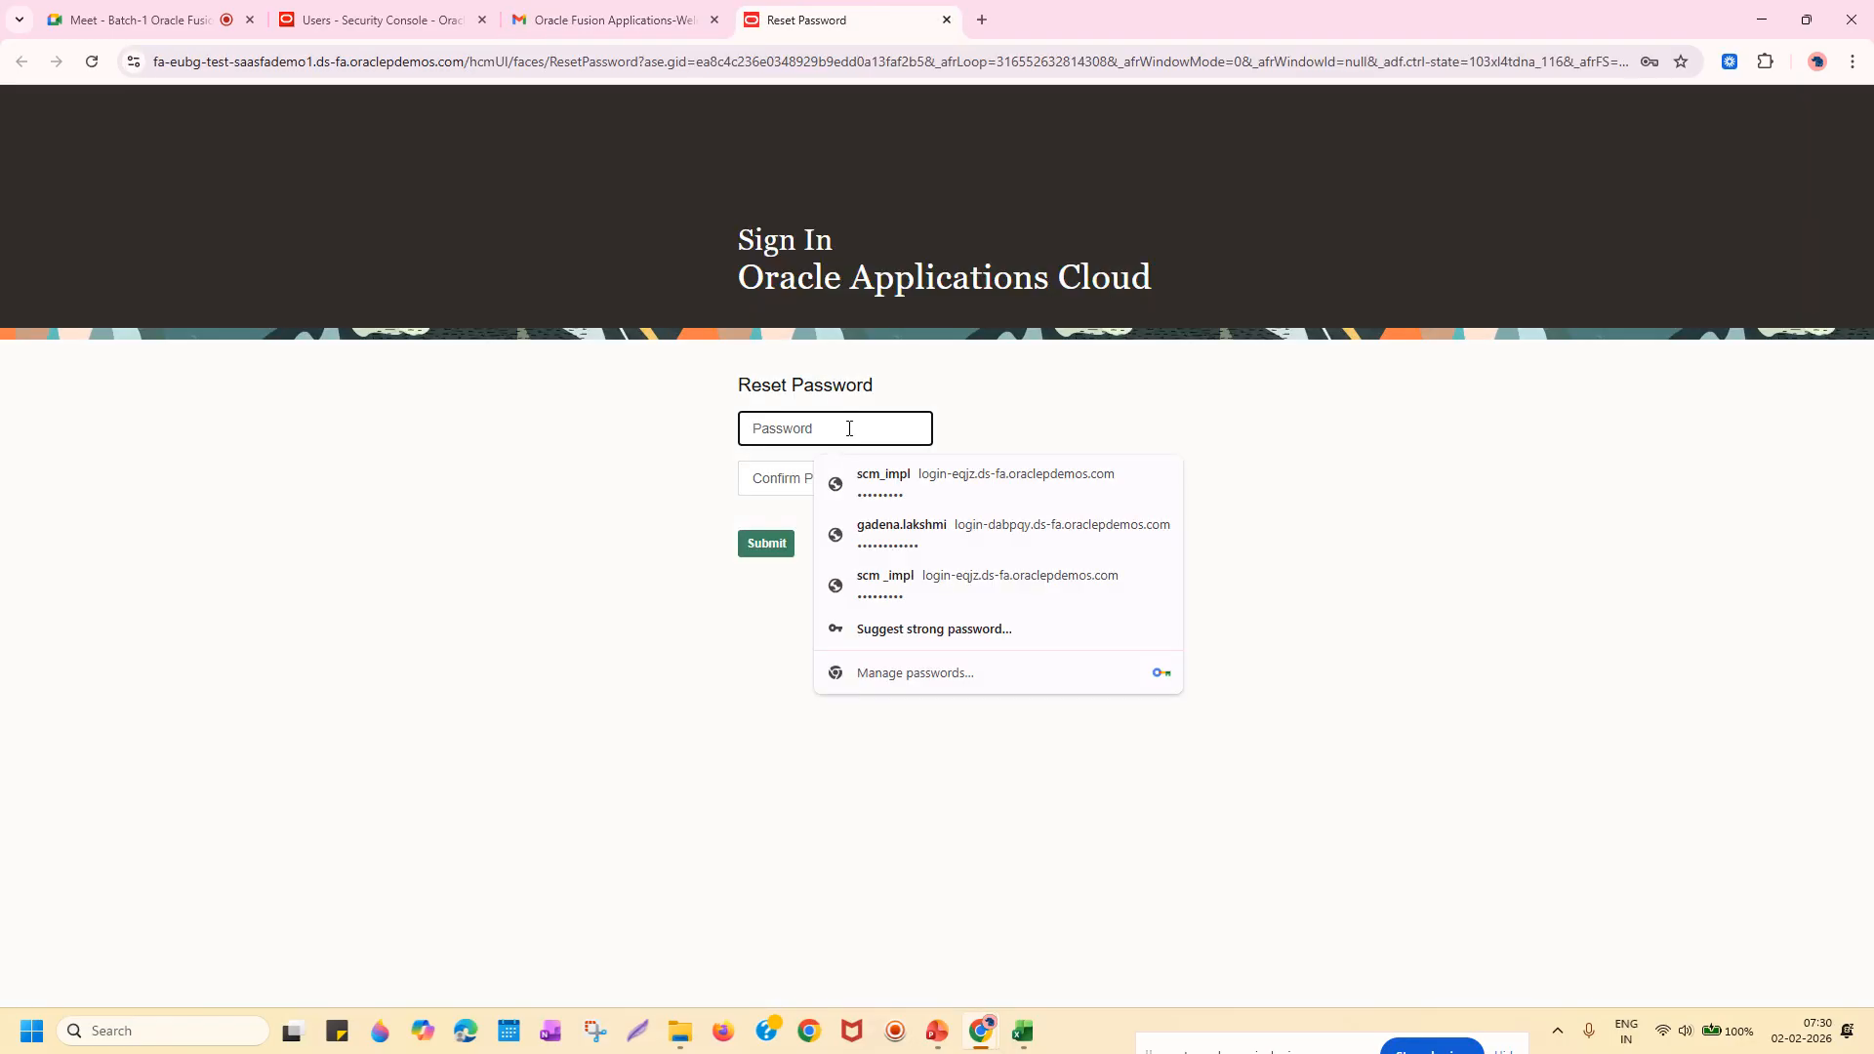
pyautogui.write('W•••••••••••')
pyautogui.press('Tab')
pyautogui.write('••')
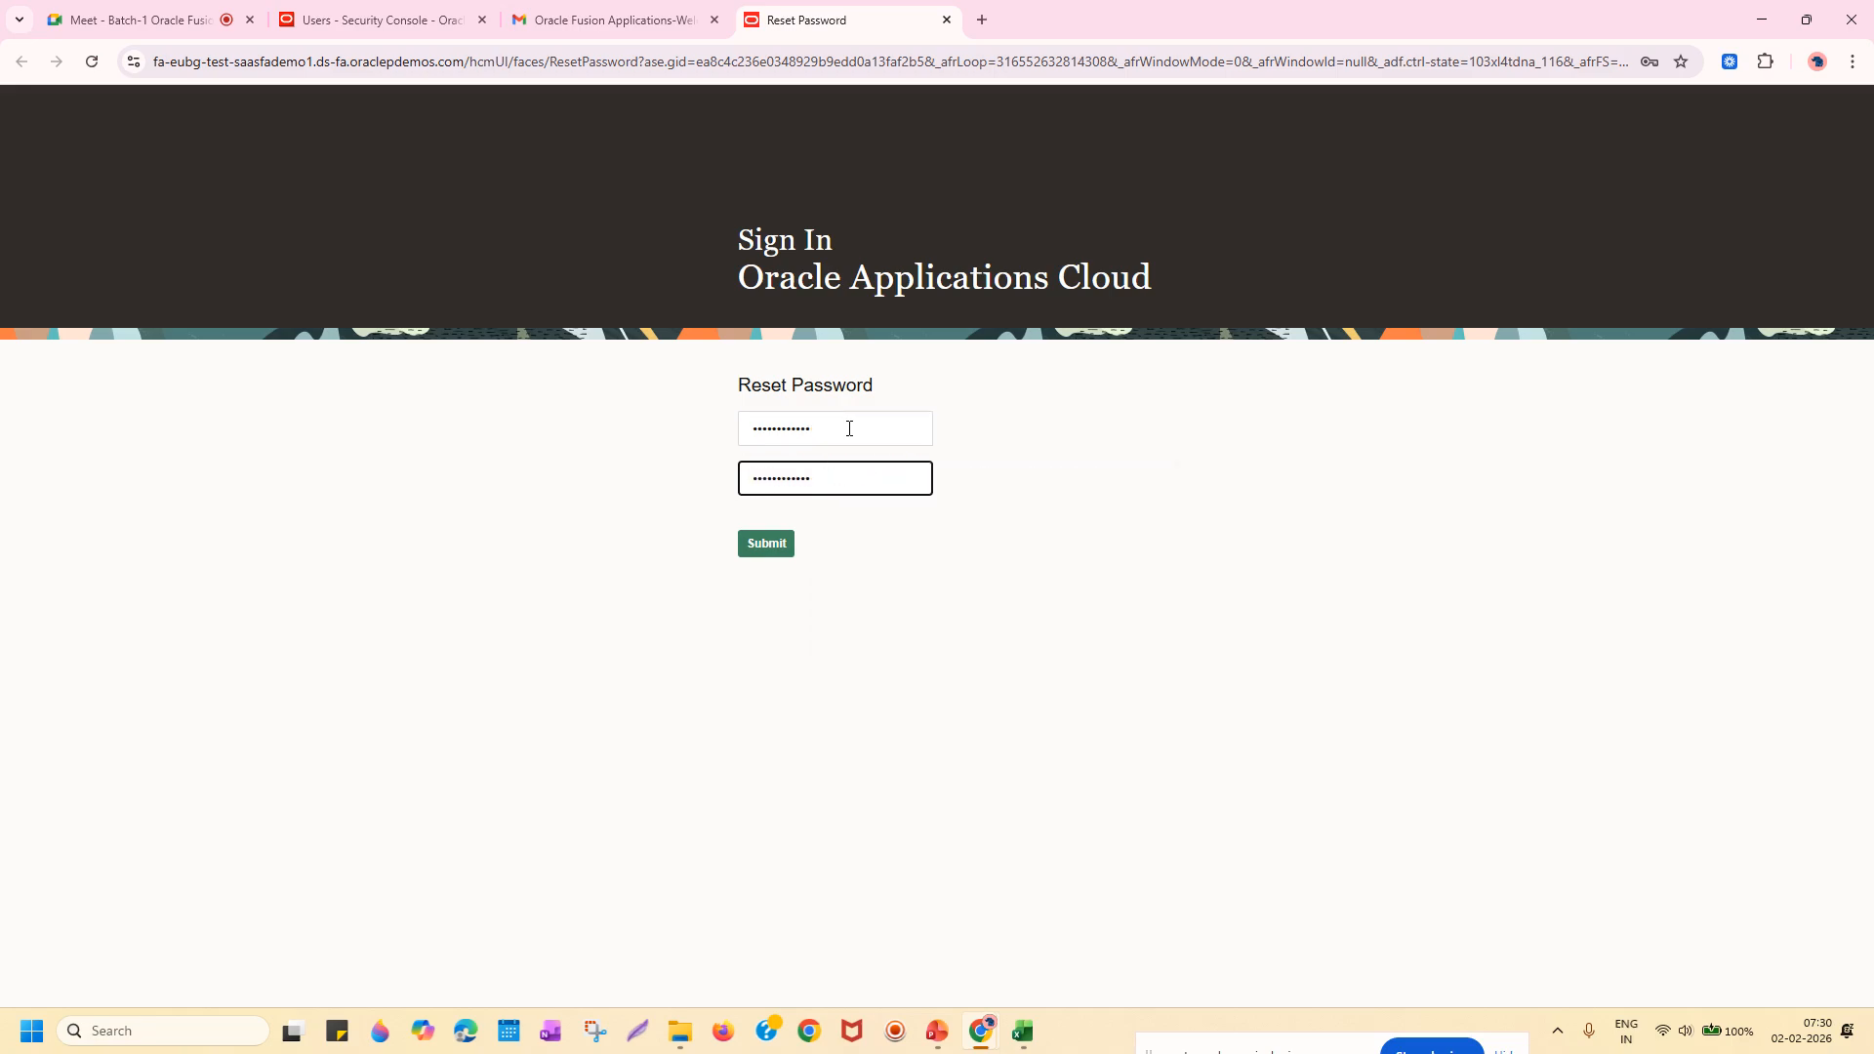
pyautogui.click(782, 543)
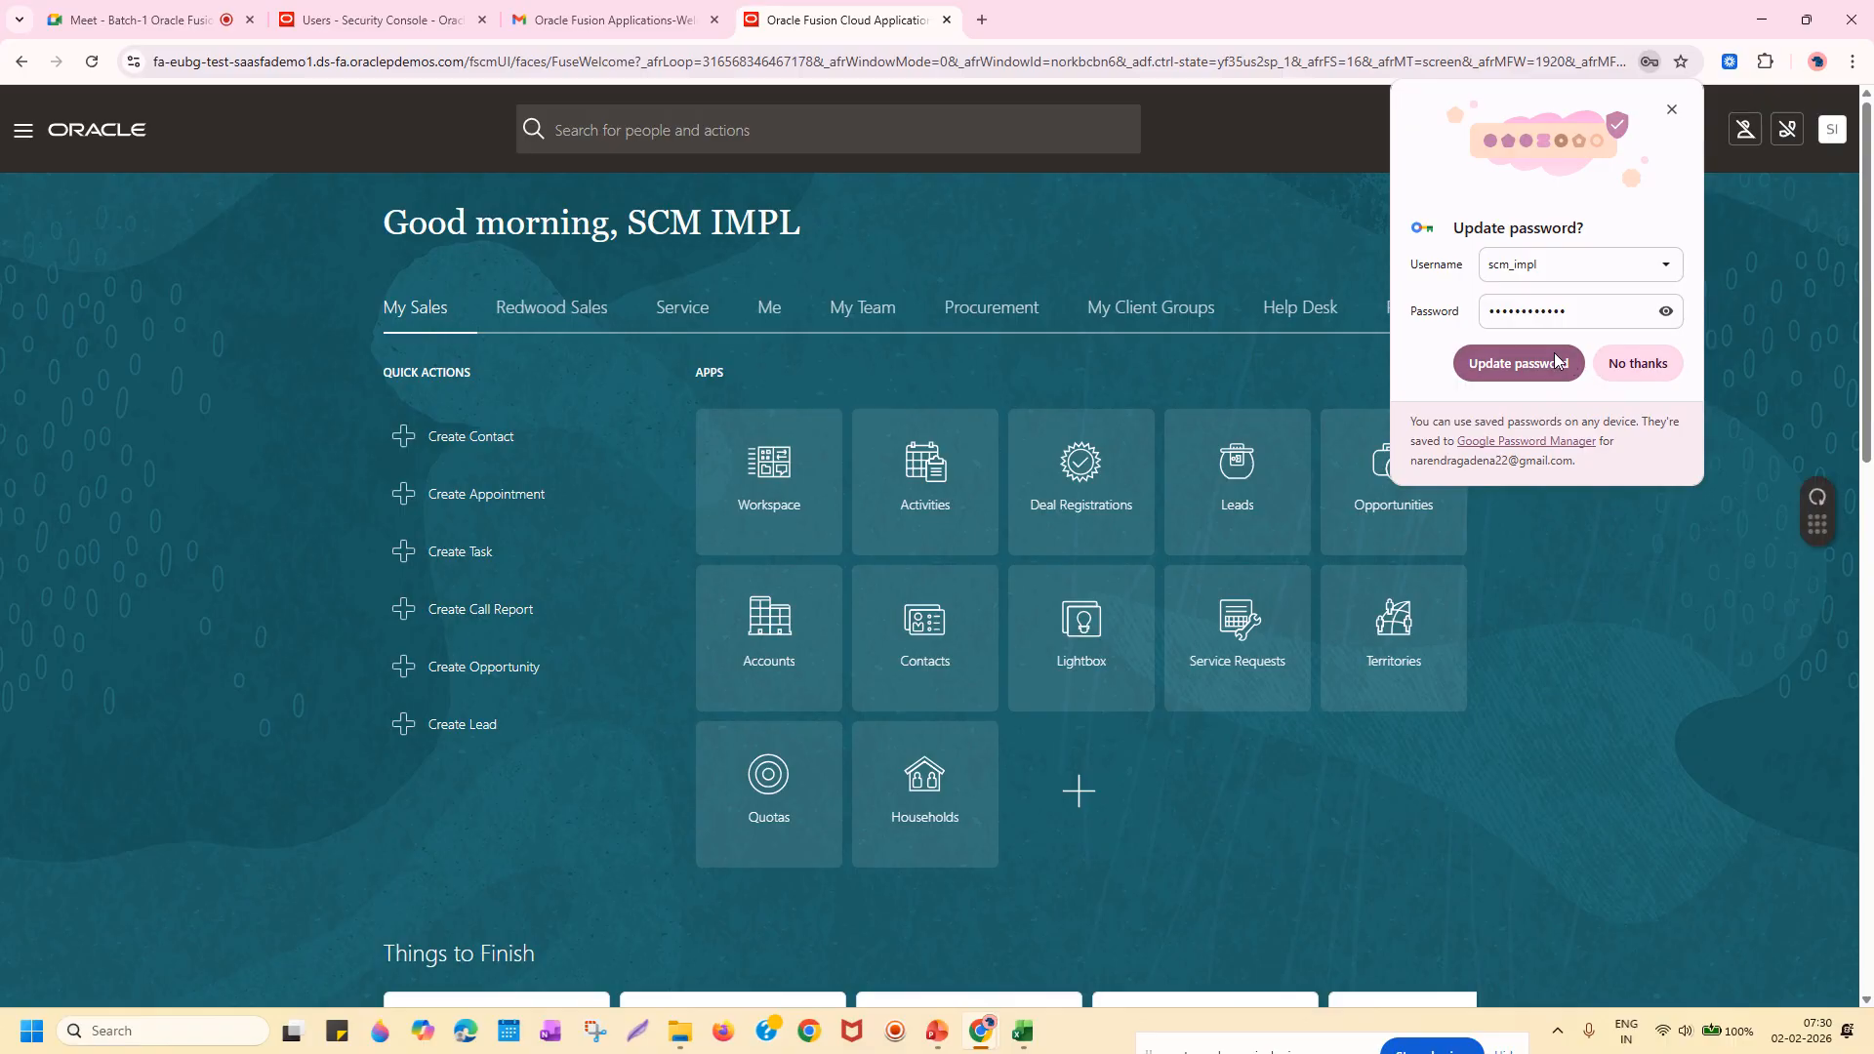
# Dismiss Chrome's save-password prompt and open a new Incognito window.
pyautogui.click(1601, 364)
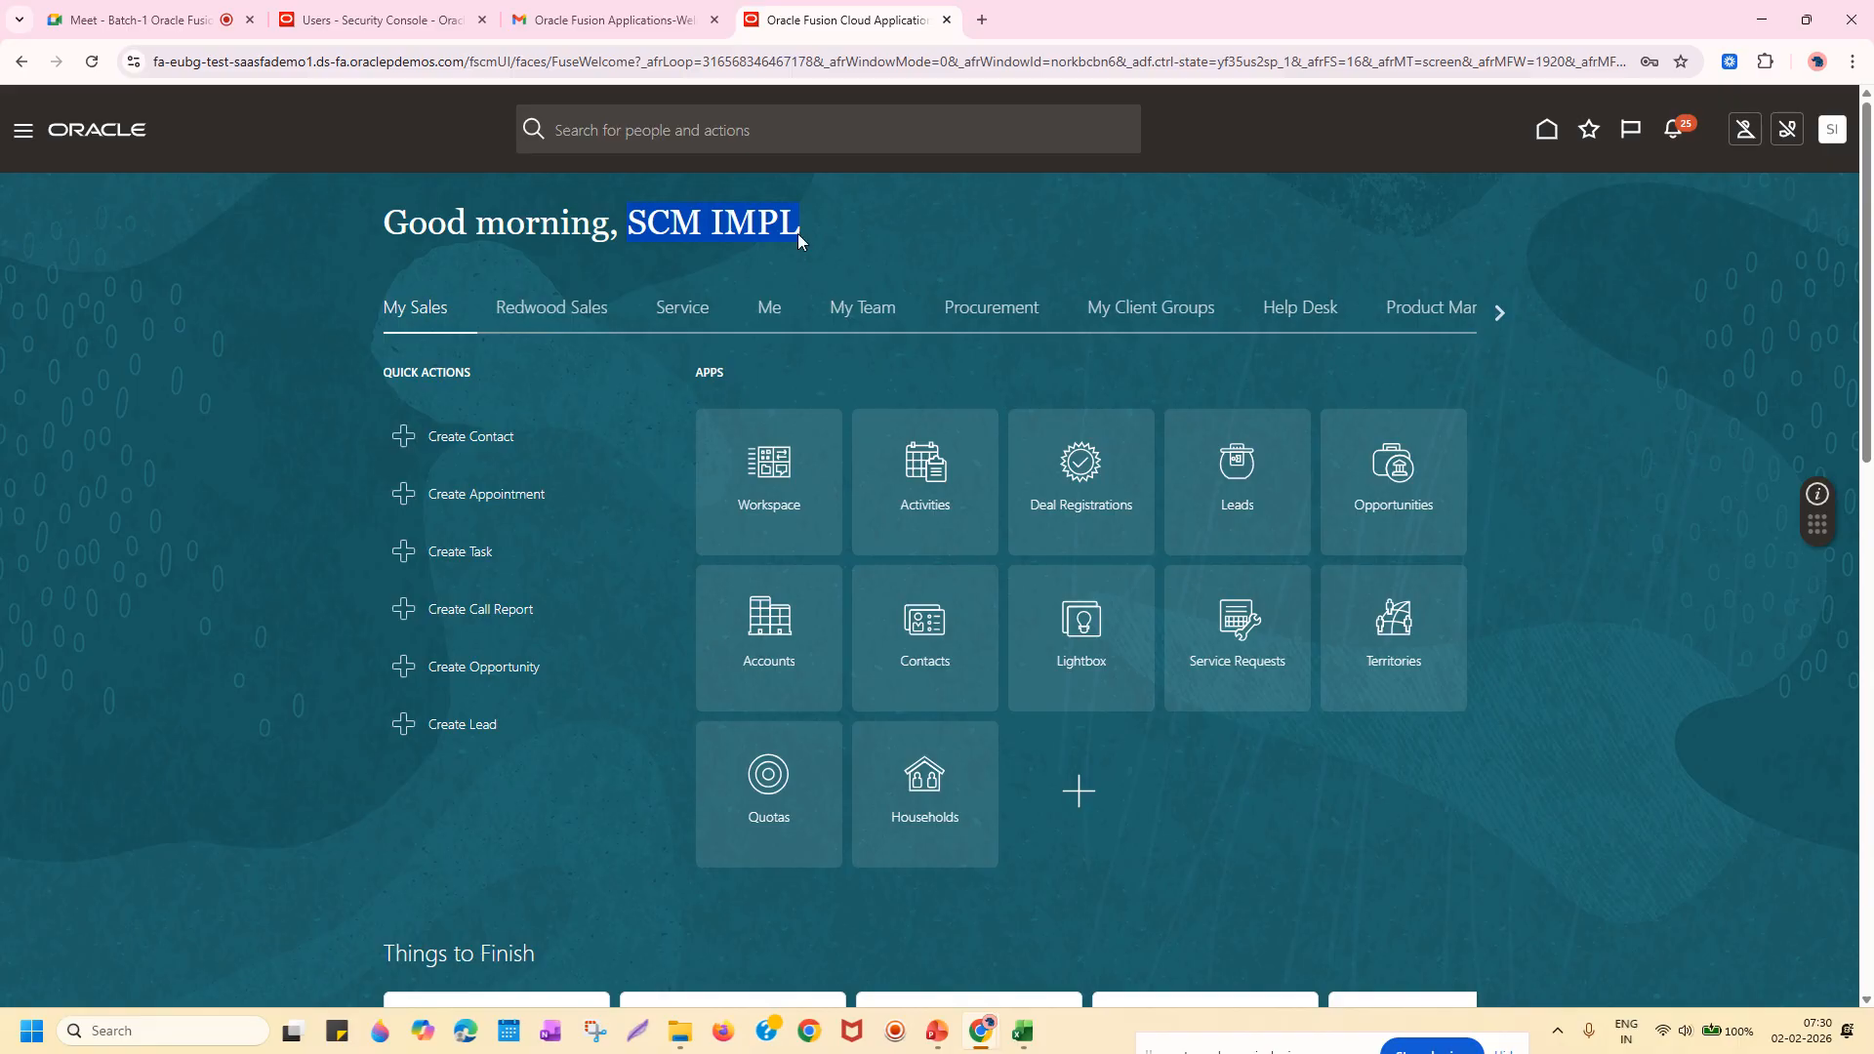
pyautogui.click(337, 14)
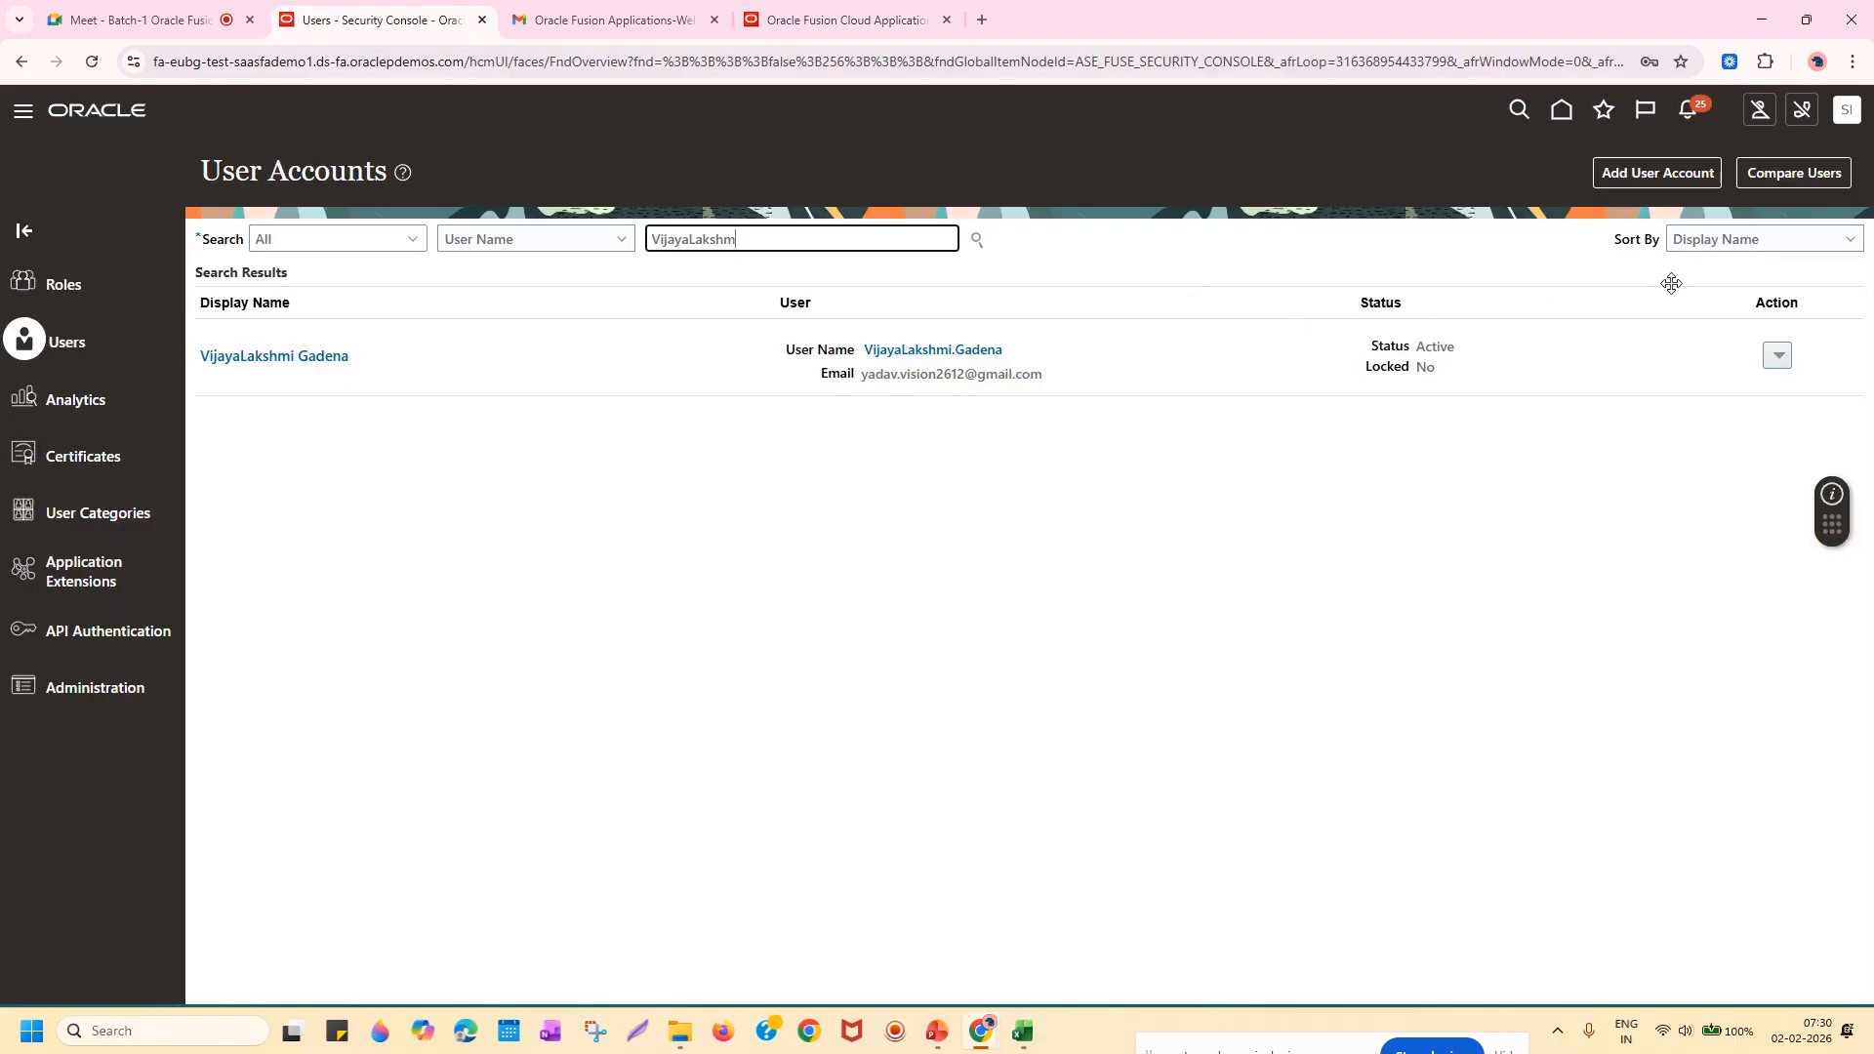
pyautogui.click(1852, 116)
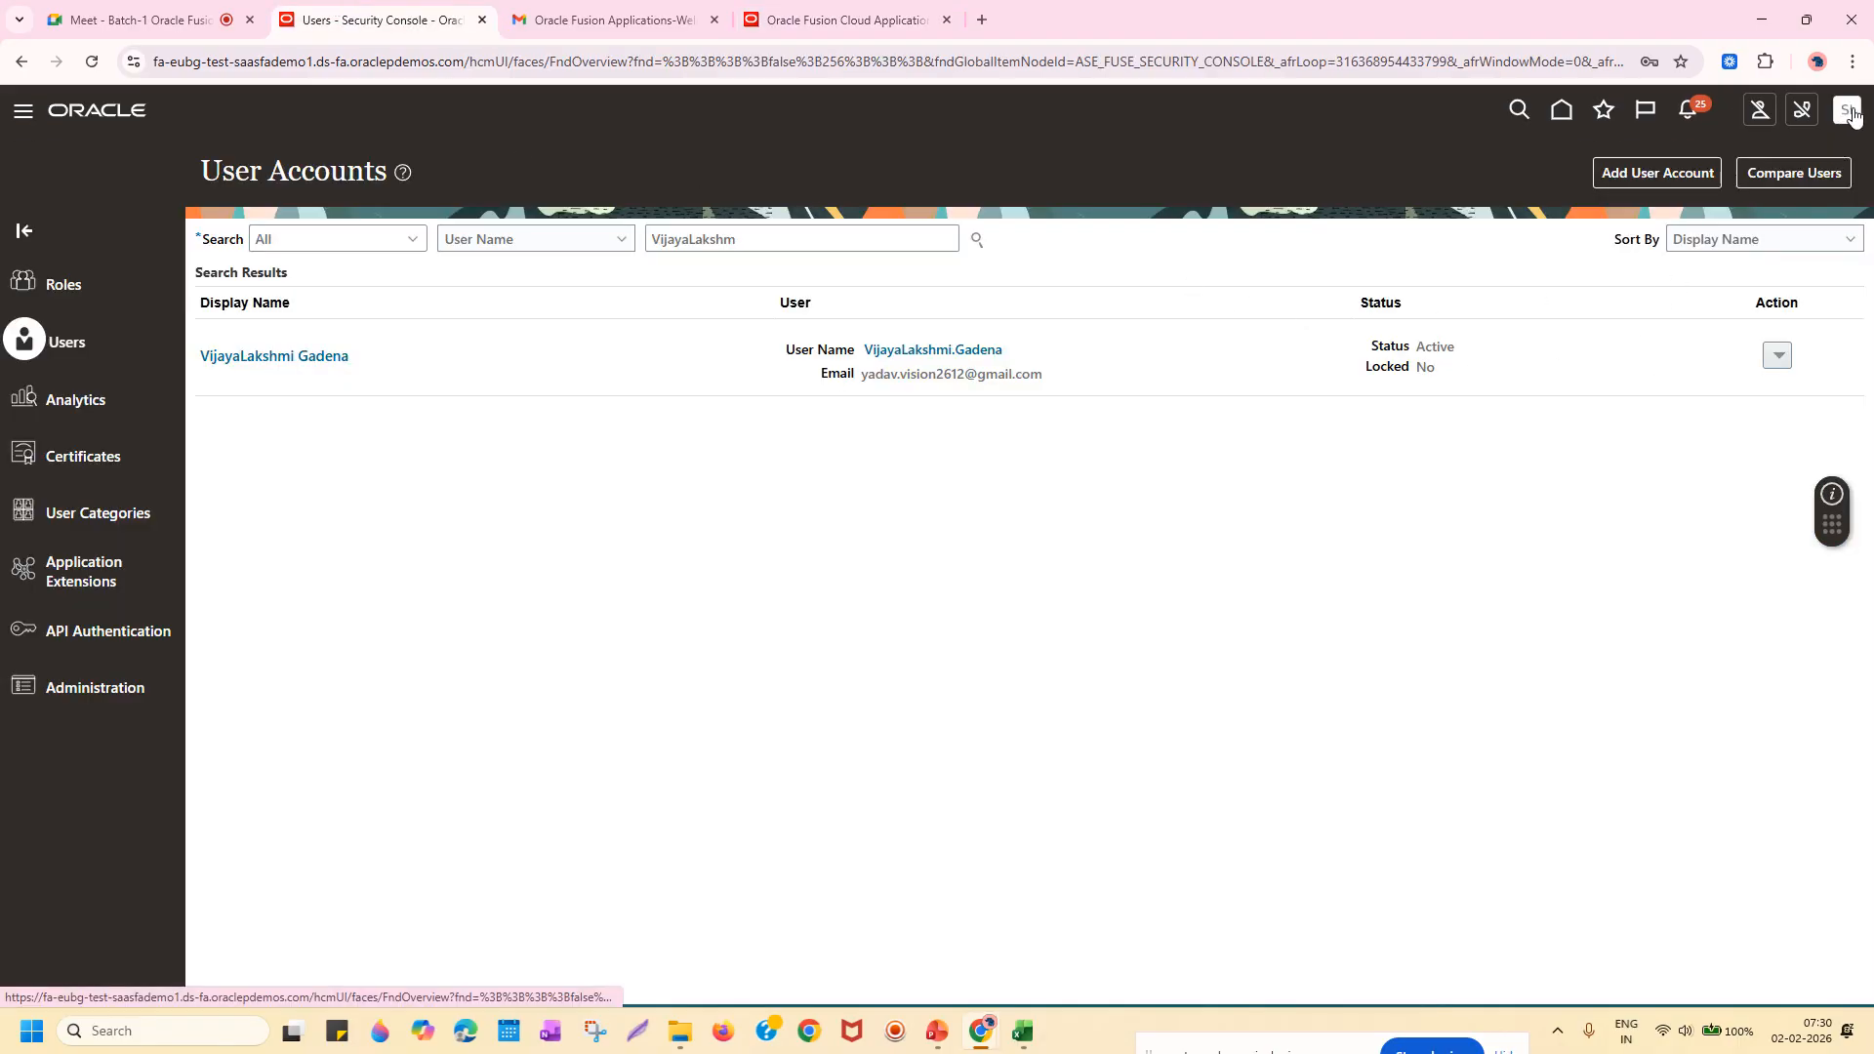
pyautogui.click(1852, 61)
pyautogui.click(1753, 213)
# Back on the Oracle home page tab, select the environment's base URL in the address bar.
pyautogui.hotkey('alt', 'Tab')
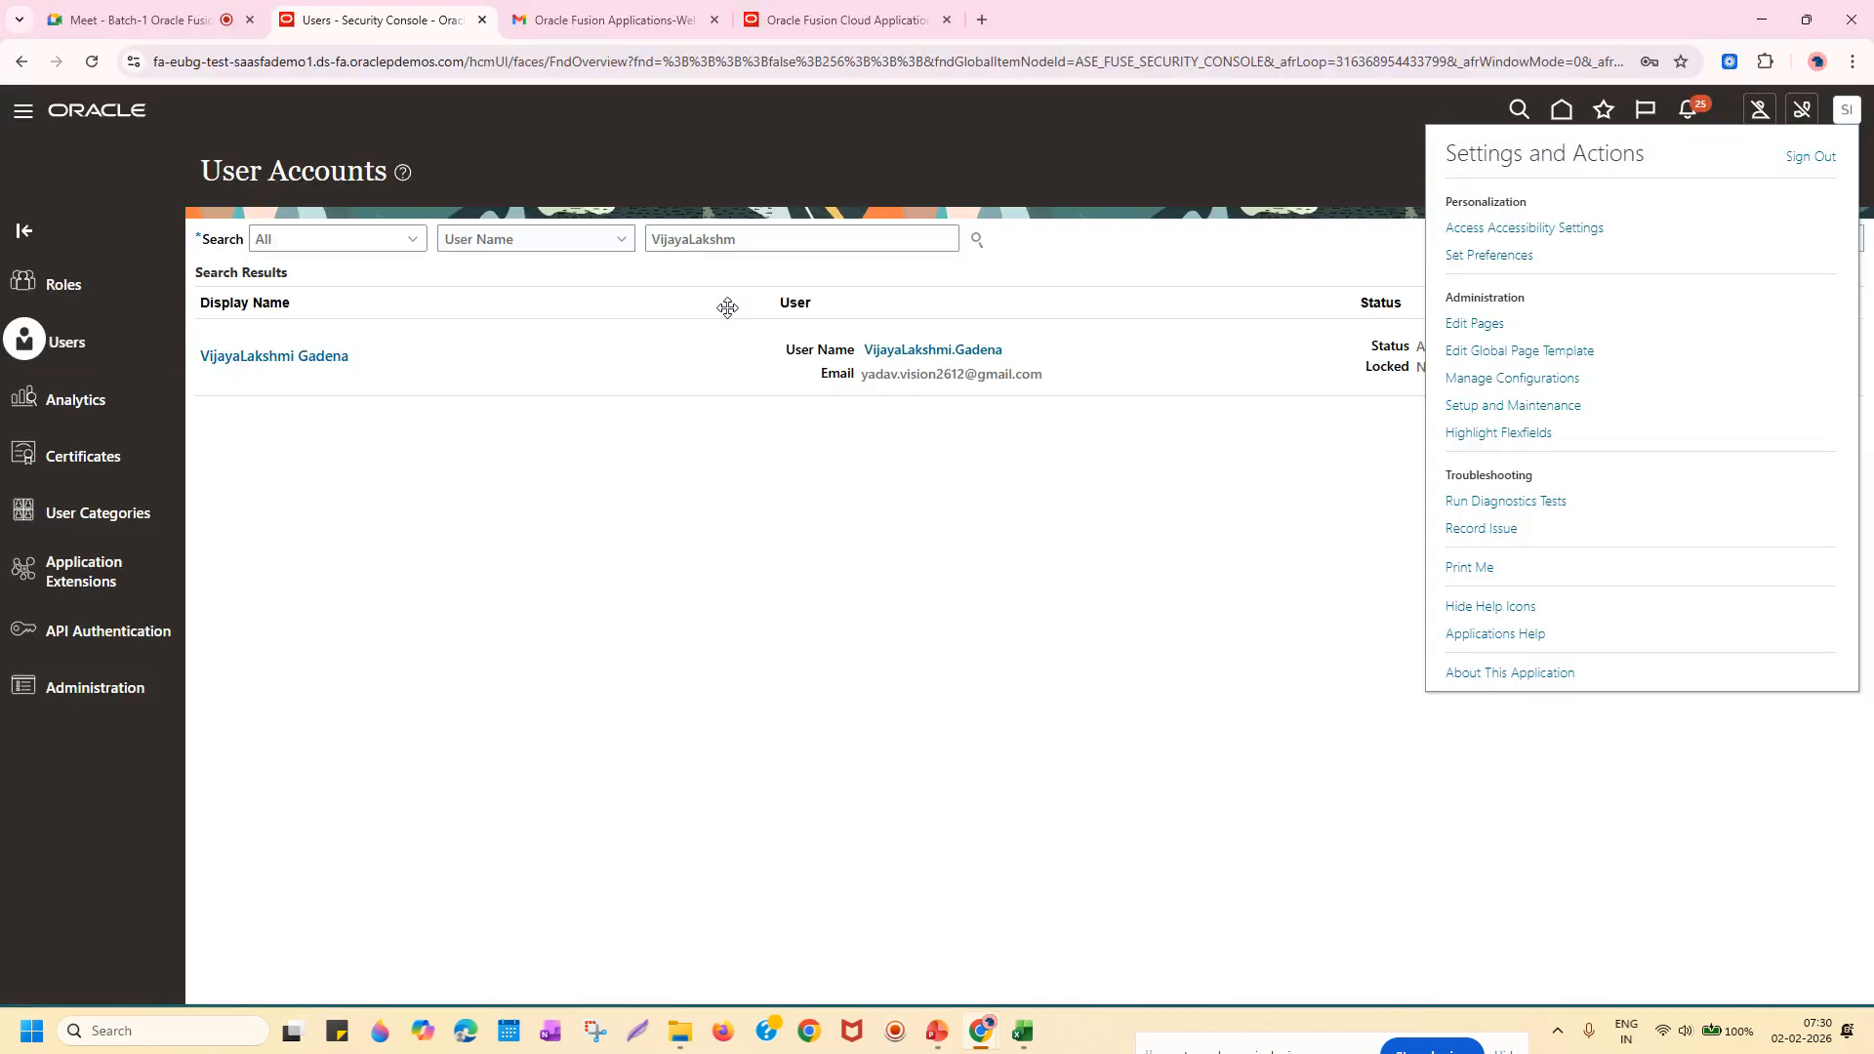
pyautogui.click(845, 19)
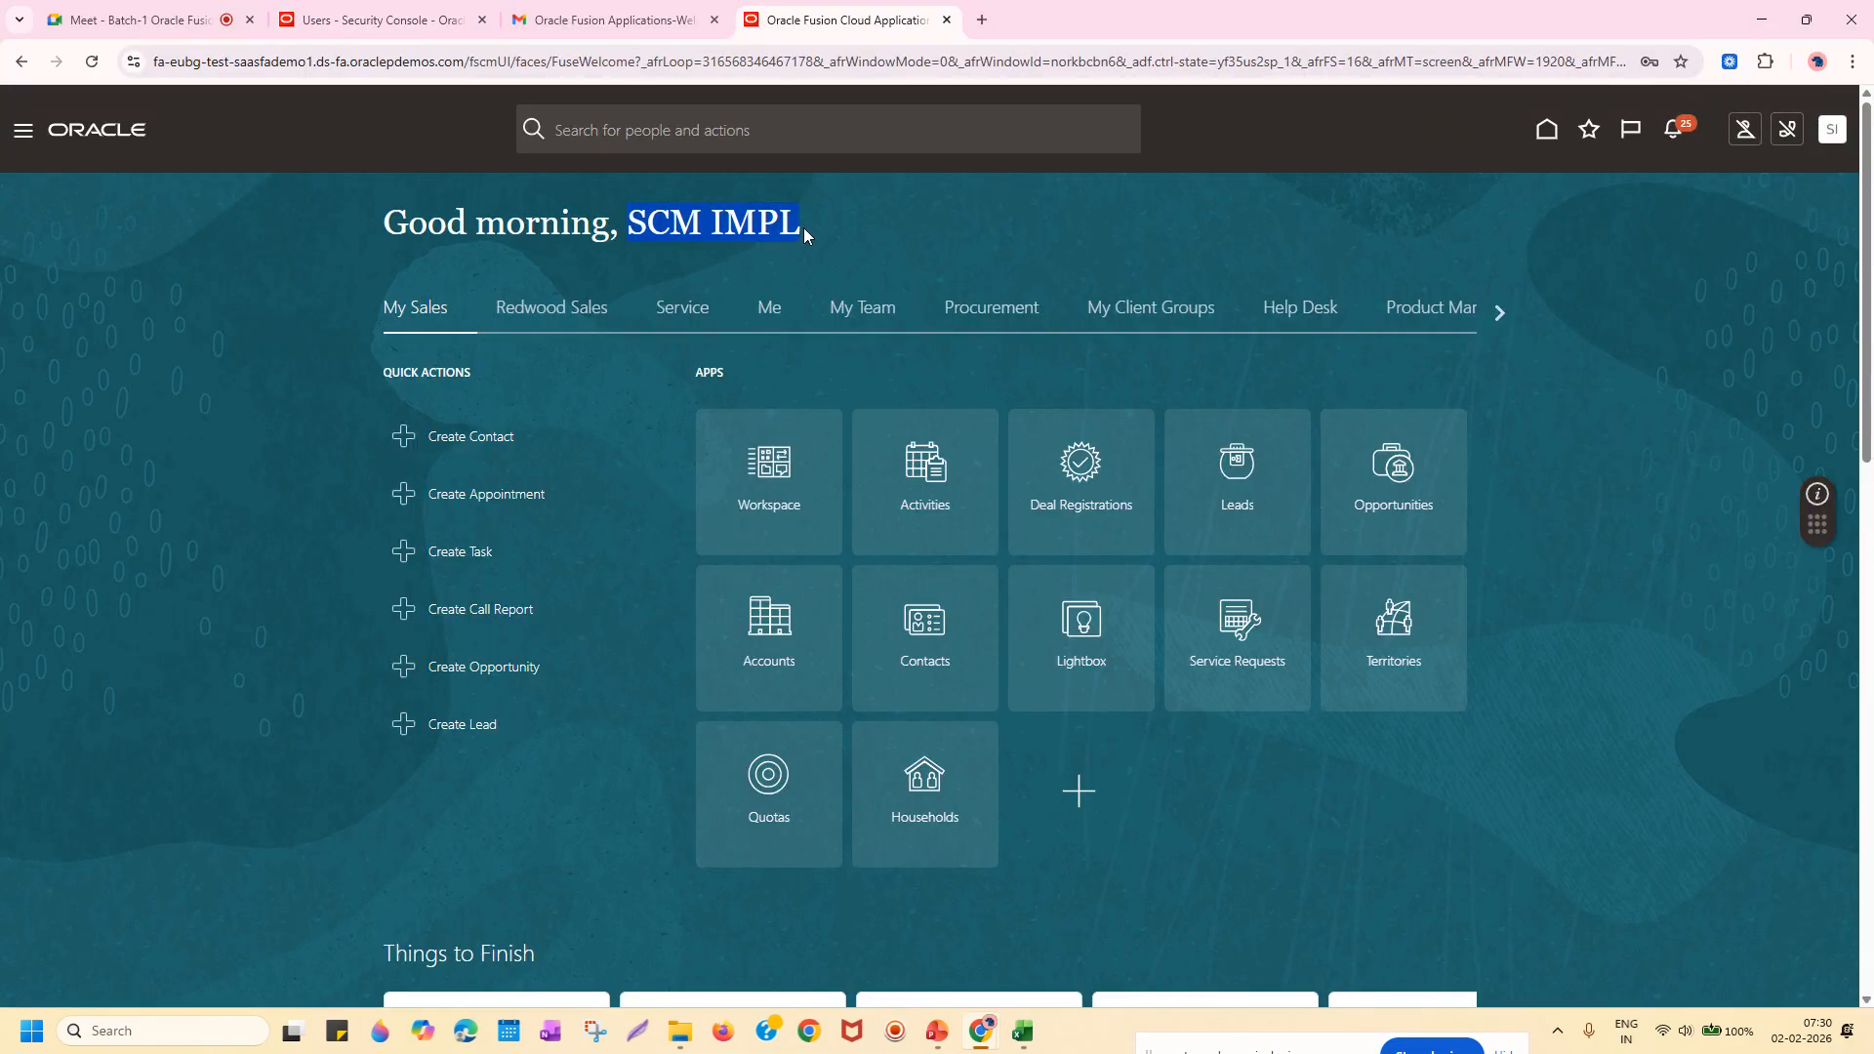
pyautogui.click(469, 62)
pyautogui.click(470, 62)
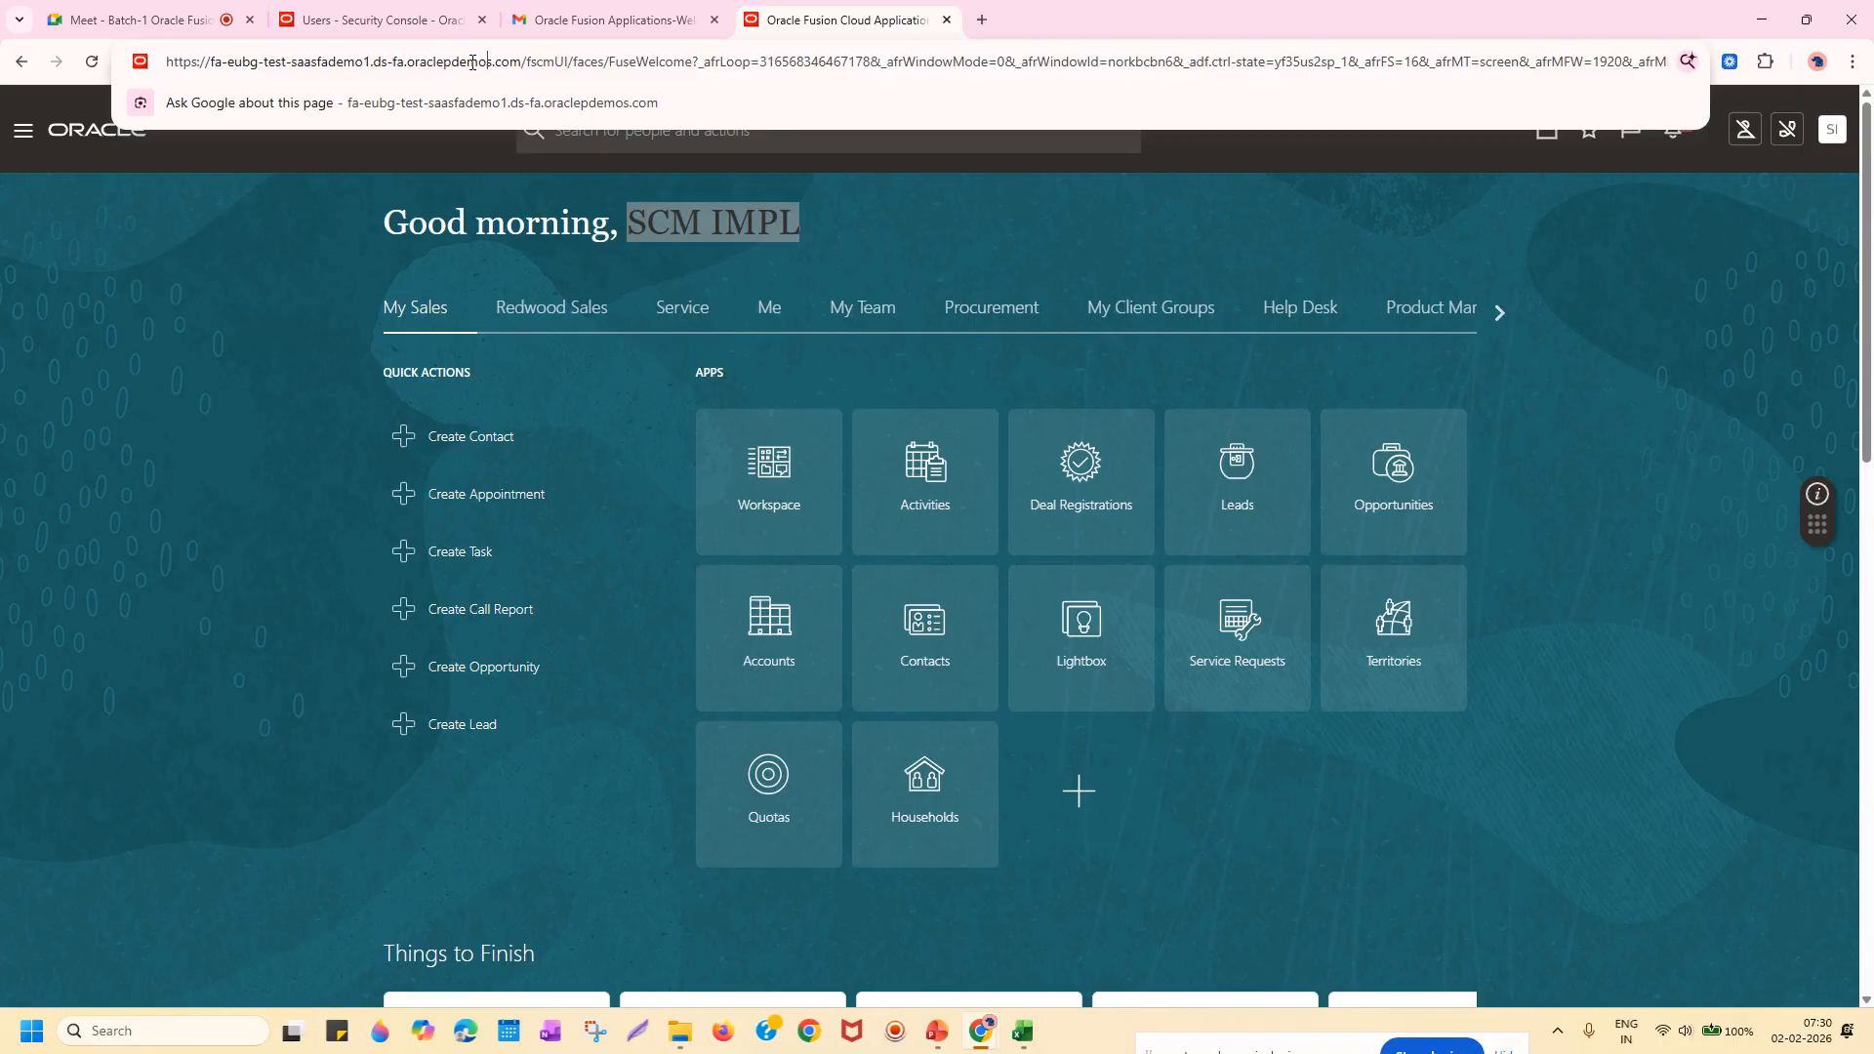
pyautogui.moveTo(514, 61); pyautogui.dragTo(158, 47)
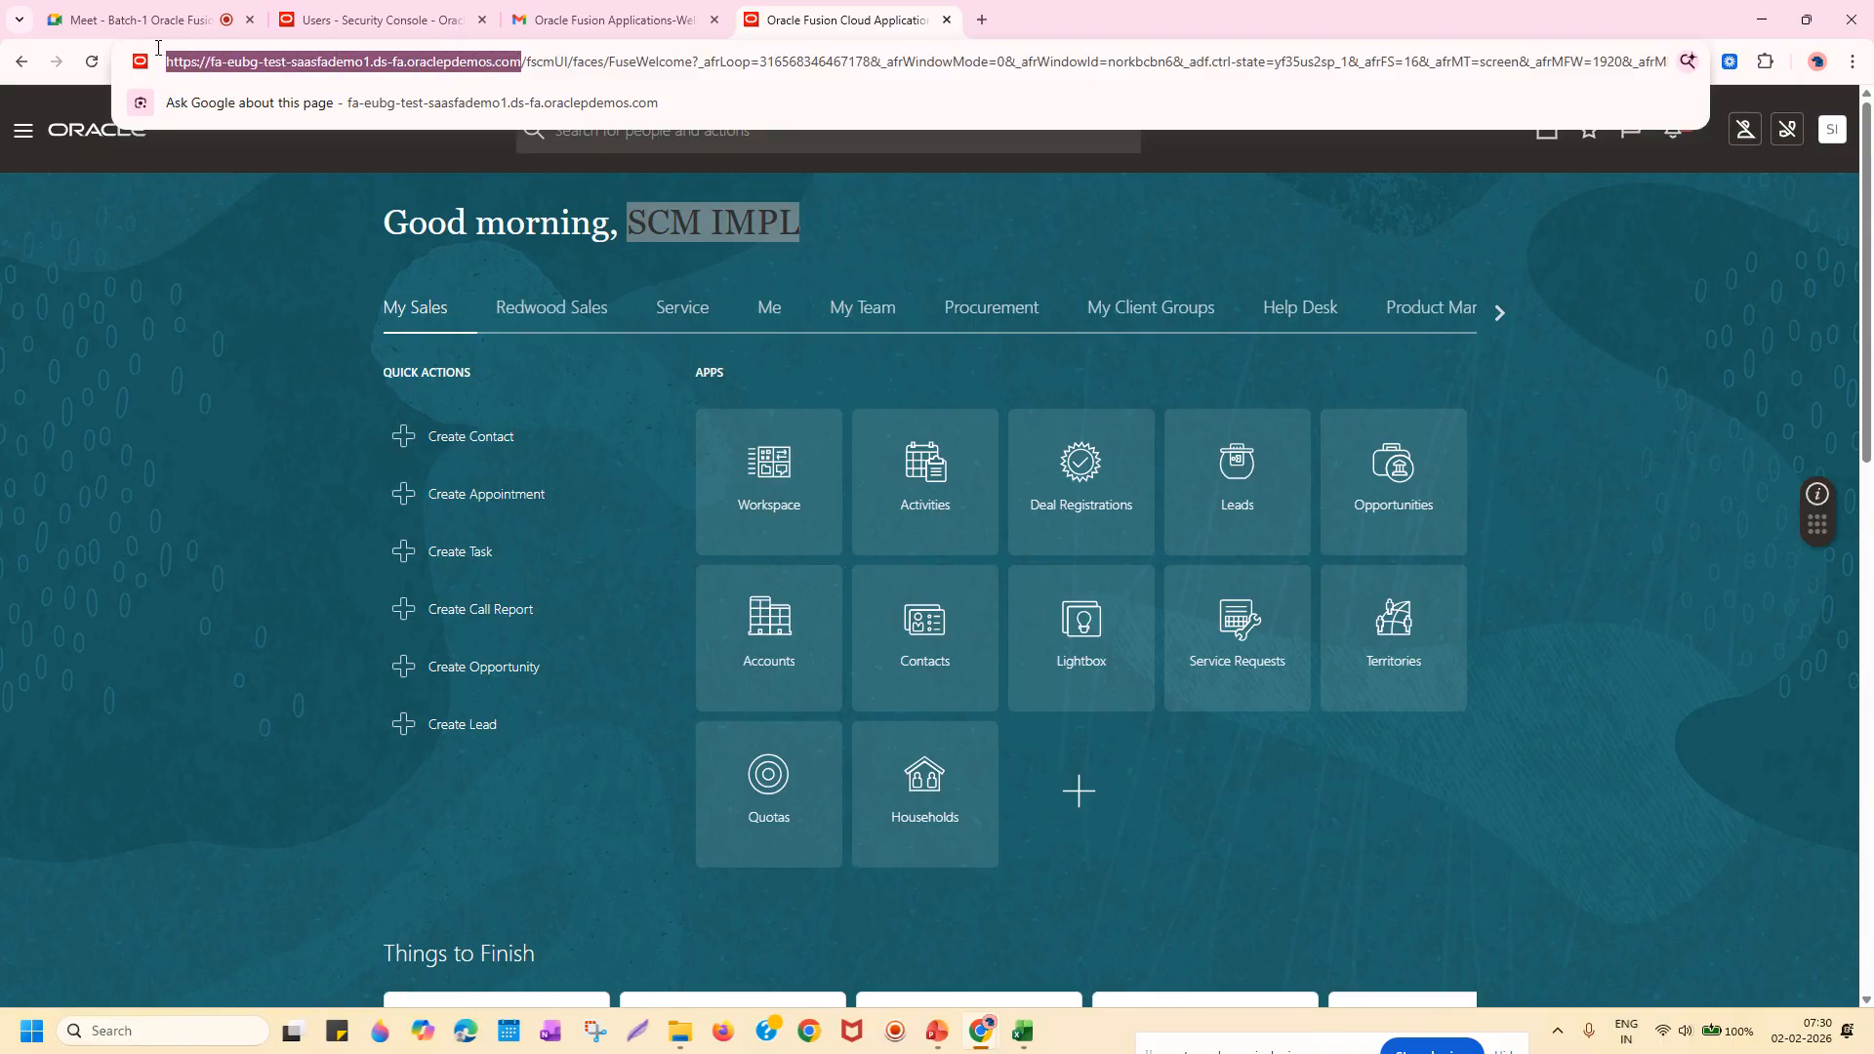
# Load the copied base URL in a private window to reach the Oracle sign-in page.
pyautogui.hotkey('ctrl', 'c')
pyautogui.hotkey('ctrl', 'shift', 'n')
pyautogui.hotkey('ctrl', 'v')
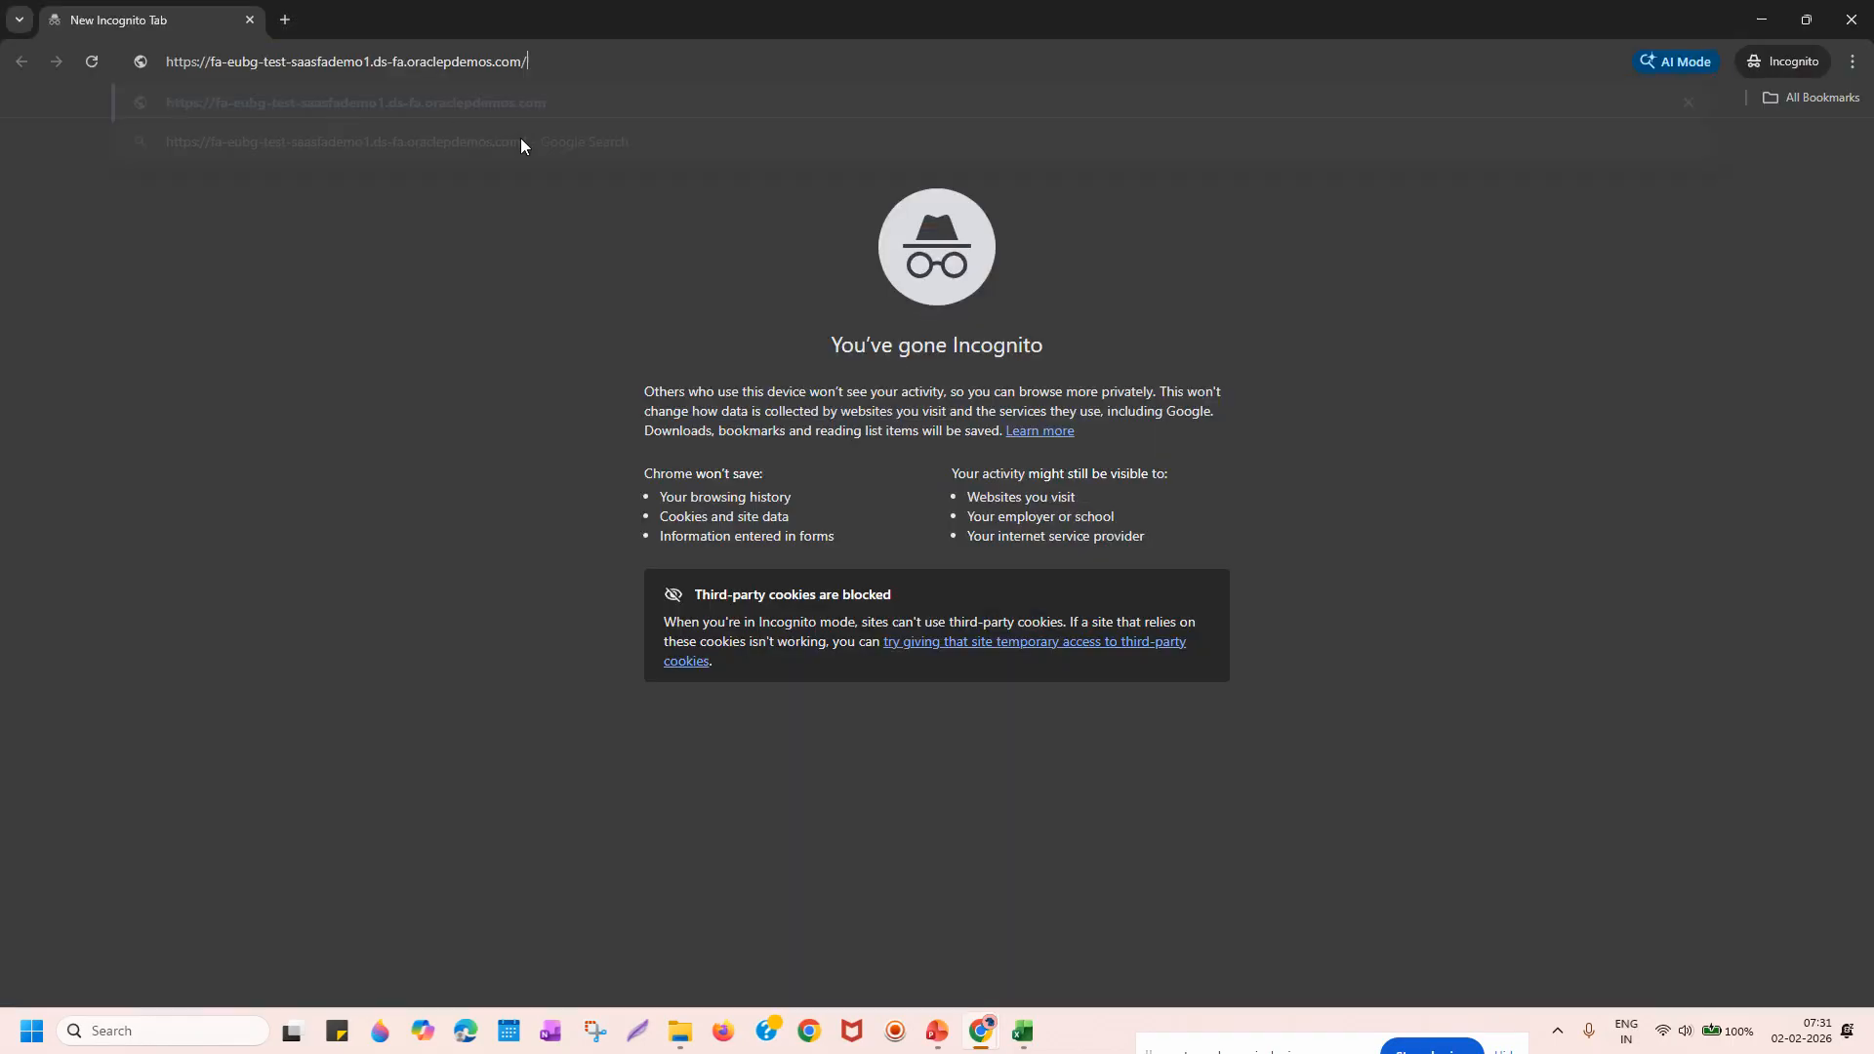
pyautogui.press('Return')
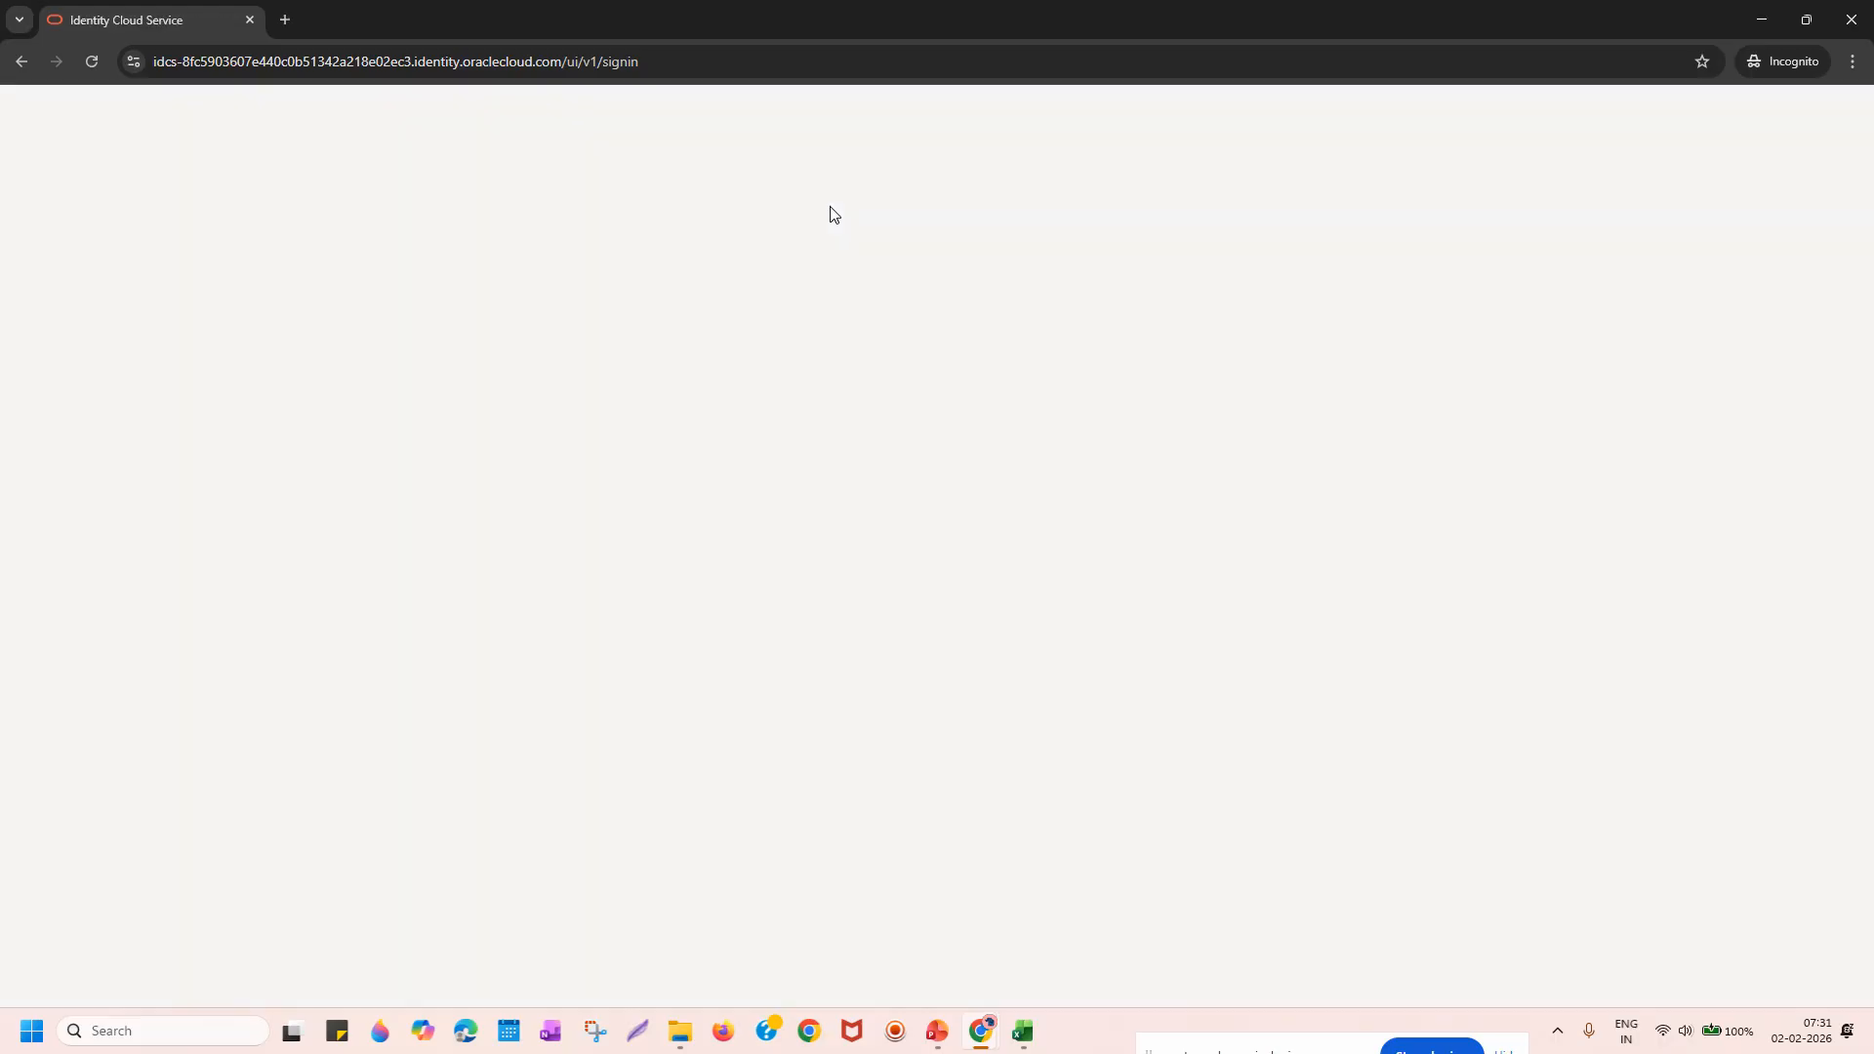
# Sign in with the new user's user name and new password.
pyautogui.click(982, 468)
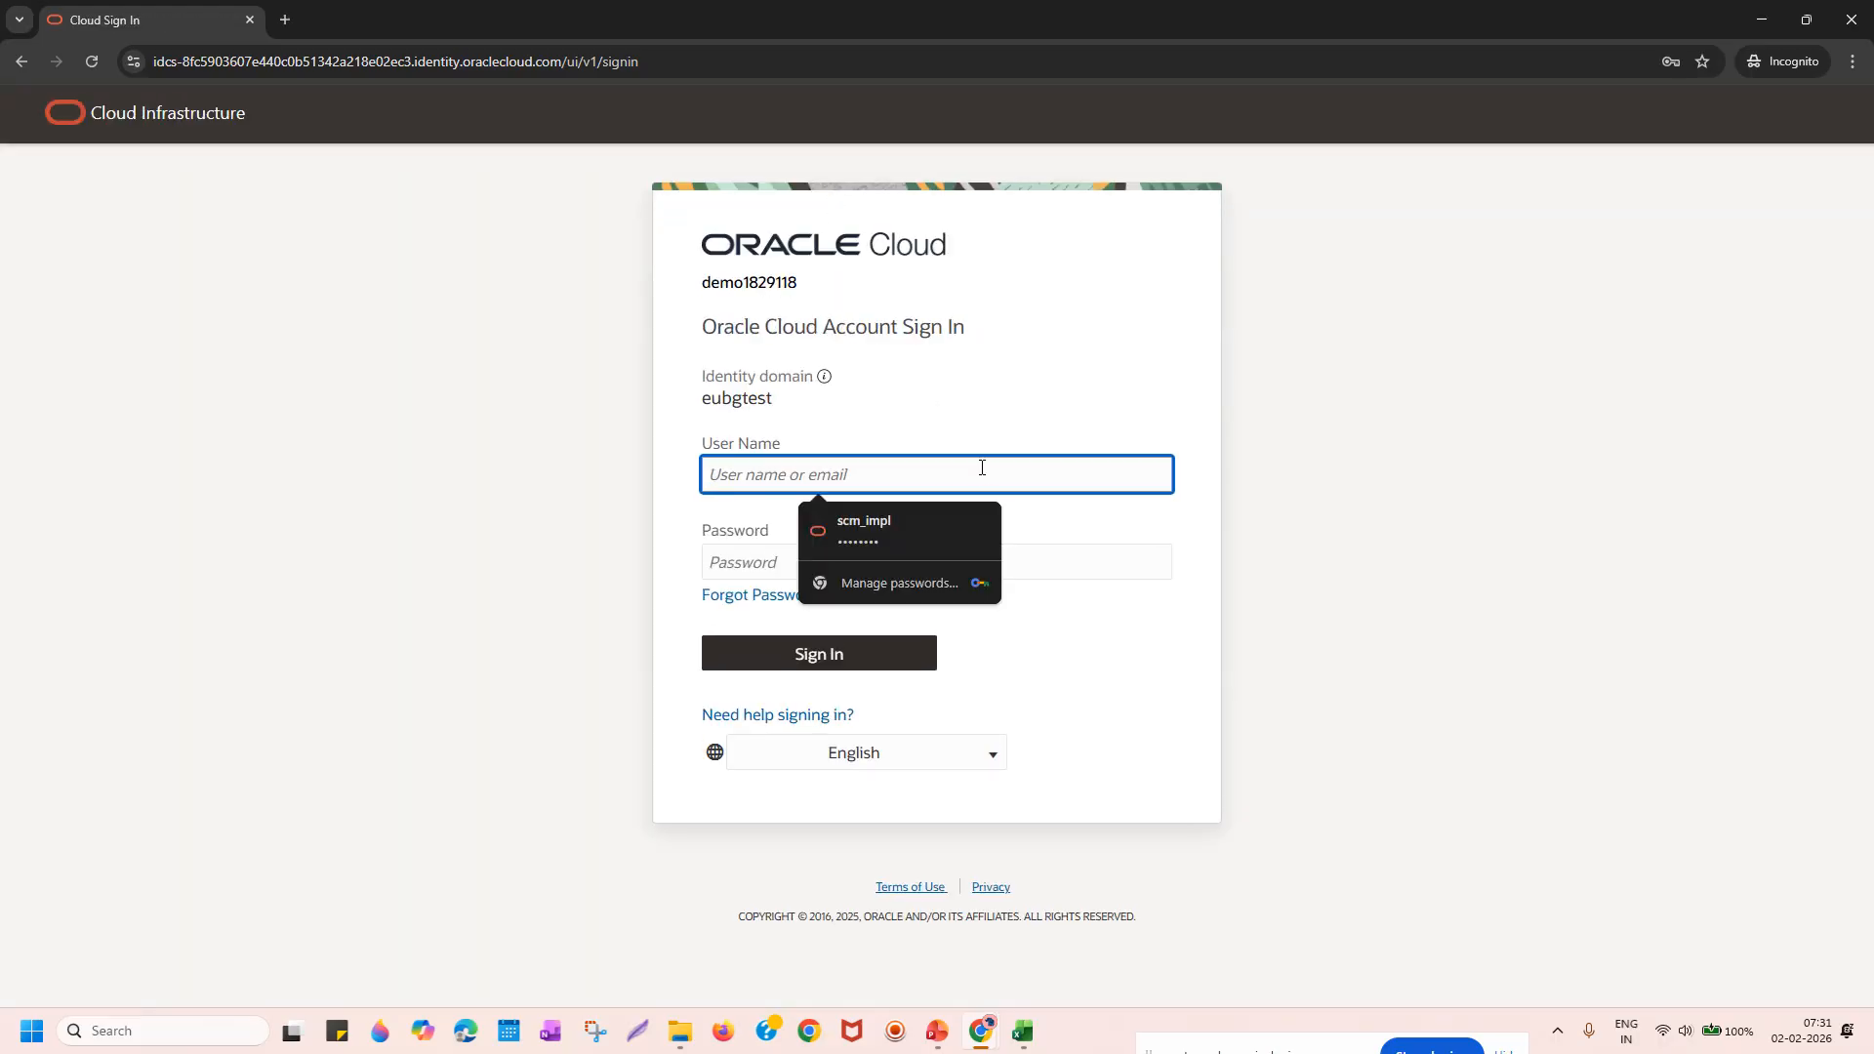
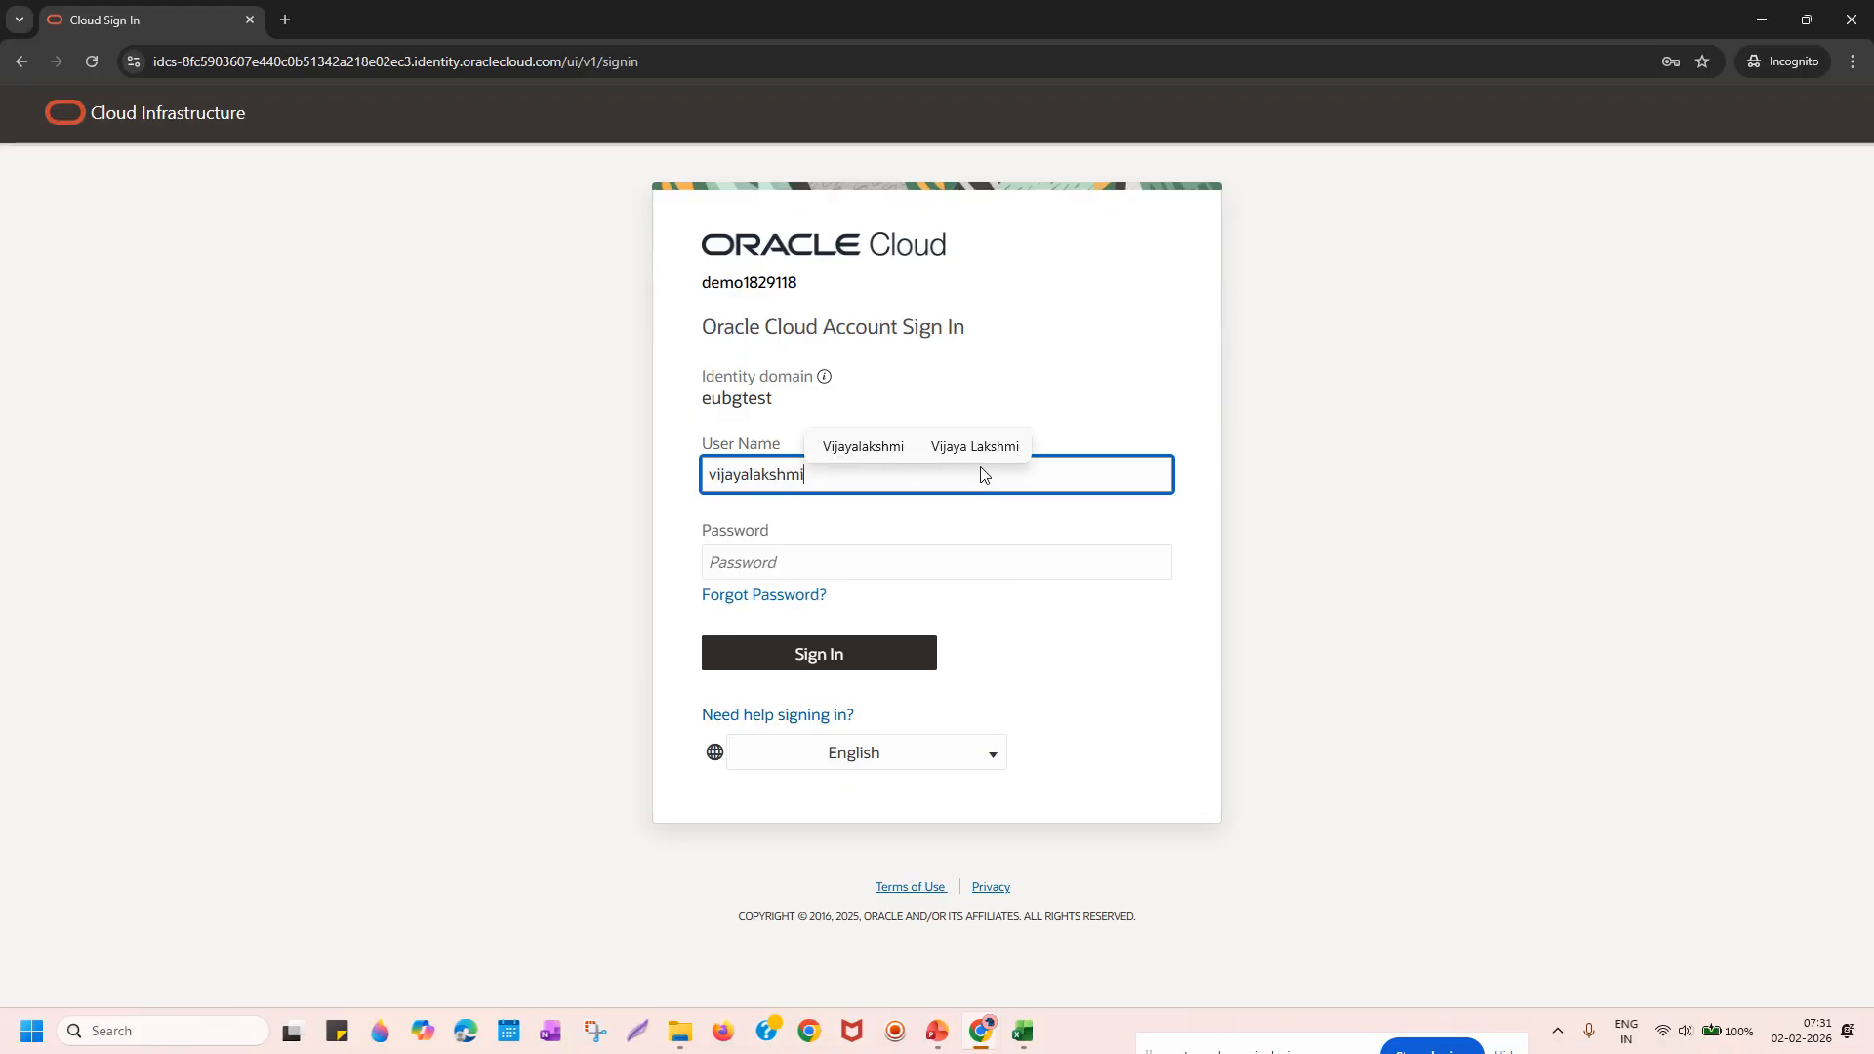
pyautogui.press('Tab')
pyautogui.write('•••')
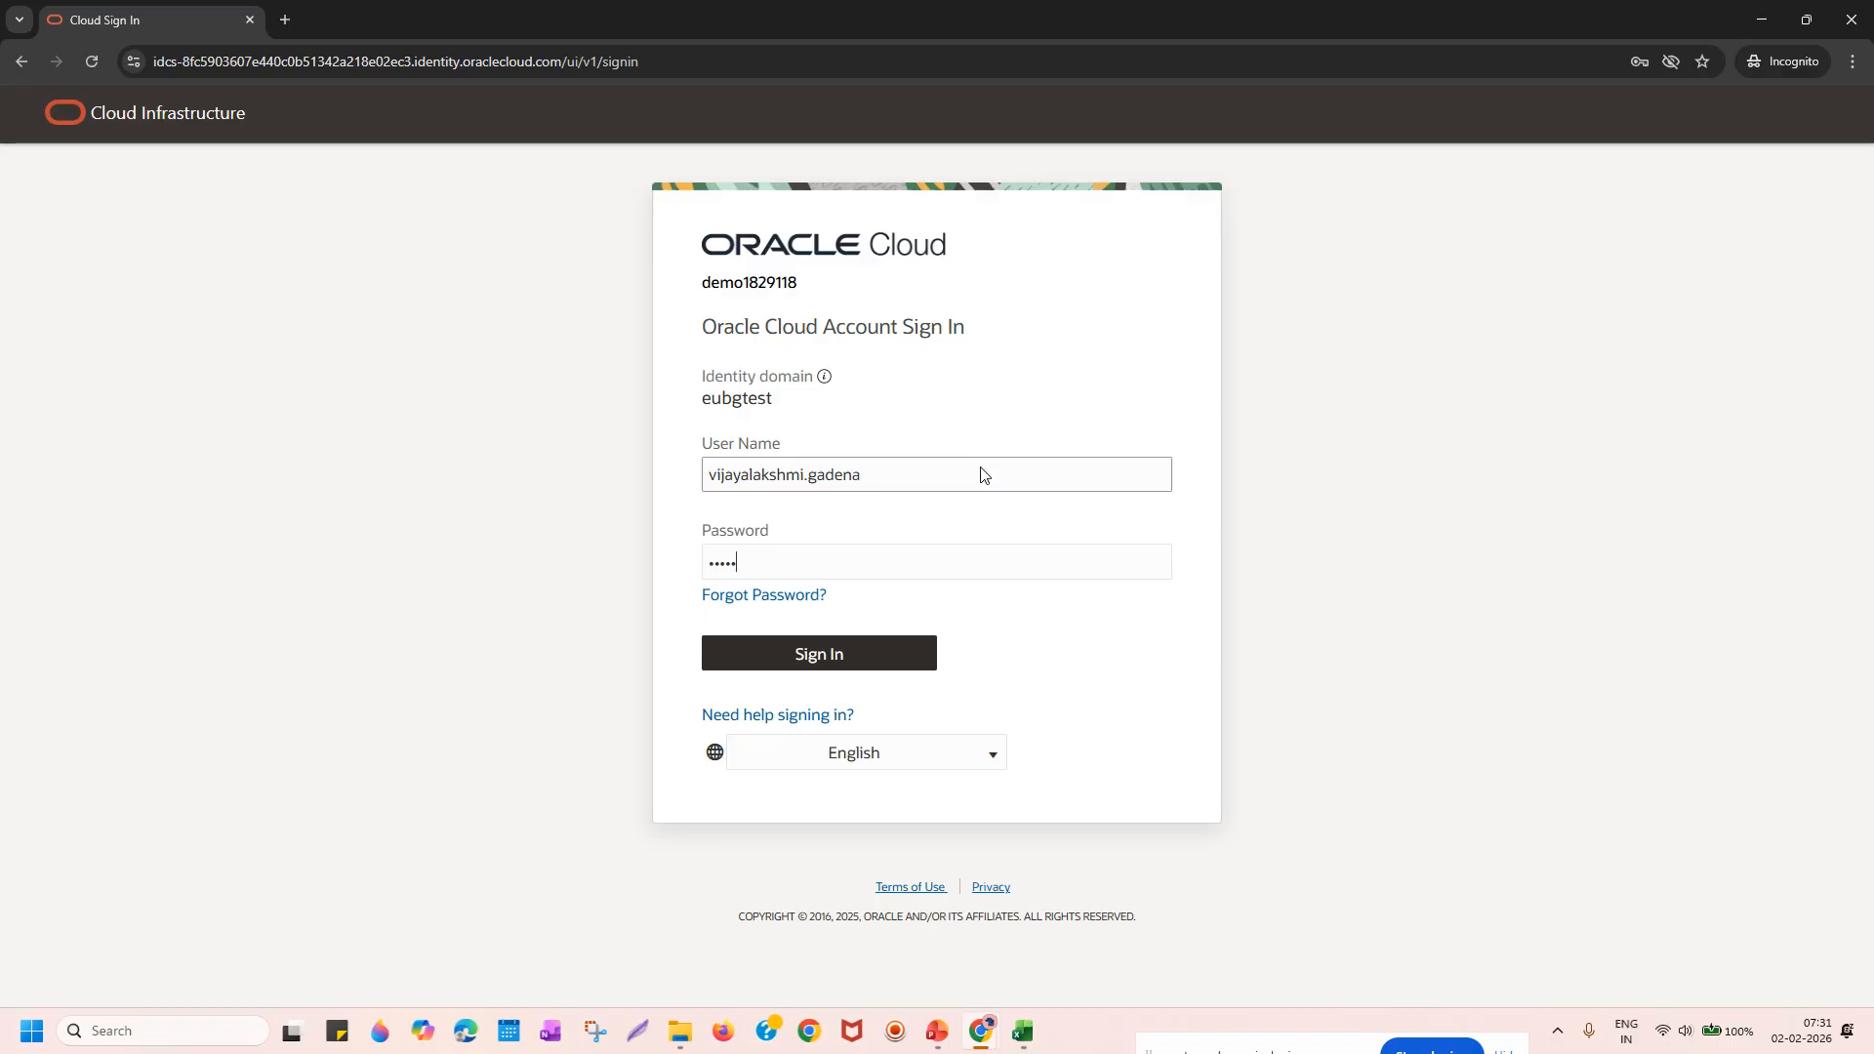
pyautogui.write('•••••••••')
pyautogui.press('Return')
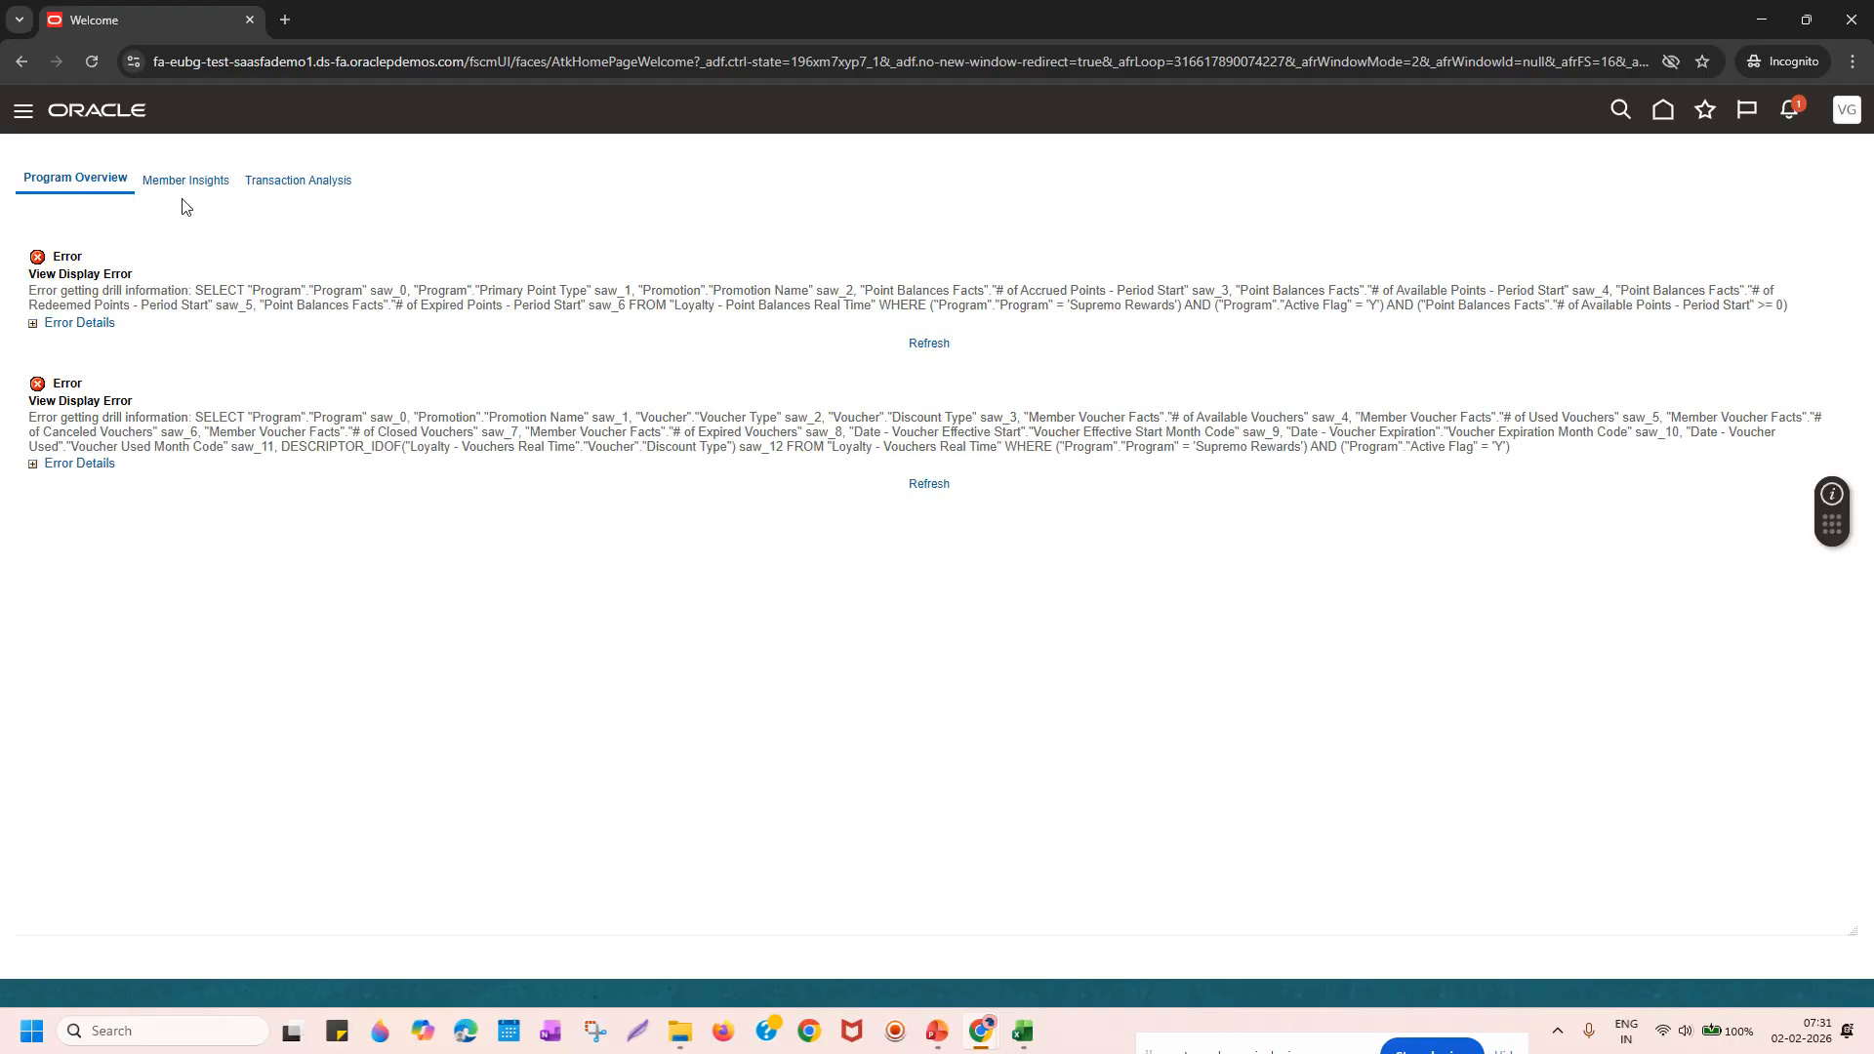
# Reload the new user's home page and highlight their name in the greeting.
pyautogui.click(1666, 114)
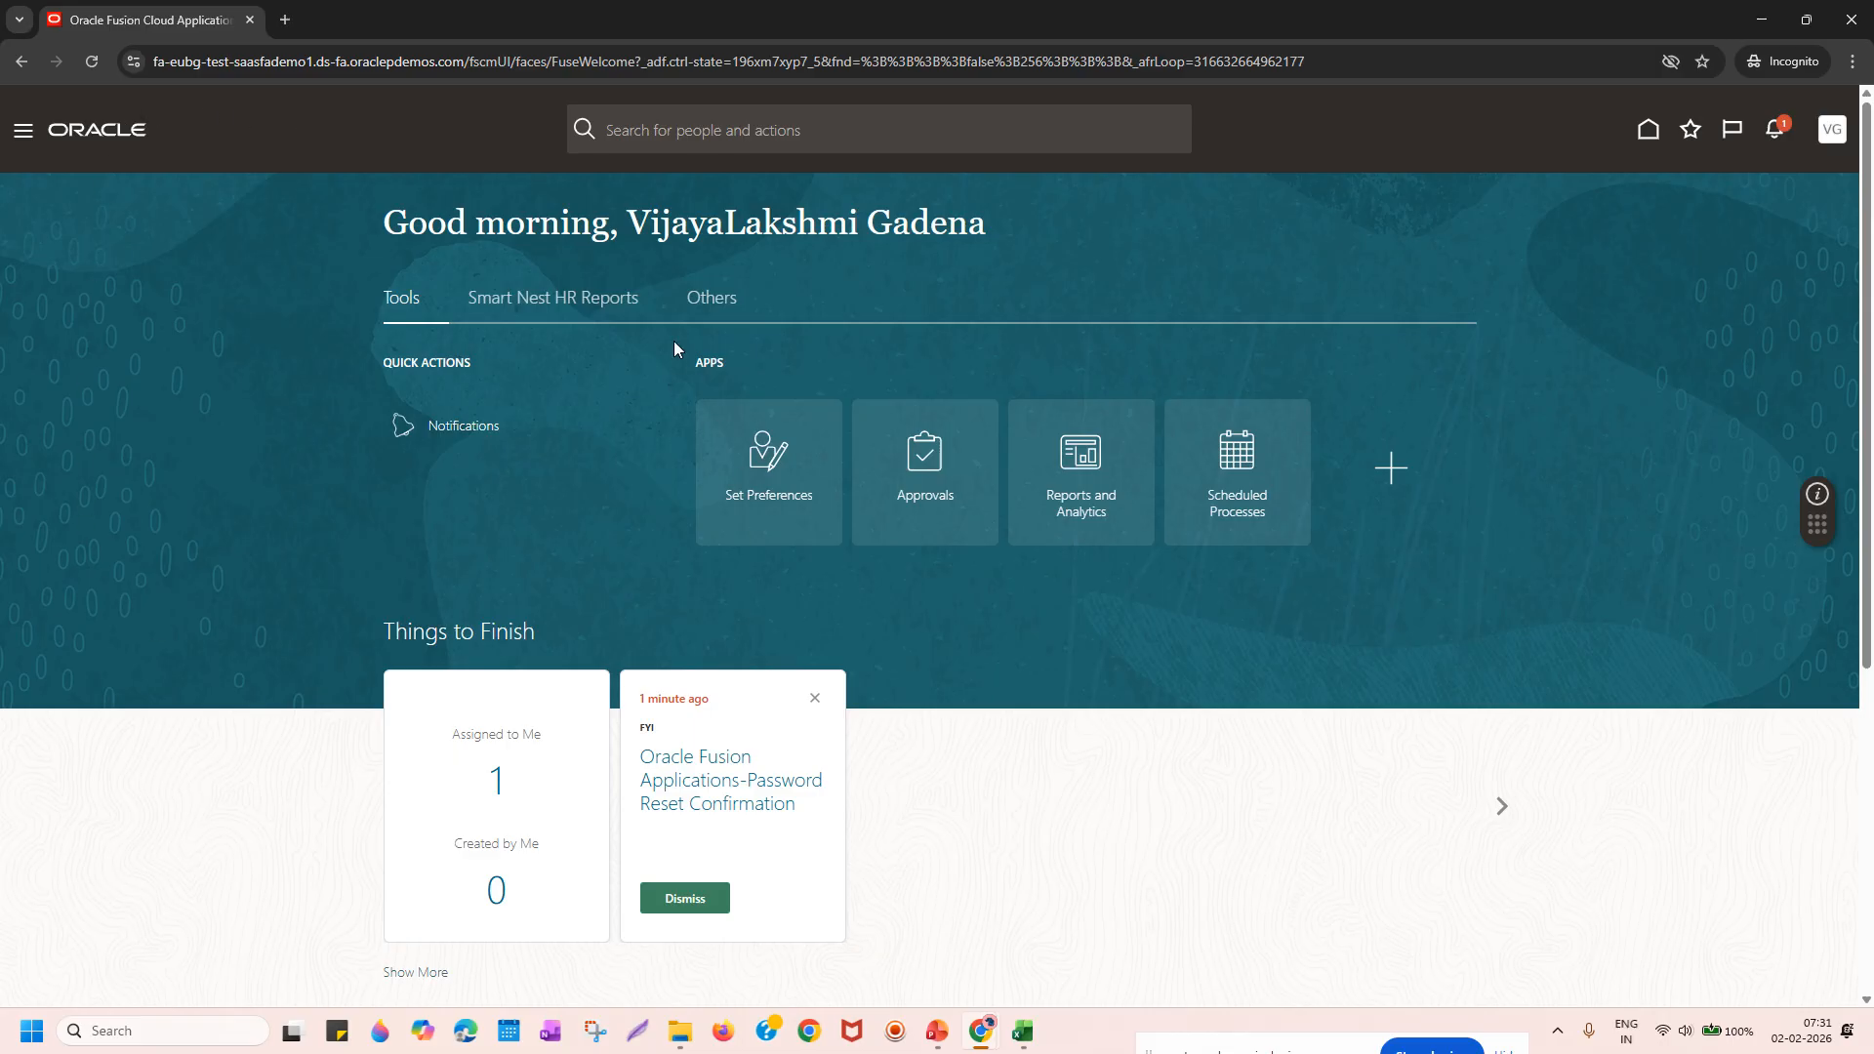
pyautogui.moveTo(628, 222); pyautogui.dragTo(1133, 229)
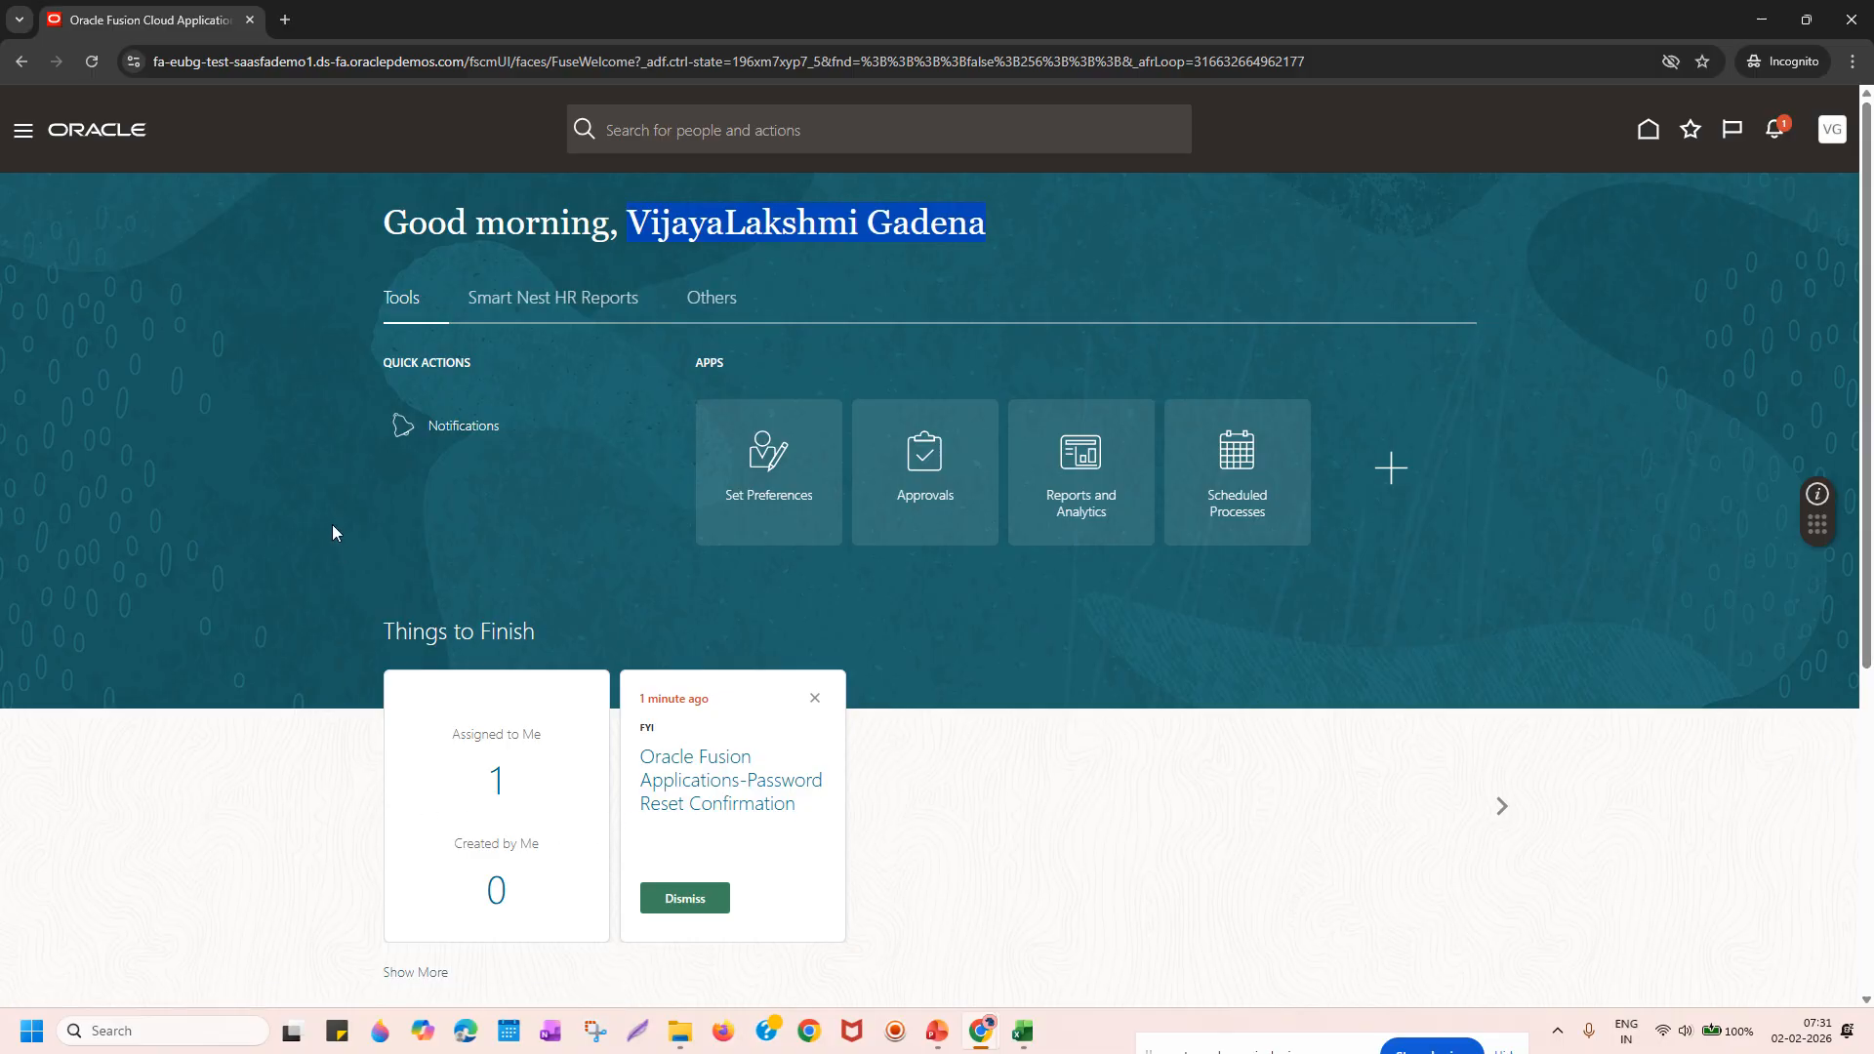
pyautogui.click(1313, 216)
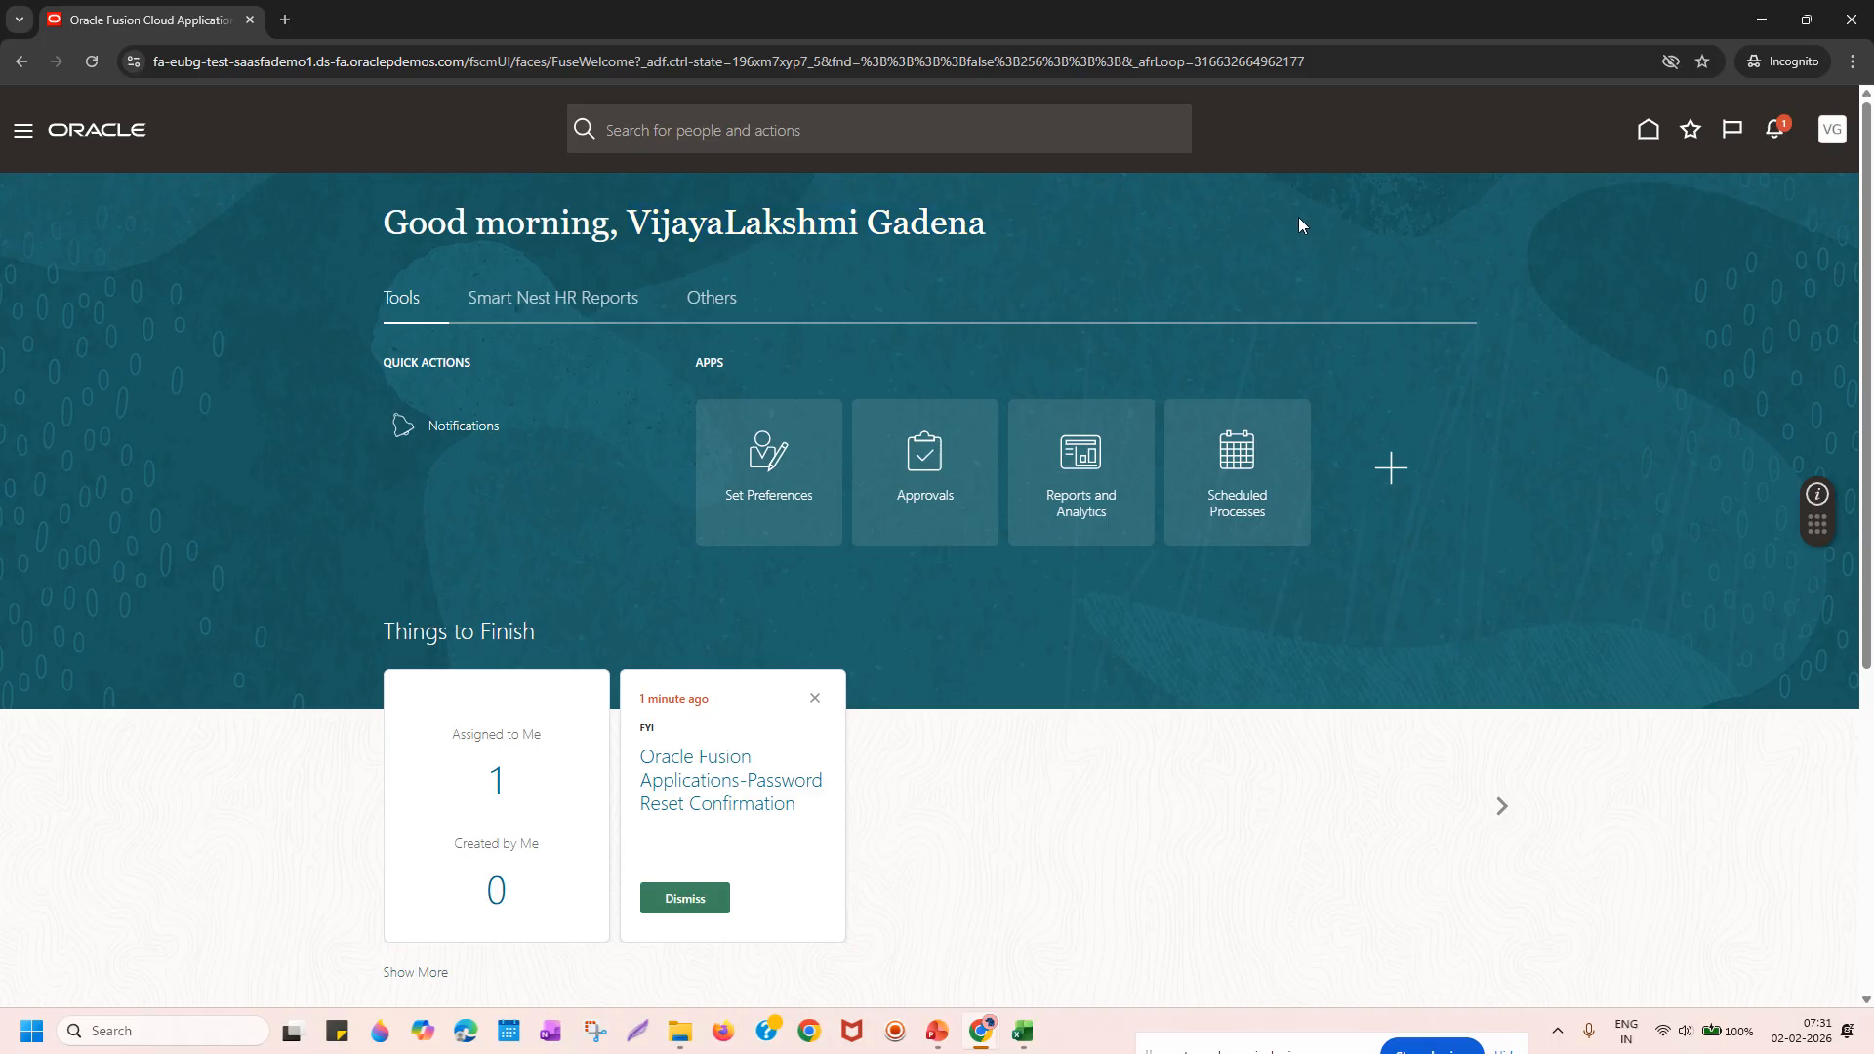
# Copy the Instance1 URL from cell C1 of Demo Instance List.xlsx in Excel.
pyautogui.moveTo(946, 1044)
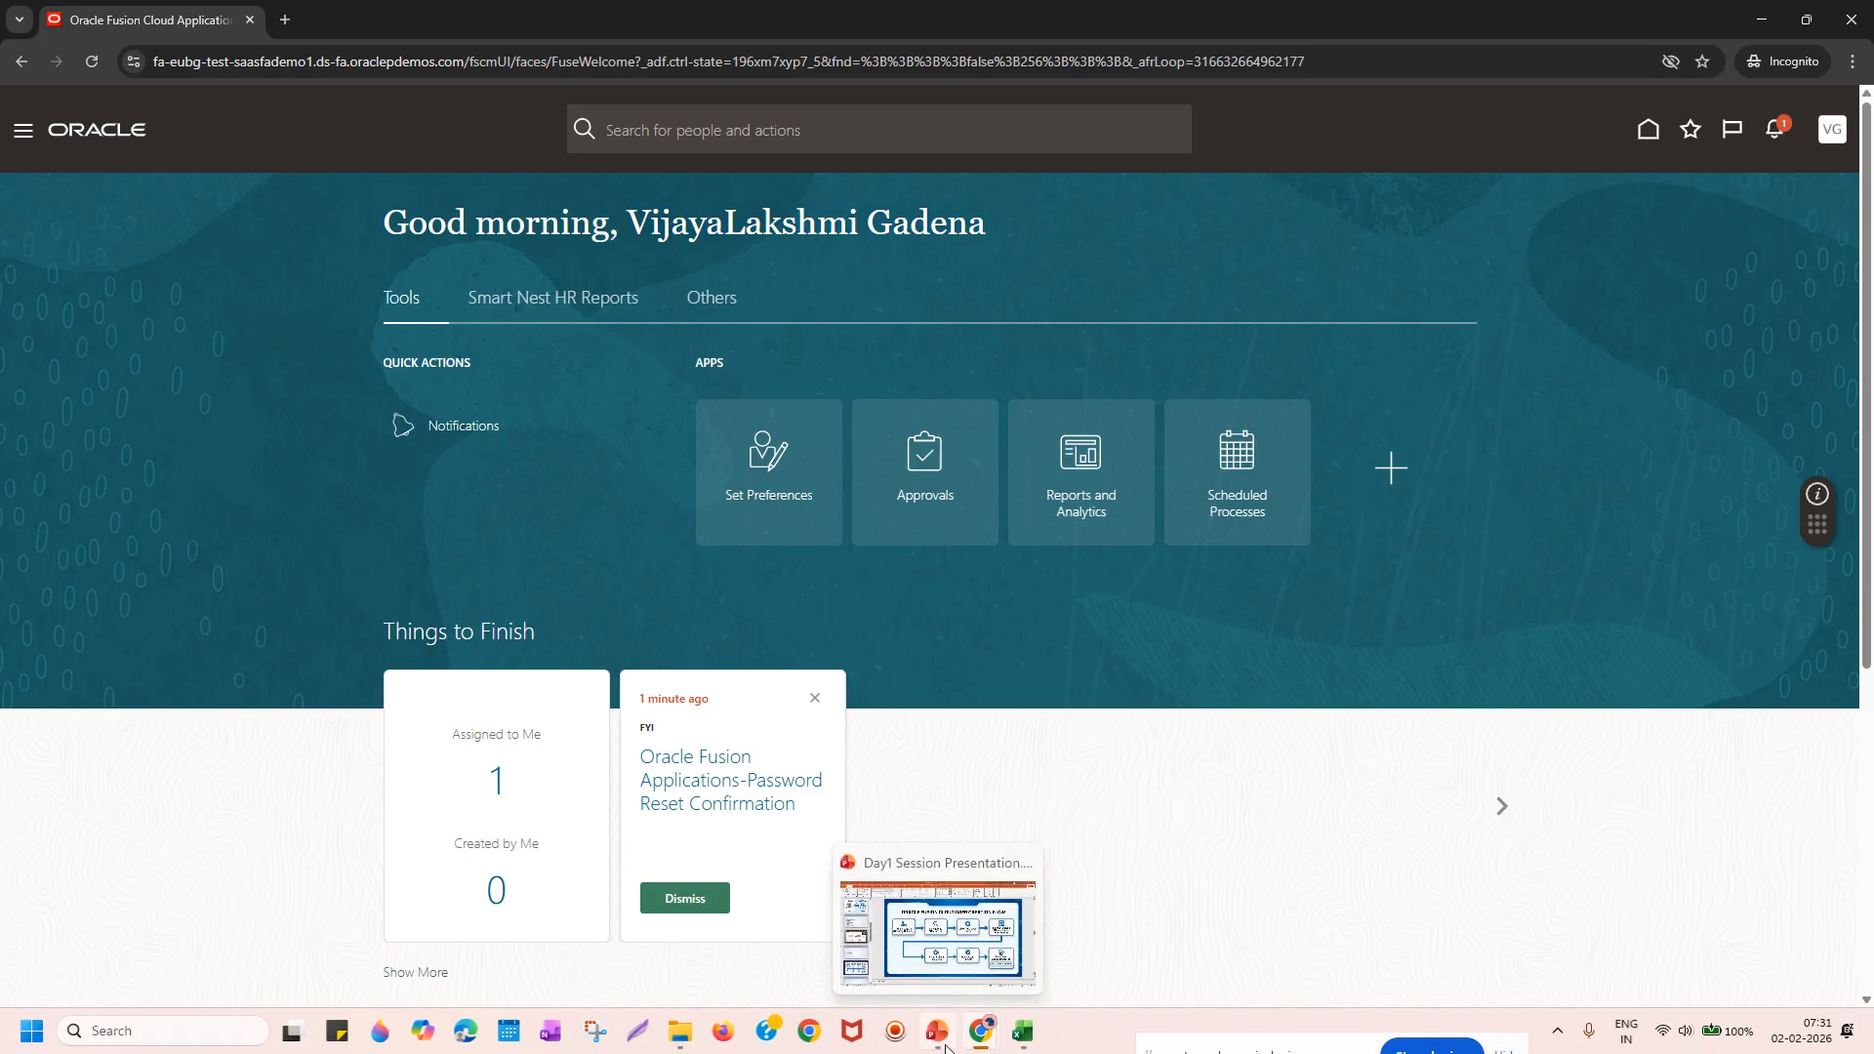
pyautogui.click(959, 923)
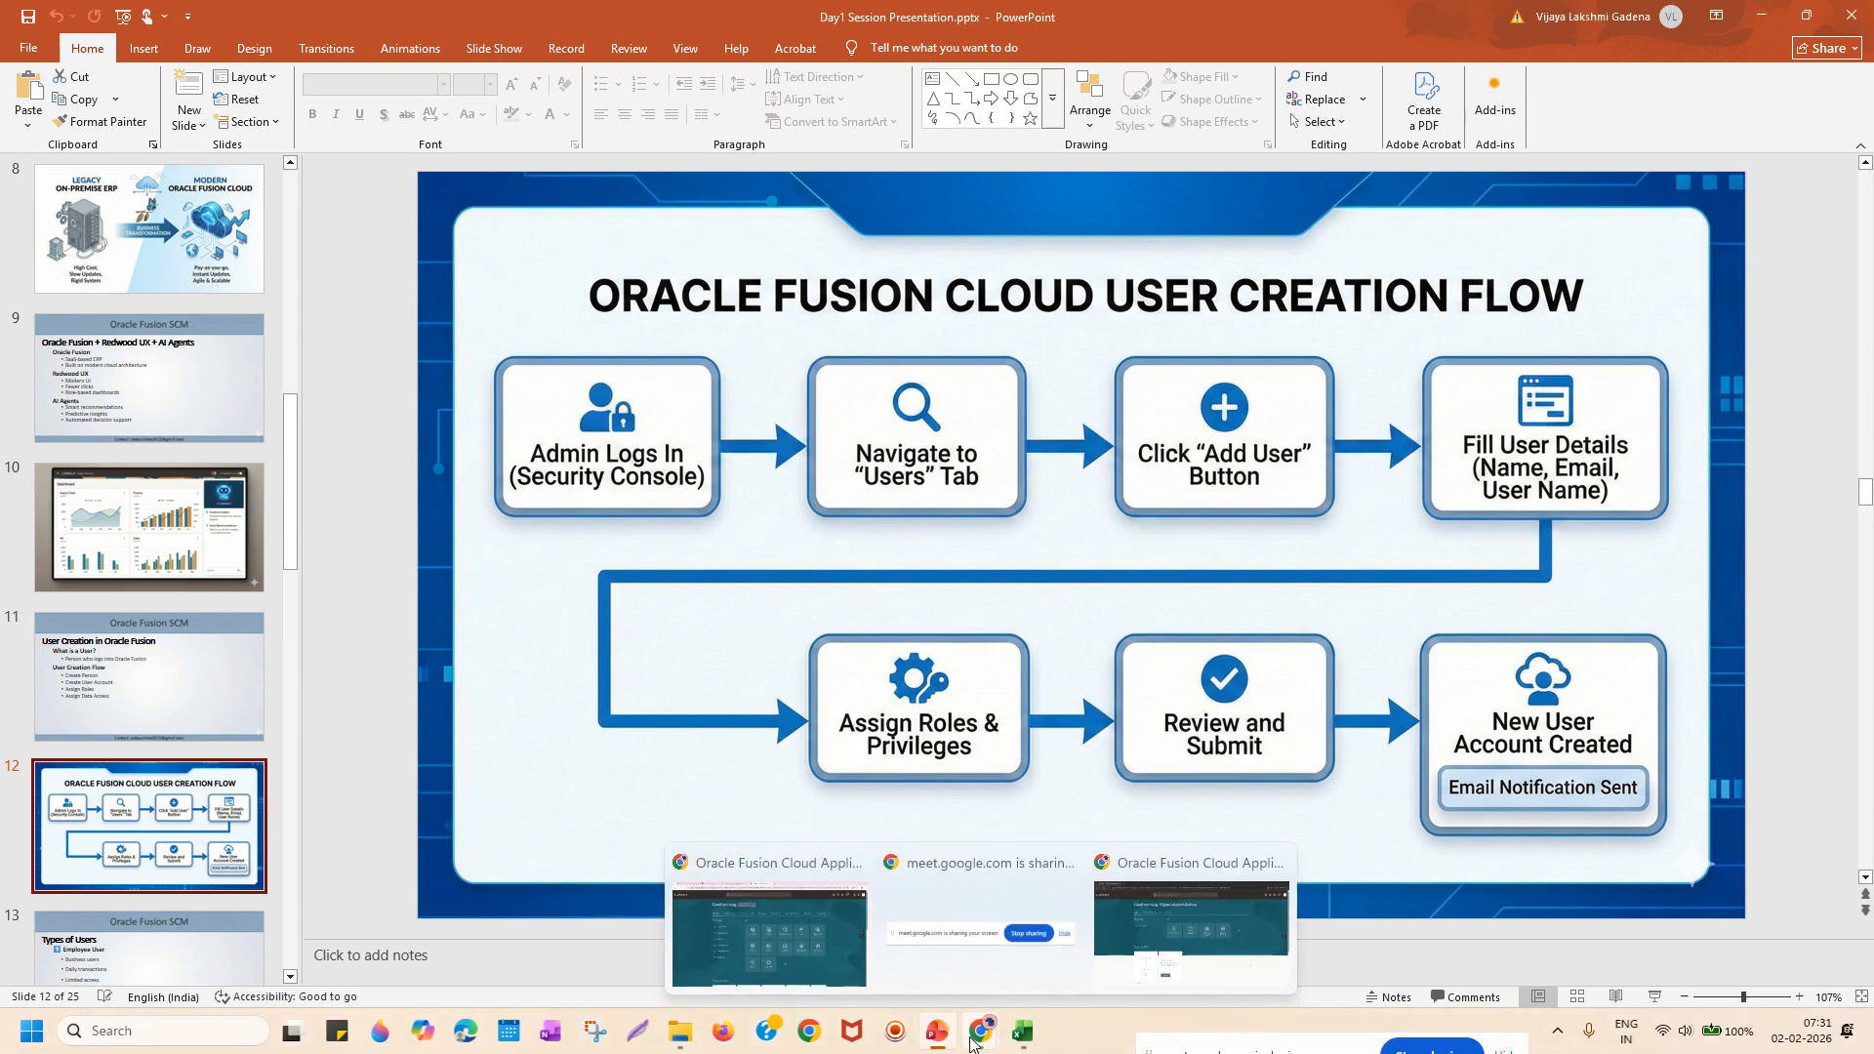
pyautogui.click(1022, 1032)
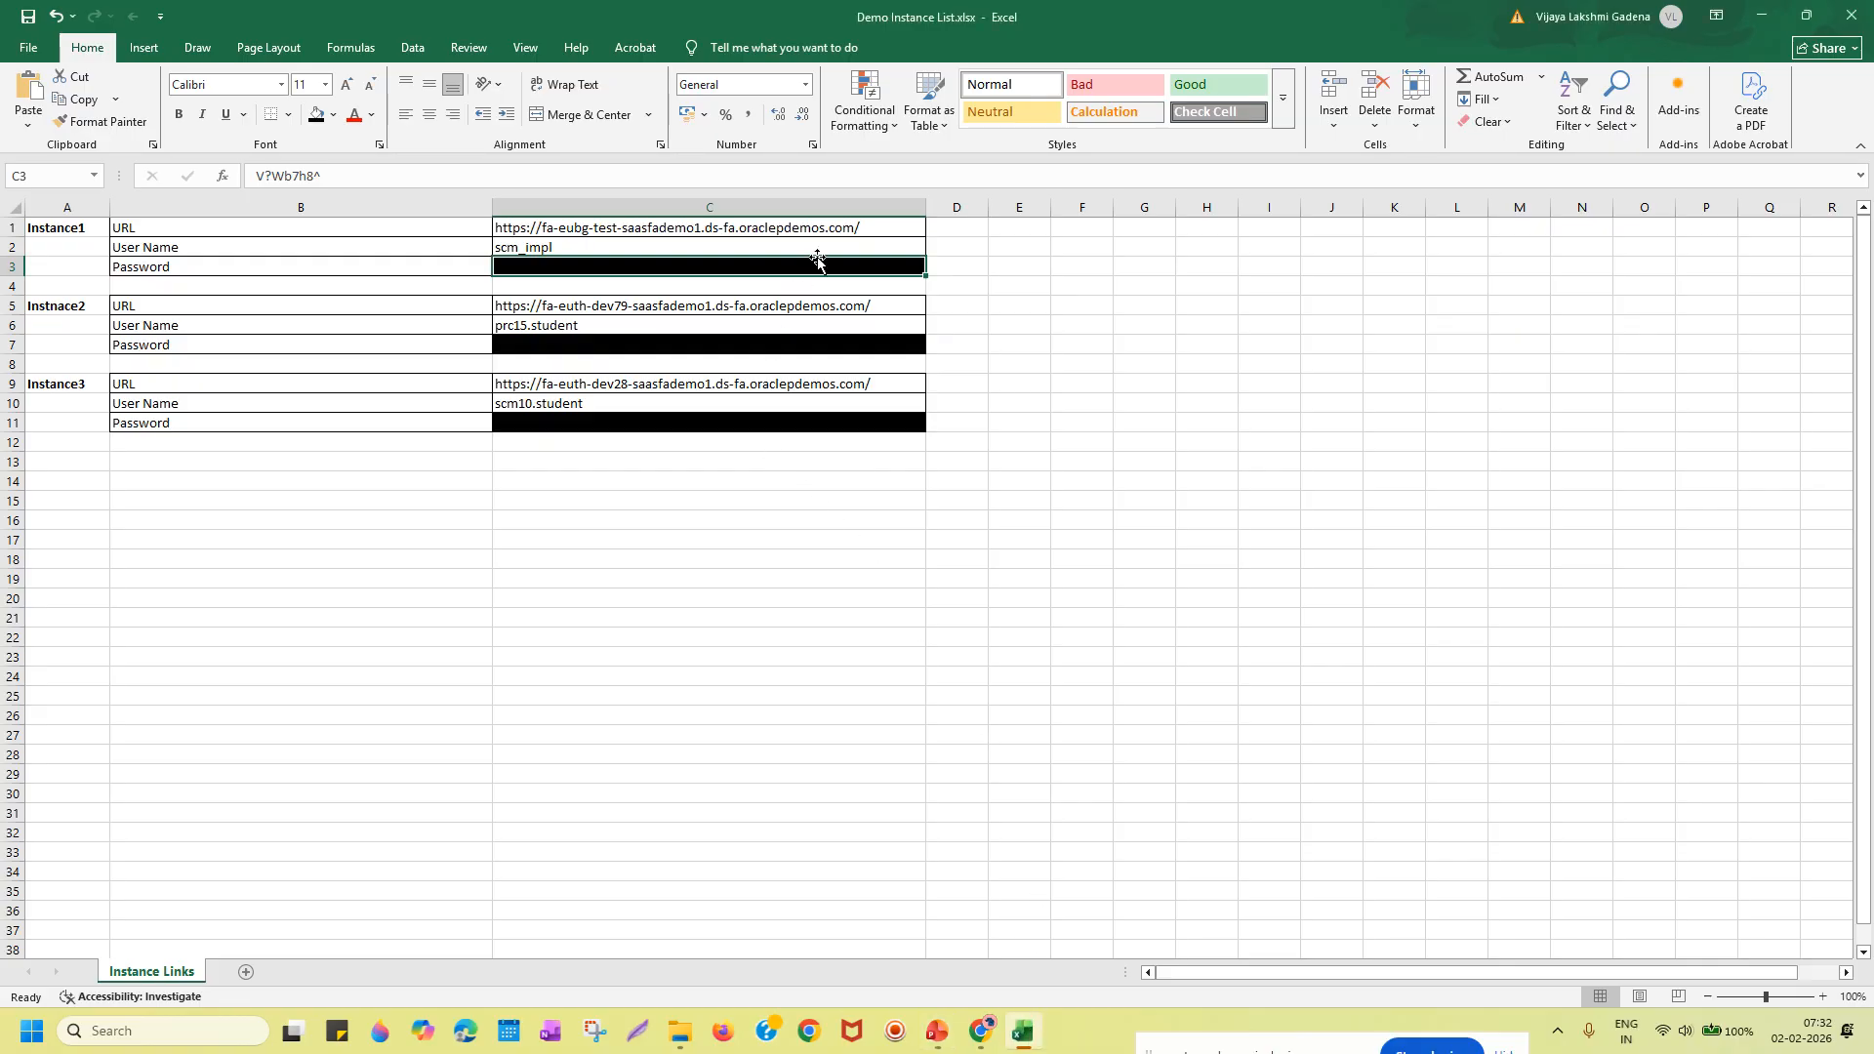
pyautogui.moveTo(867, 224)
pyautogui.mouseDown()
pyautogui.moveTo(867, 265)
pyautogui.moveTo(891, 233)
pyautogui.mouseUp()
pyautogui.hotkey('ctrl', 'c')
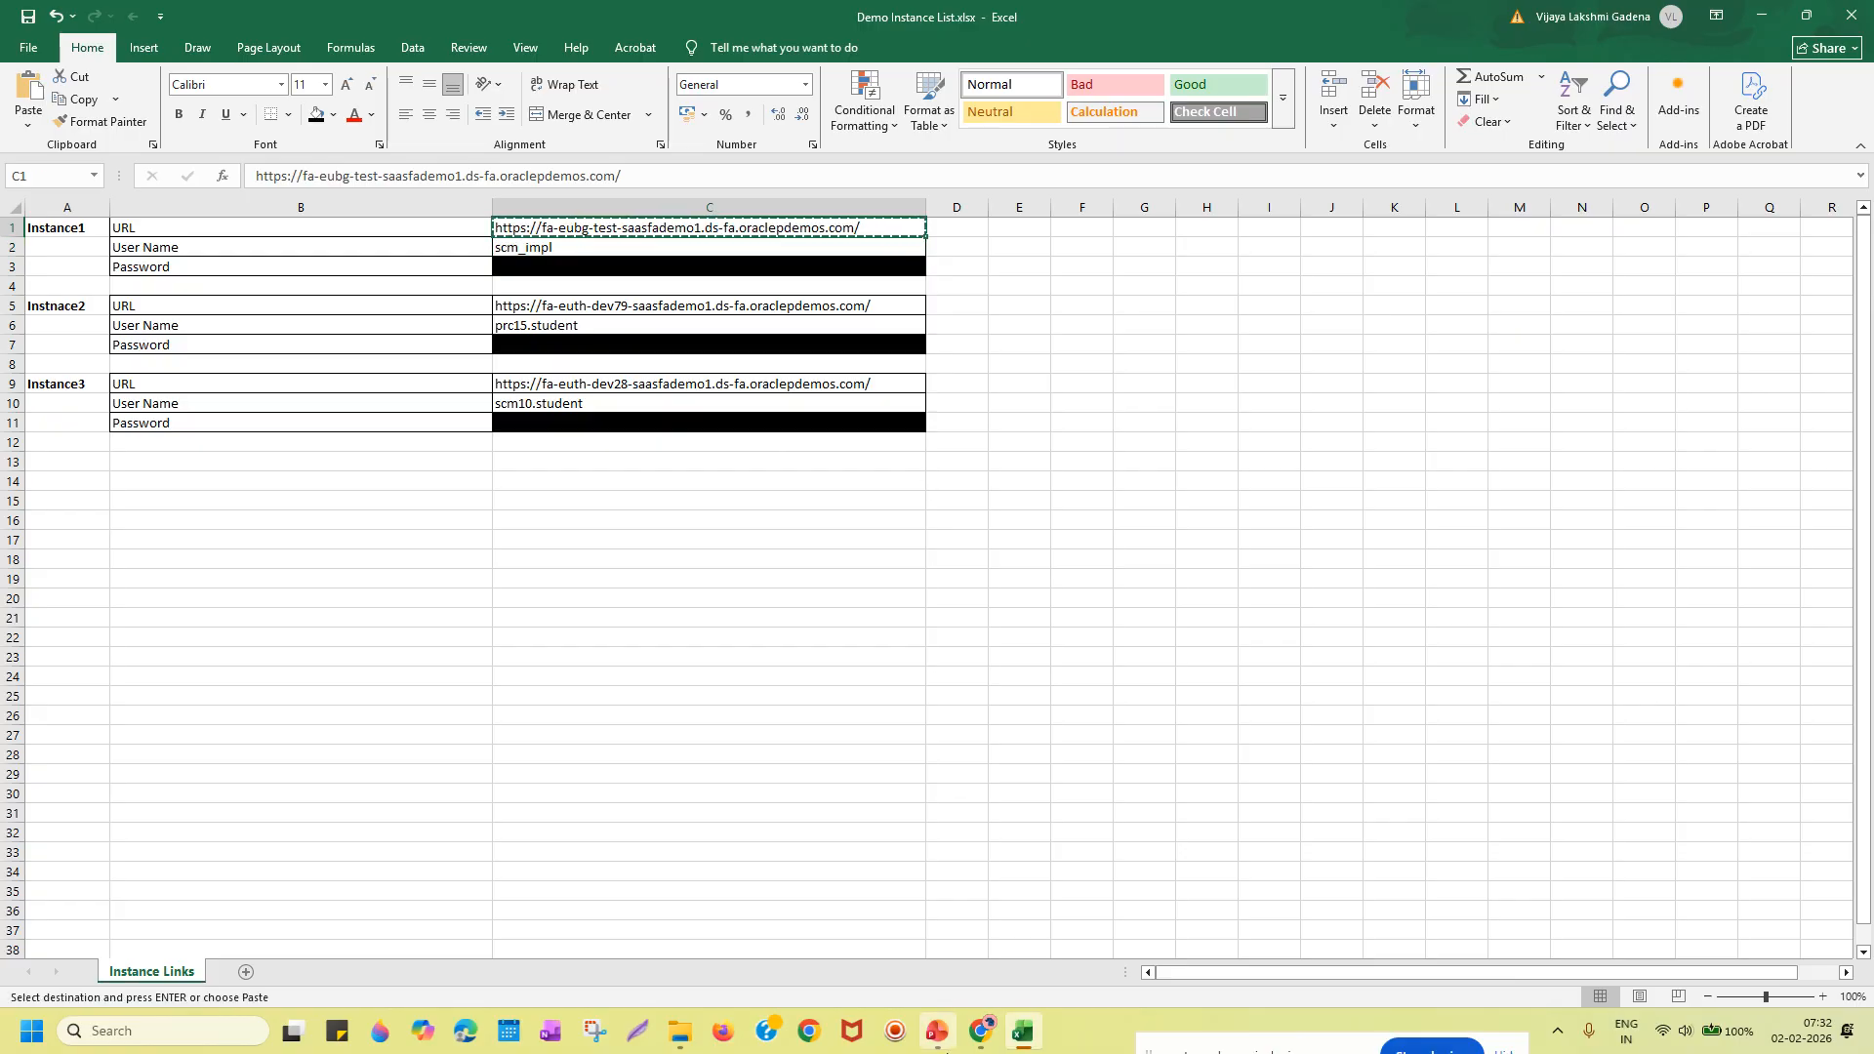
# Bring the Oracle Fusion Chrome window back to the front.
pyautogui.moveTo(982, 1032)
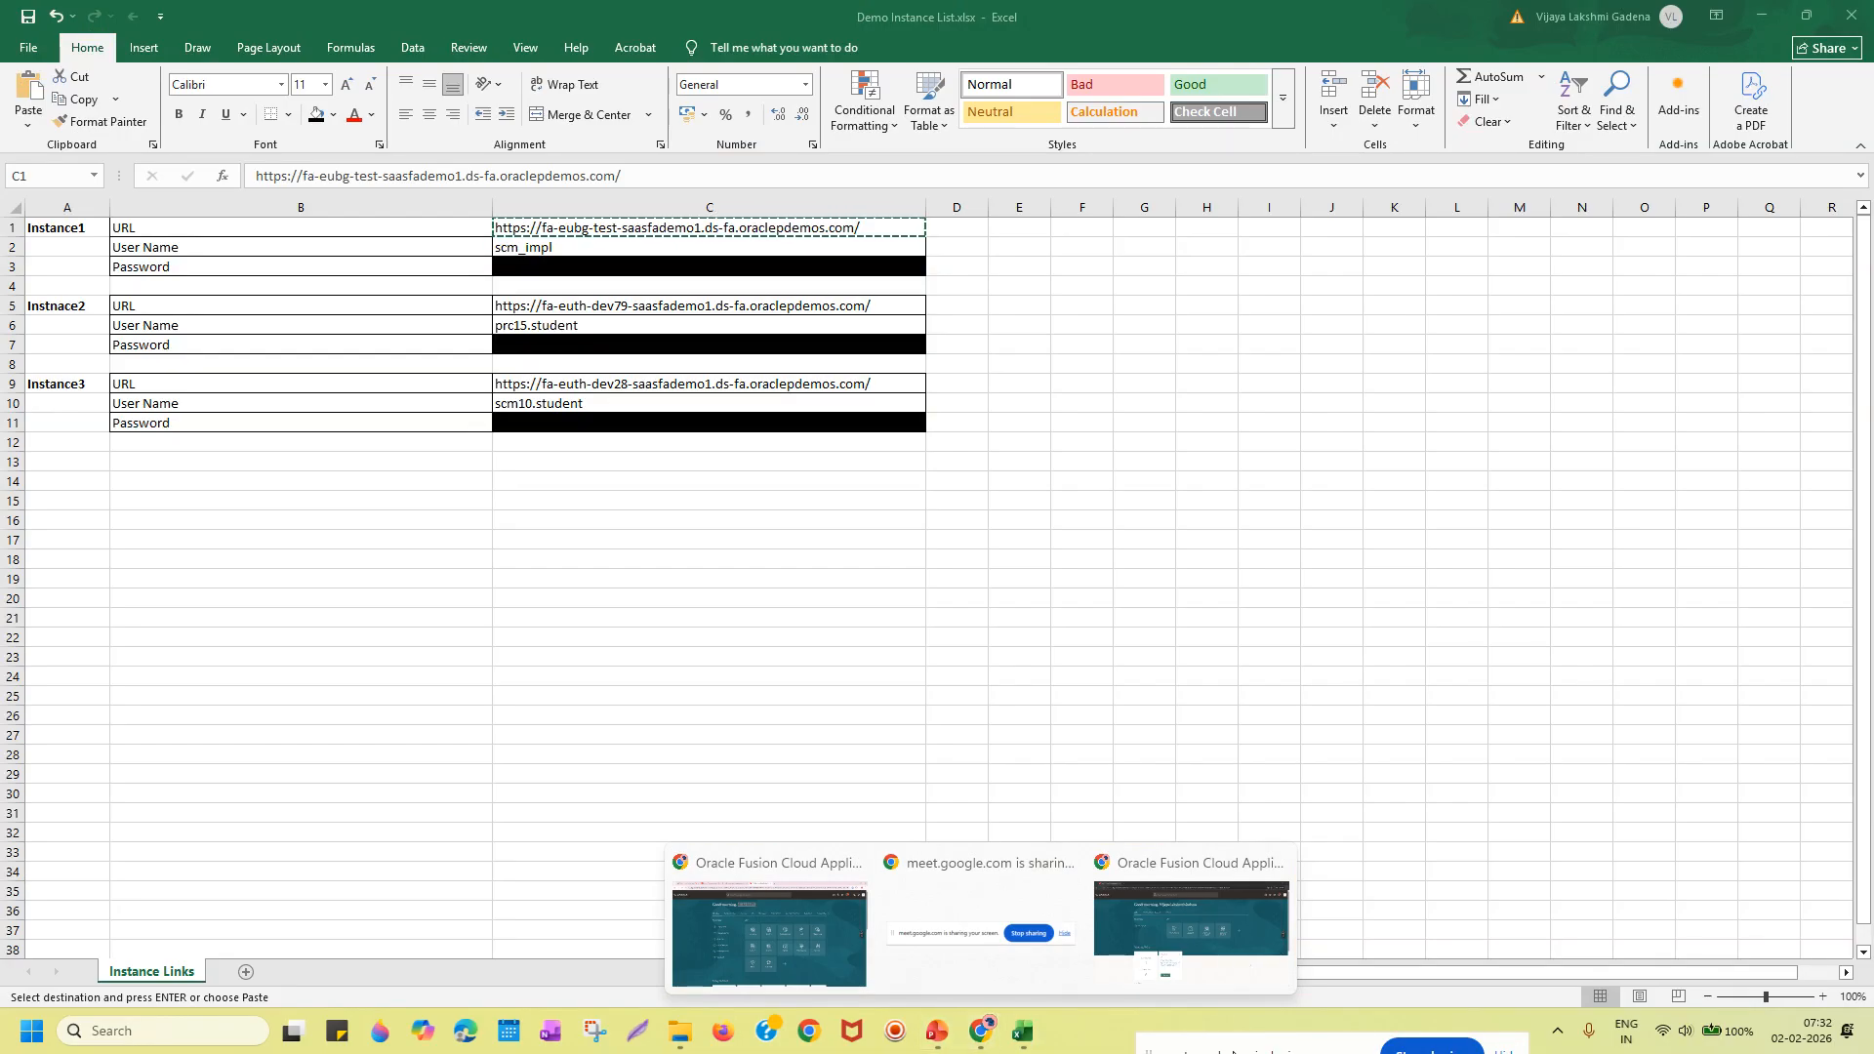
pyautogui.moveTo(1238, 1048); pyautogui.dragTo(1277, 910)
pyautogui.moveTo(982, 1032)
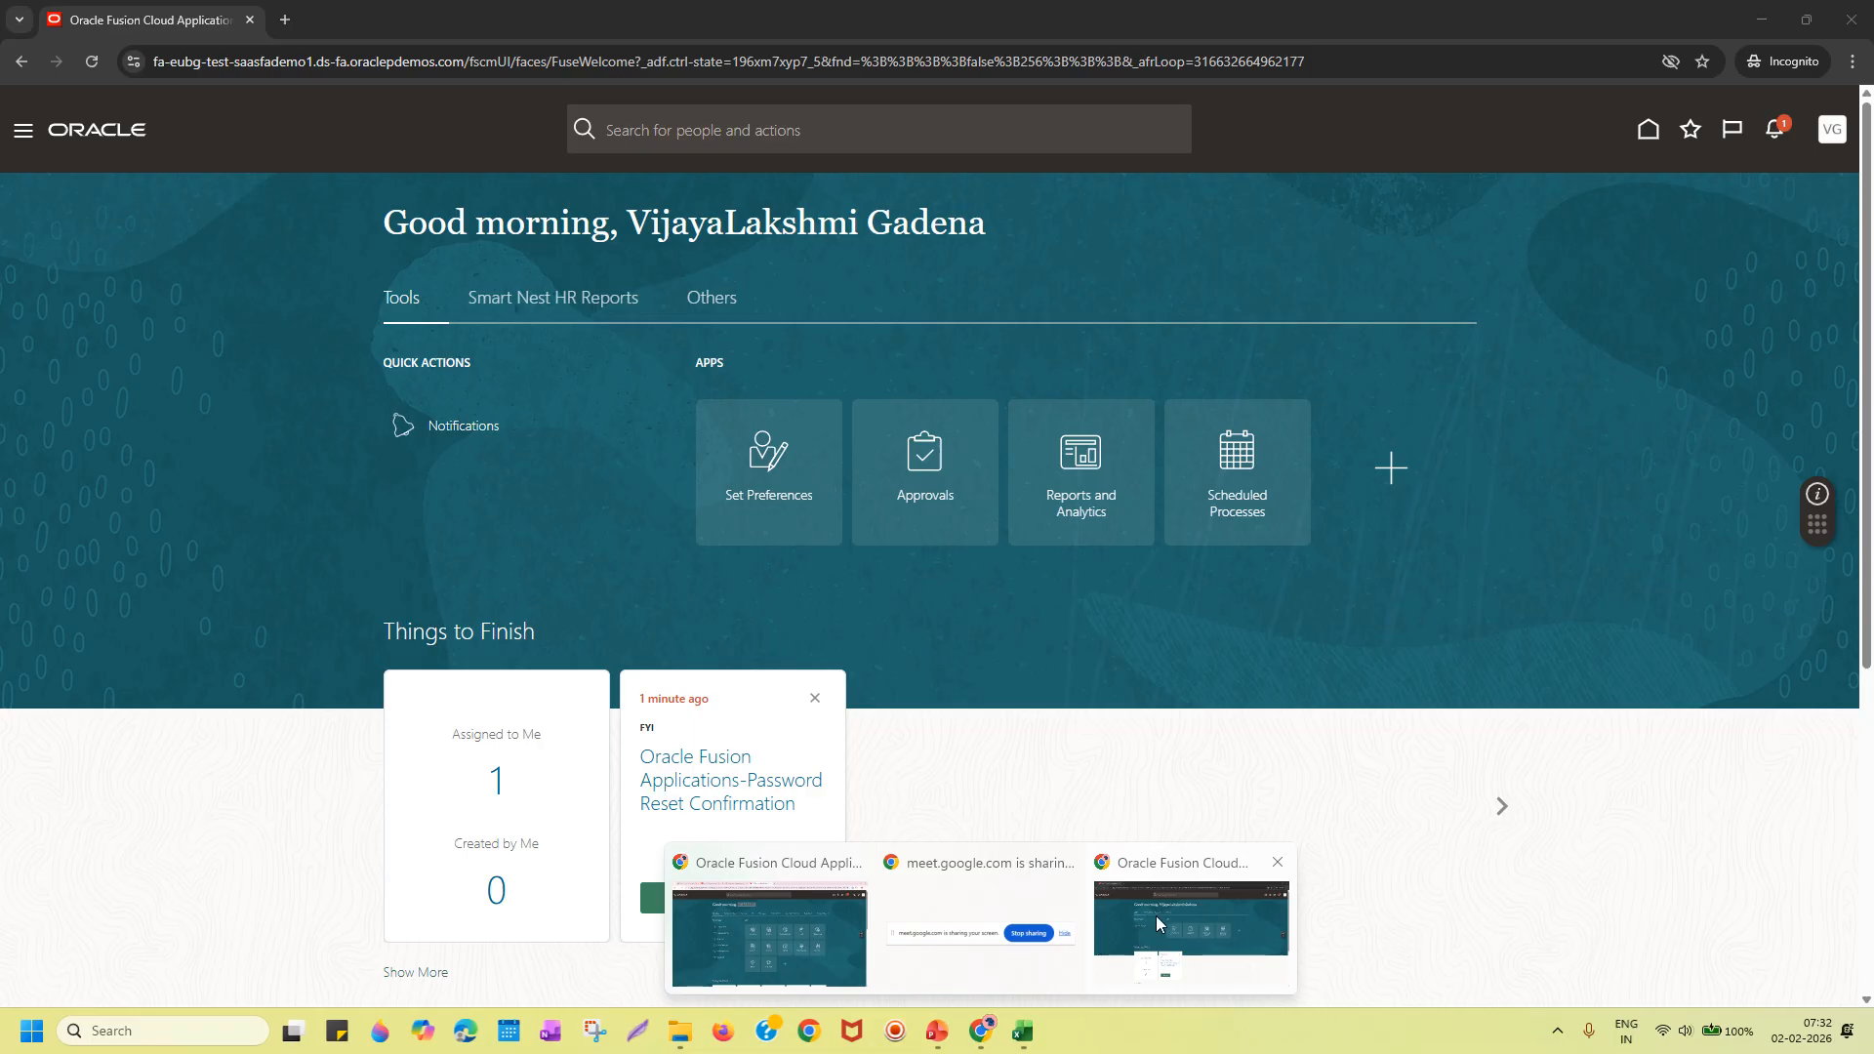
pyautogui.click(1156, 916)
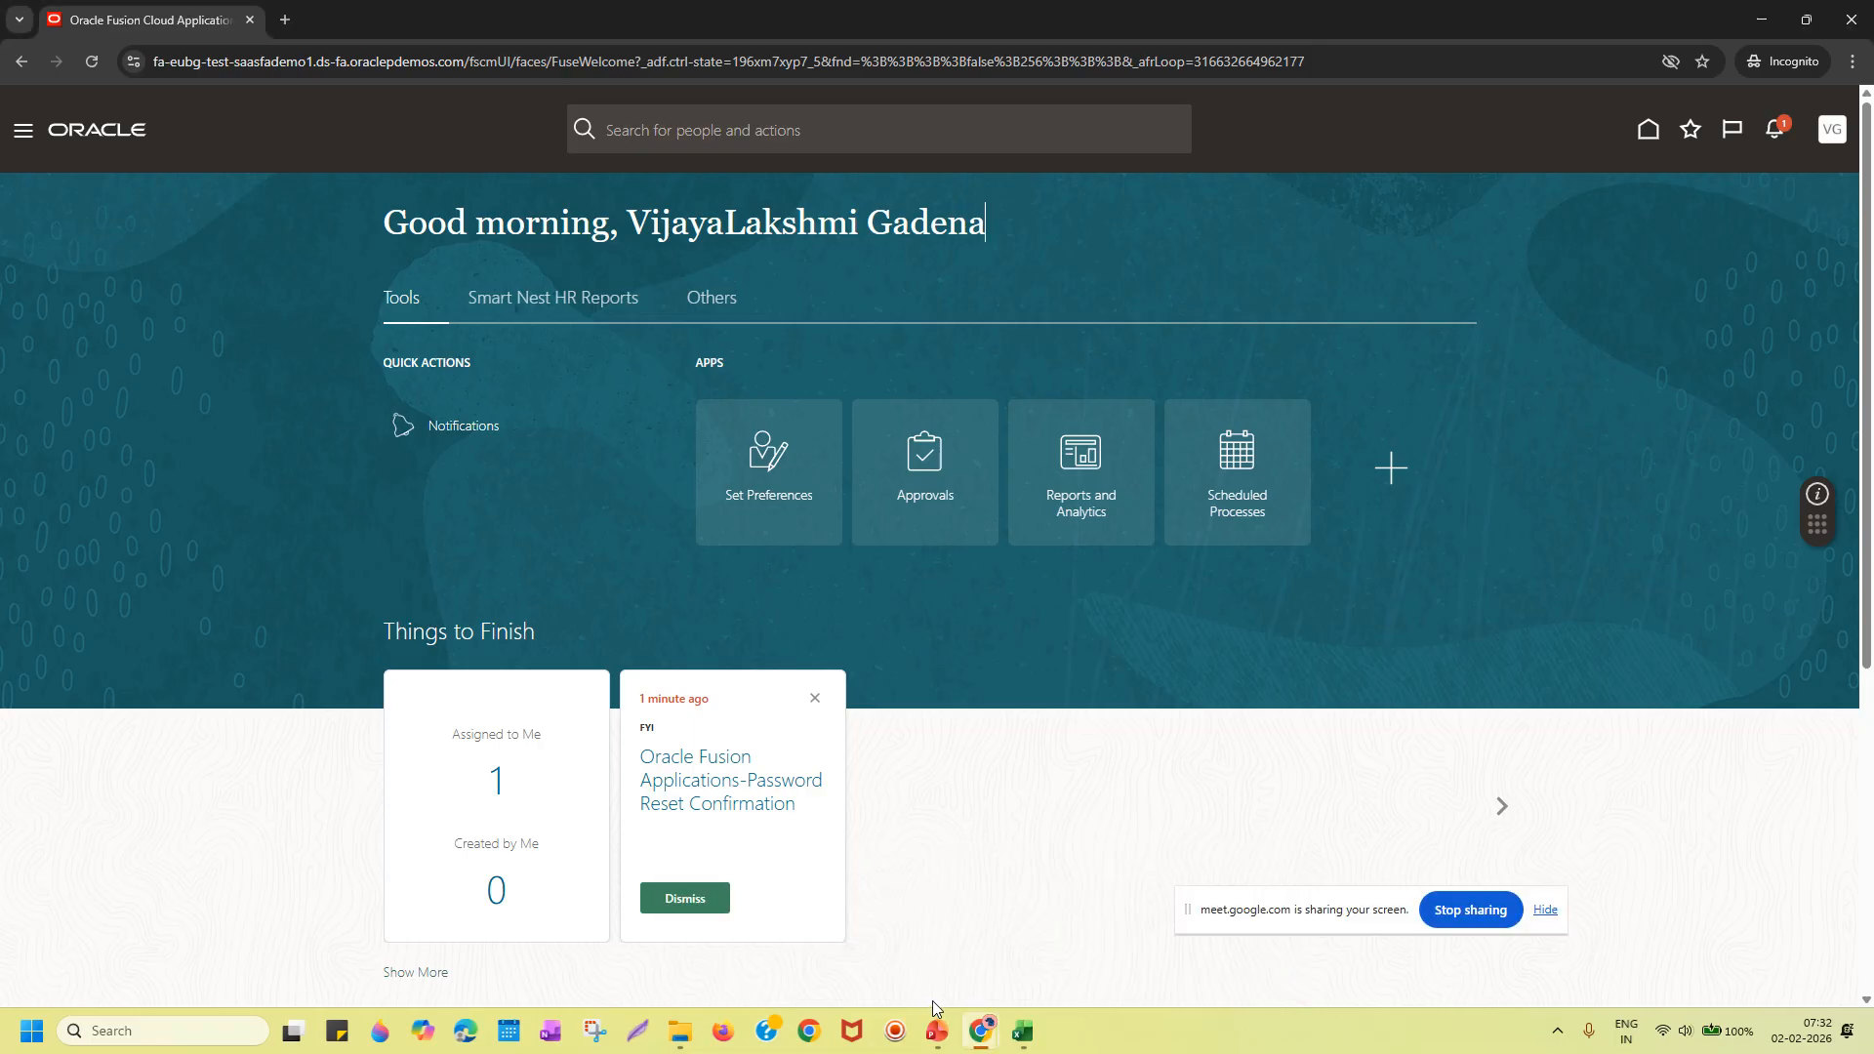
# Switch to the administrator's SCM IMPL Fusion window.
pyautogui.moveTo(983, 1044)
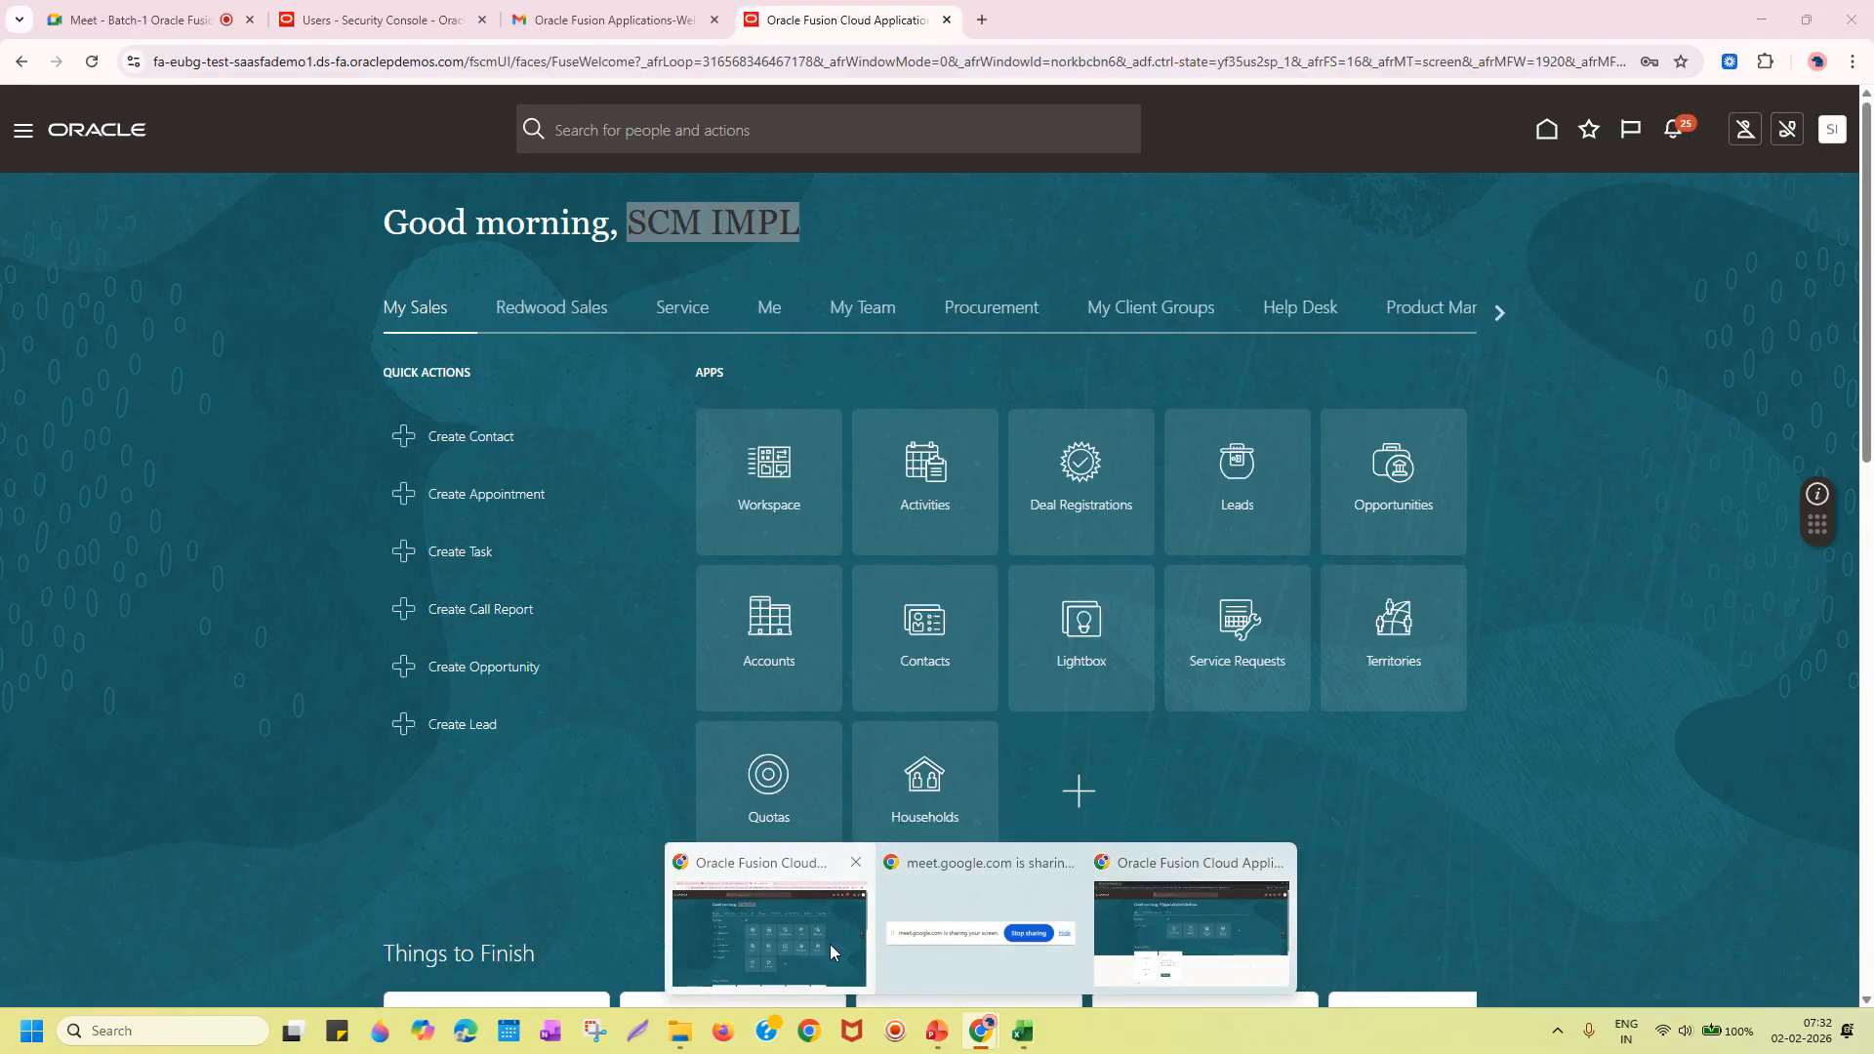
pyautogui.click(831, 946)
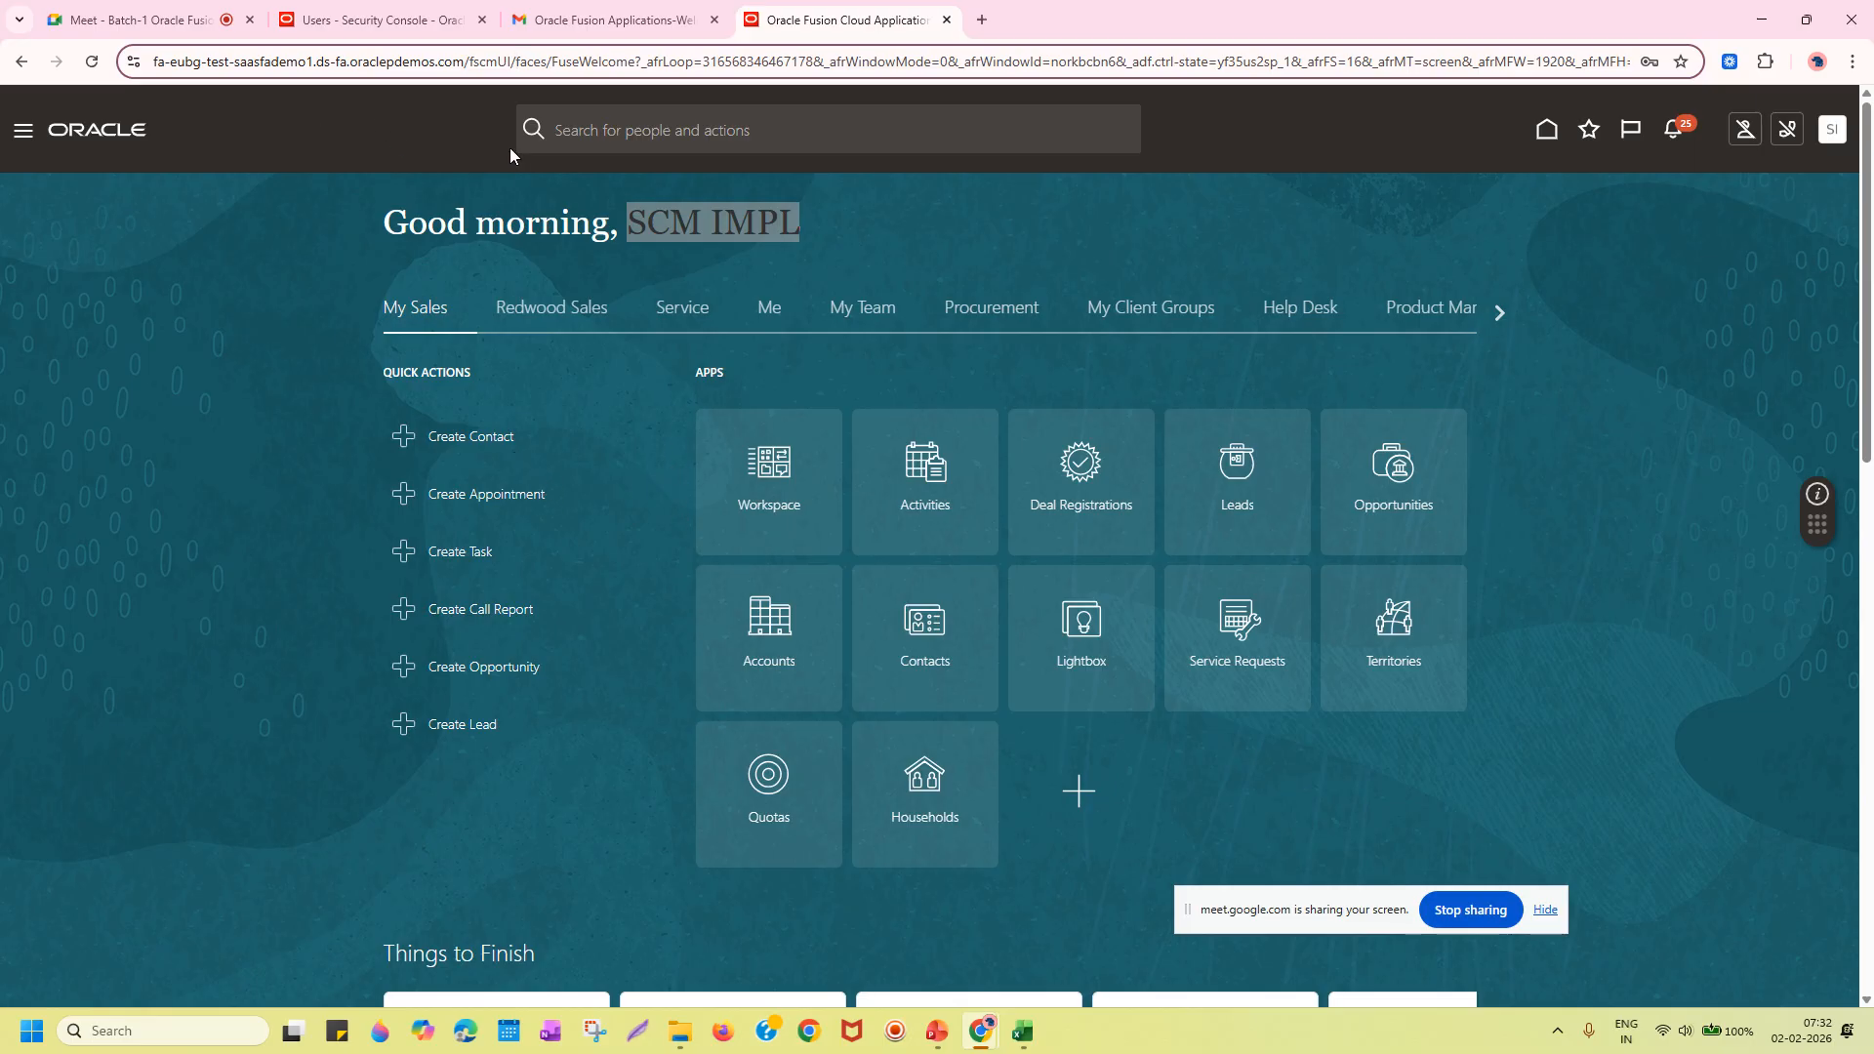
pyautogui.click(945, 1033)
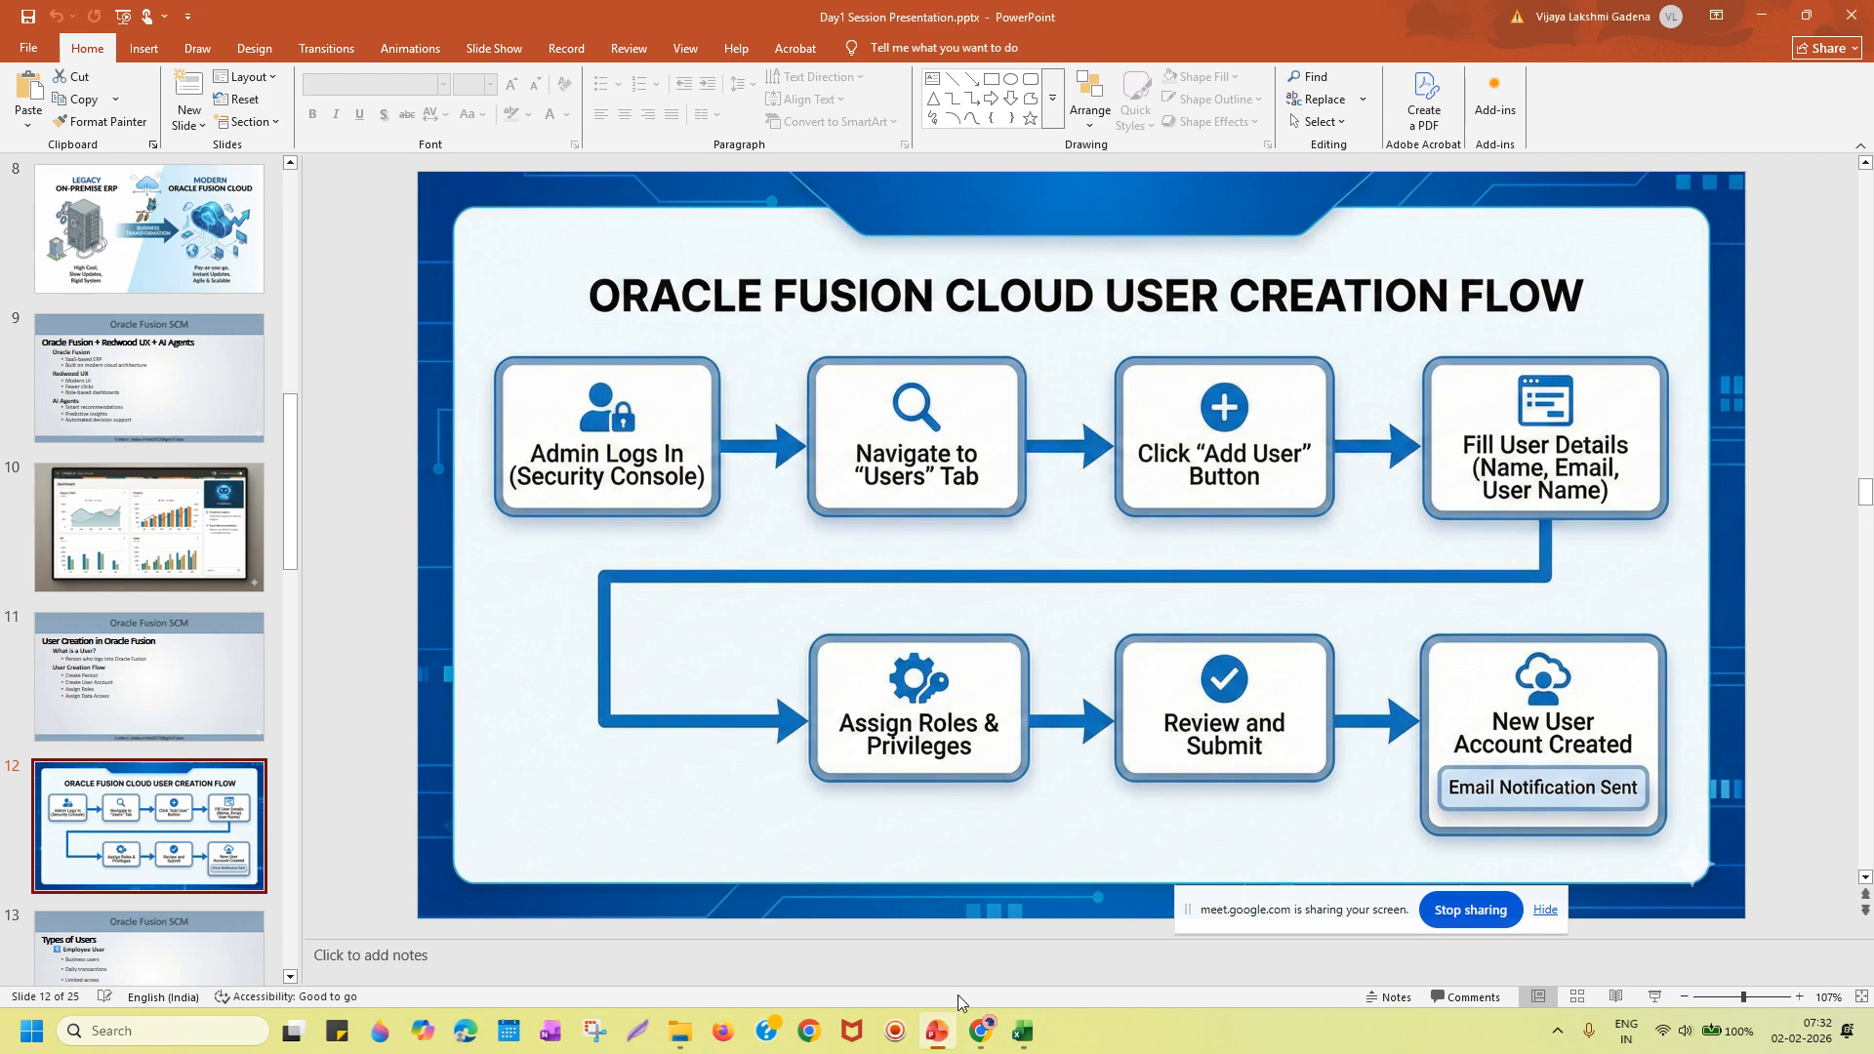
pyautogui.moveTo(972, 1031)
pyautogui.moveTo(787, 963)
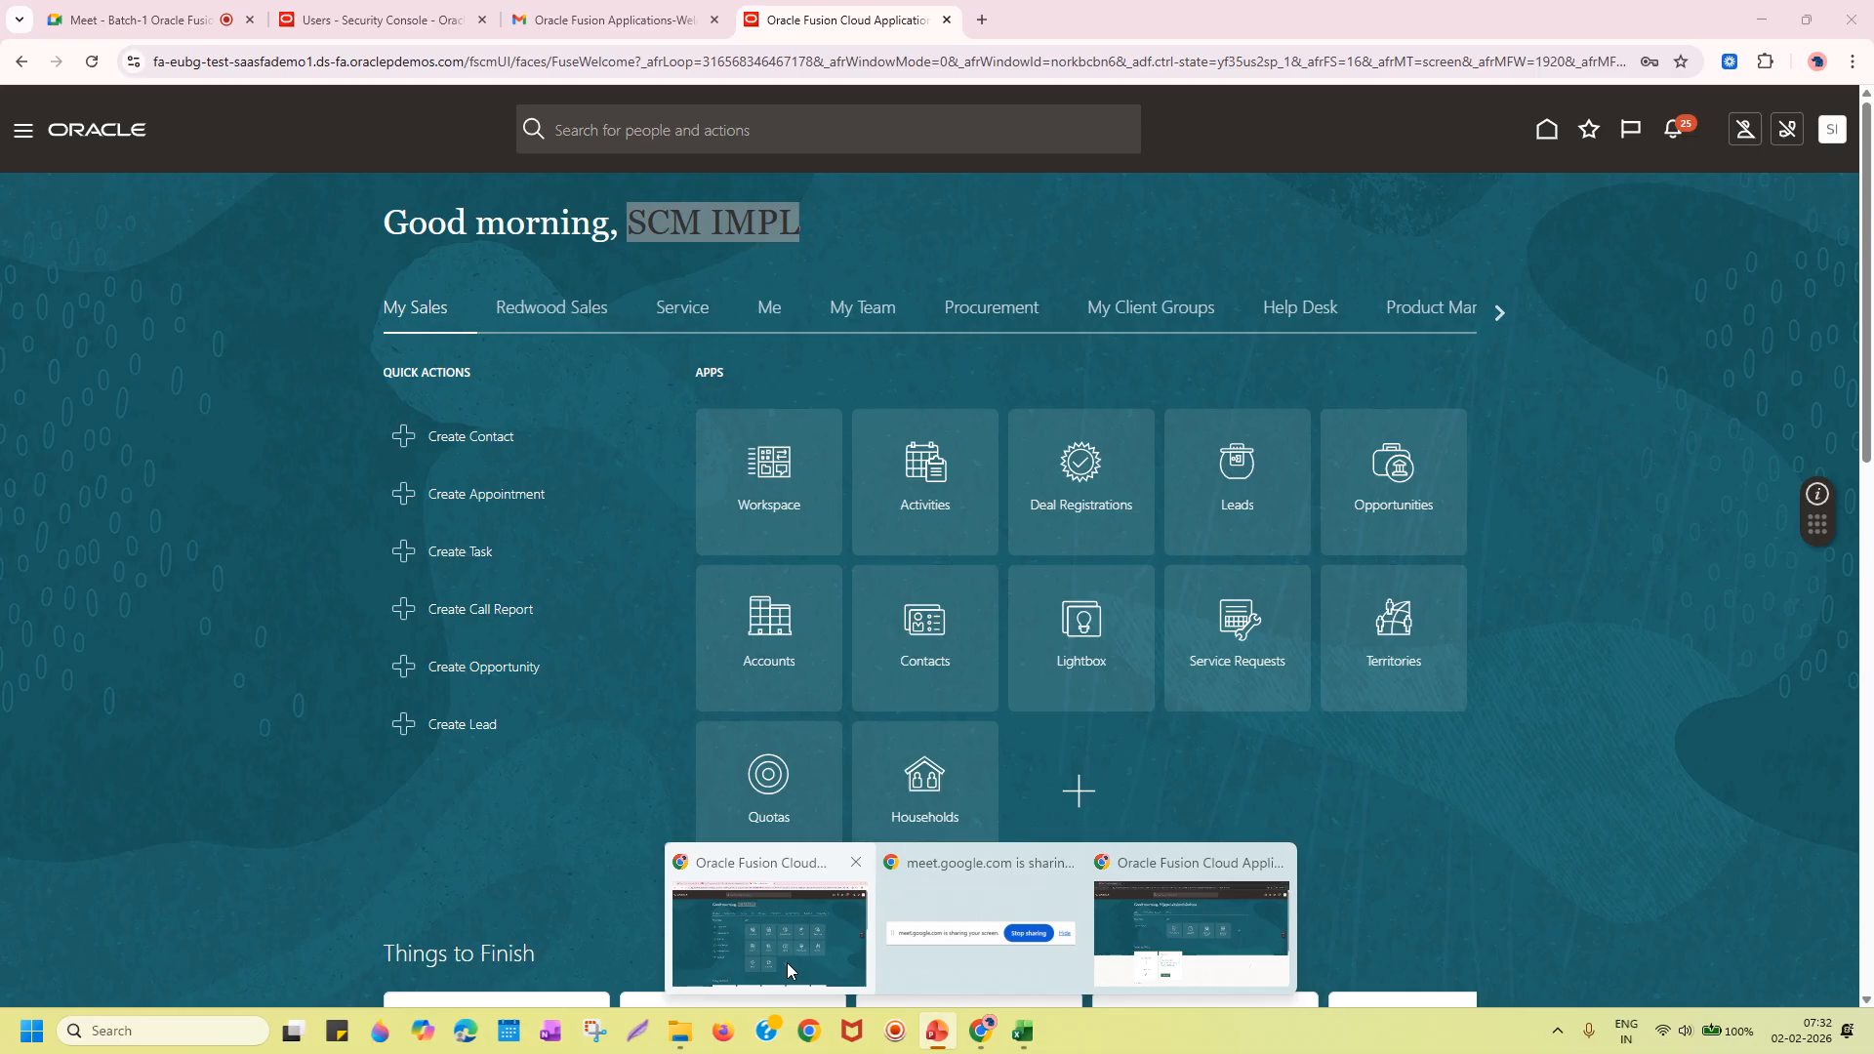
pyautogui.click(793, 963)
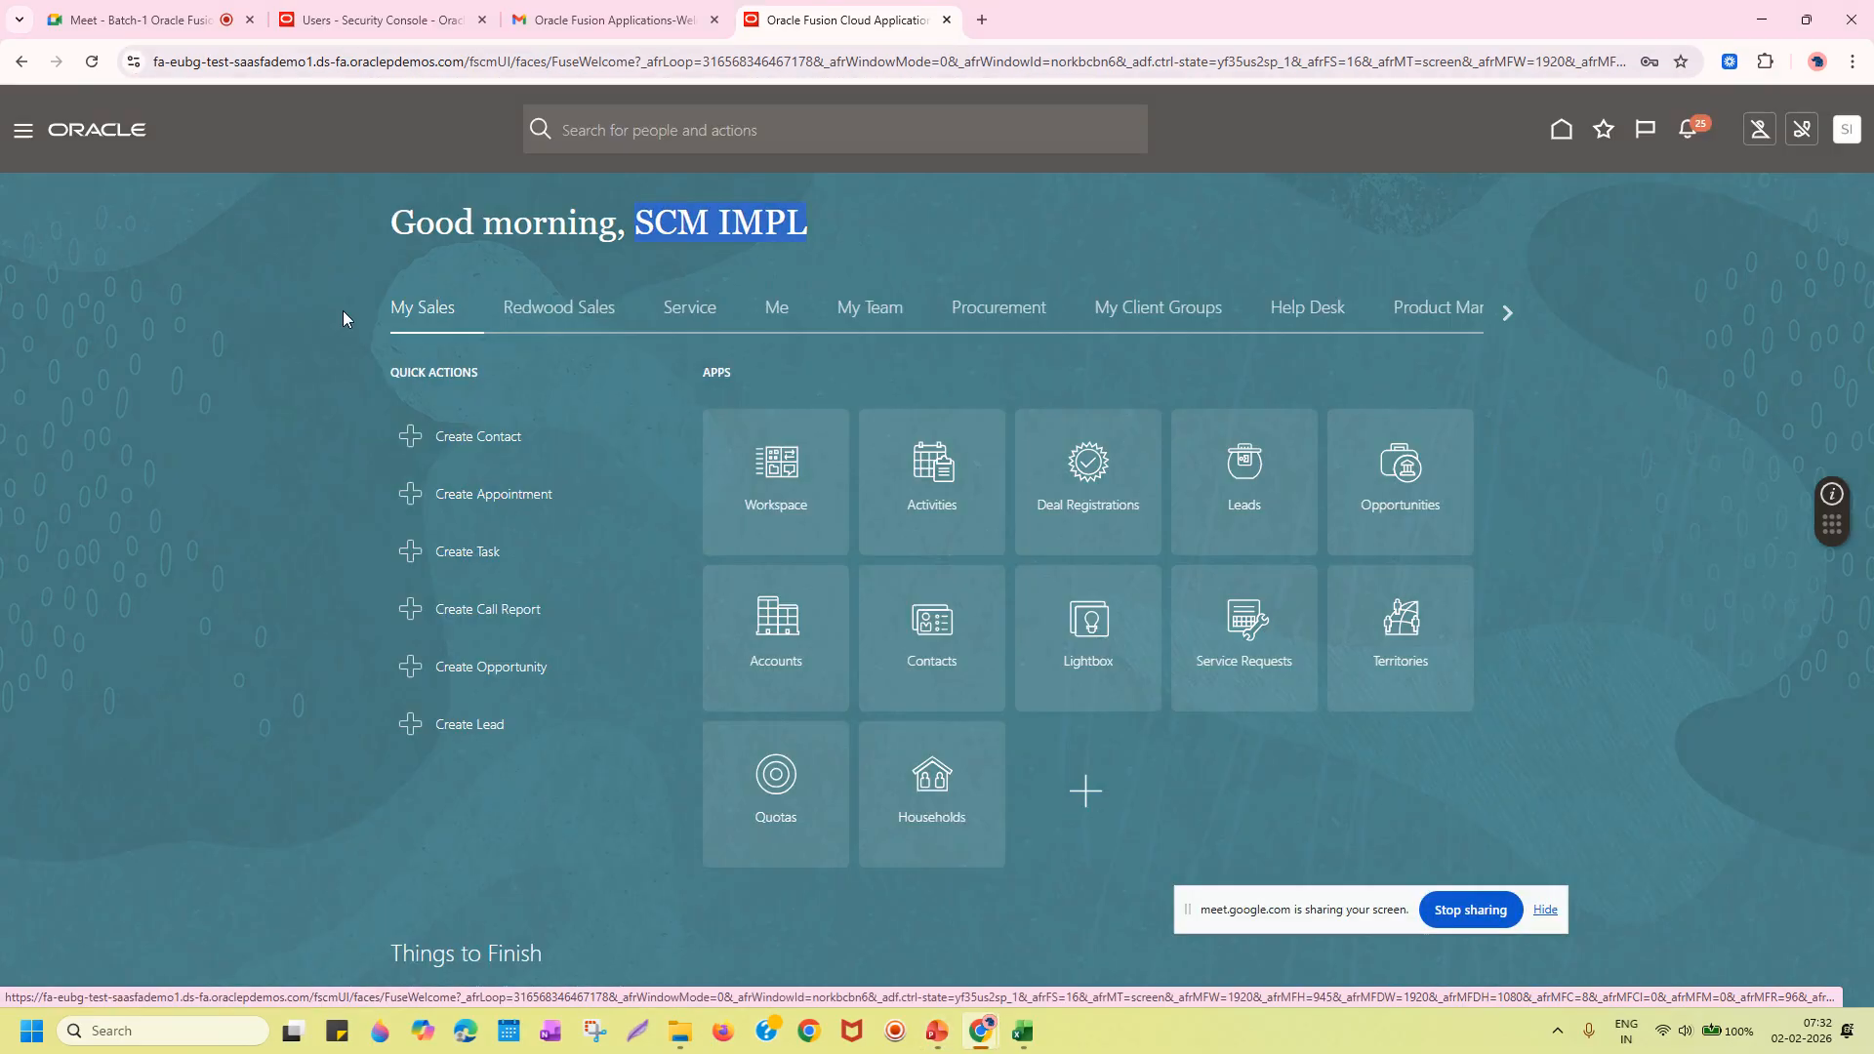
# Launch the Security Console from the Navigator's Tools section.
pyautogui.click(23, 138)
pyautogui.moveTo(753, 364); pyautogui.dragTo(732, 849)
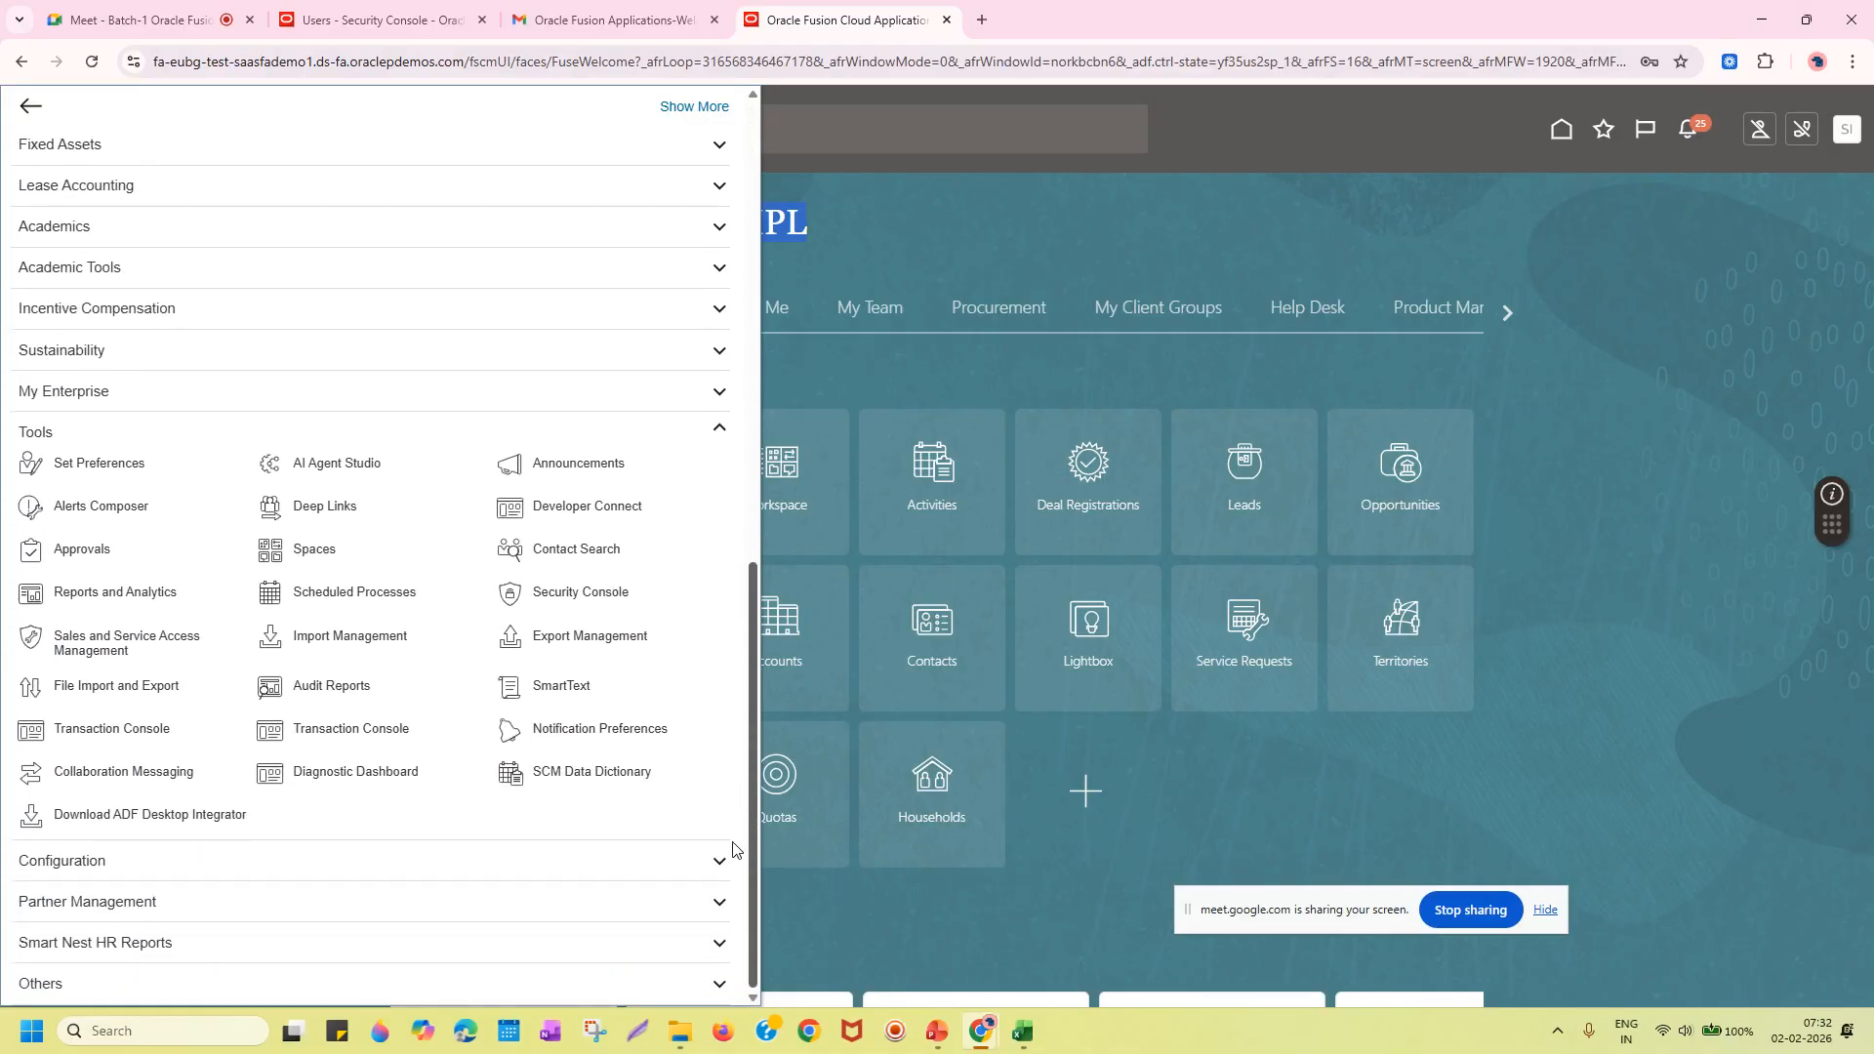
pyautogui.click(566, 597)
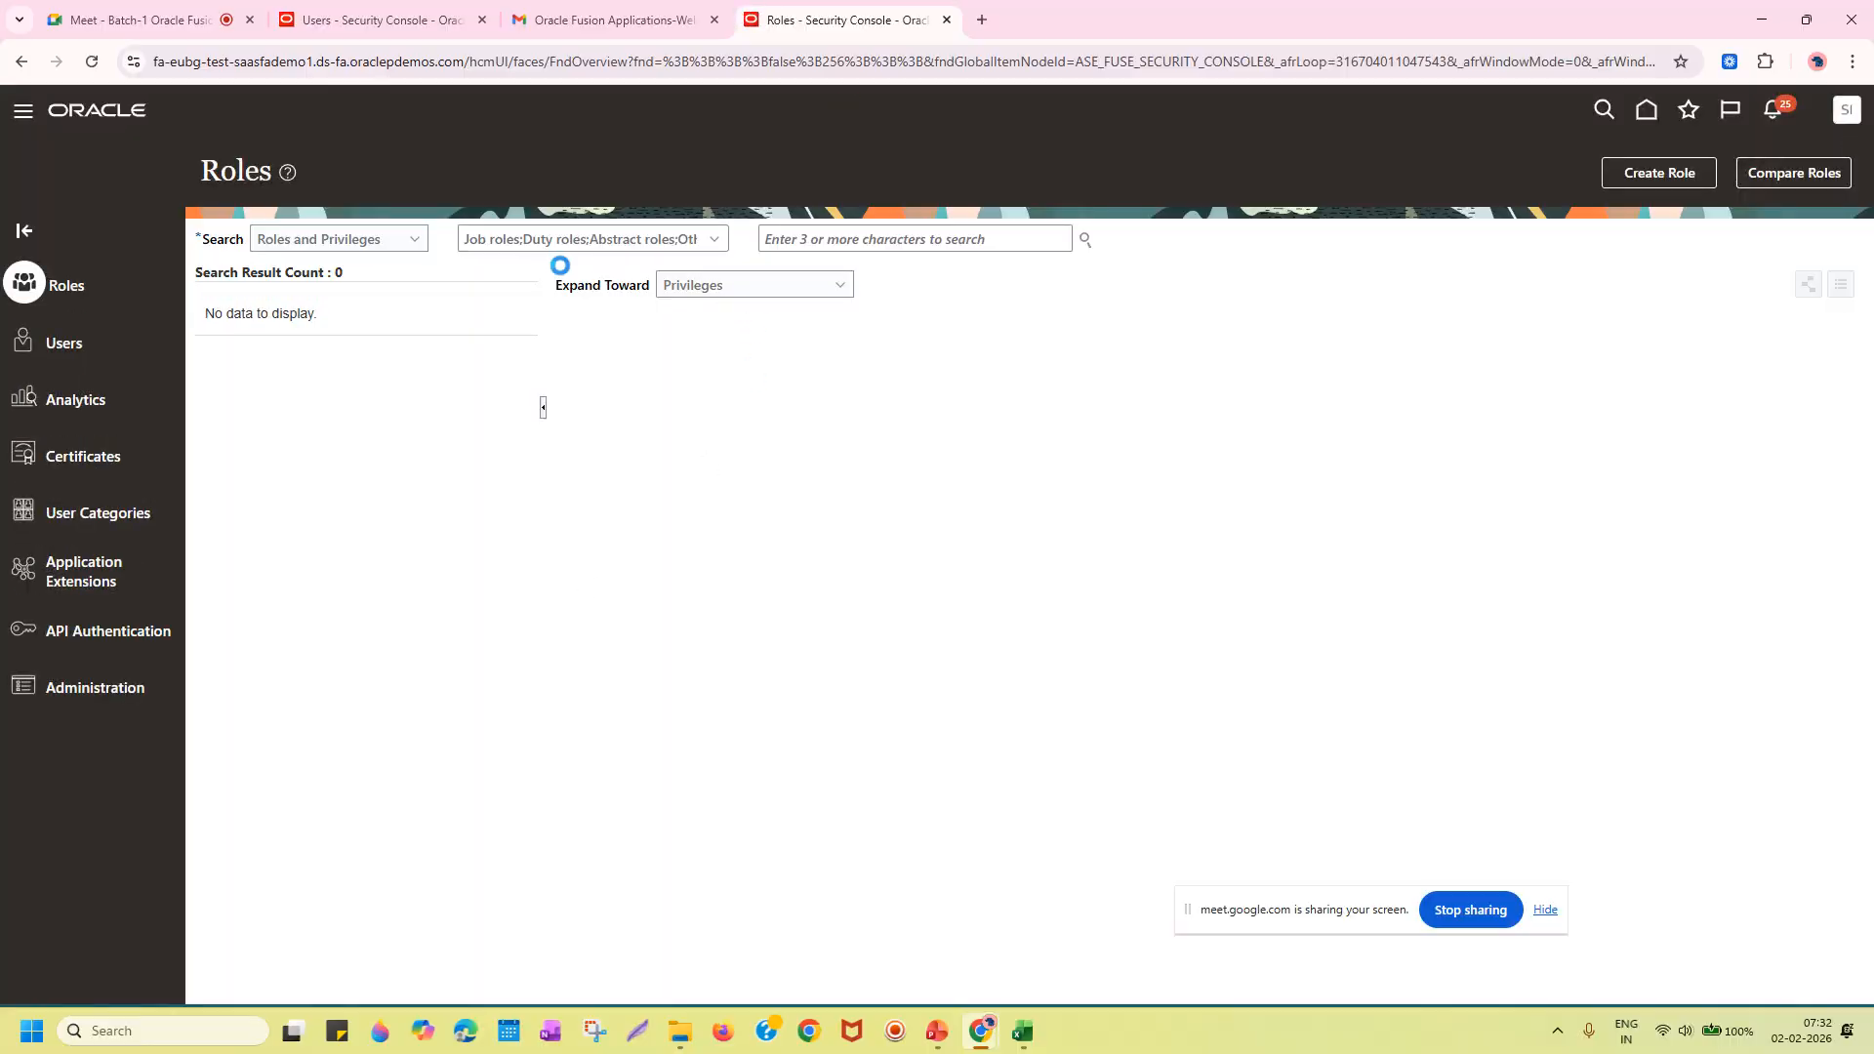
# Search Users by the new user's user name and open the matching account.
pyautogui.click(67, 345)
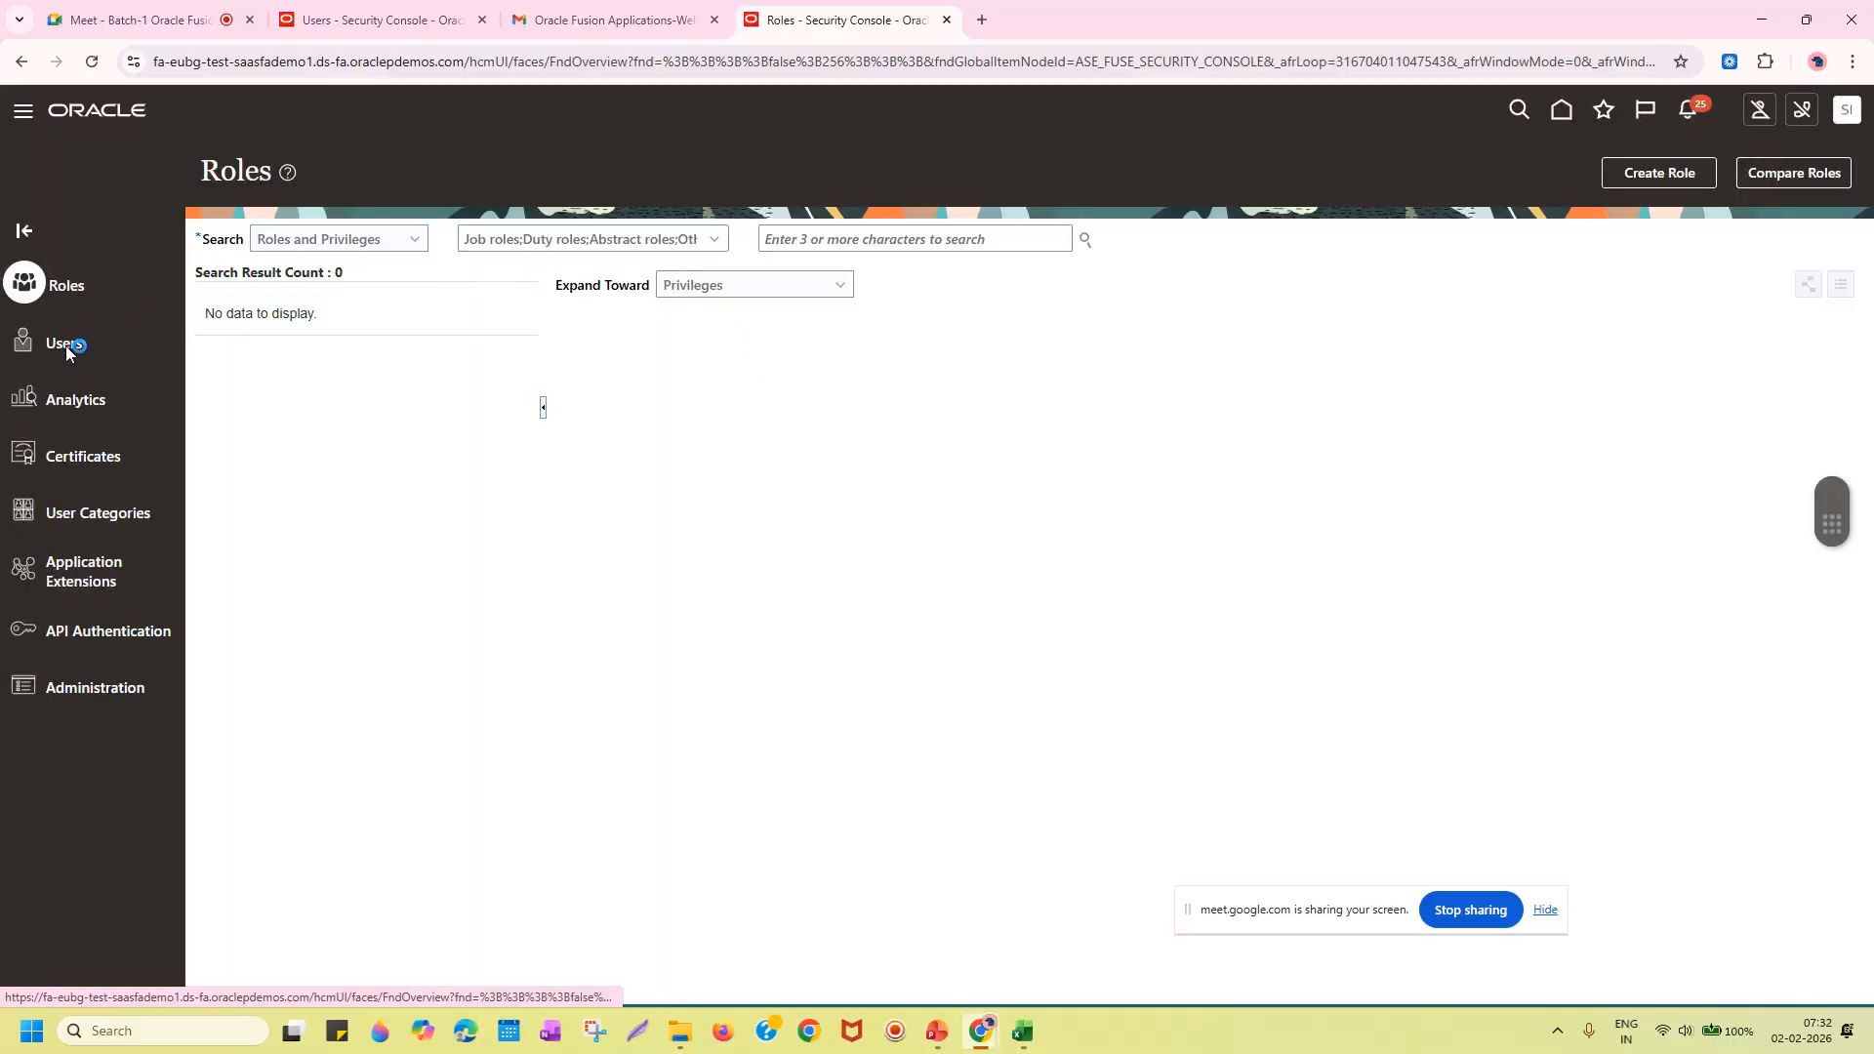
pyautogui.click(731, 240)
pyautogui.hotkey('ctrl', 'v')
pyautogui.hotkey('ctrl', 'a')
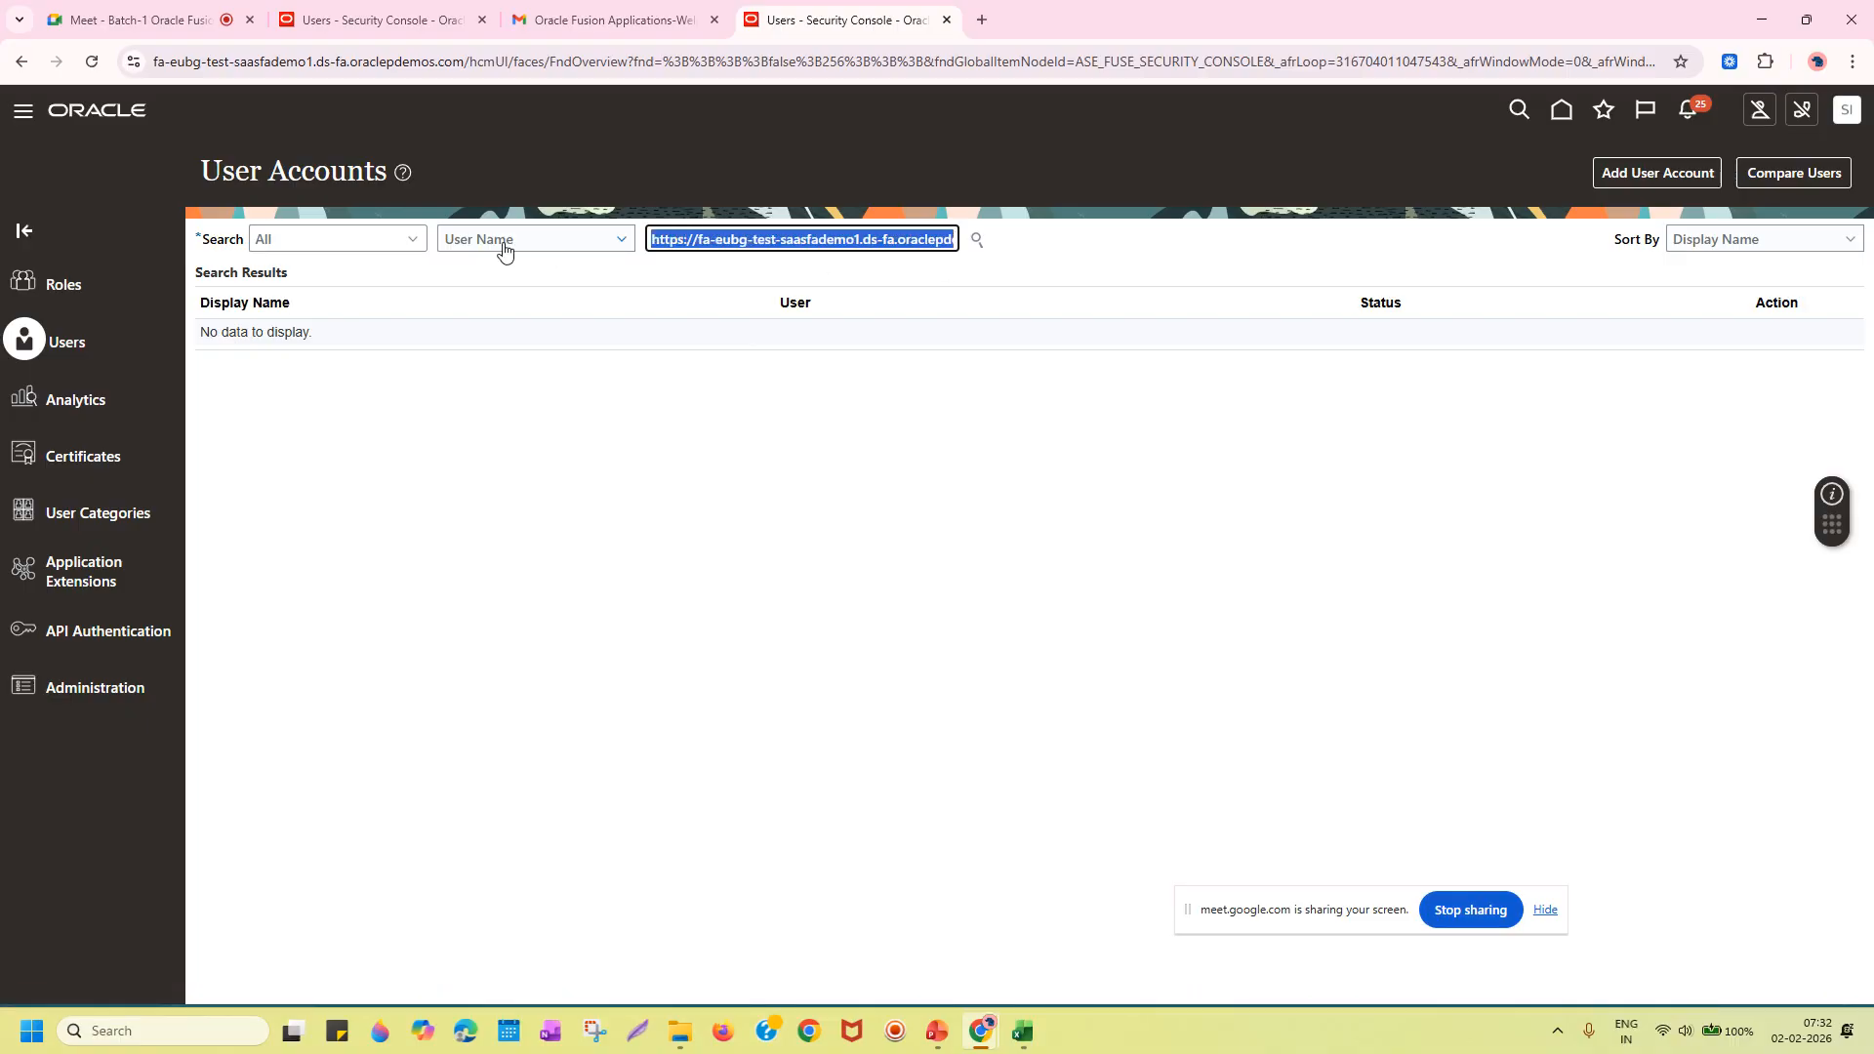
pyautogui.write('/')
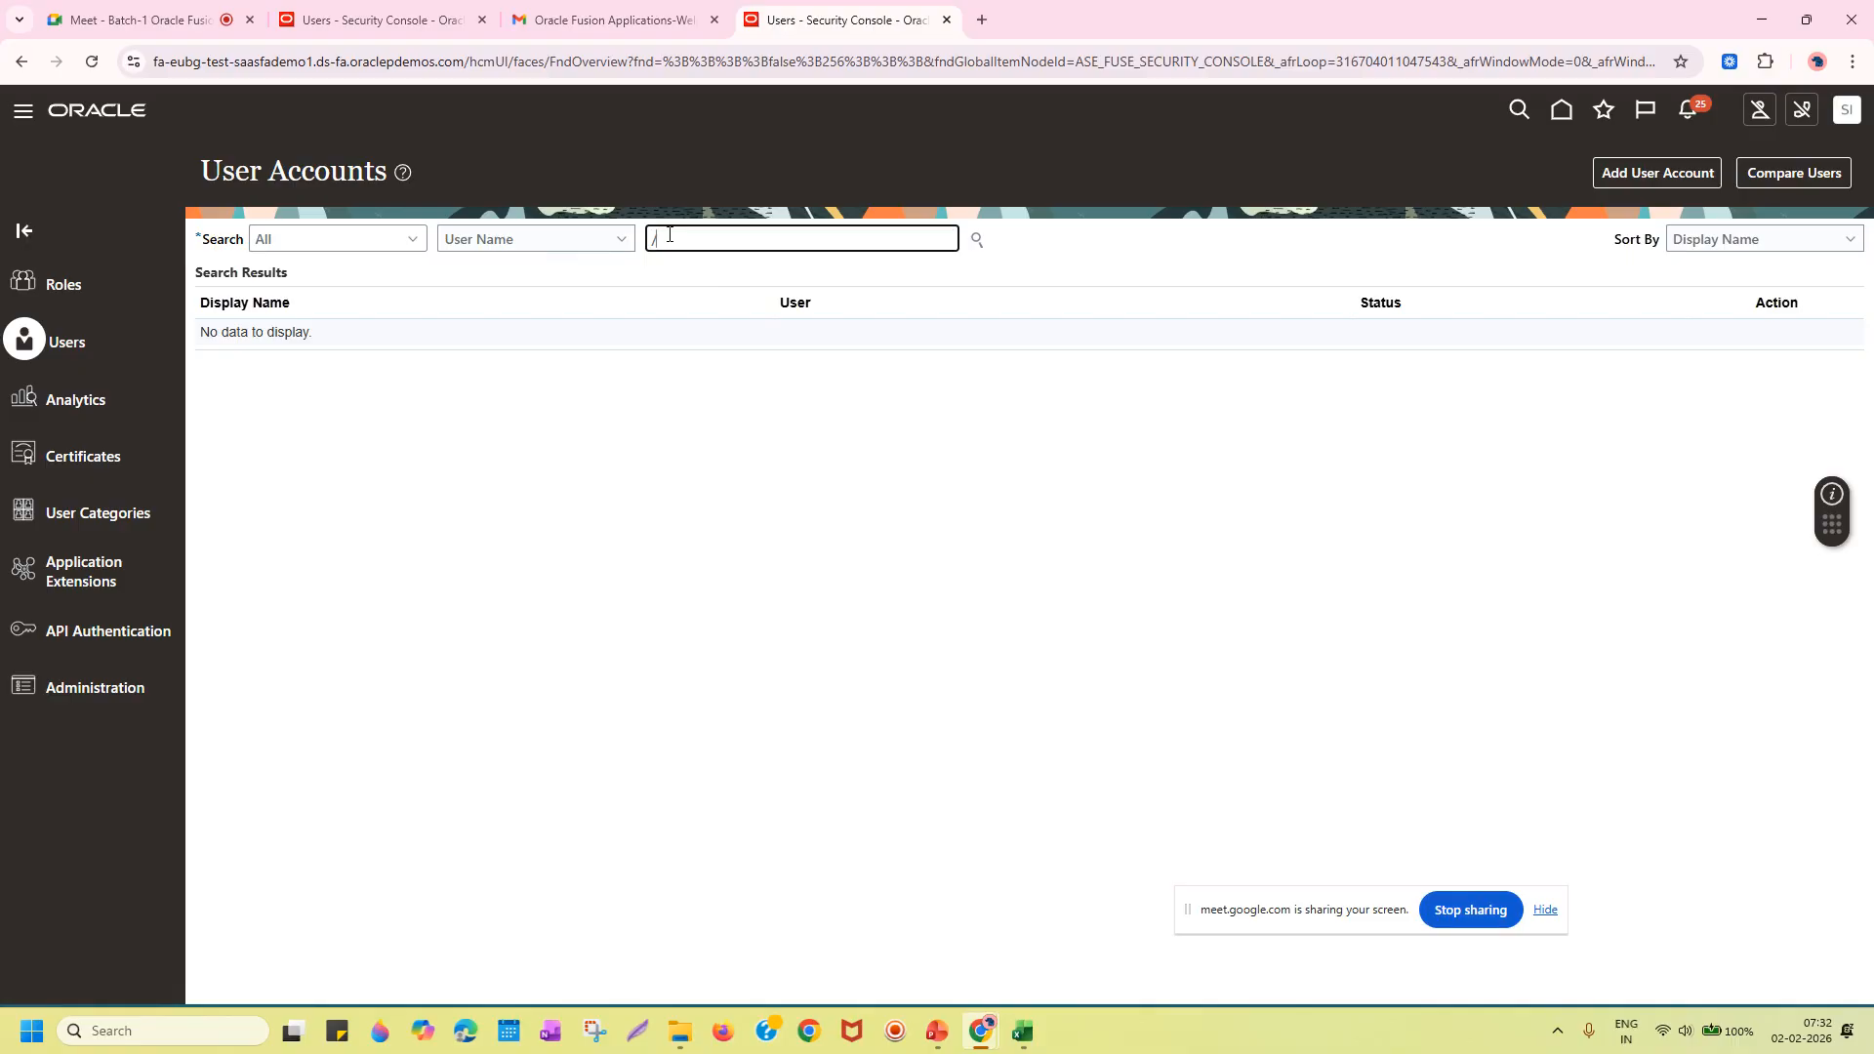
pyautogui.press('BackSpace')
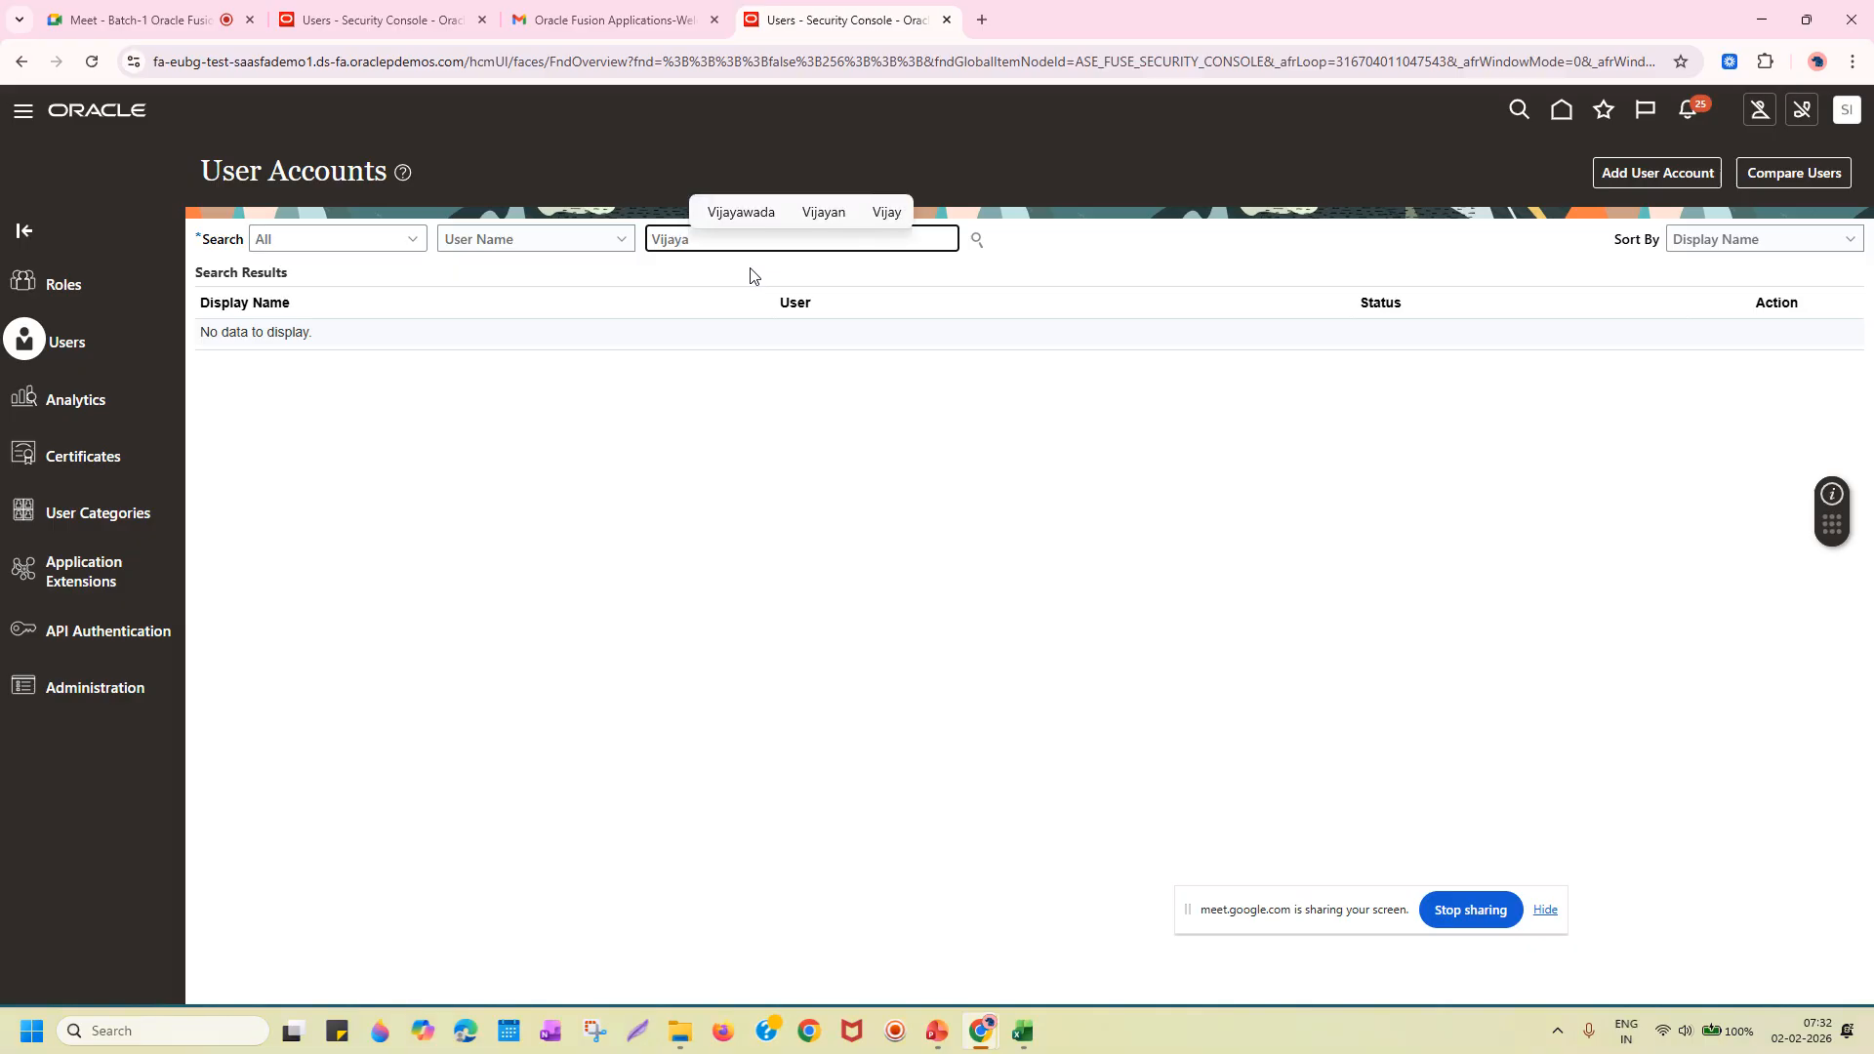
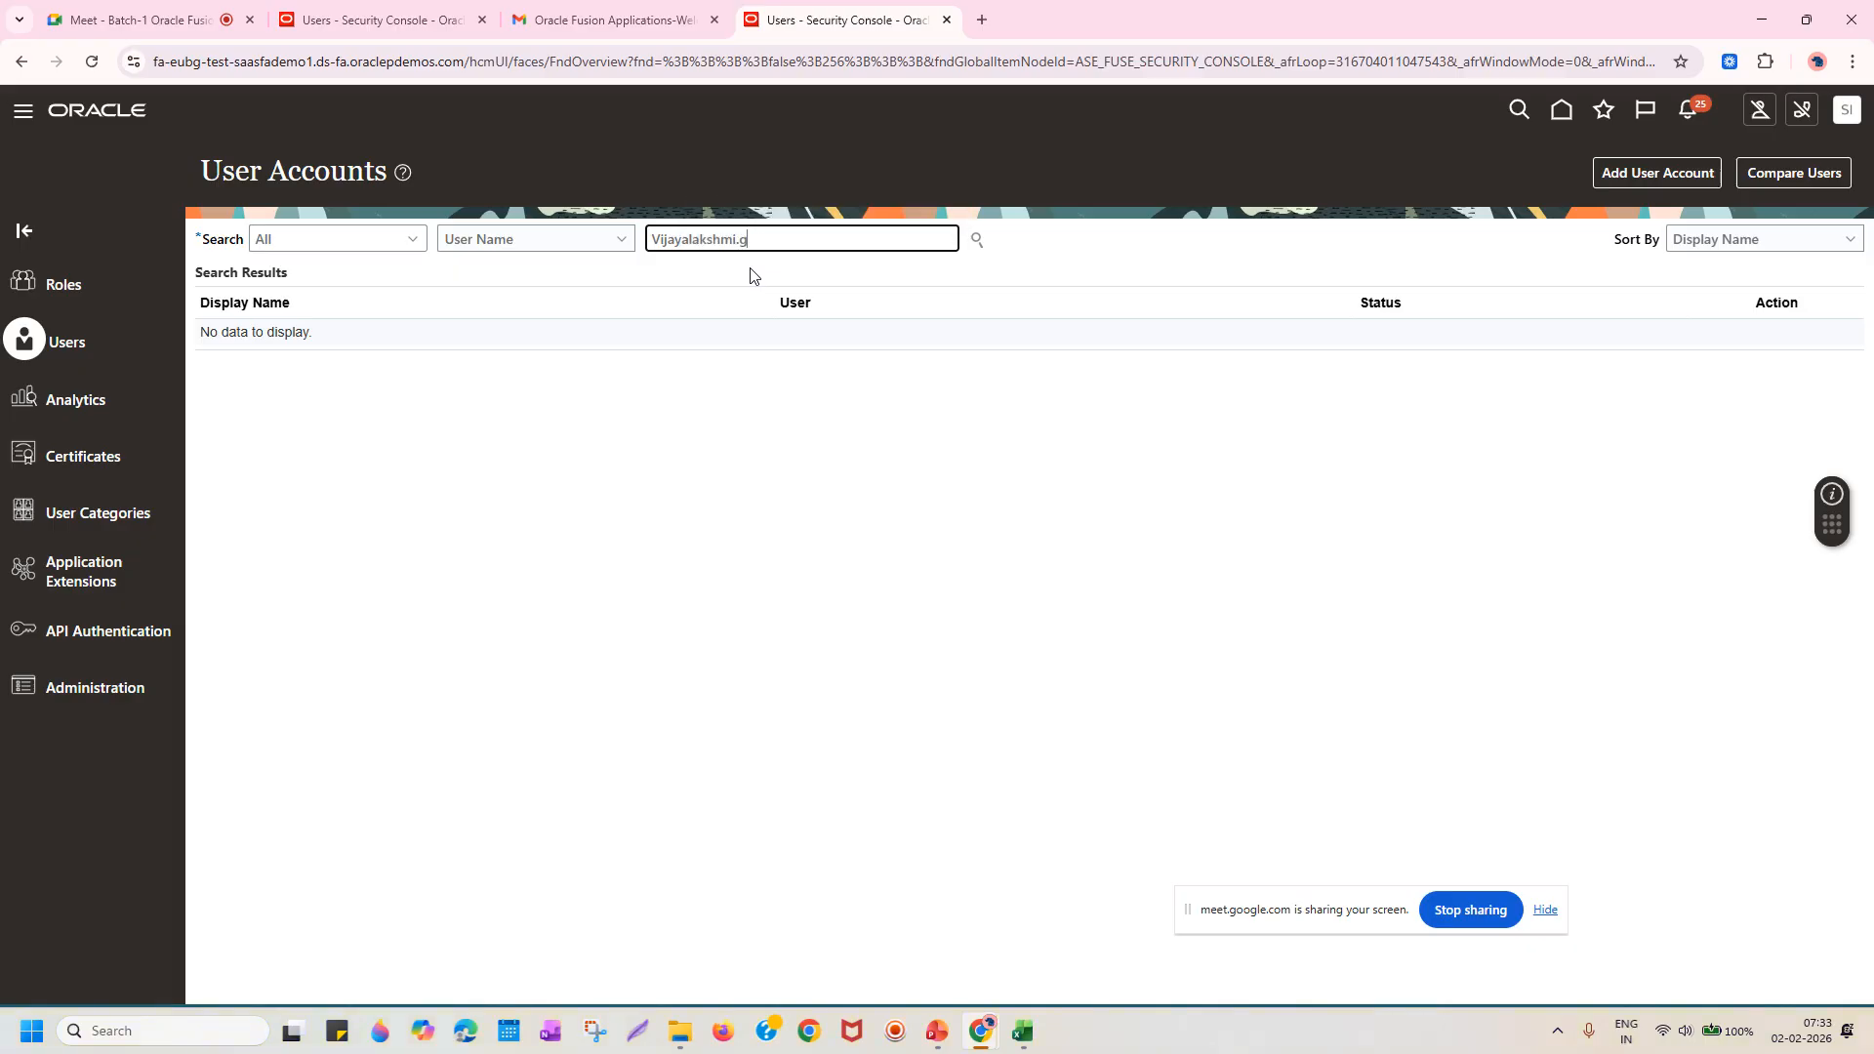
pyautogui.press('Return')
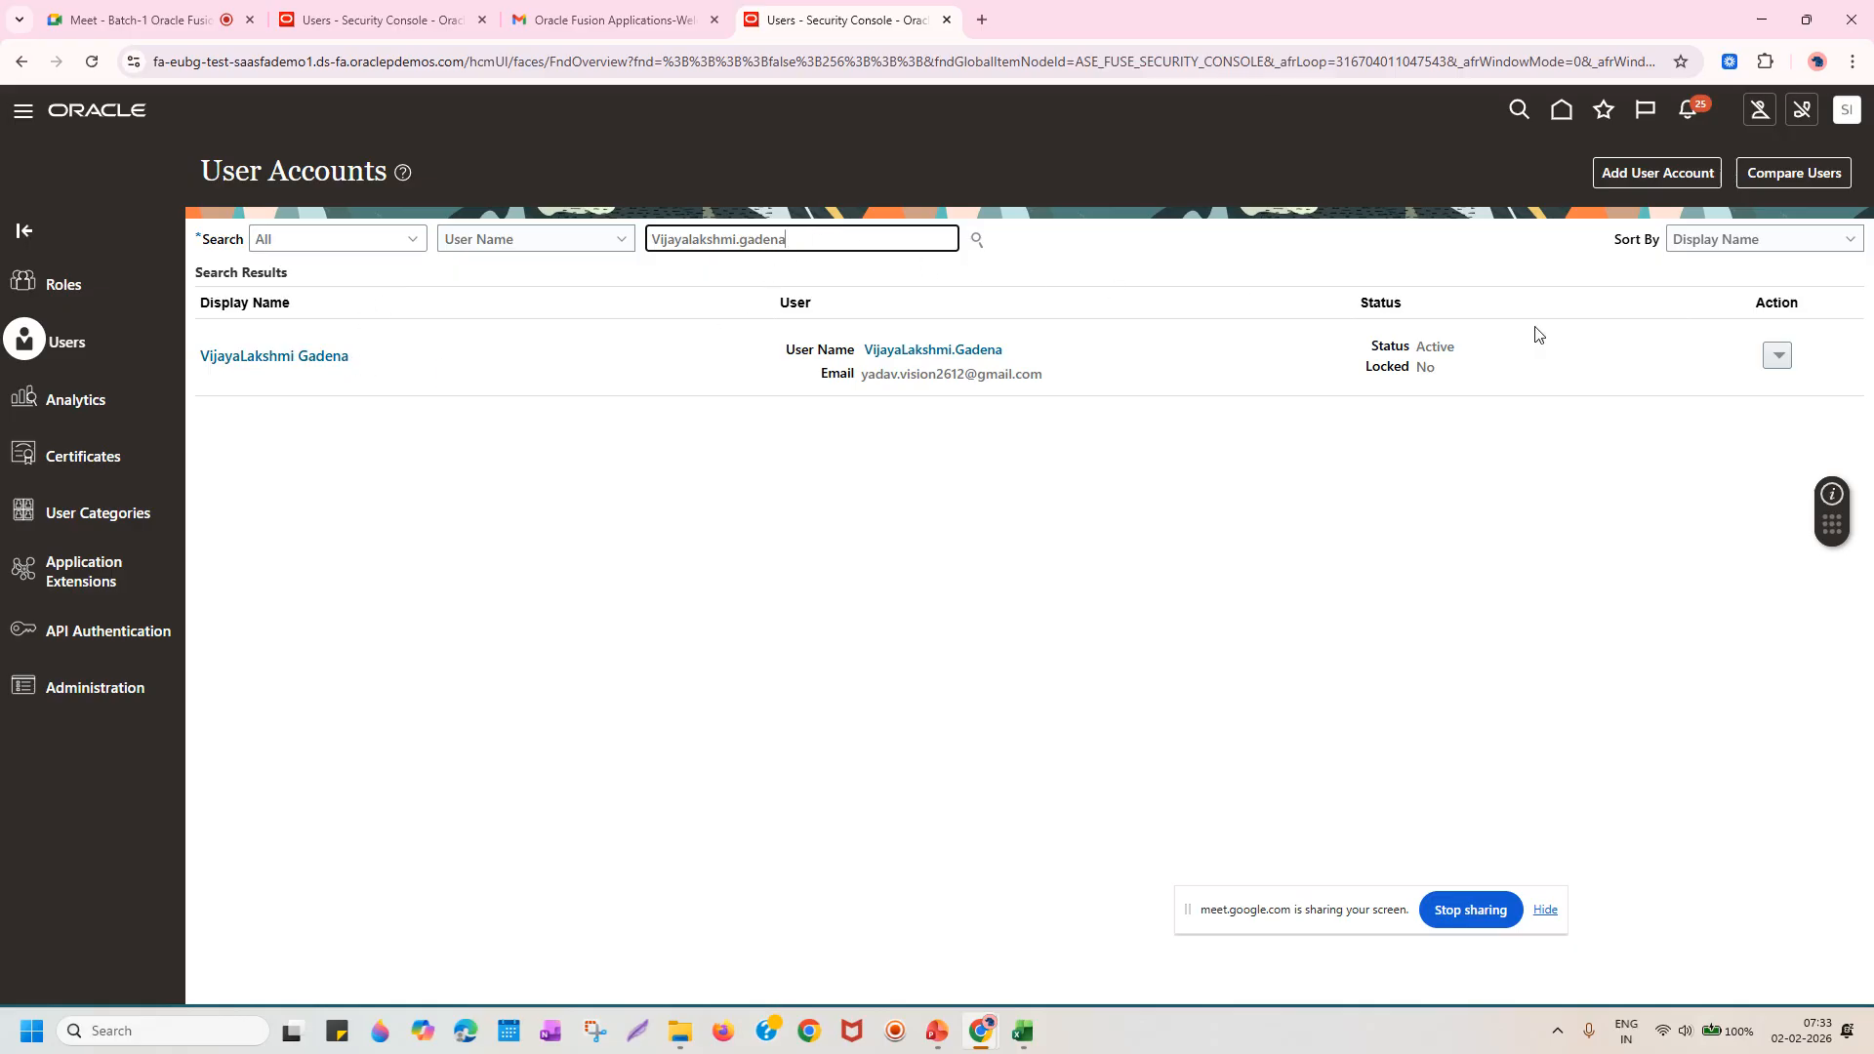
pyautogui.click(1779, 356)
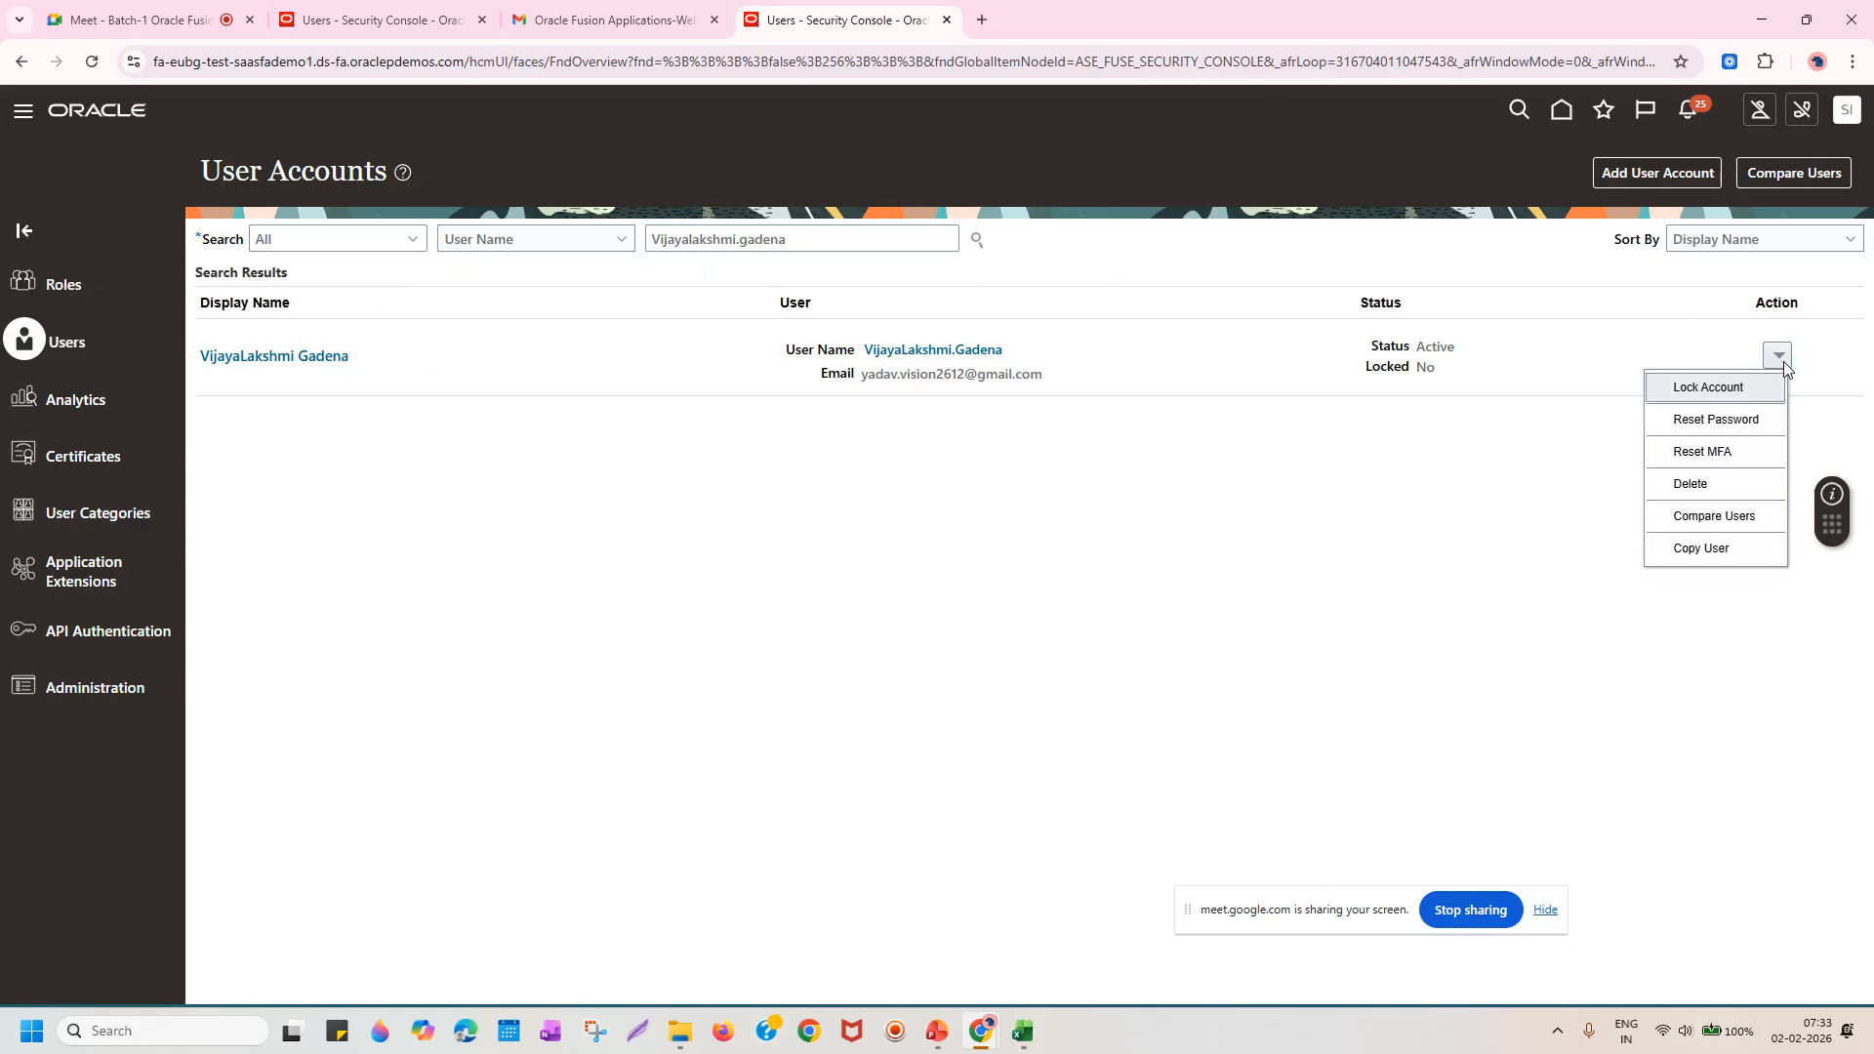
pyautogui.click(791, 398)
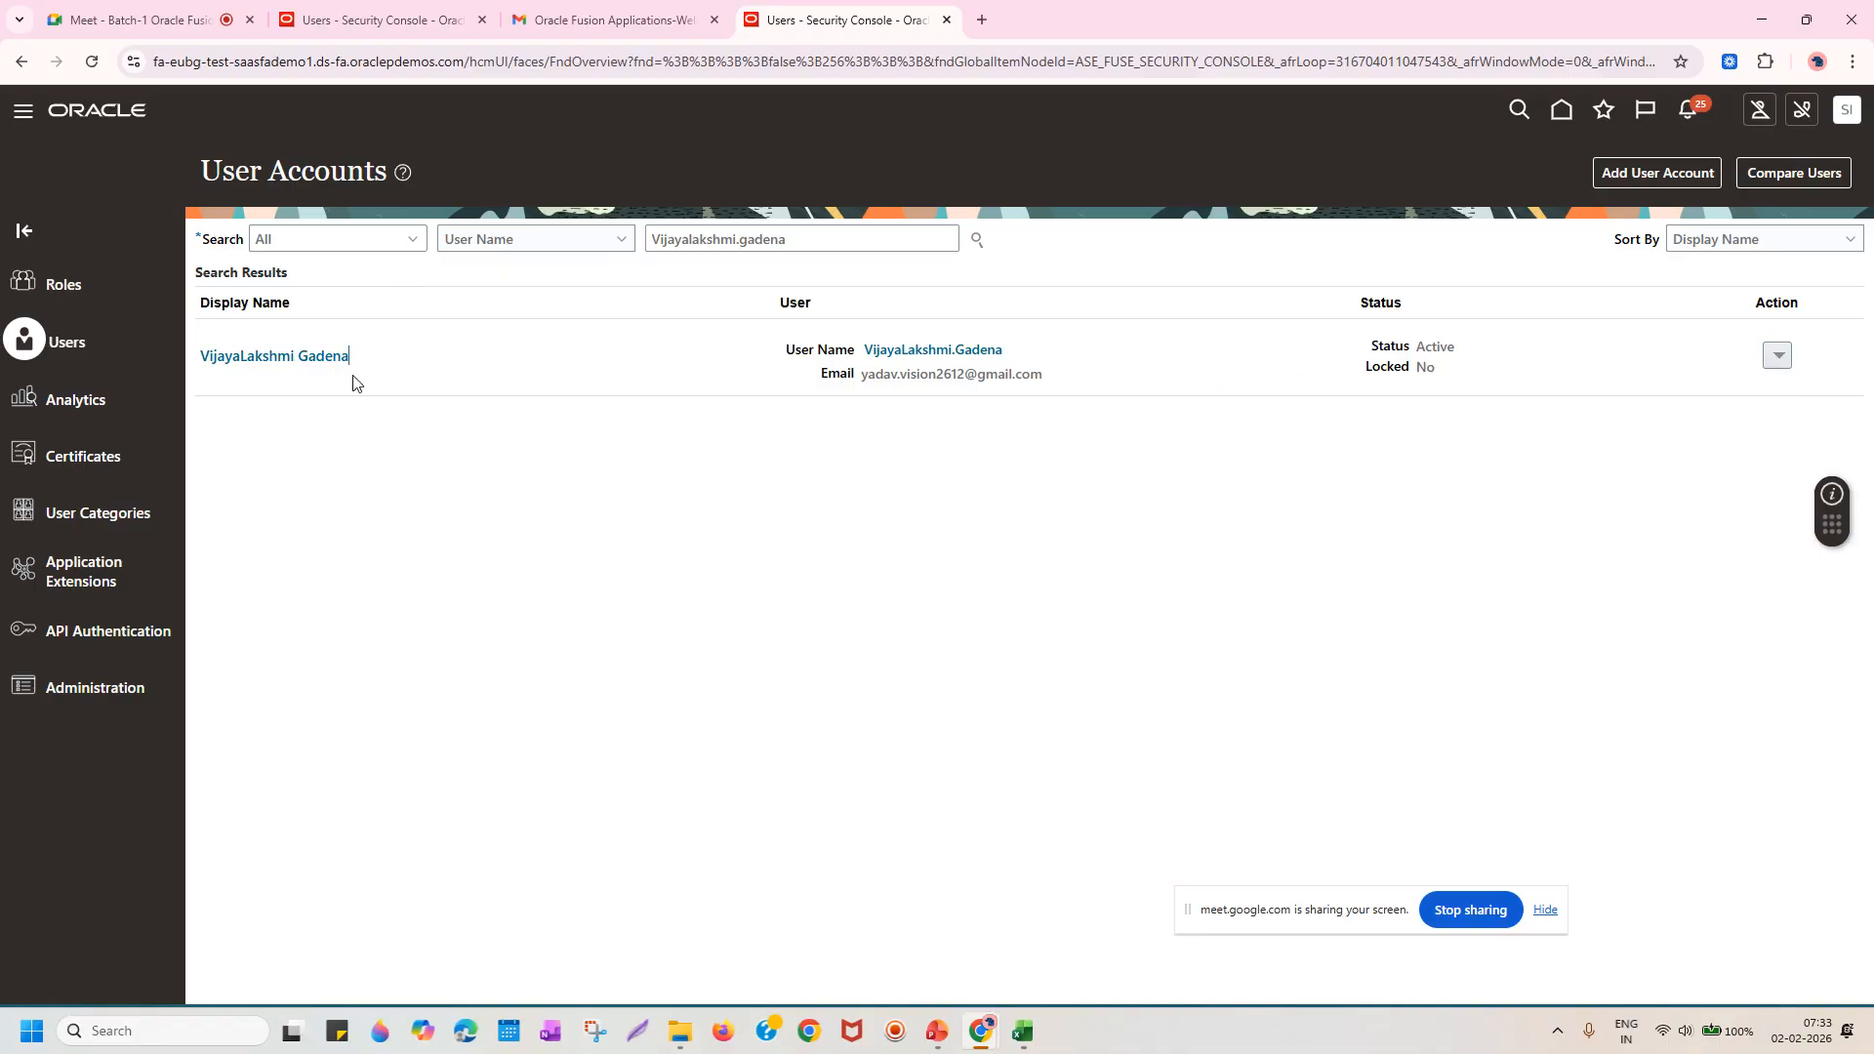
# Add the IT Security Manager role to the user's account.
pyautogui.click(263, 349)
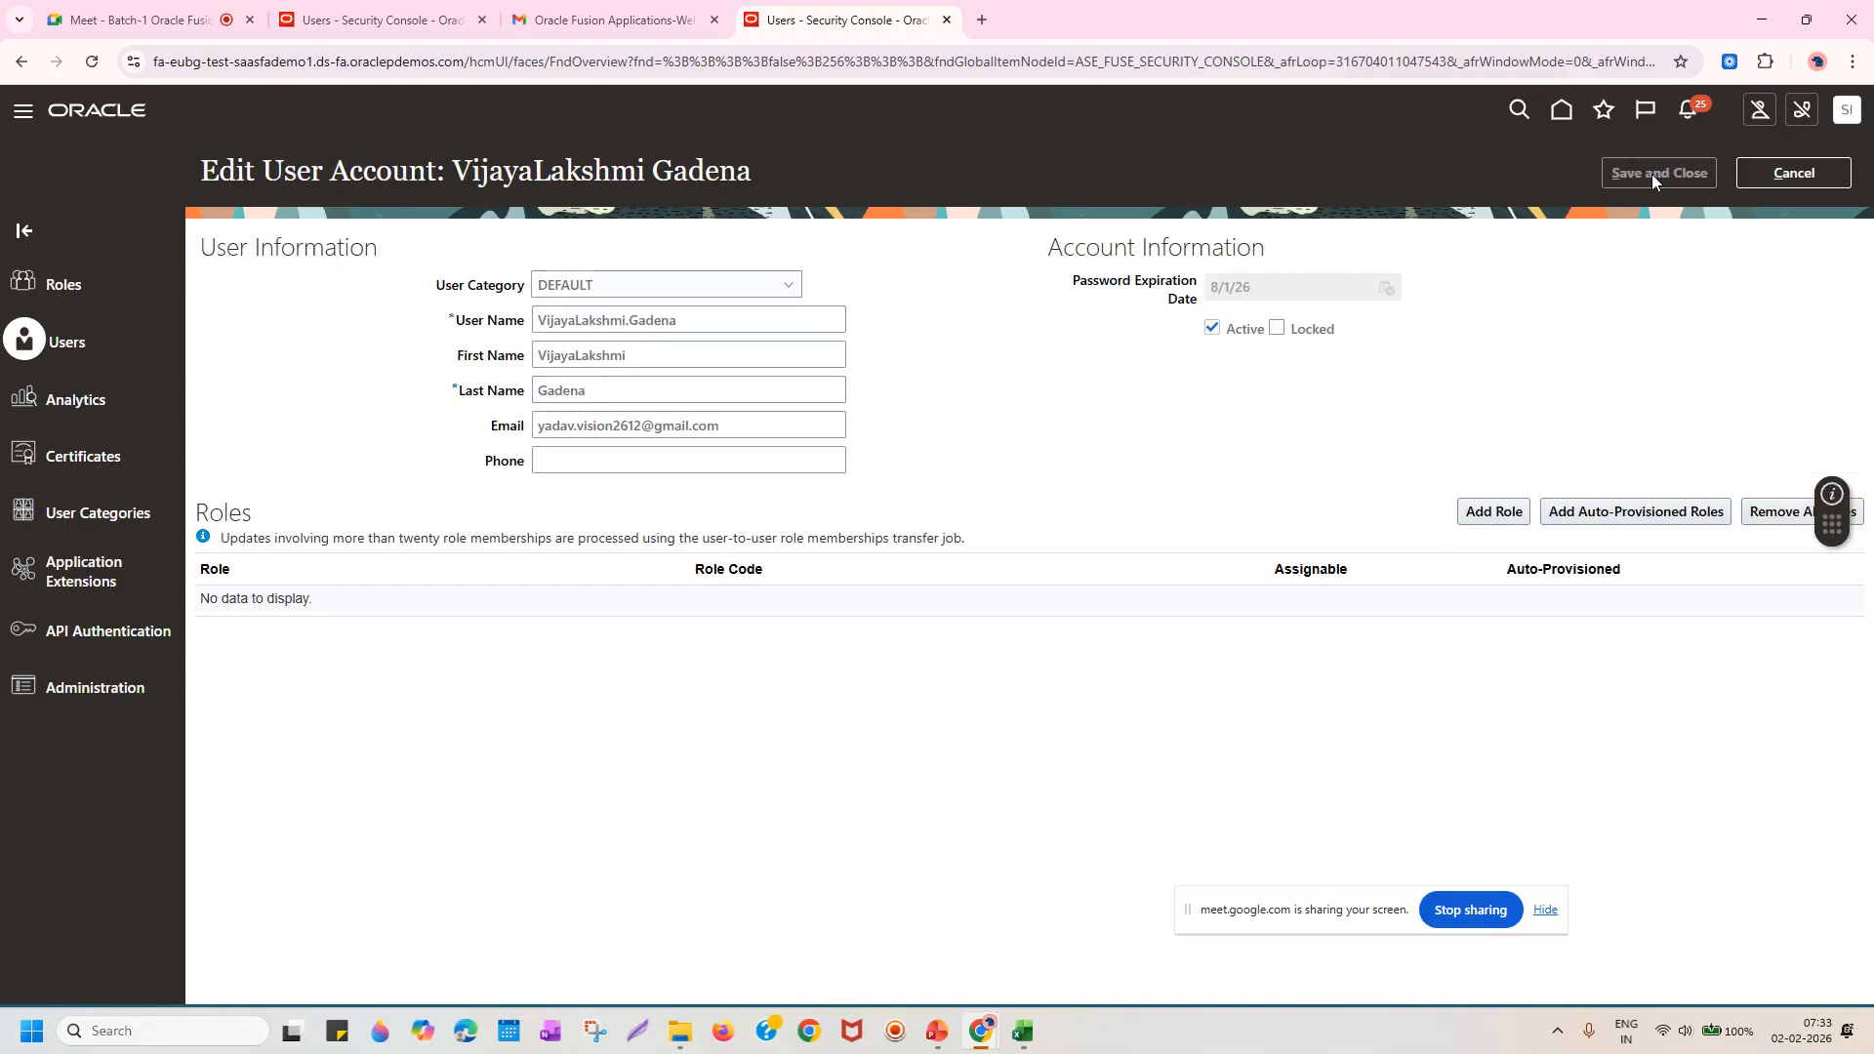
pyautogui.click(1498, 514)
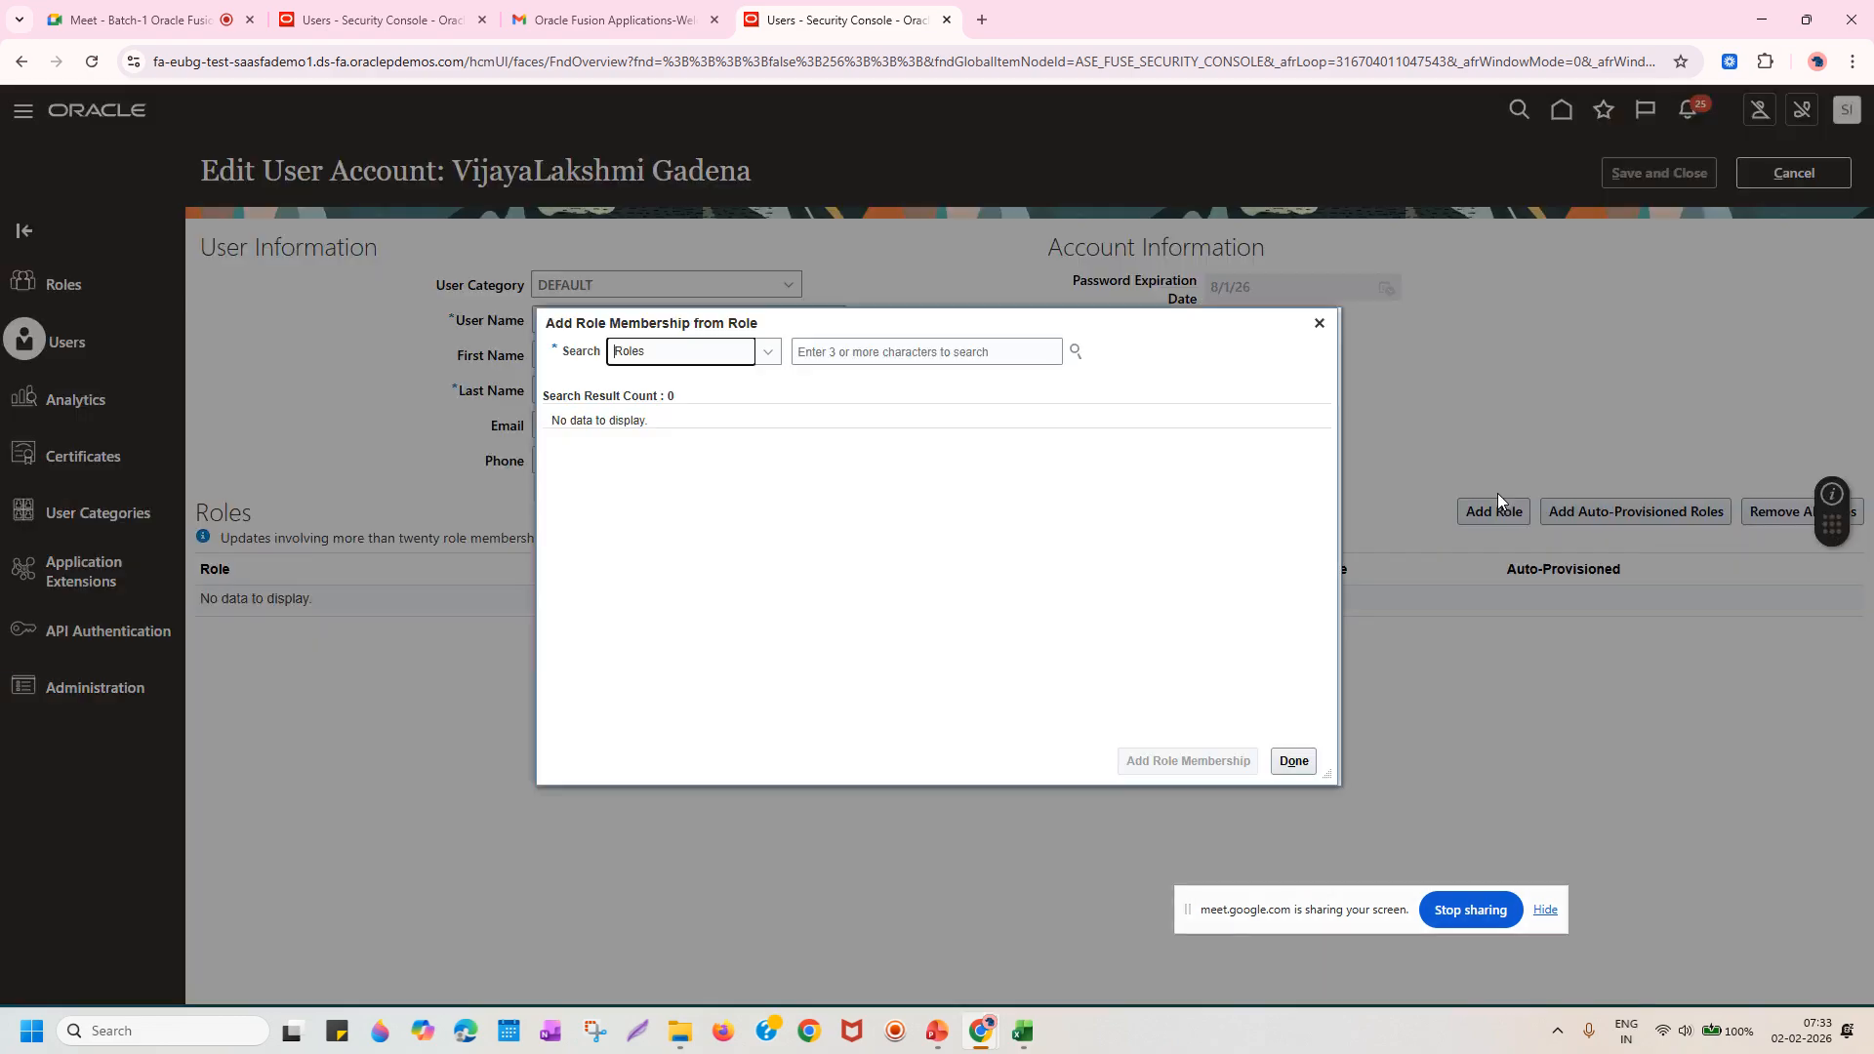
pyautogui.click(958, 360)
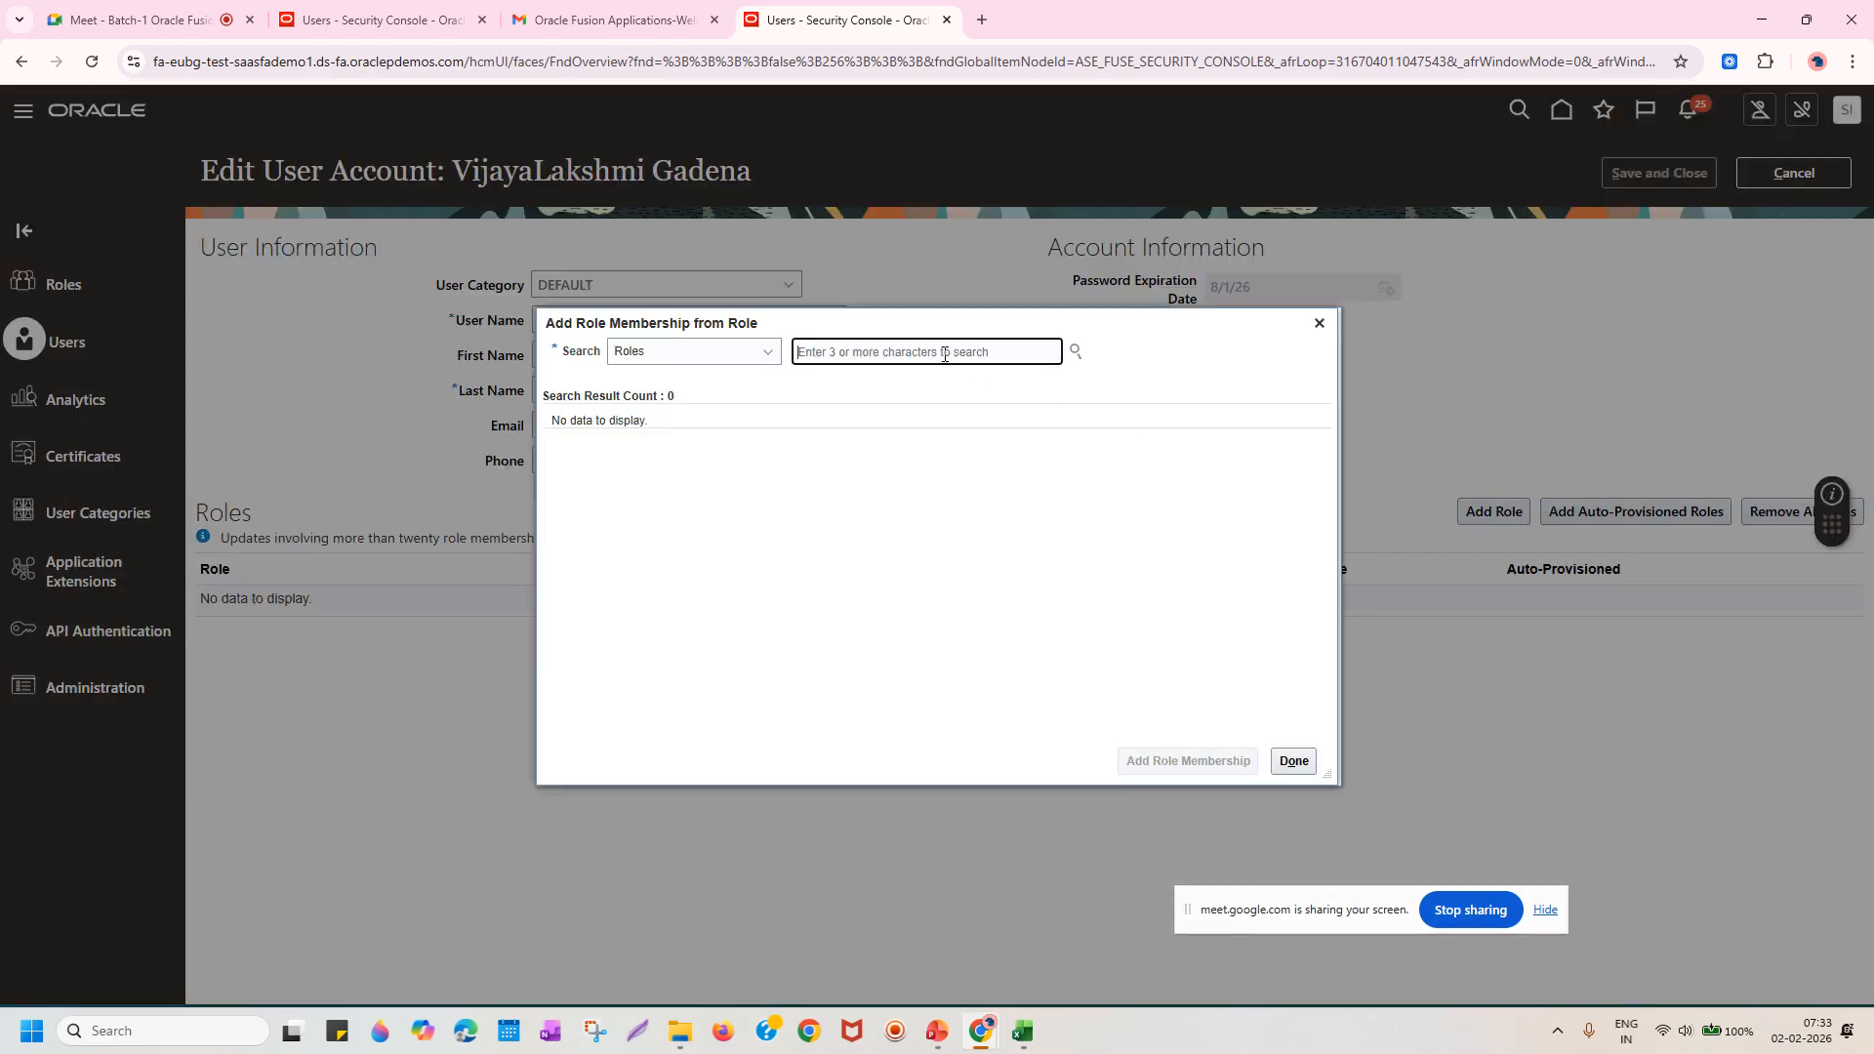
pyautogui.write('IT')
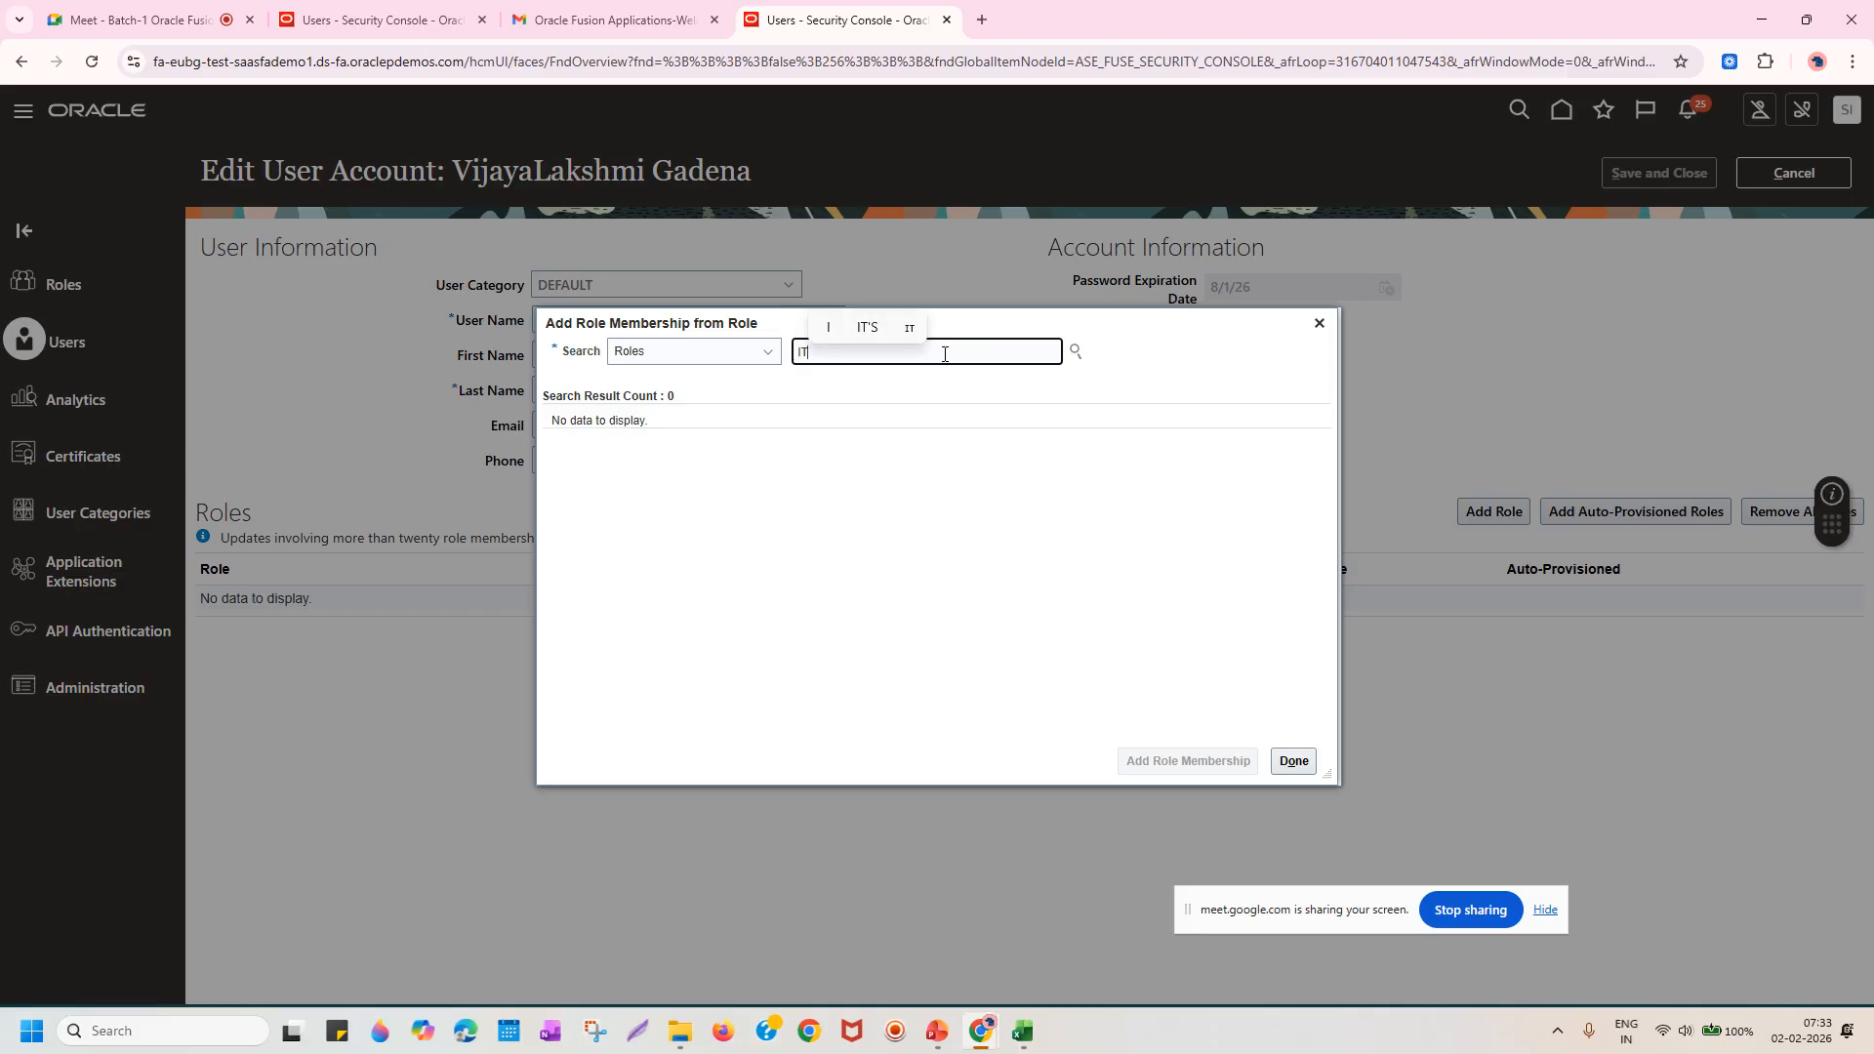
pyautogui.write(' Secu')
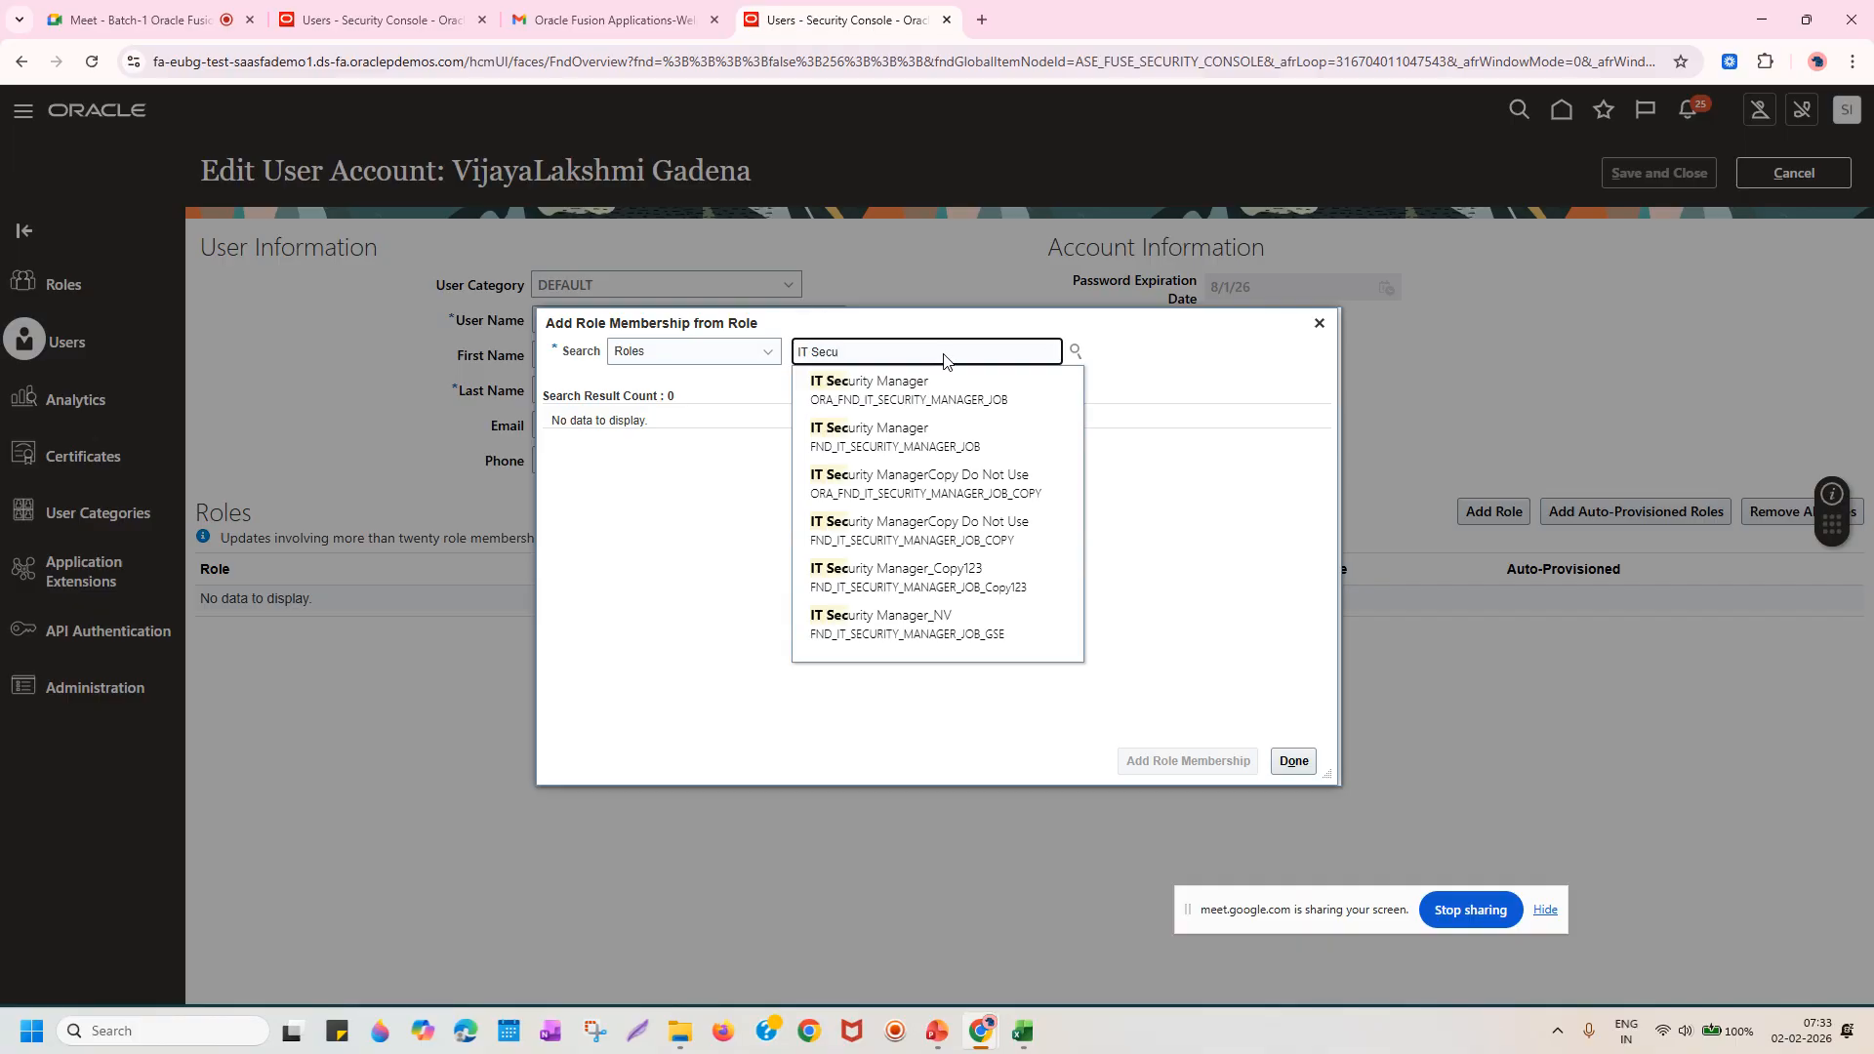
pyautogui.click(884, 390)
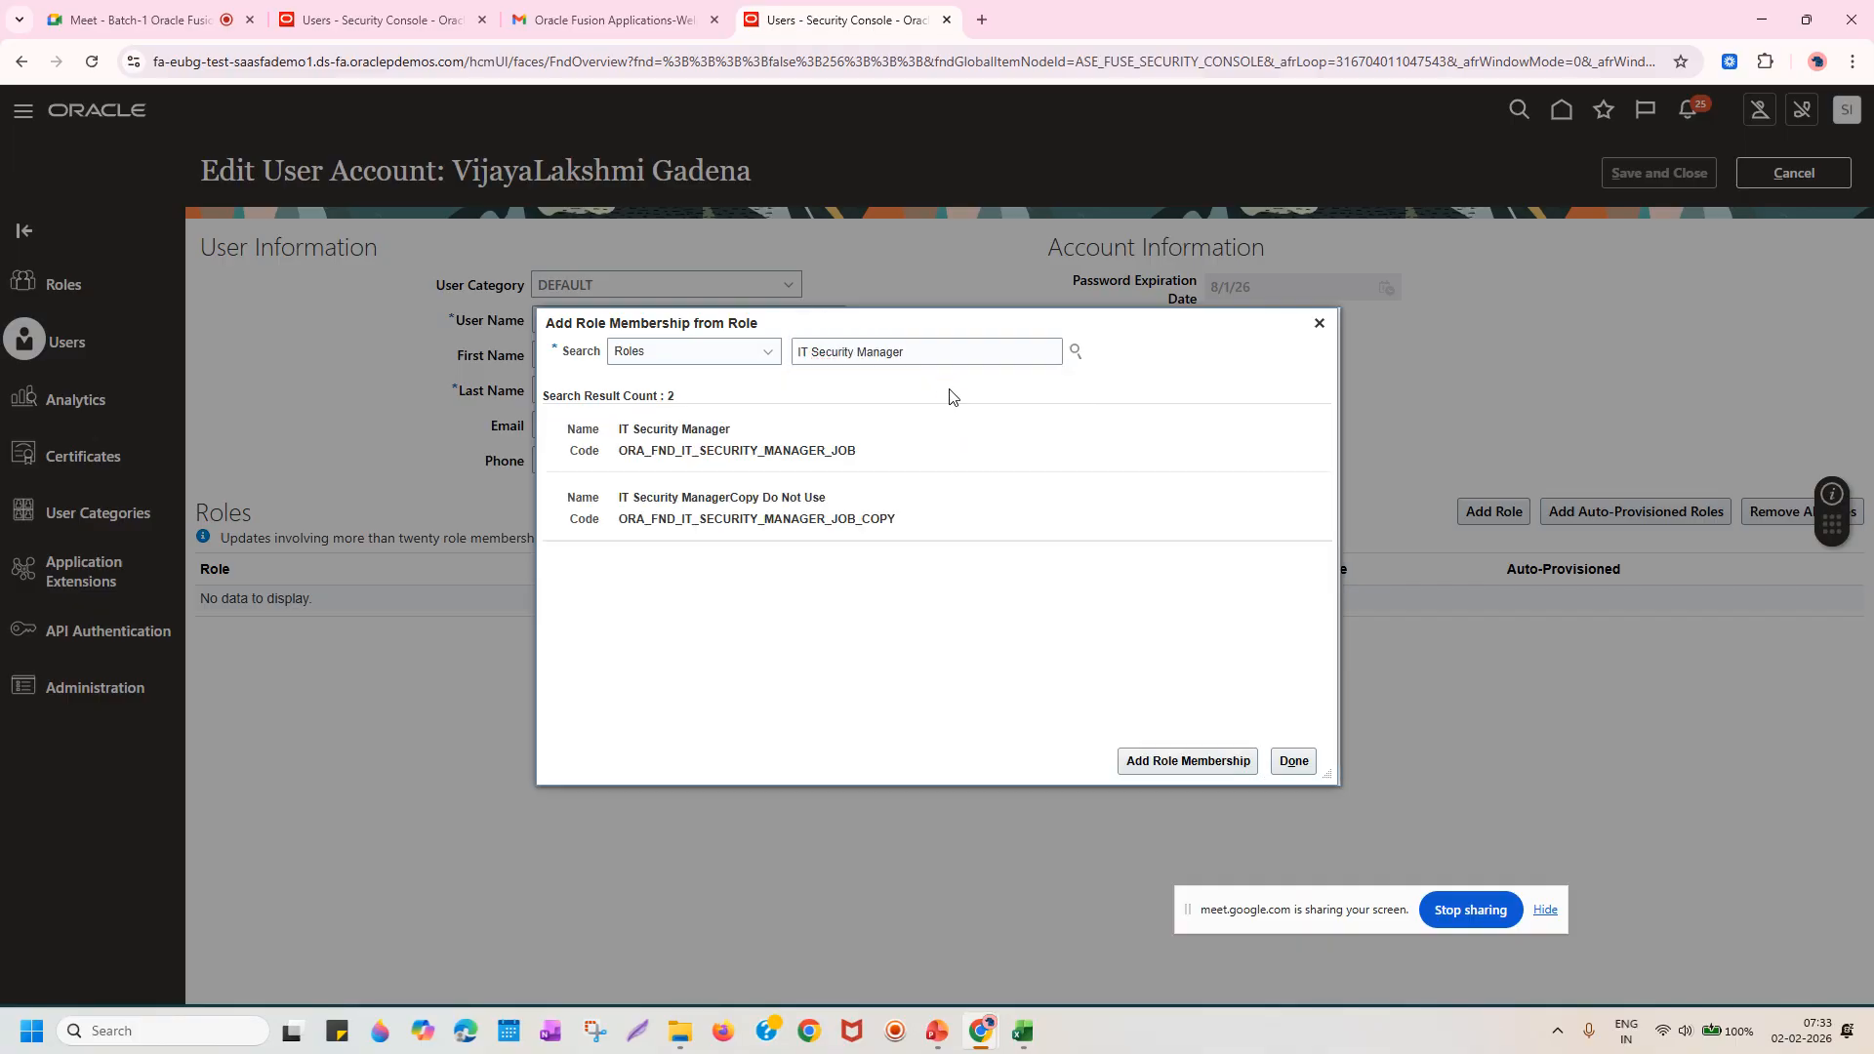
pyautogui.click(887, 449)
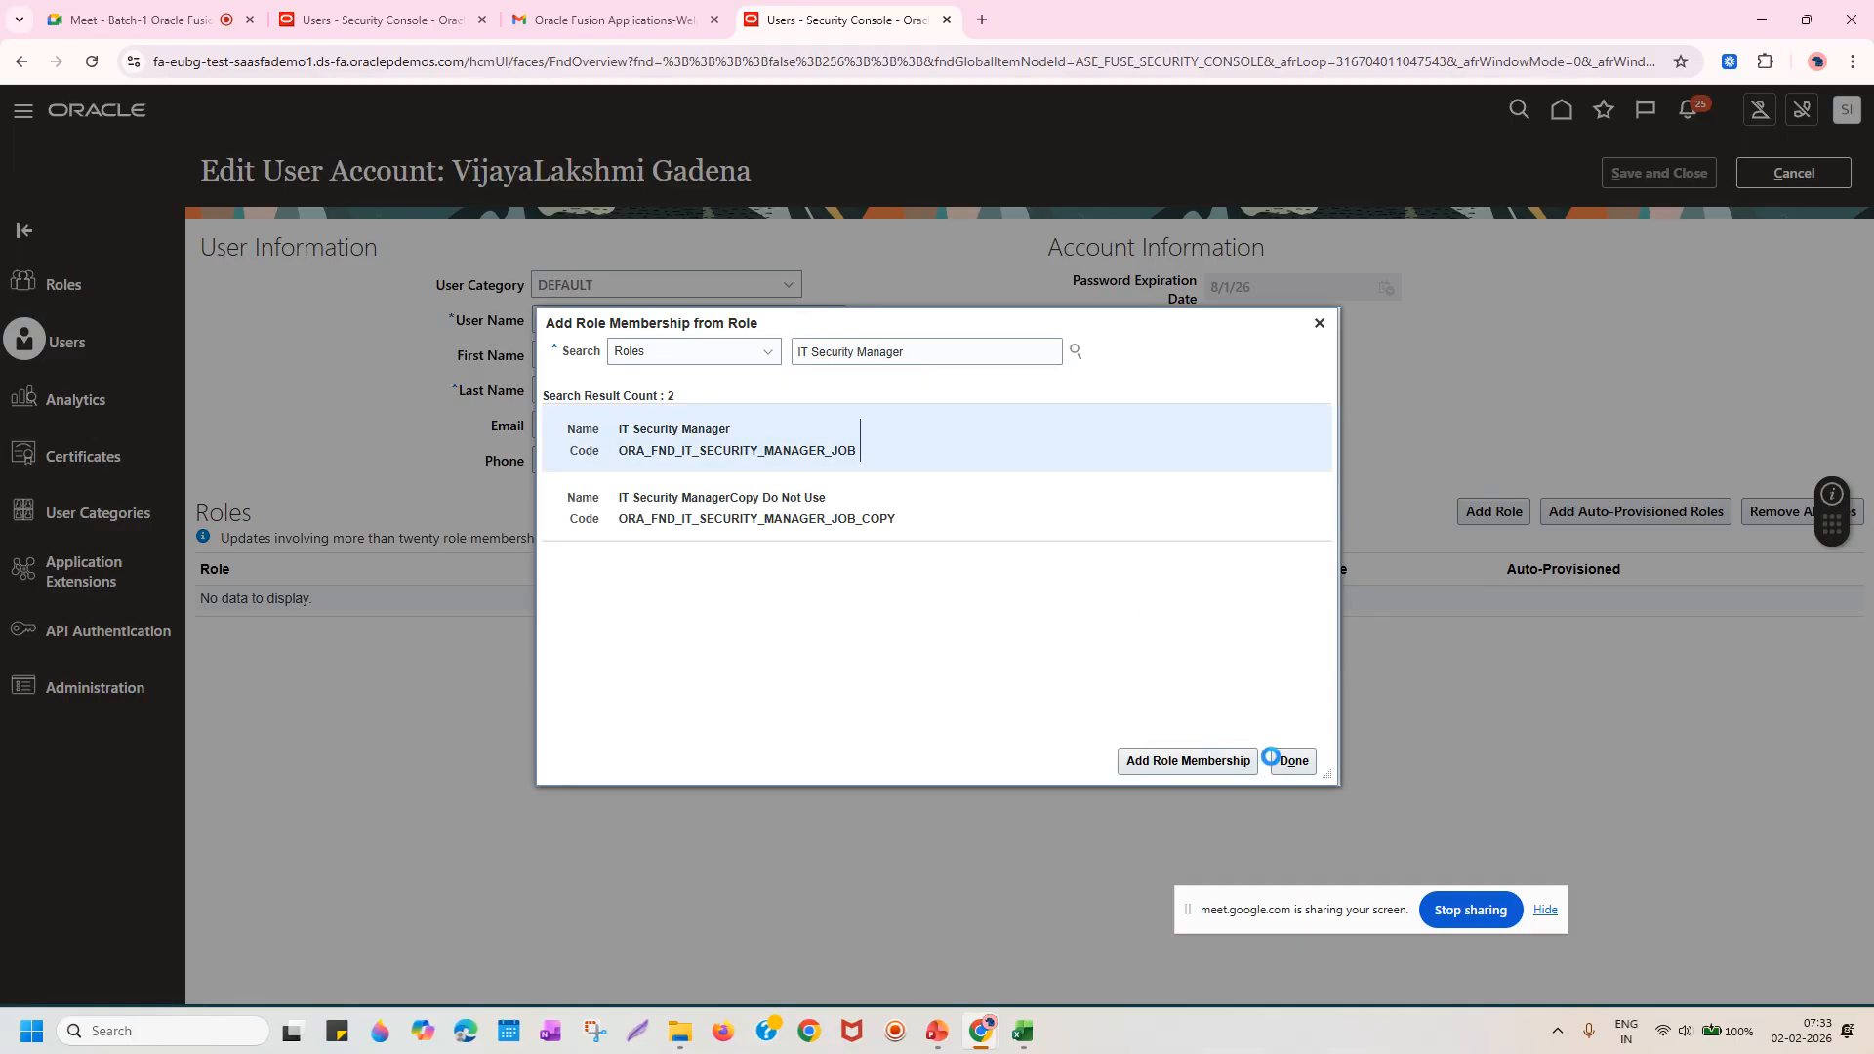
pyautogui.click(1221, 771)
# Add the Application Implementation Administrator role and close the role search.
pyautogui.write('Applicatio')
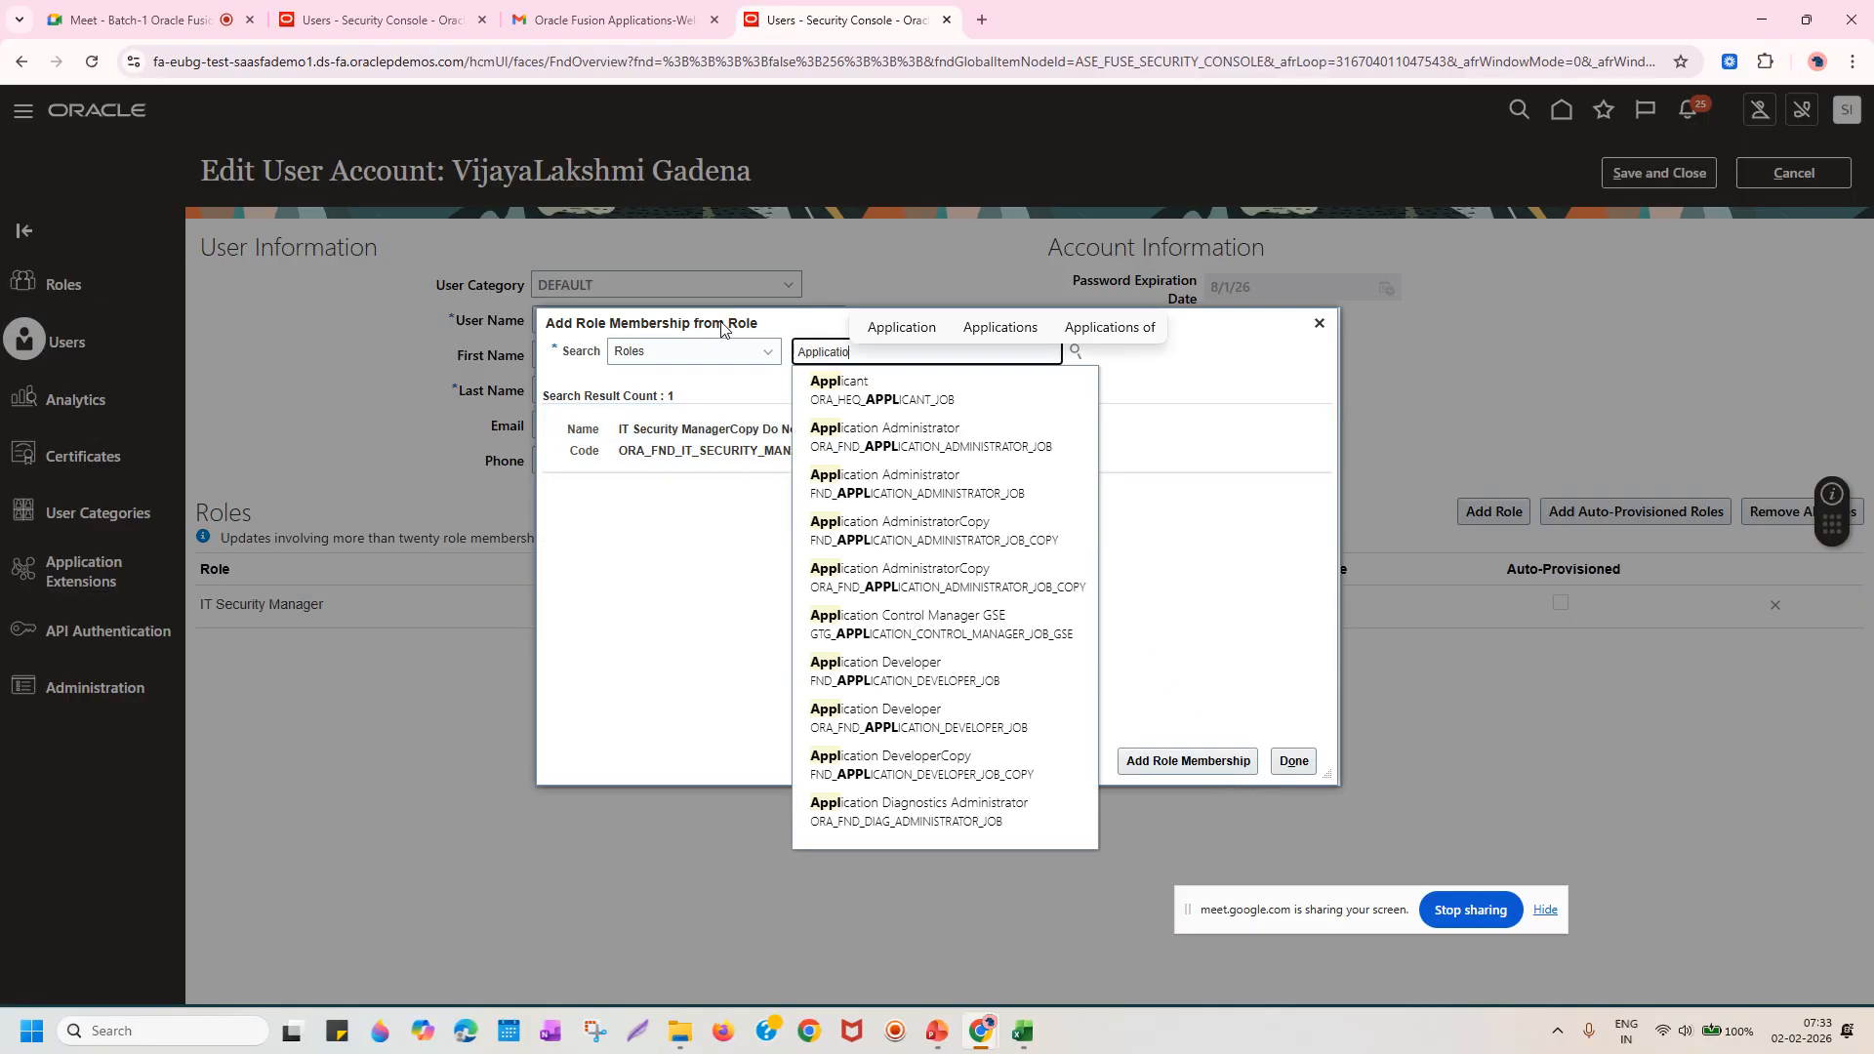
pyautogui.write('nm')
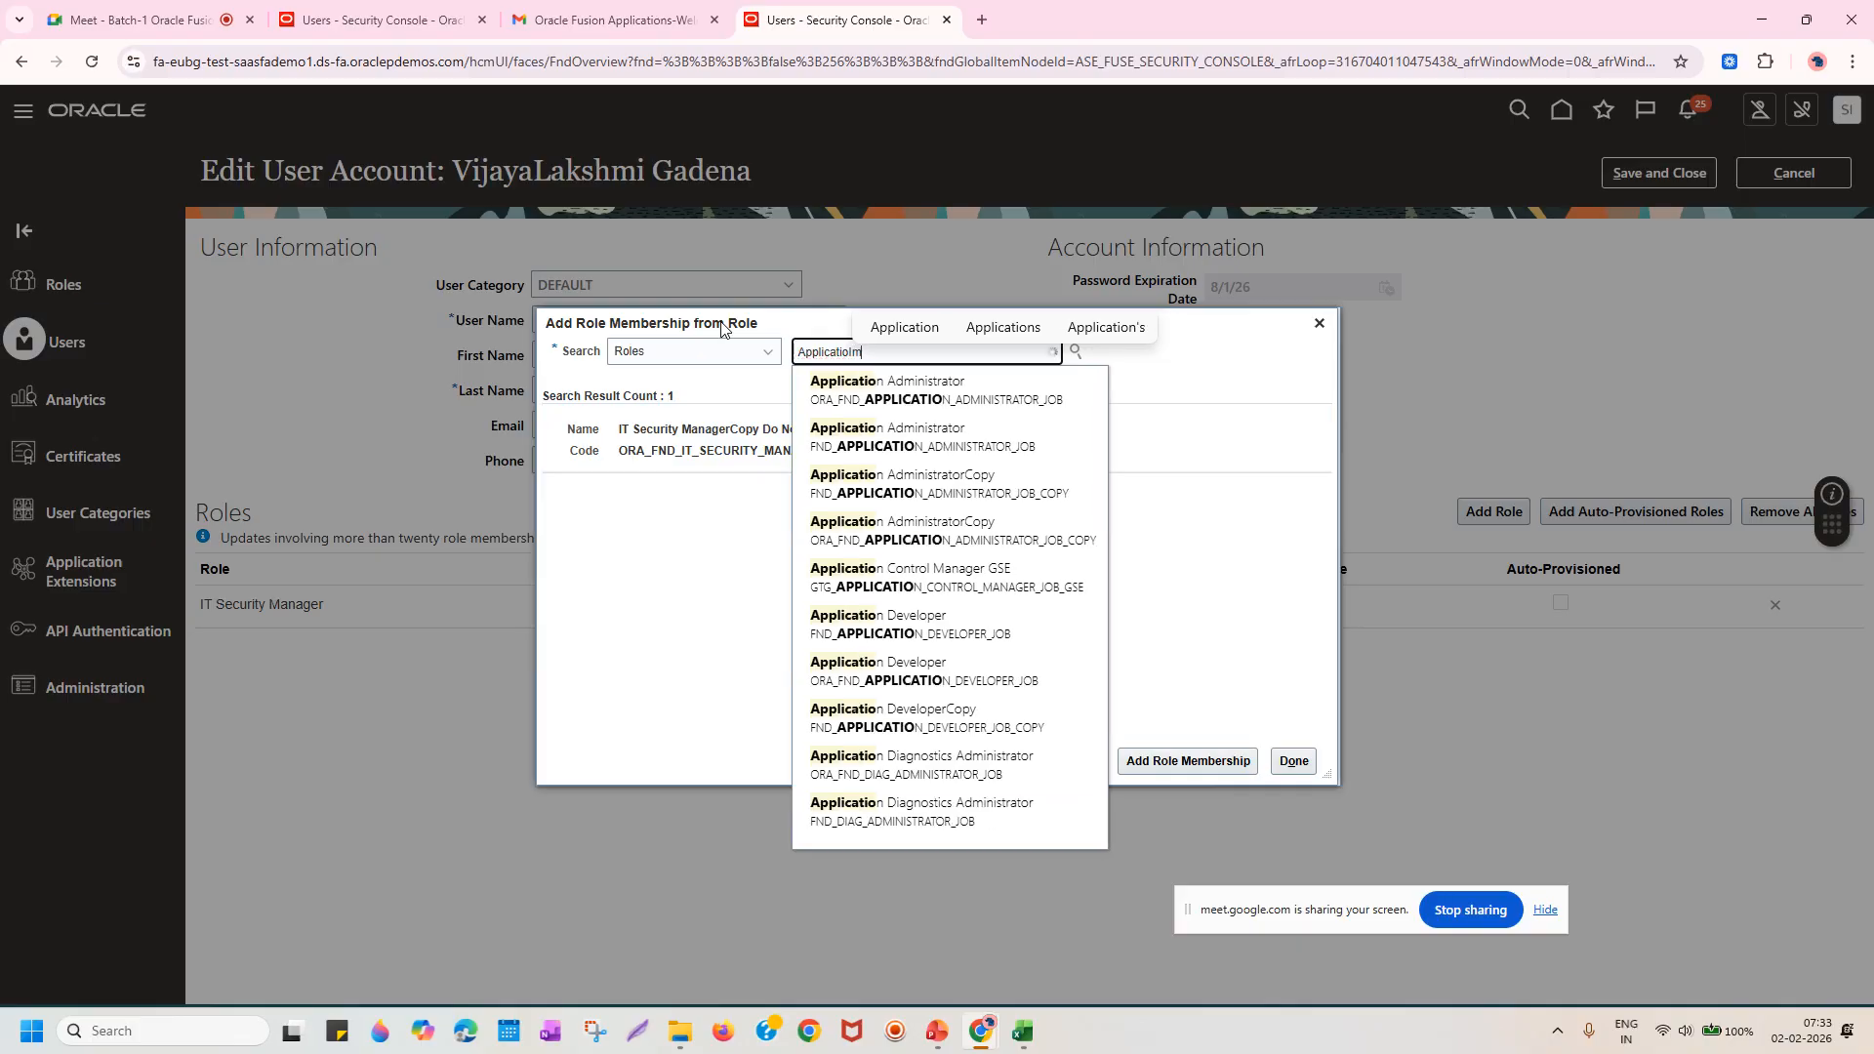
pyautogui.write('ple')
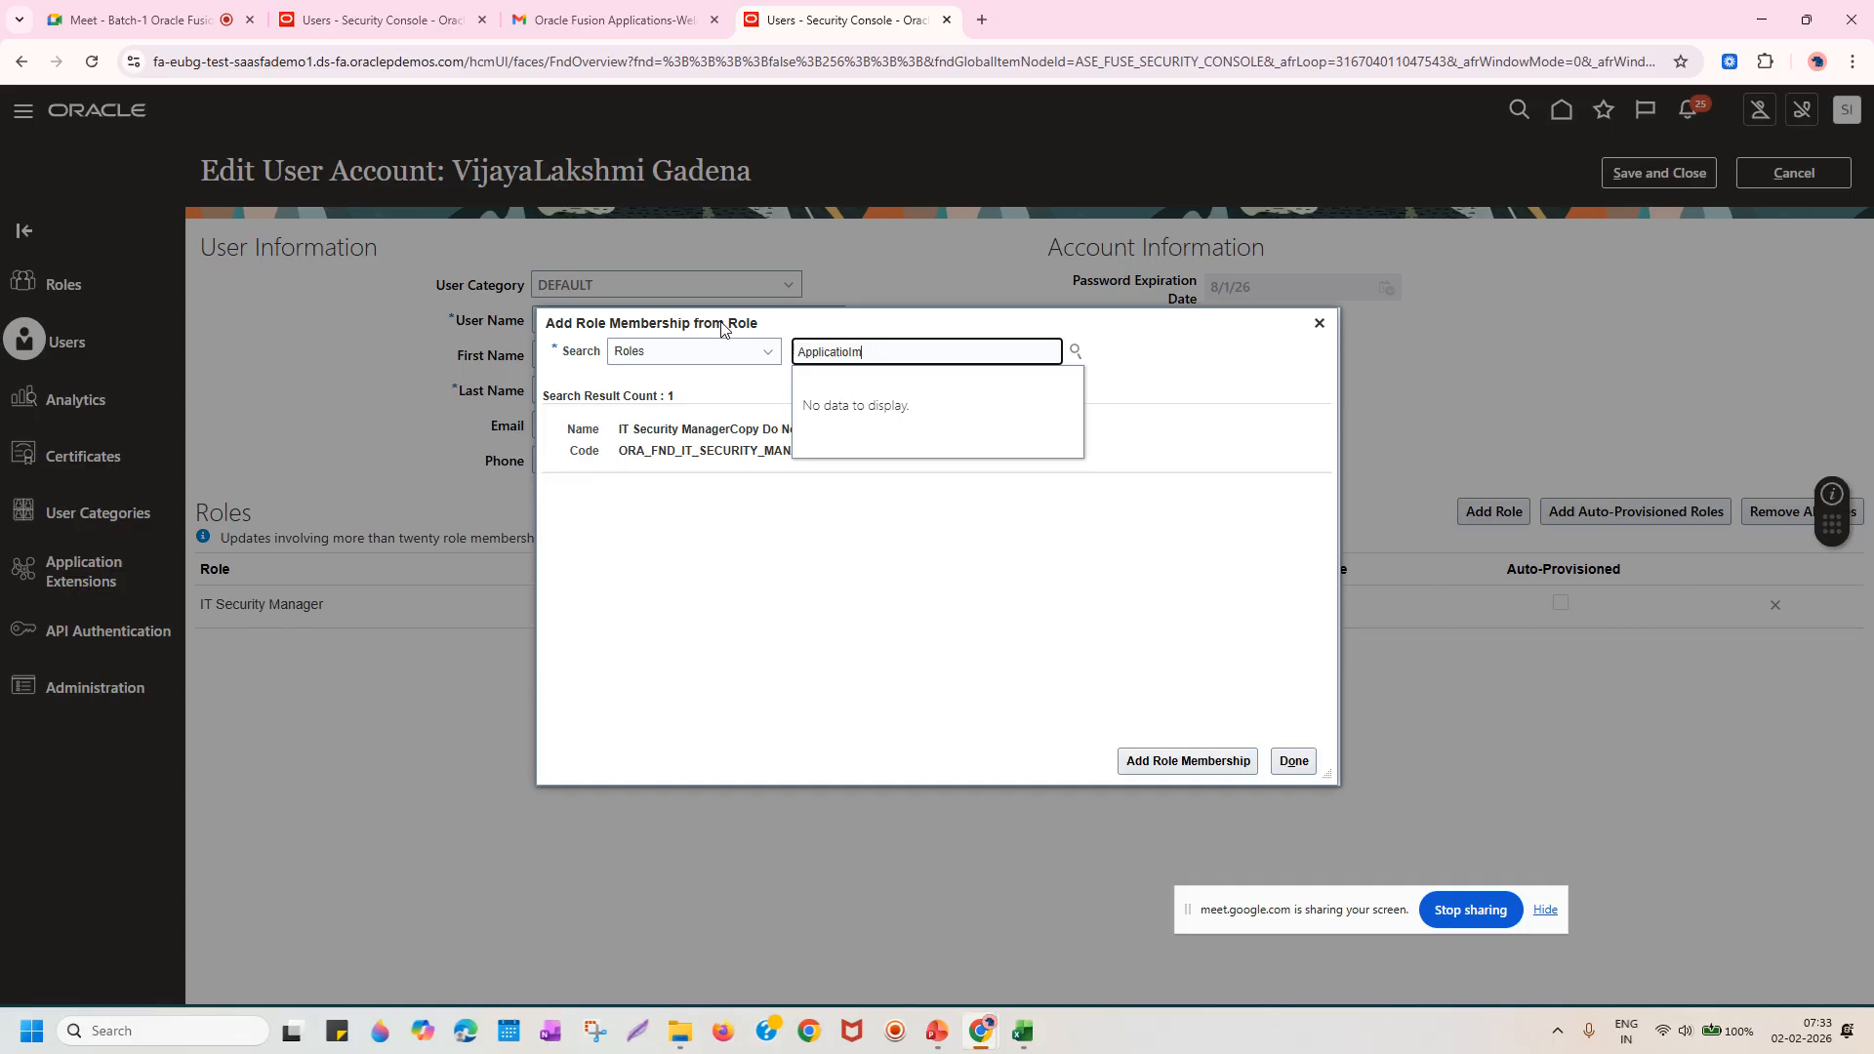
pyautogui.press('BackSpace')
pyautogui.write('n Imple')
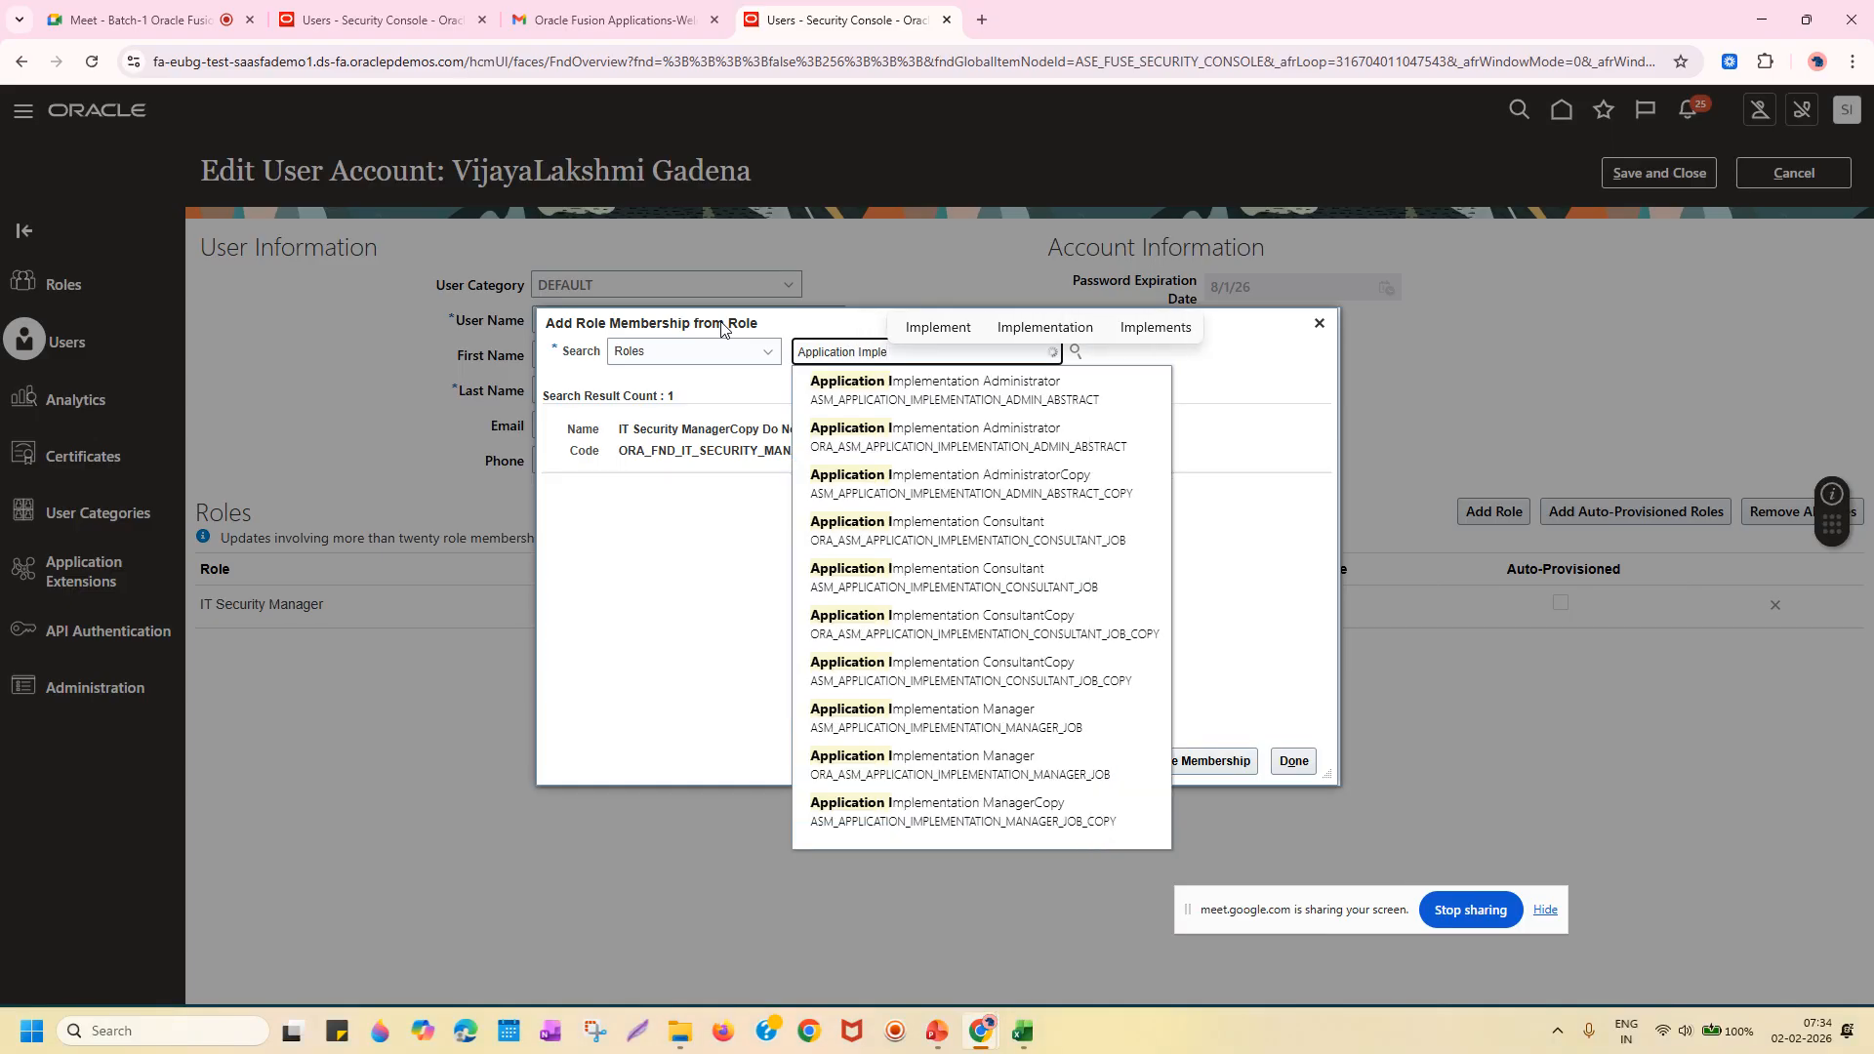
pyautogui.click(903, 404)
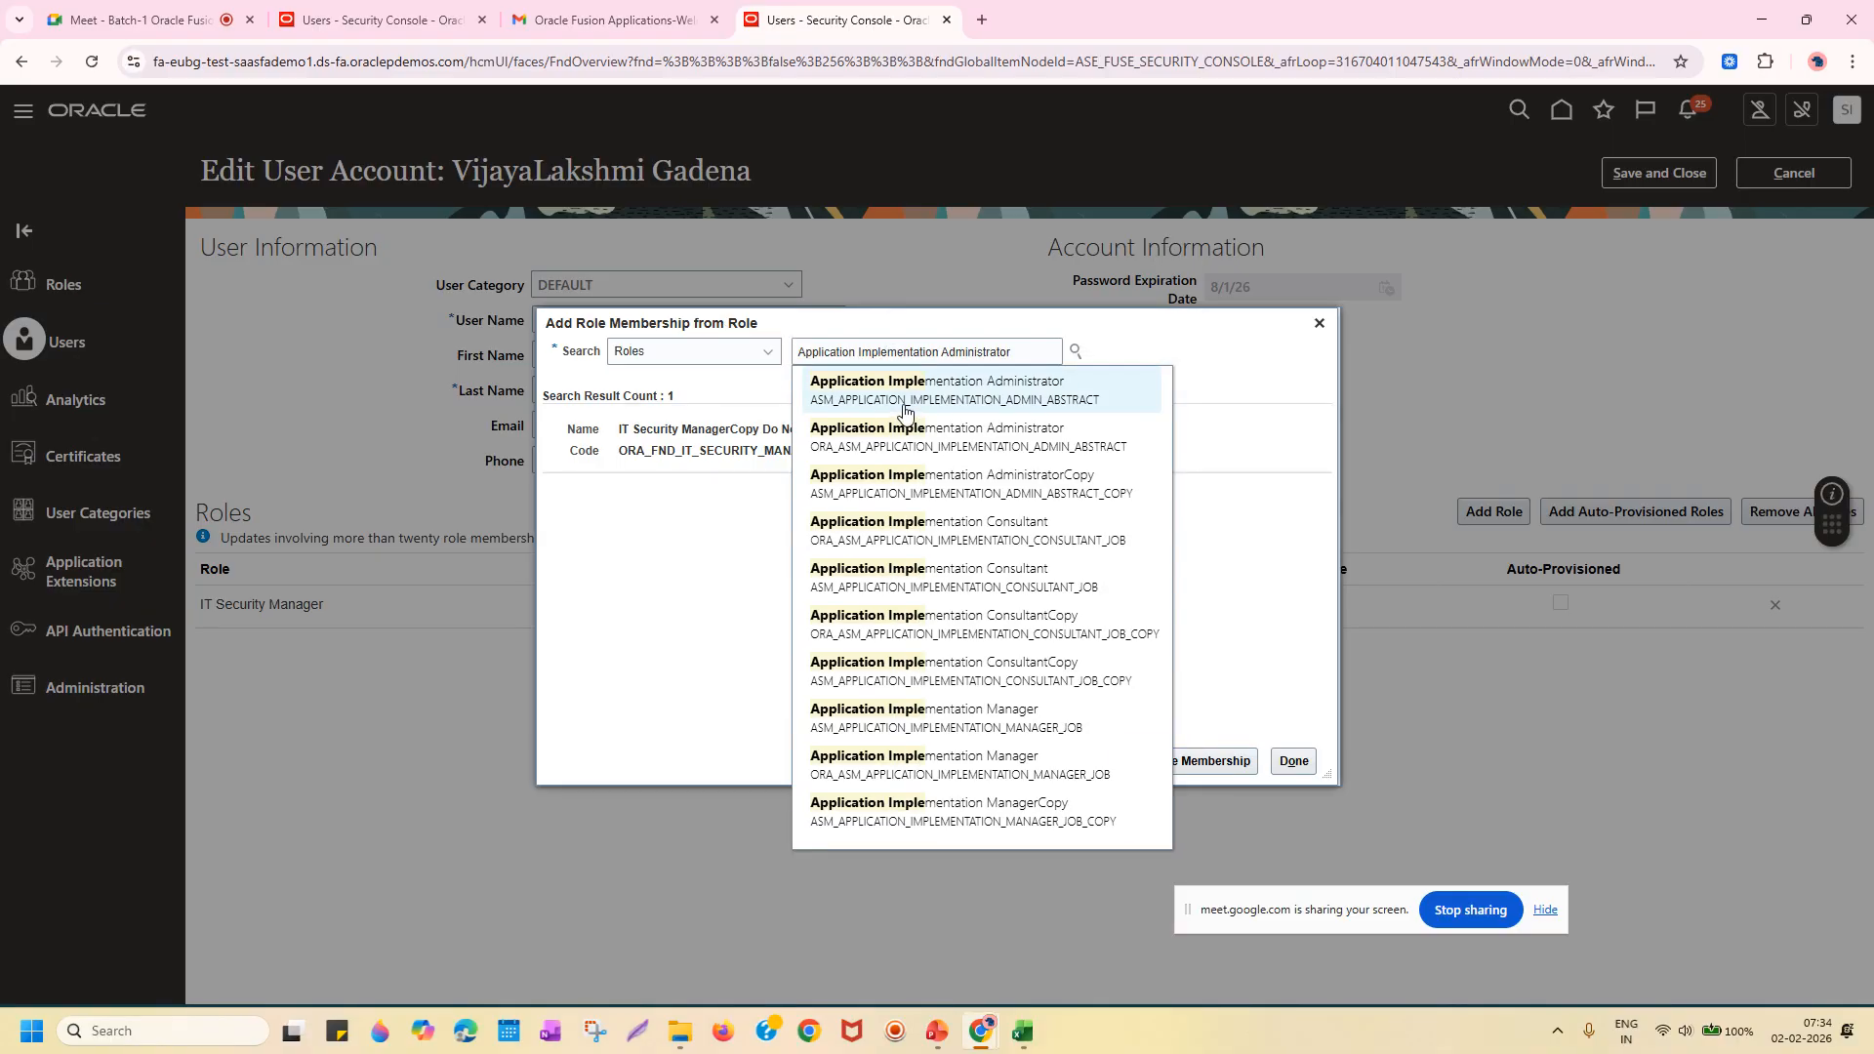
pyautogui.click(954, 409)
pyautogui.click(1188, 762)
pyautogui.click(1293, 761)
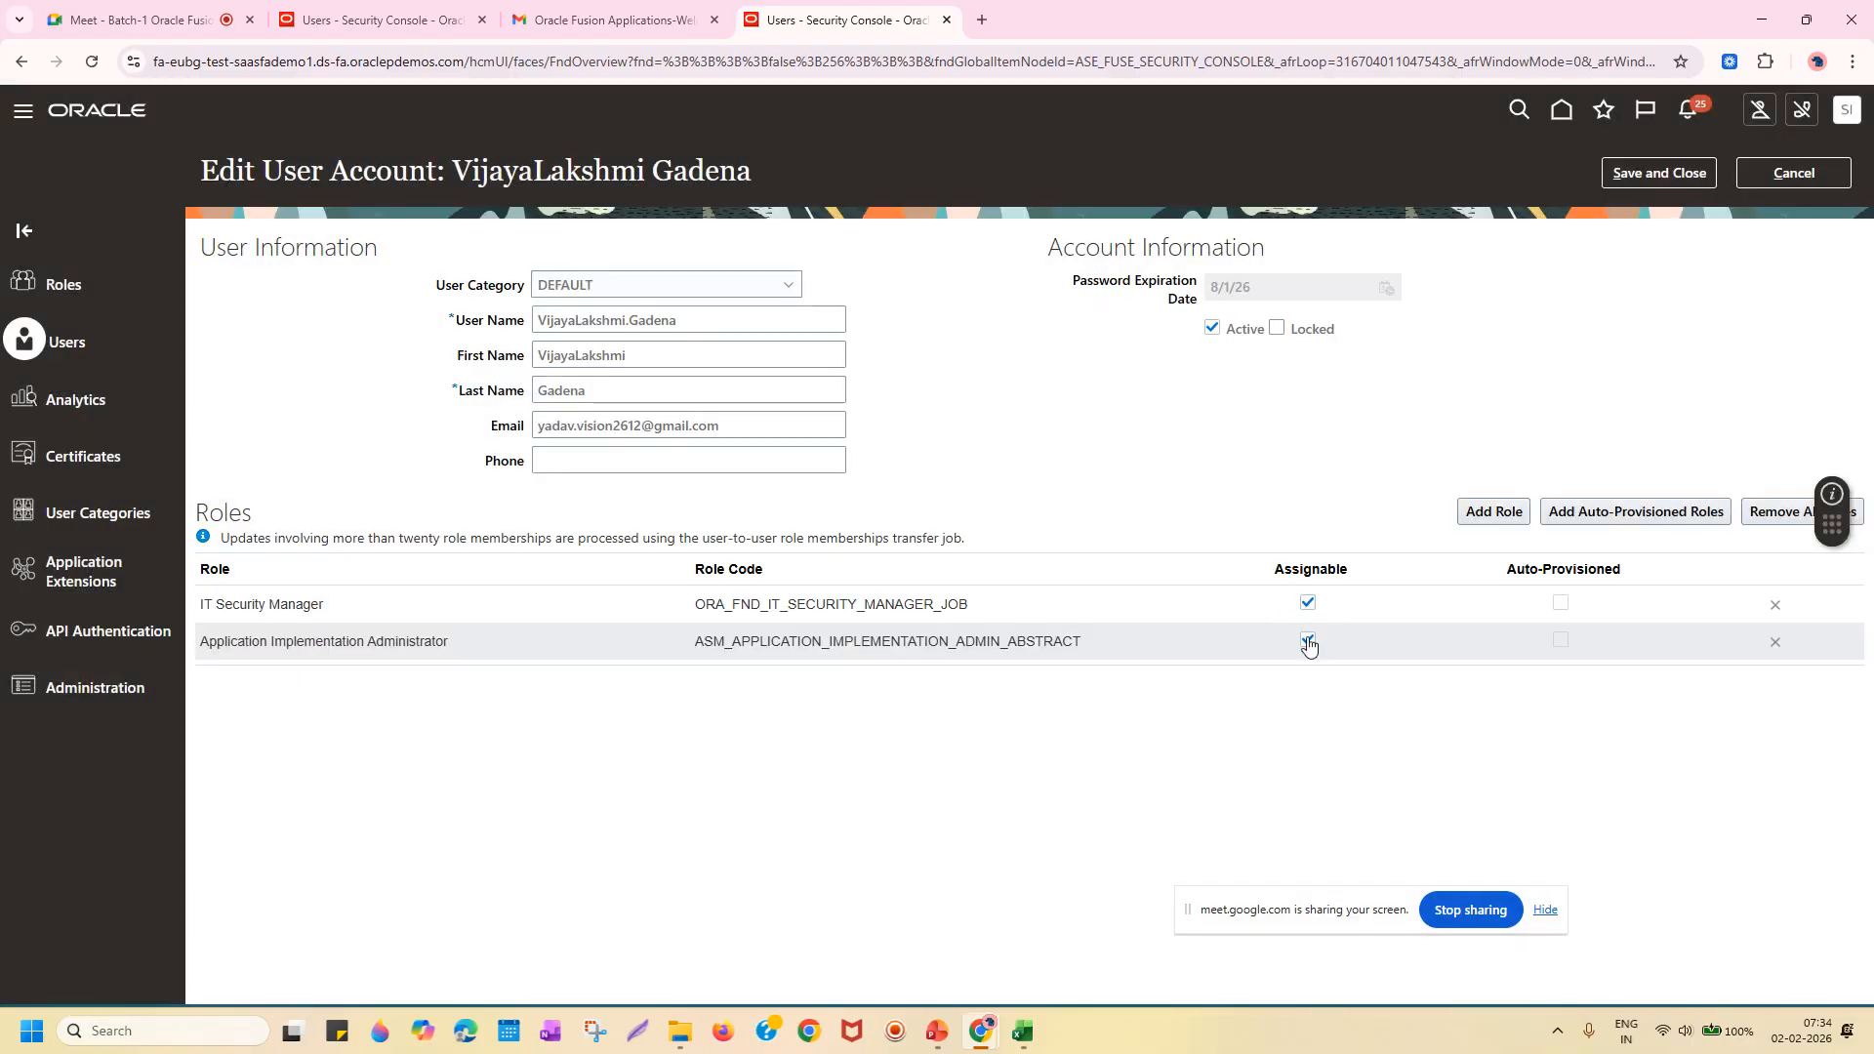
# Save the account with IT Security Manager and Application Implementation Administrator roles, then finish.
pyautogui.click(1668, 172)
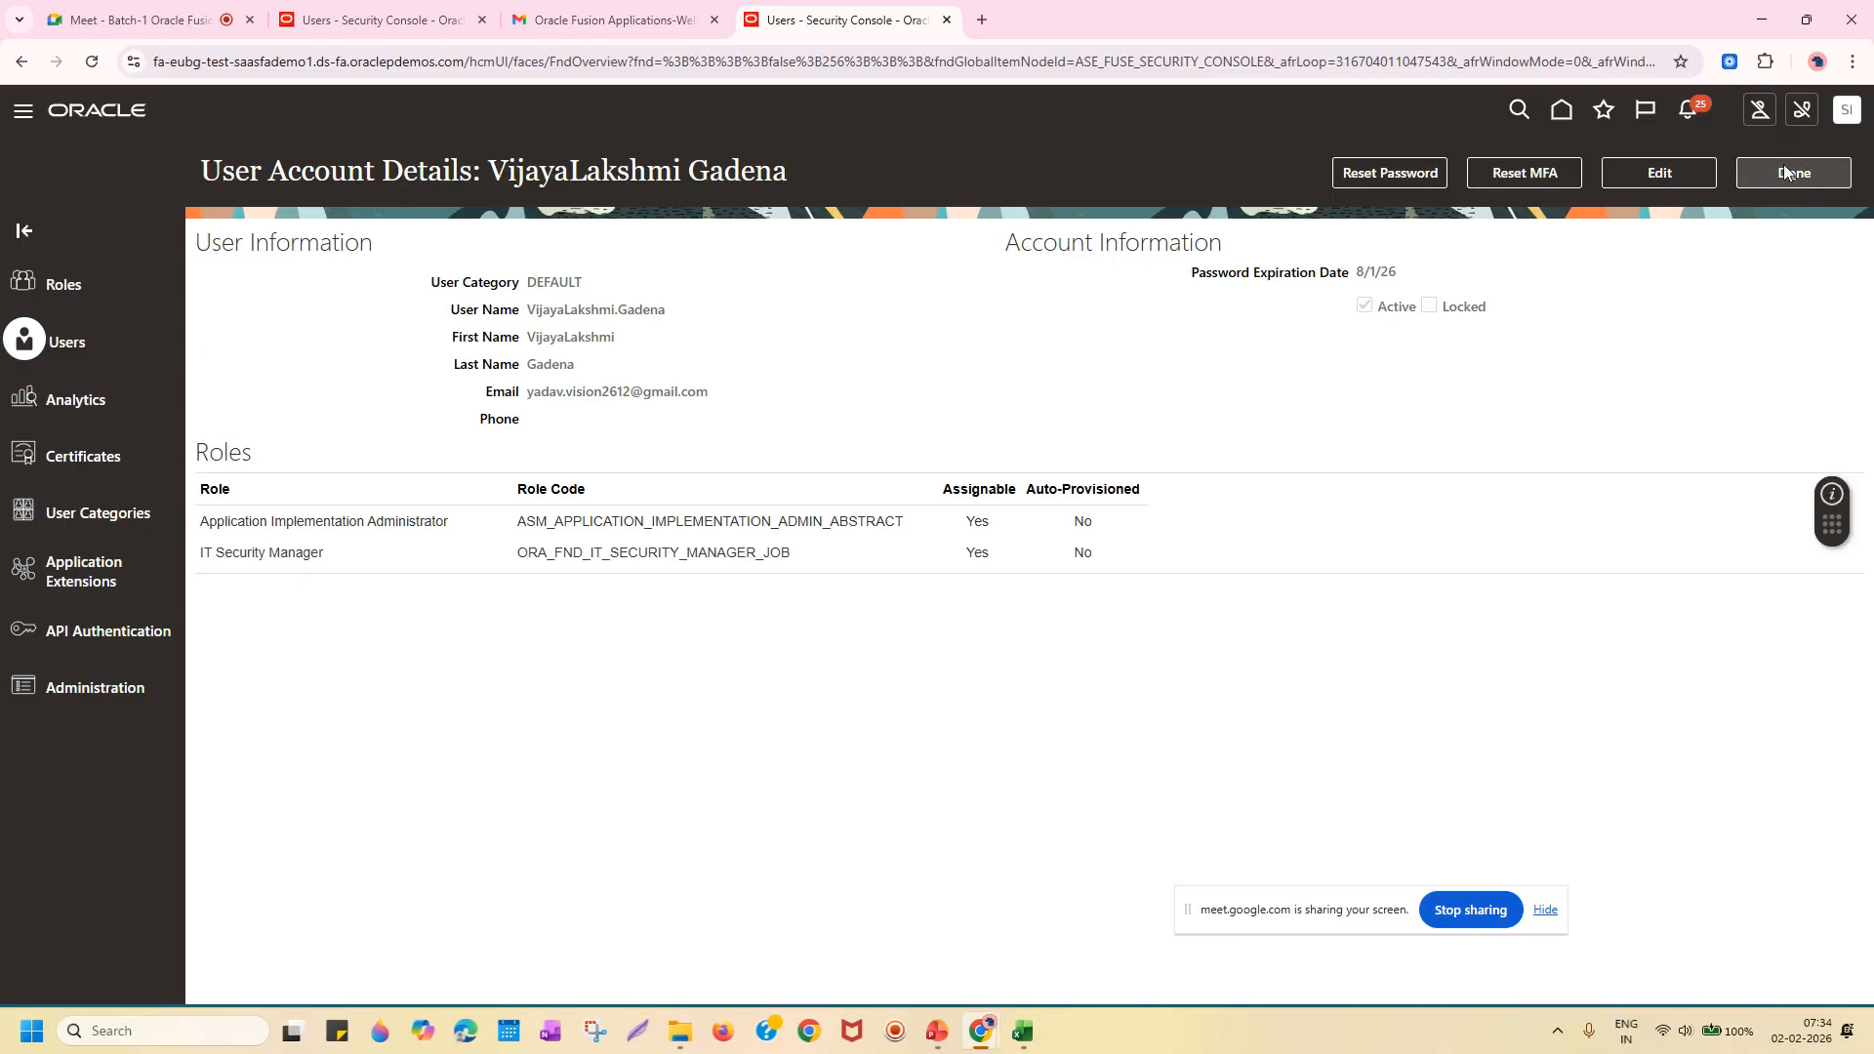
pyautogui.moveTo(669, 310); pyautogui.dragTo(531, 319)
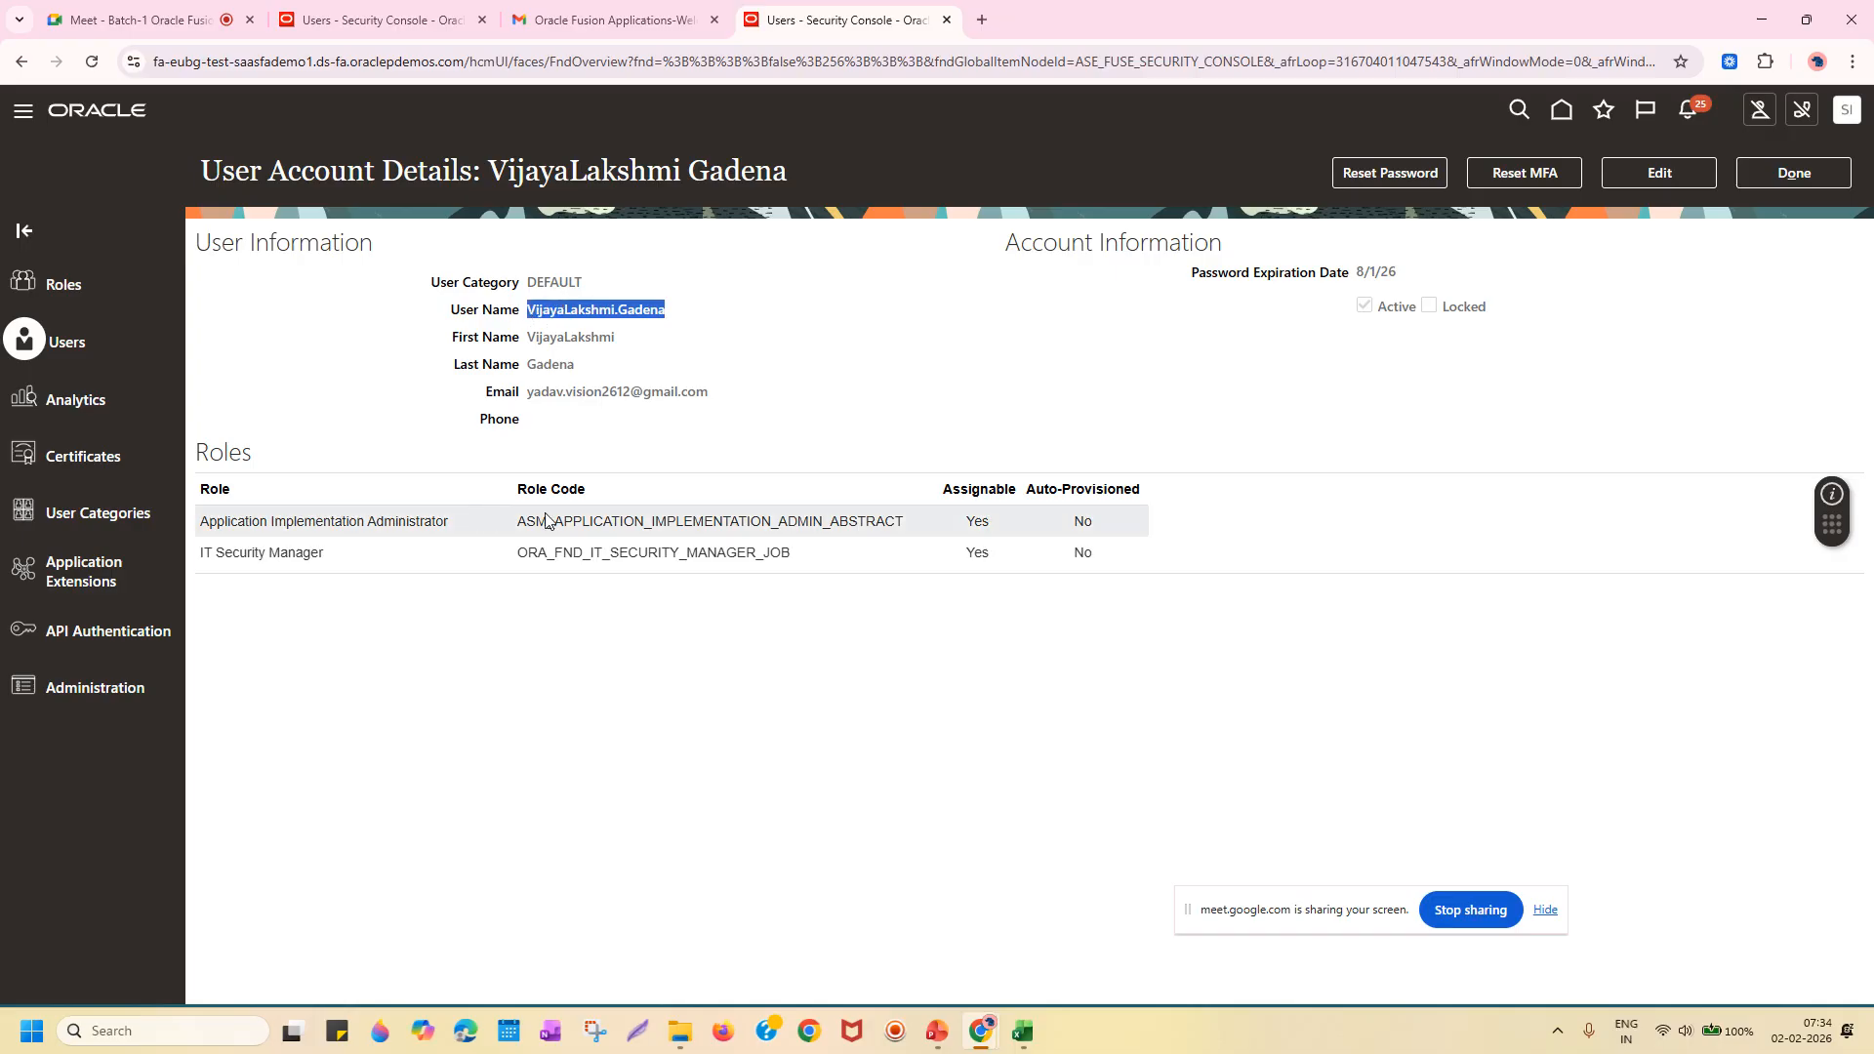
pyautogui.click(1806, 178)
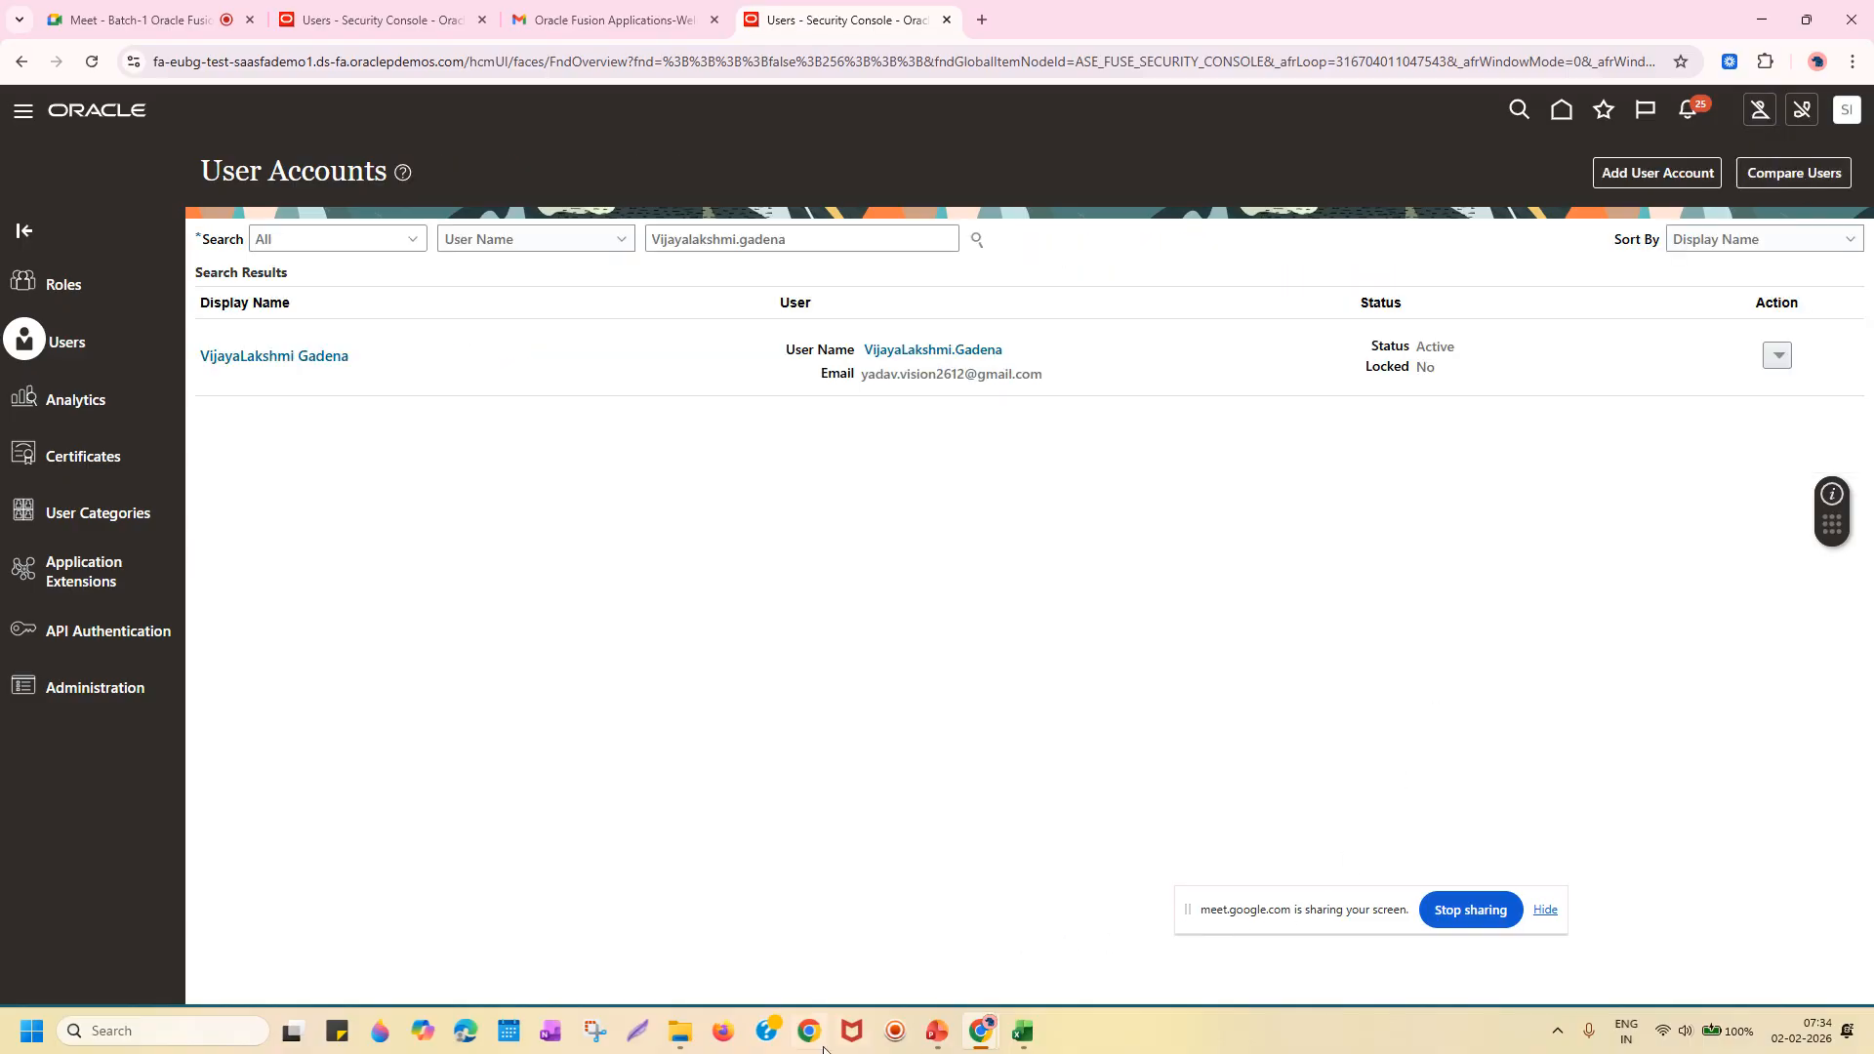
# From the new user's home page, sign out via the VG avatar menu.
pyautogui.moveTo(980, 1031)
pyautogui.click(1186, 903)
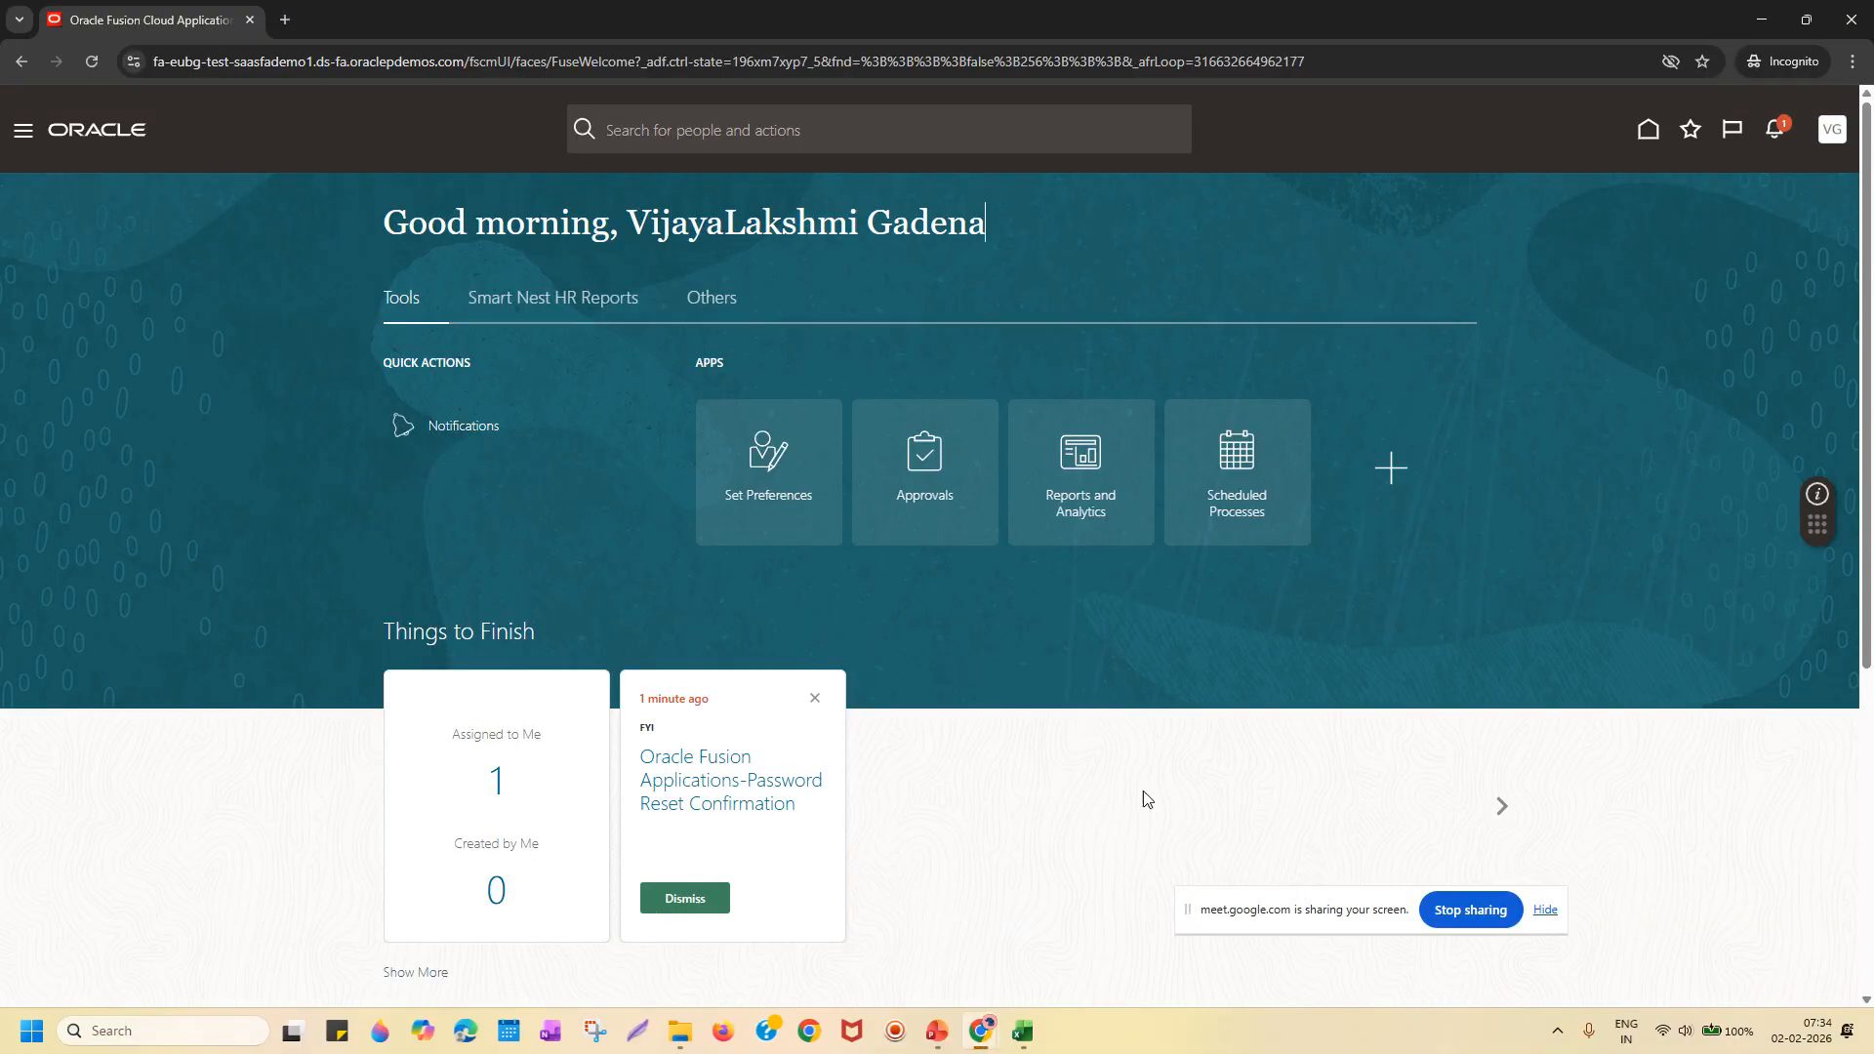
pyautogui.moveTo(639, 223); pyautogui.dragTo(1076, 236)
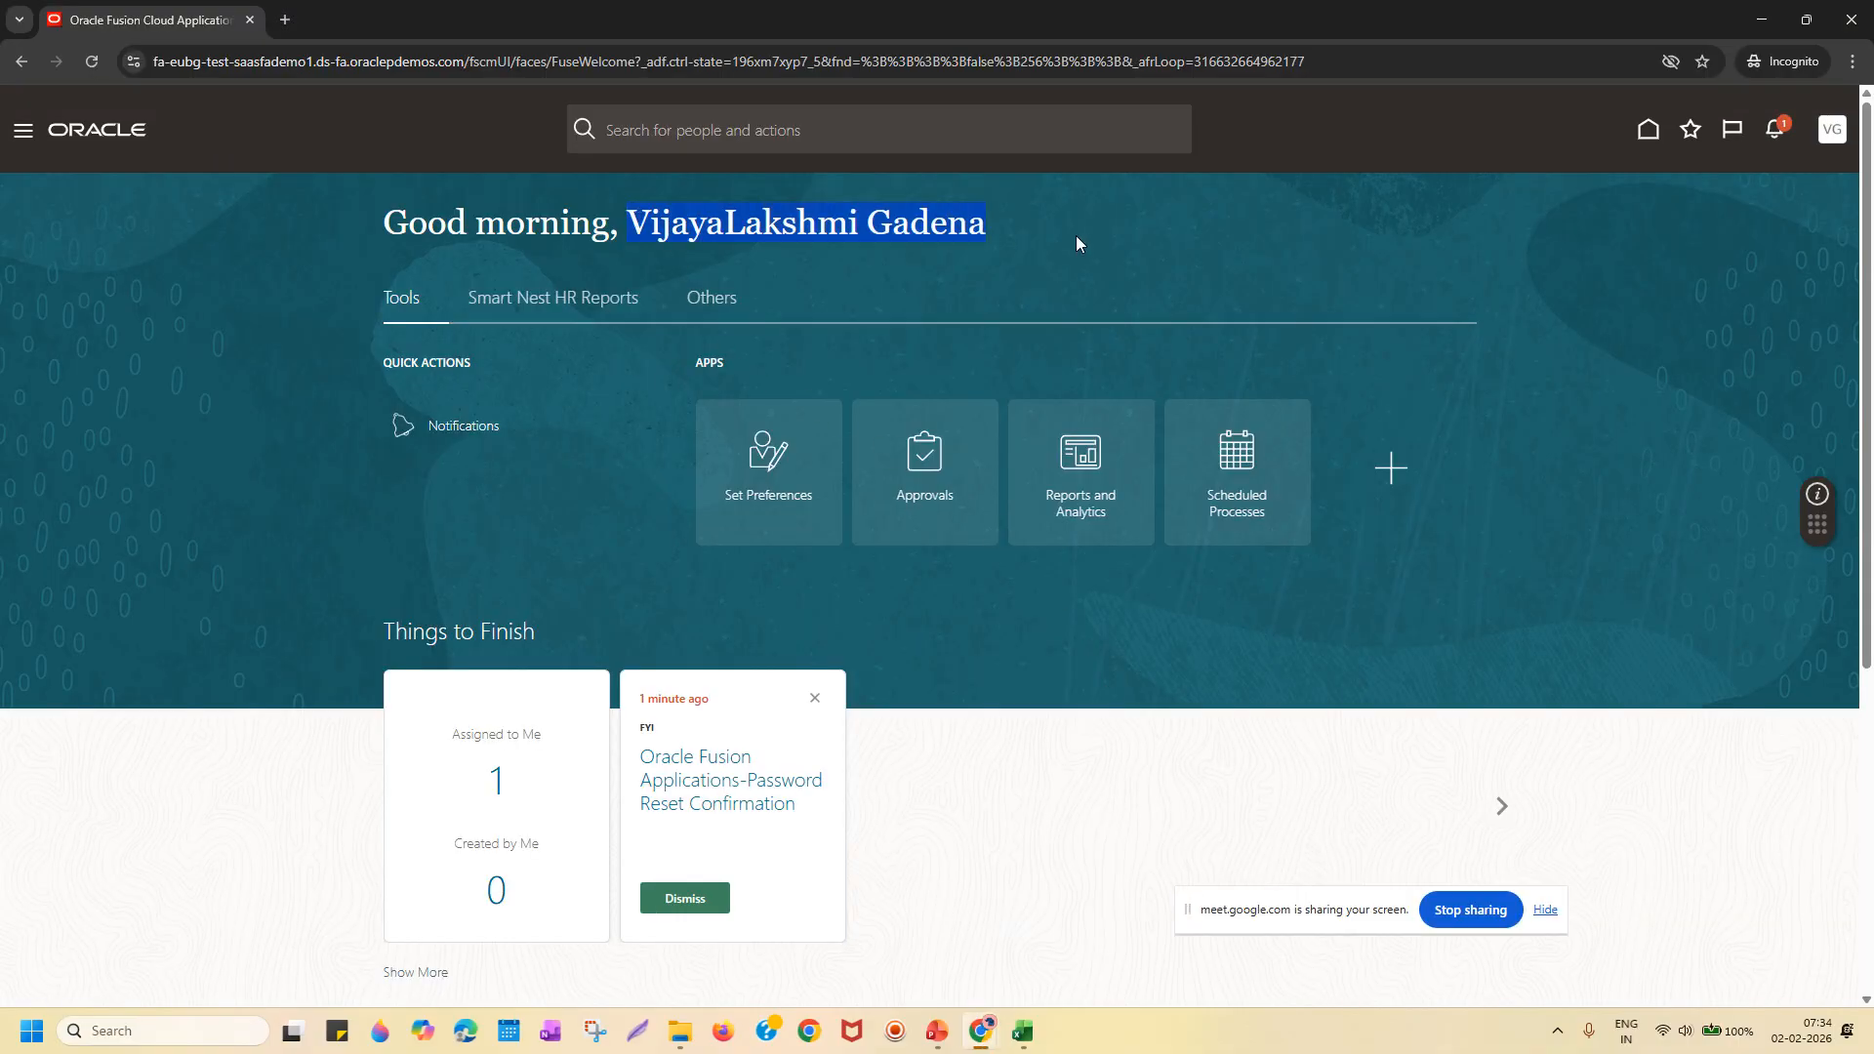
pyautogui.click(19, 142)
pyautogui.click(204, 237)
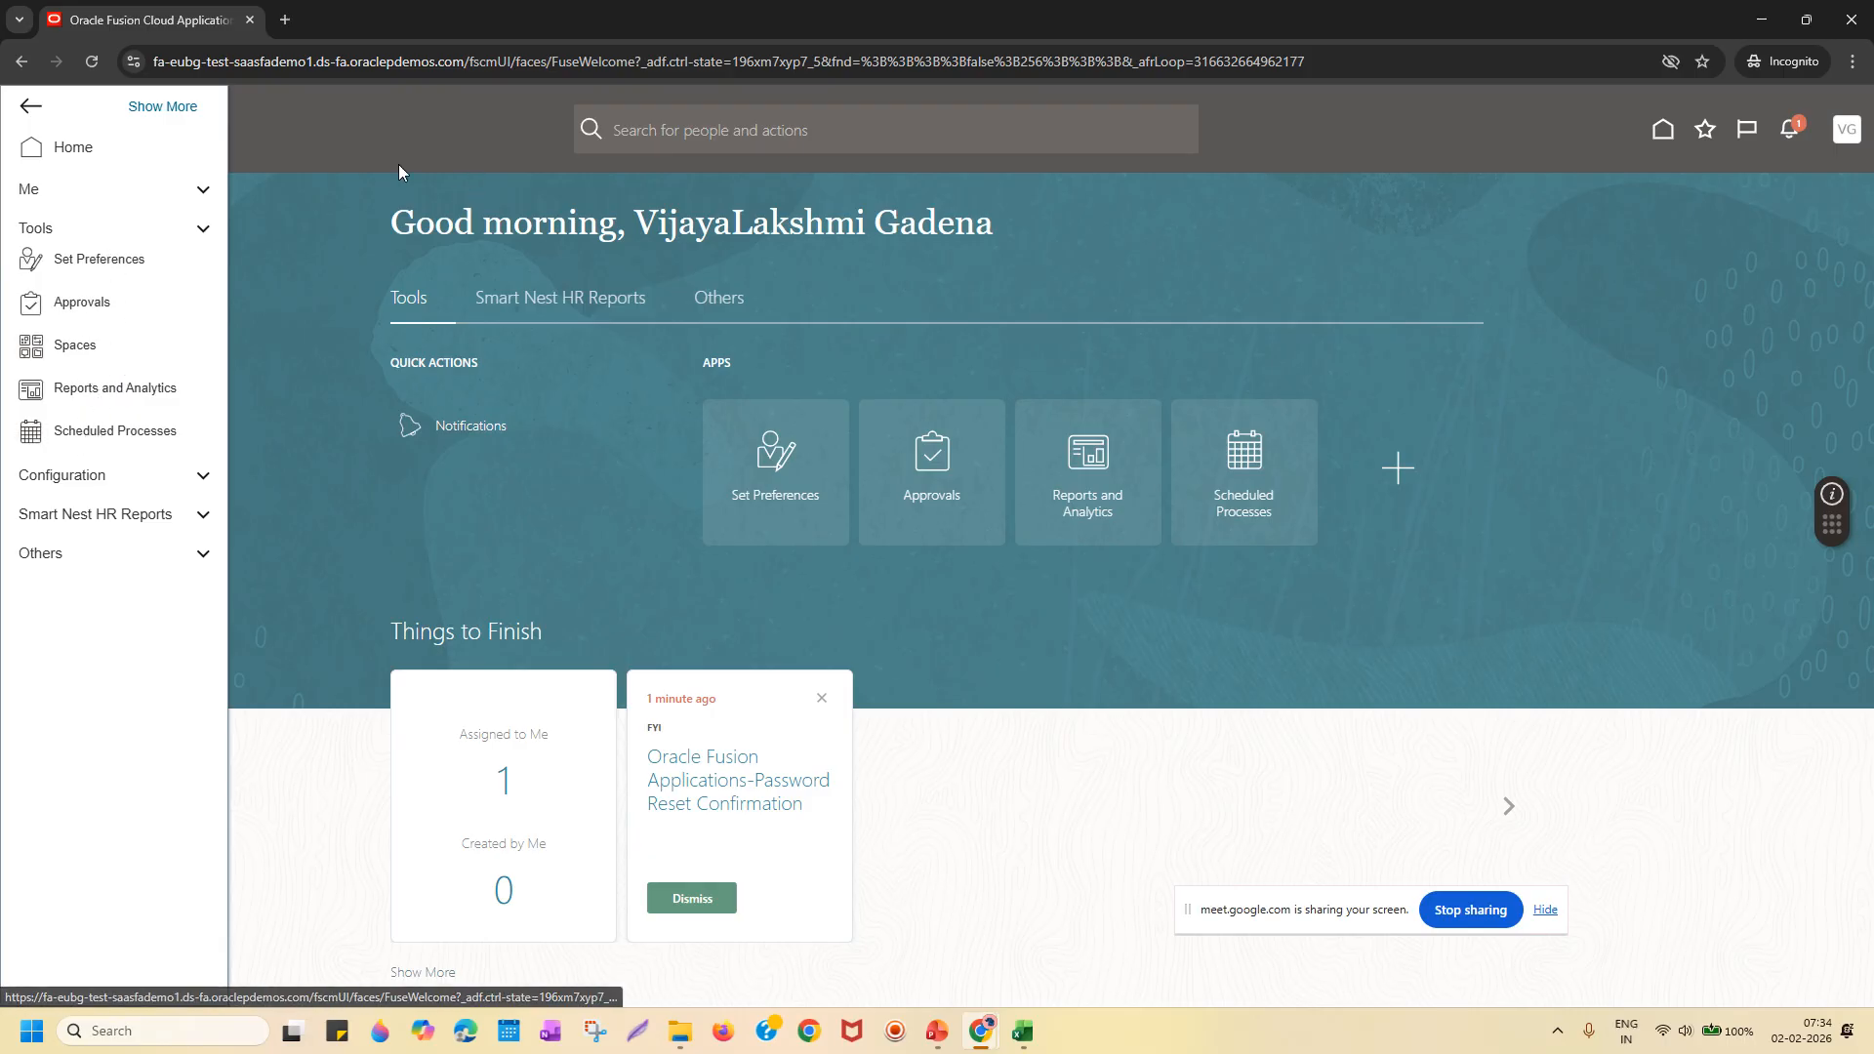
pyautogui.click(1317, 256)
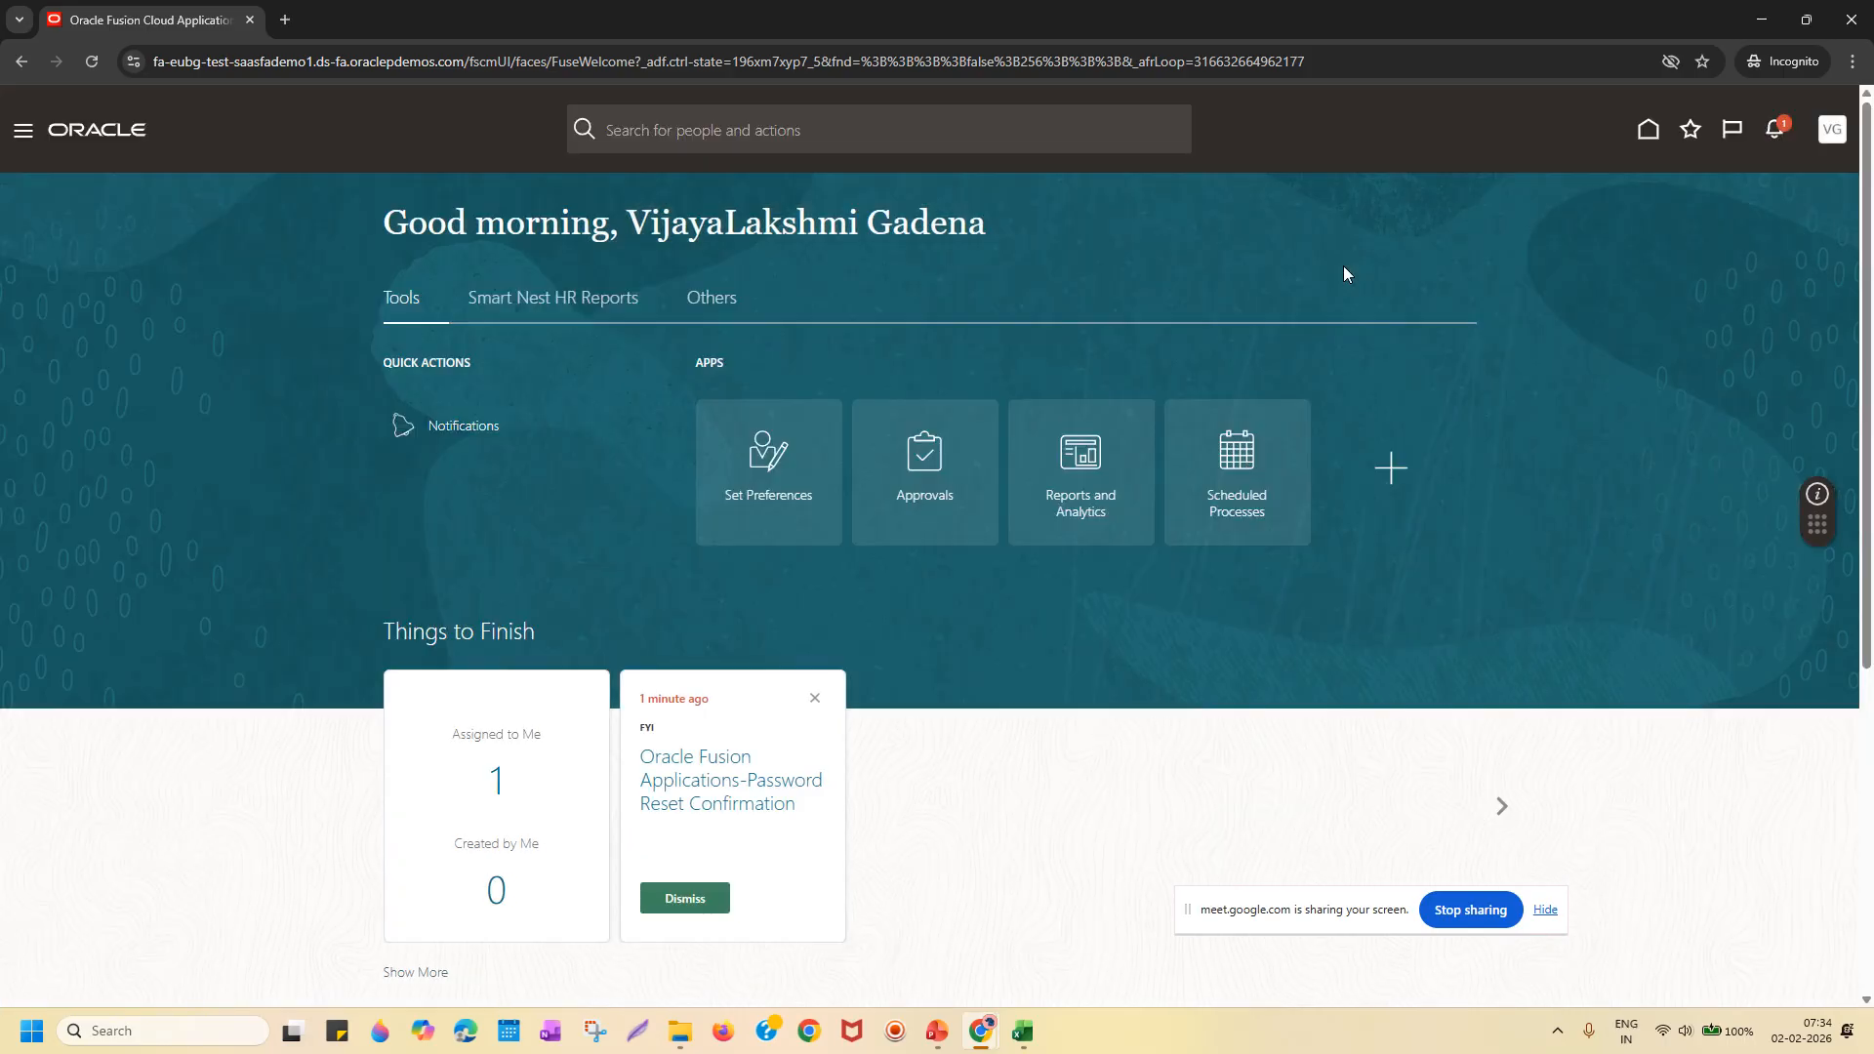
pyautogui.click(1836, 132)
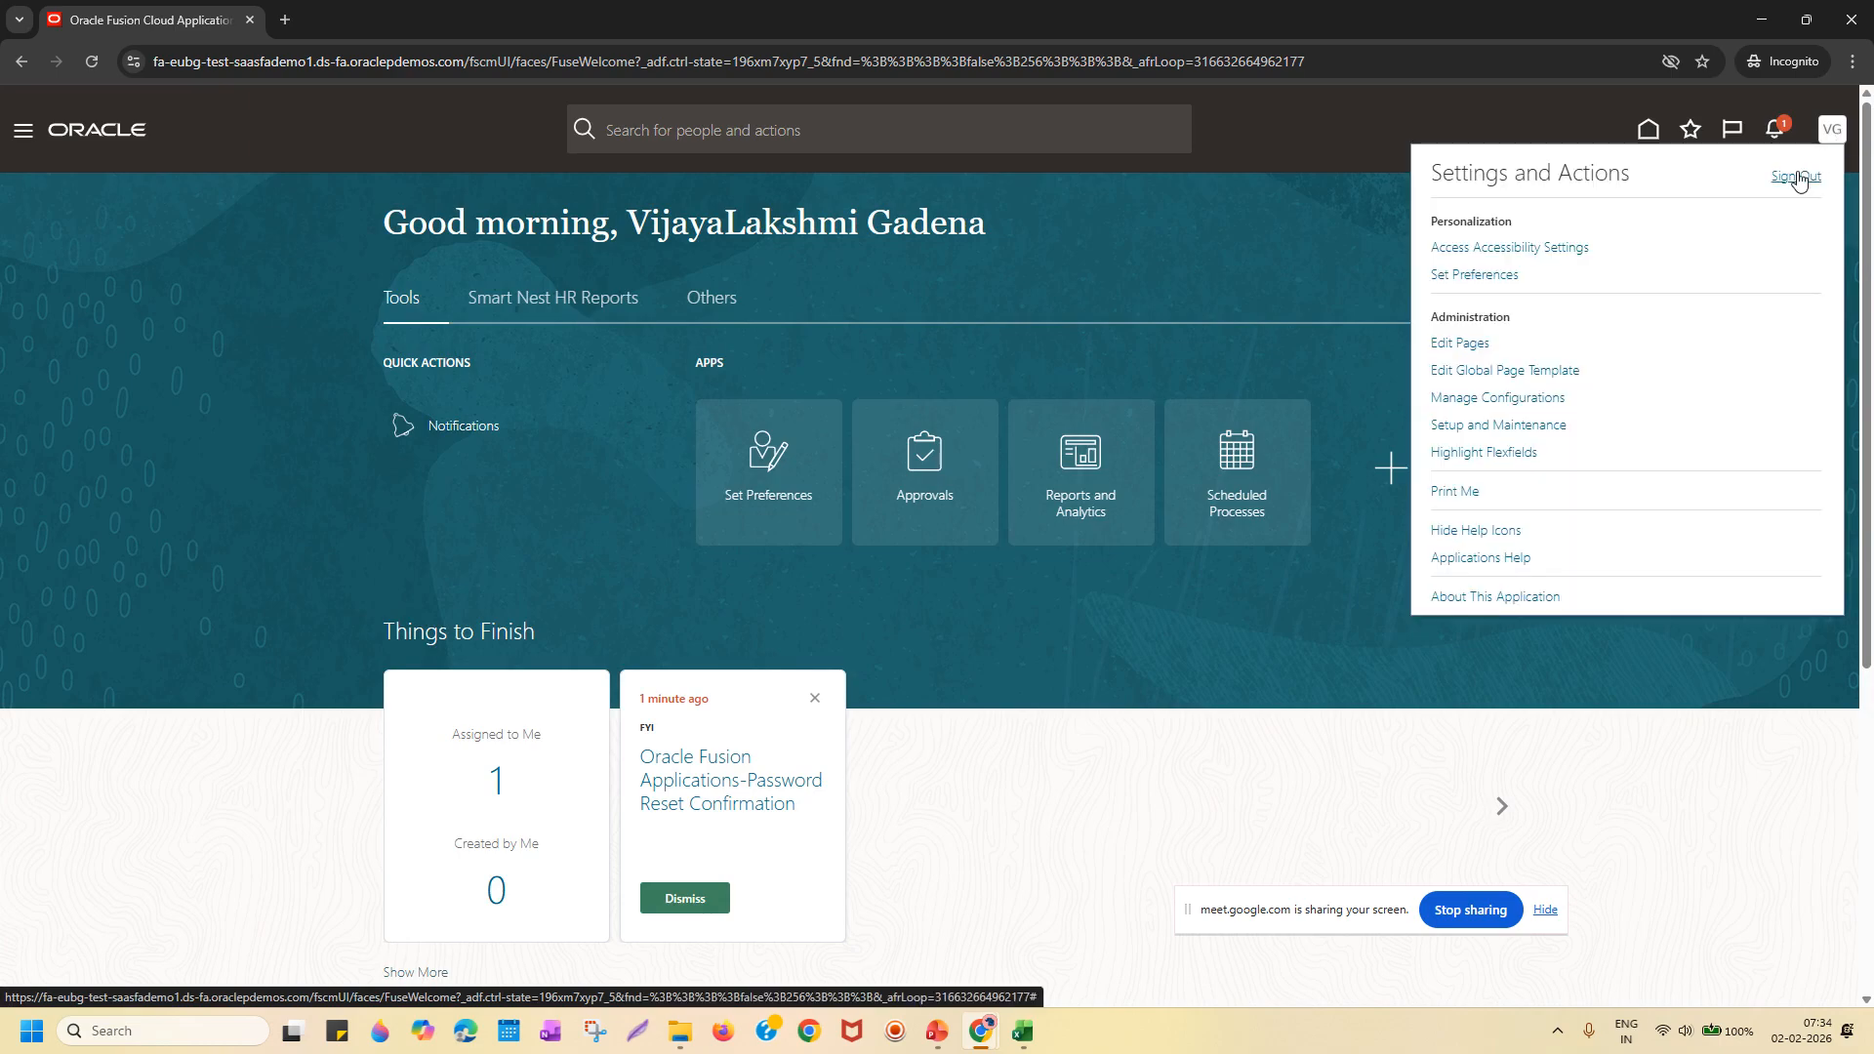
pyautogui.click(1799, 178)
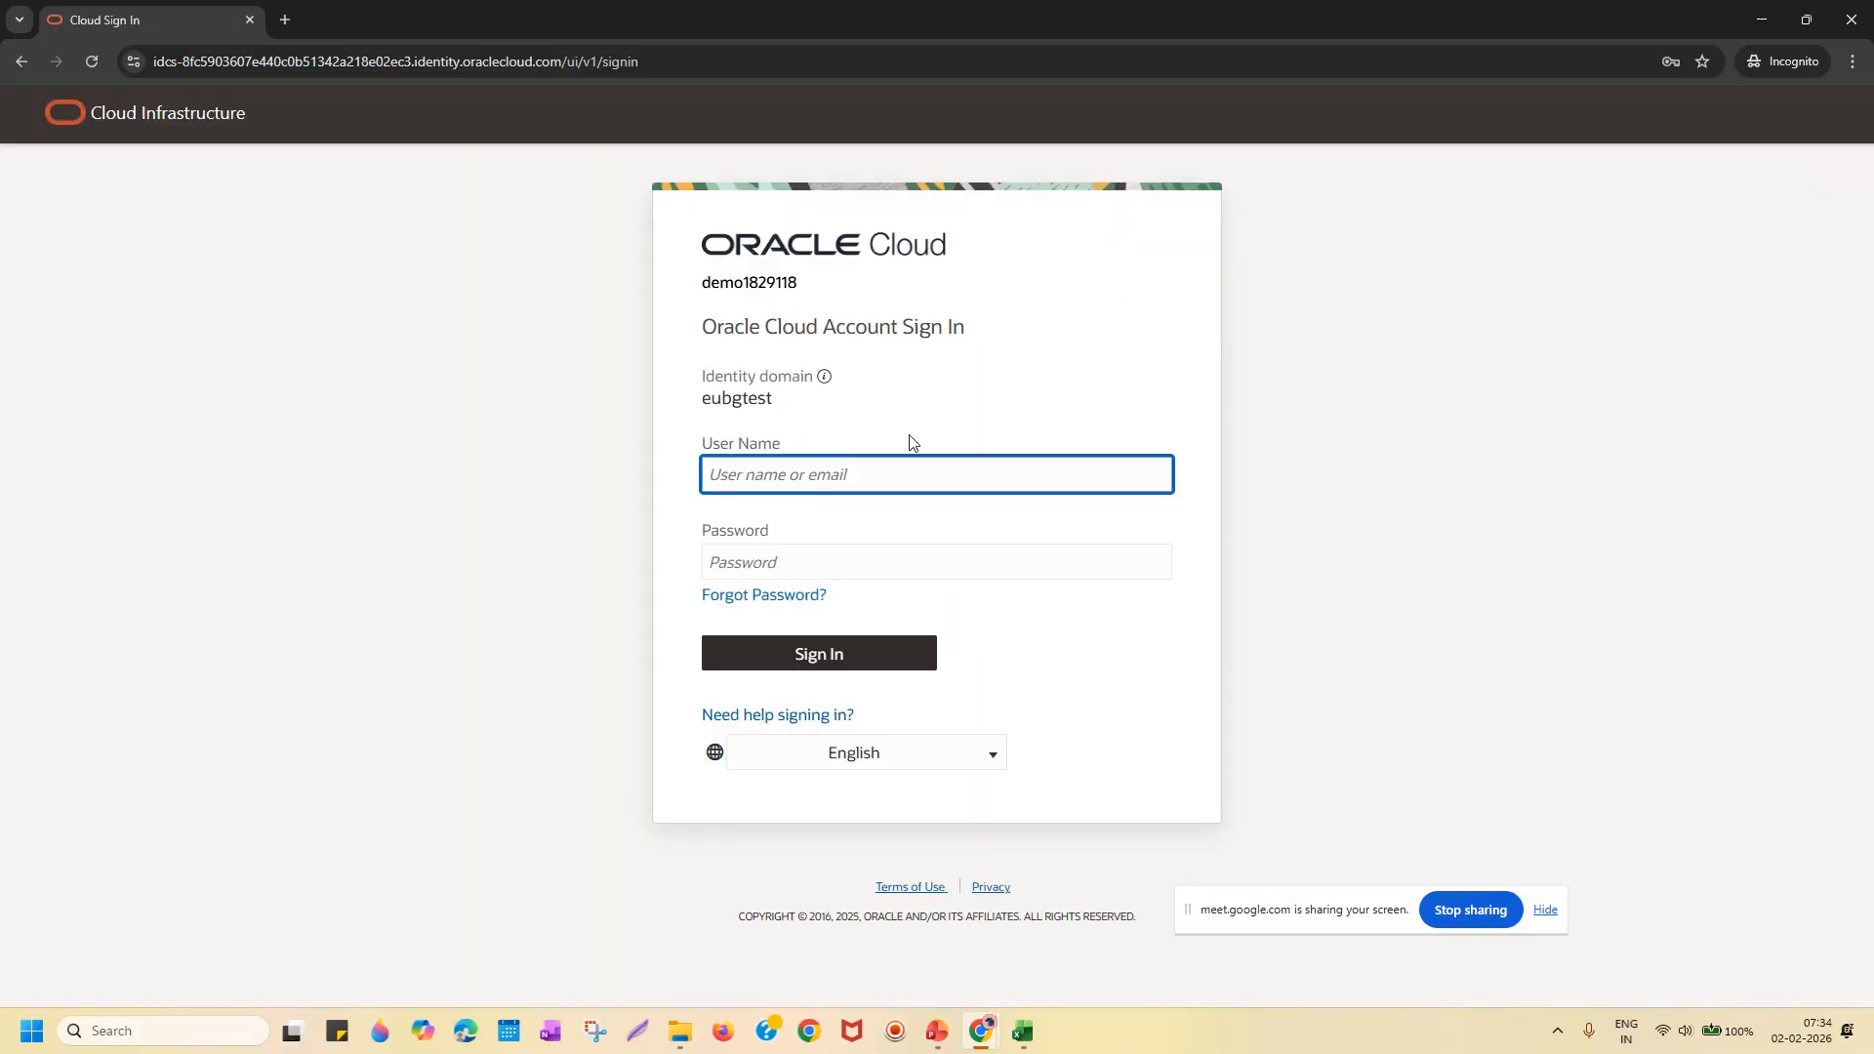
# Sign in to Oracle Cloud with the new user's user name and password.
pyautogui.click(900, 472)
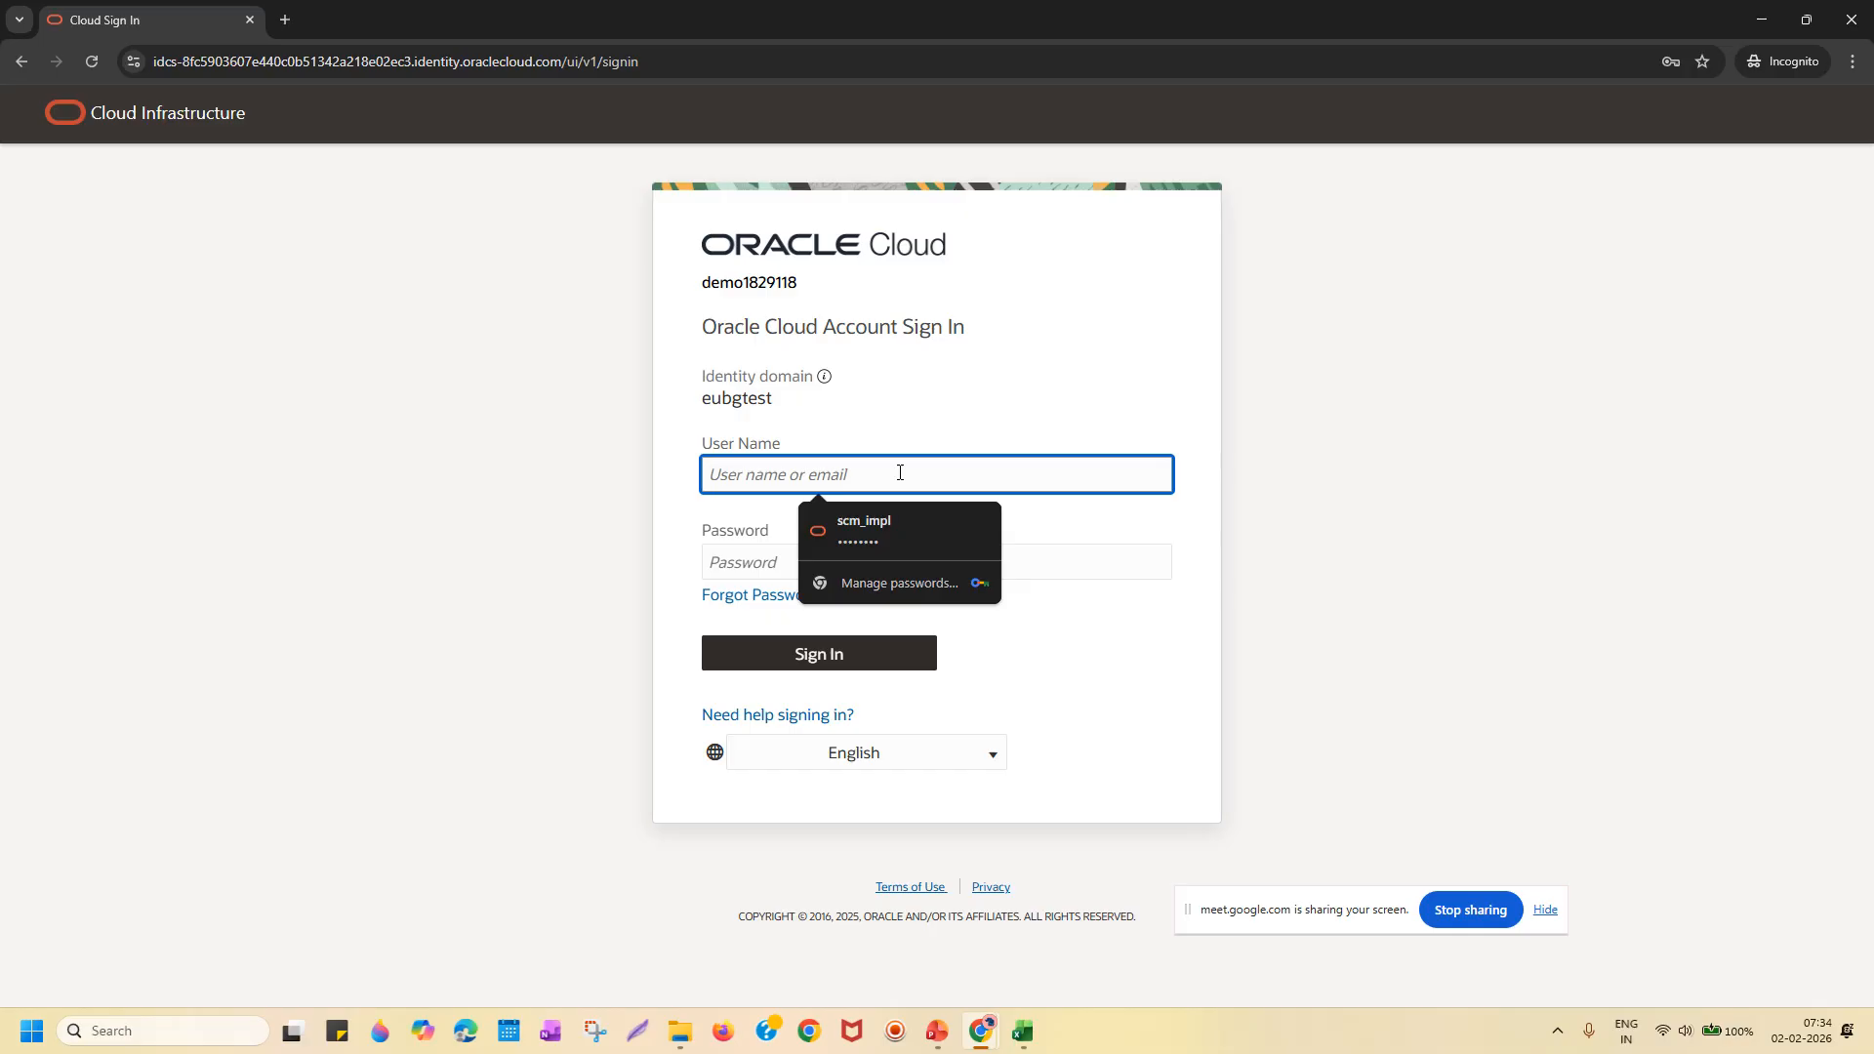
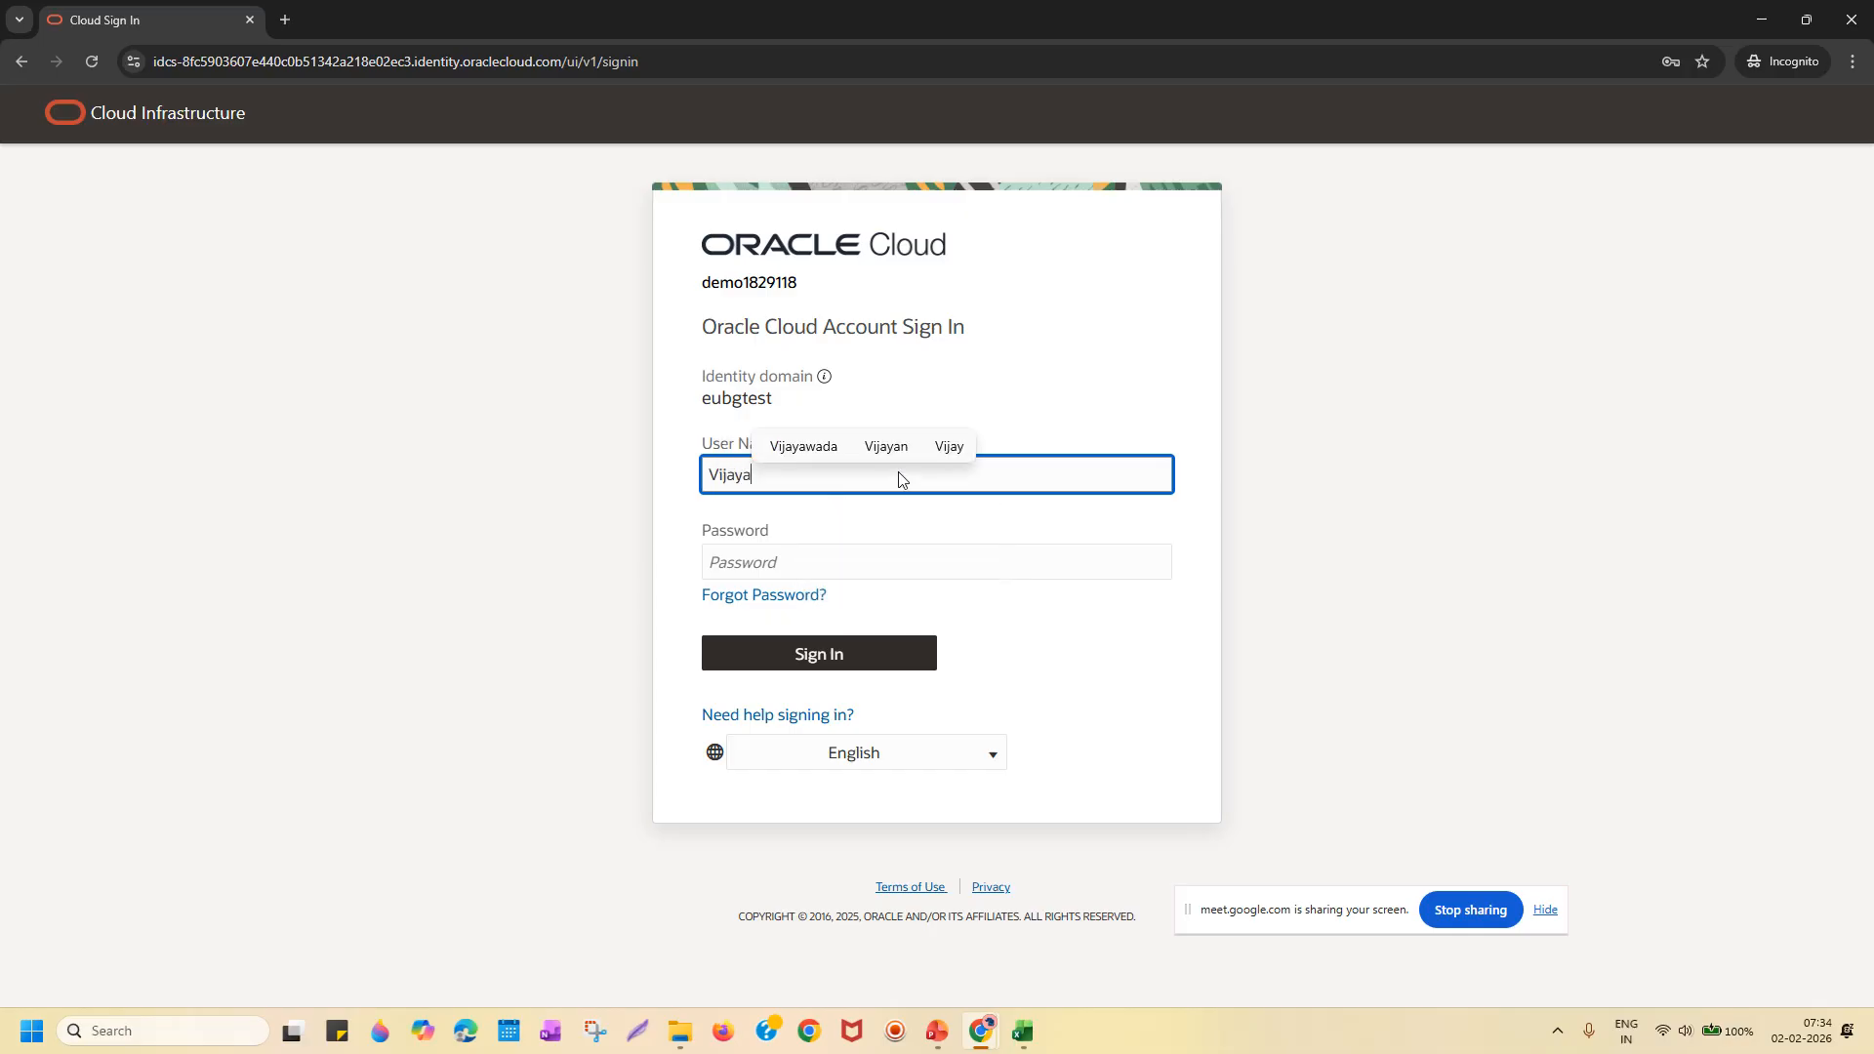
pyautogui.press('Tab')
pyautogui.write('••••••••')
pyautogui.press('Return')
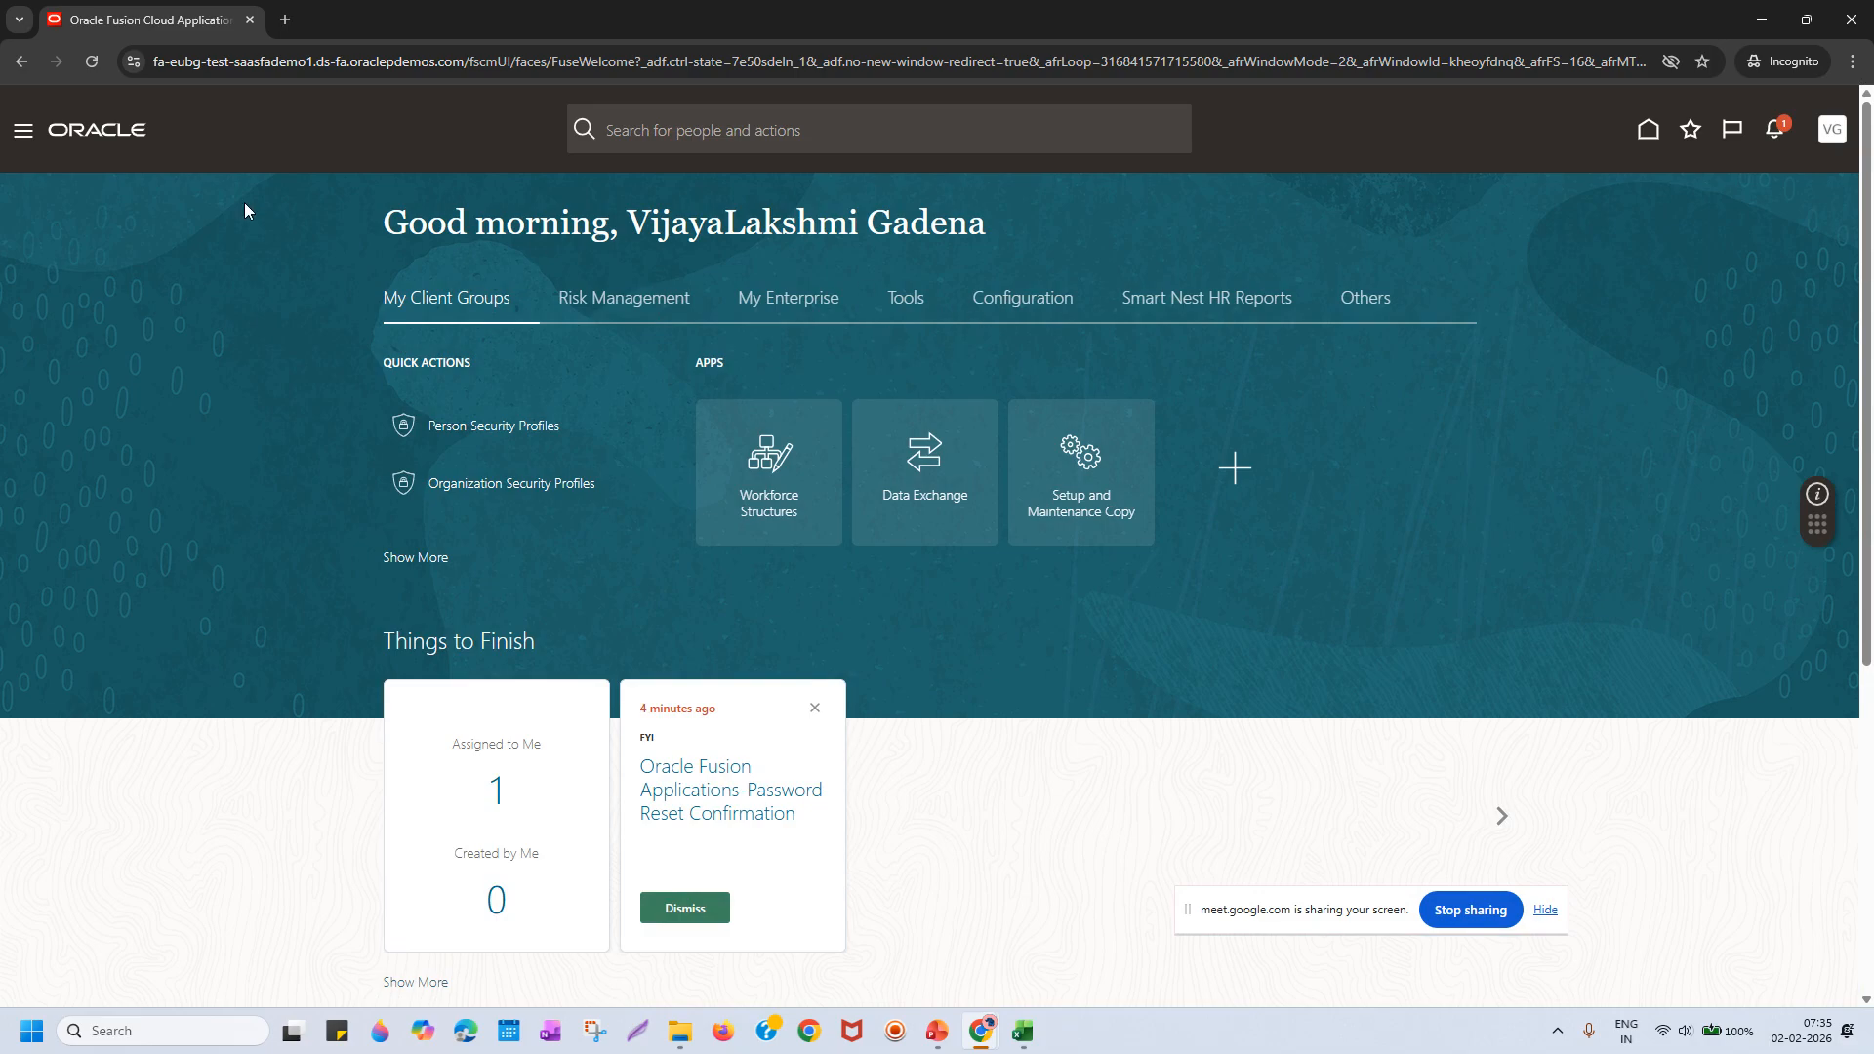
# Confirm Security Console appears under Tools in the Navigator, then return to PowerPoint.
pyautogui.click(29, 137)
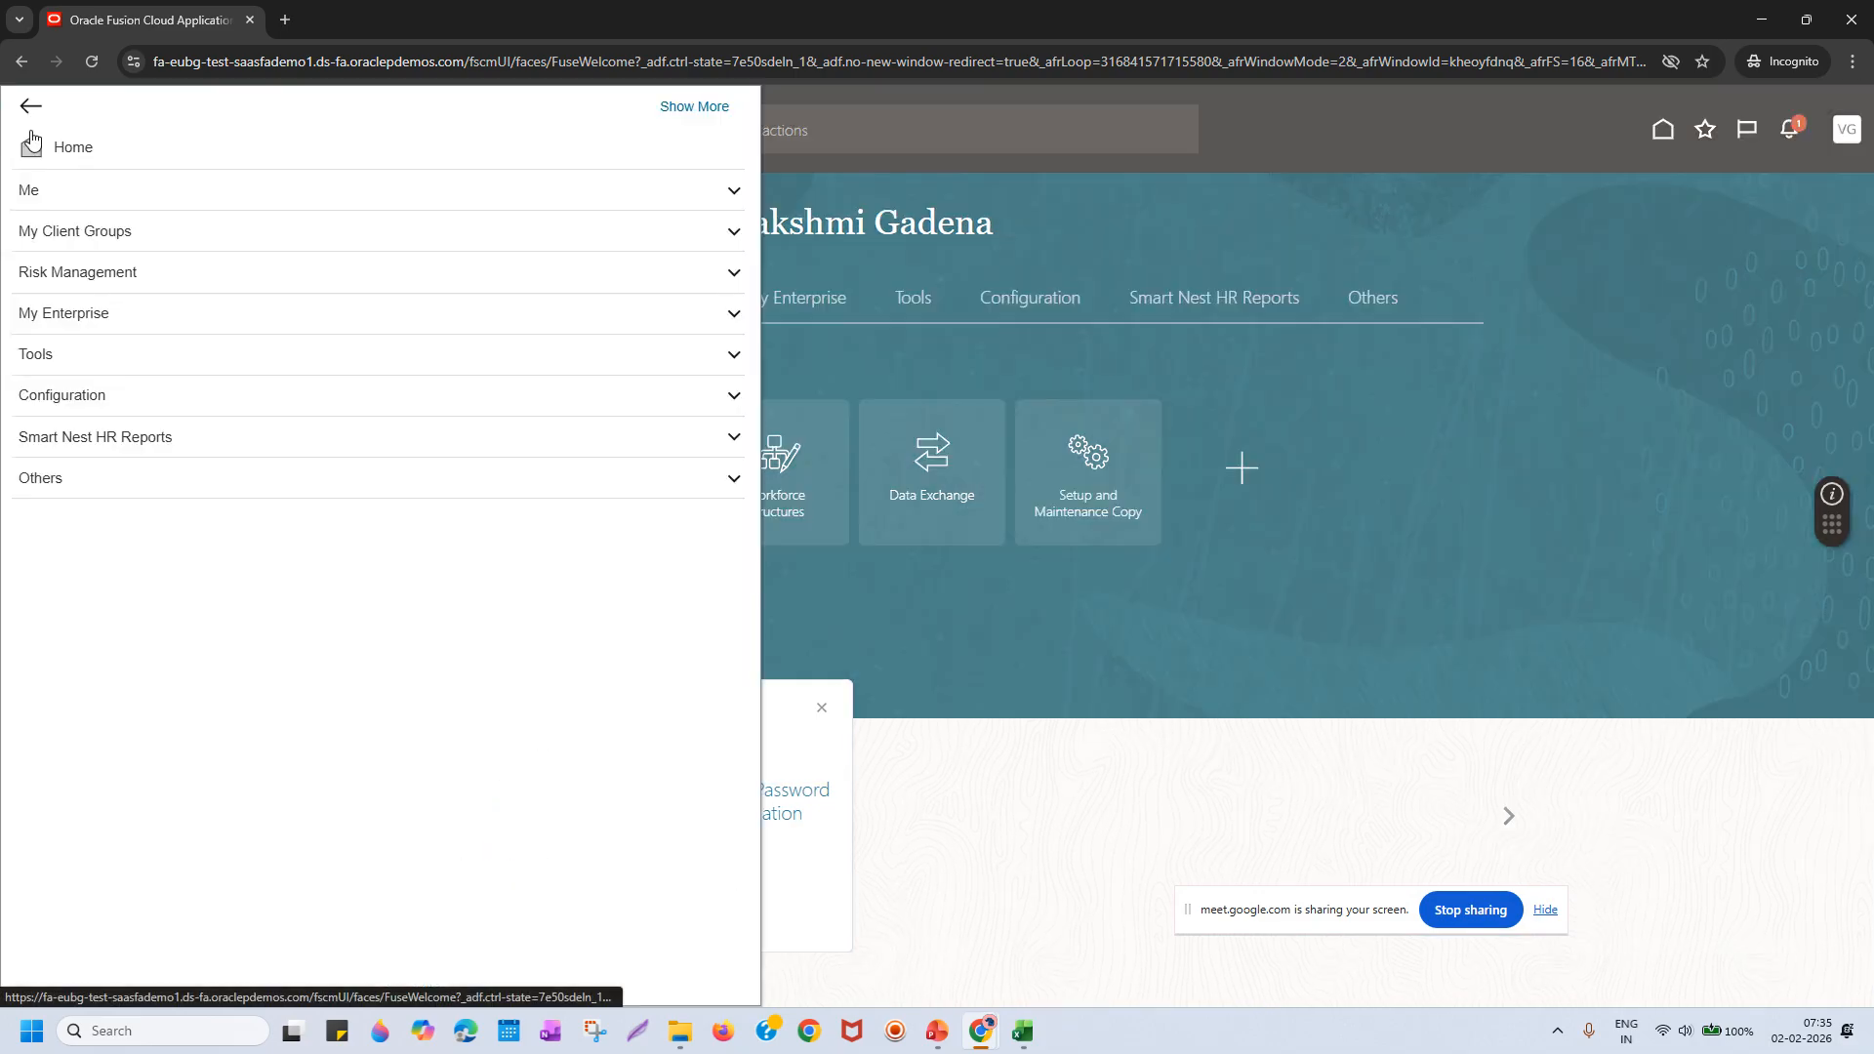
pyautogui.click(500, 357)
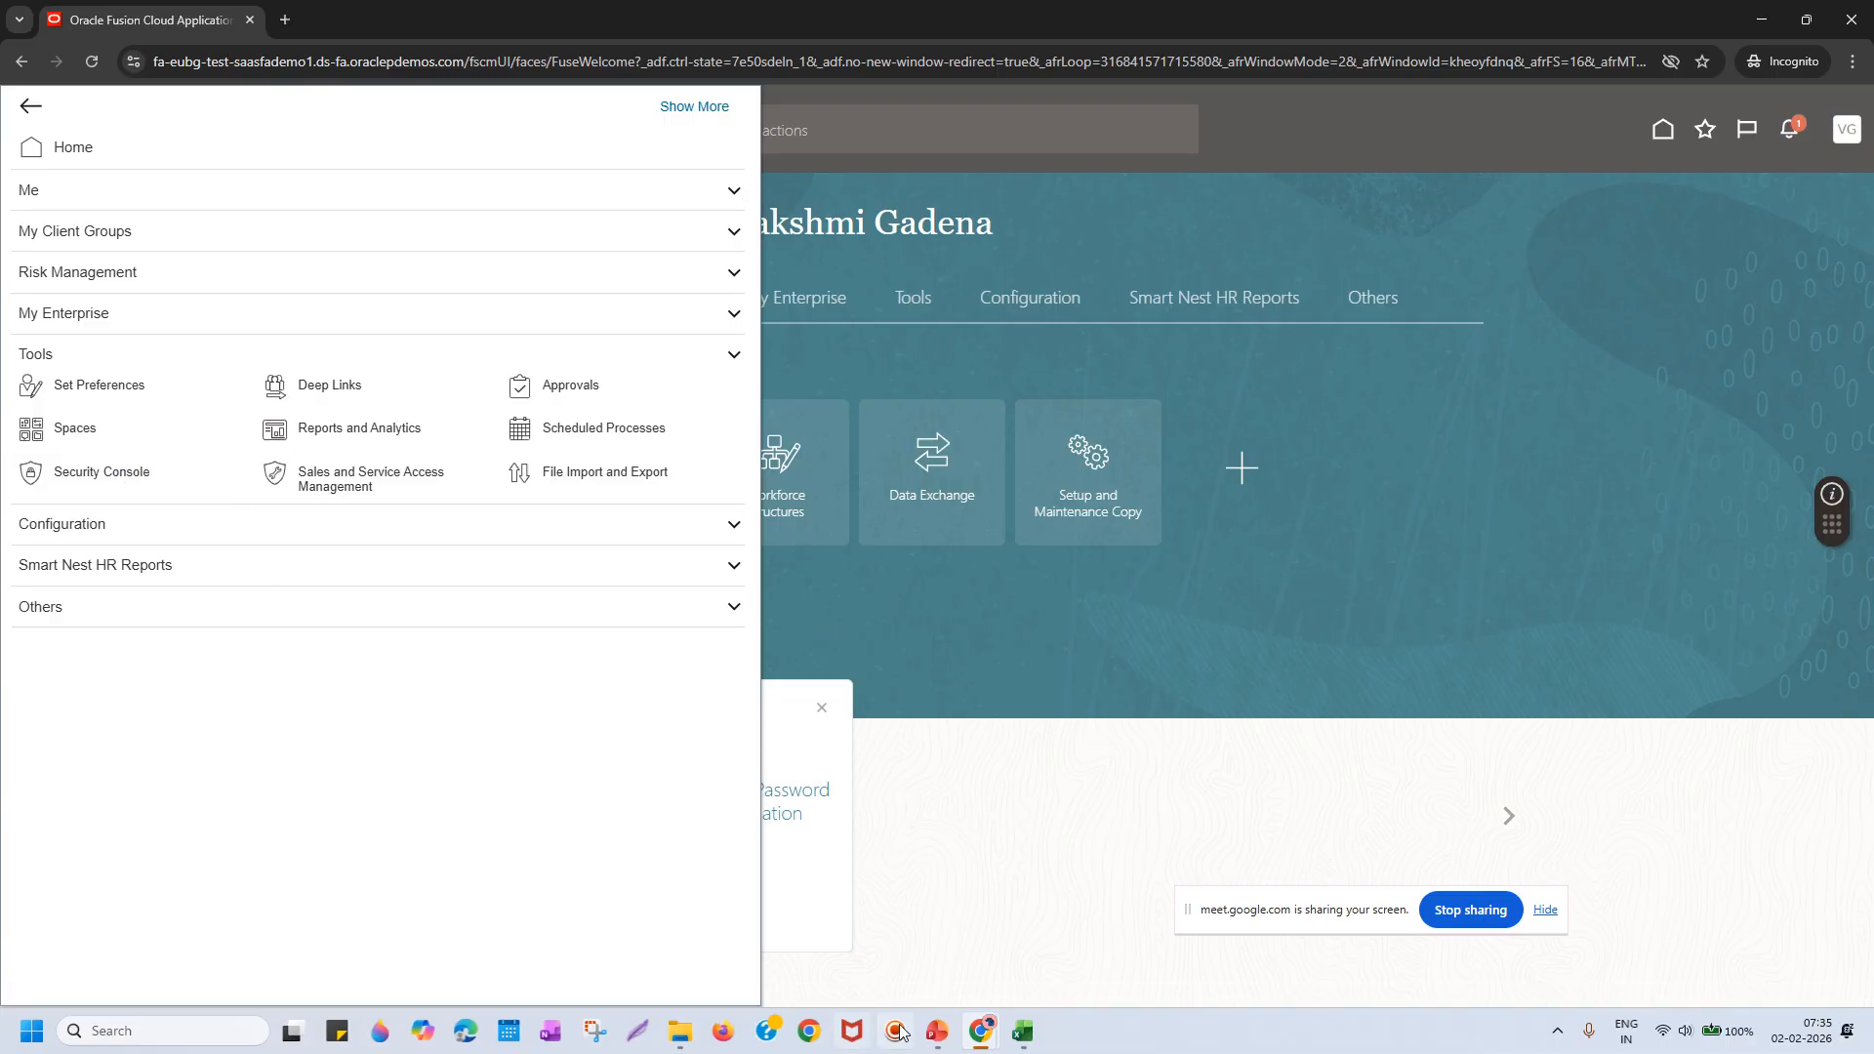
pyautogui.click(937, 1031)
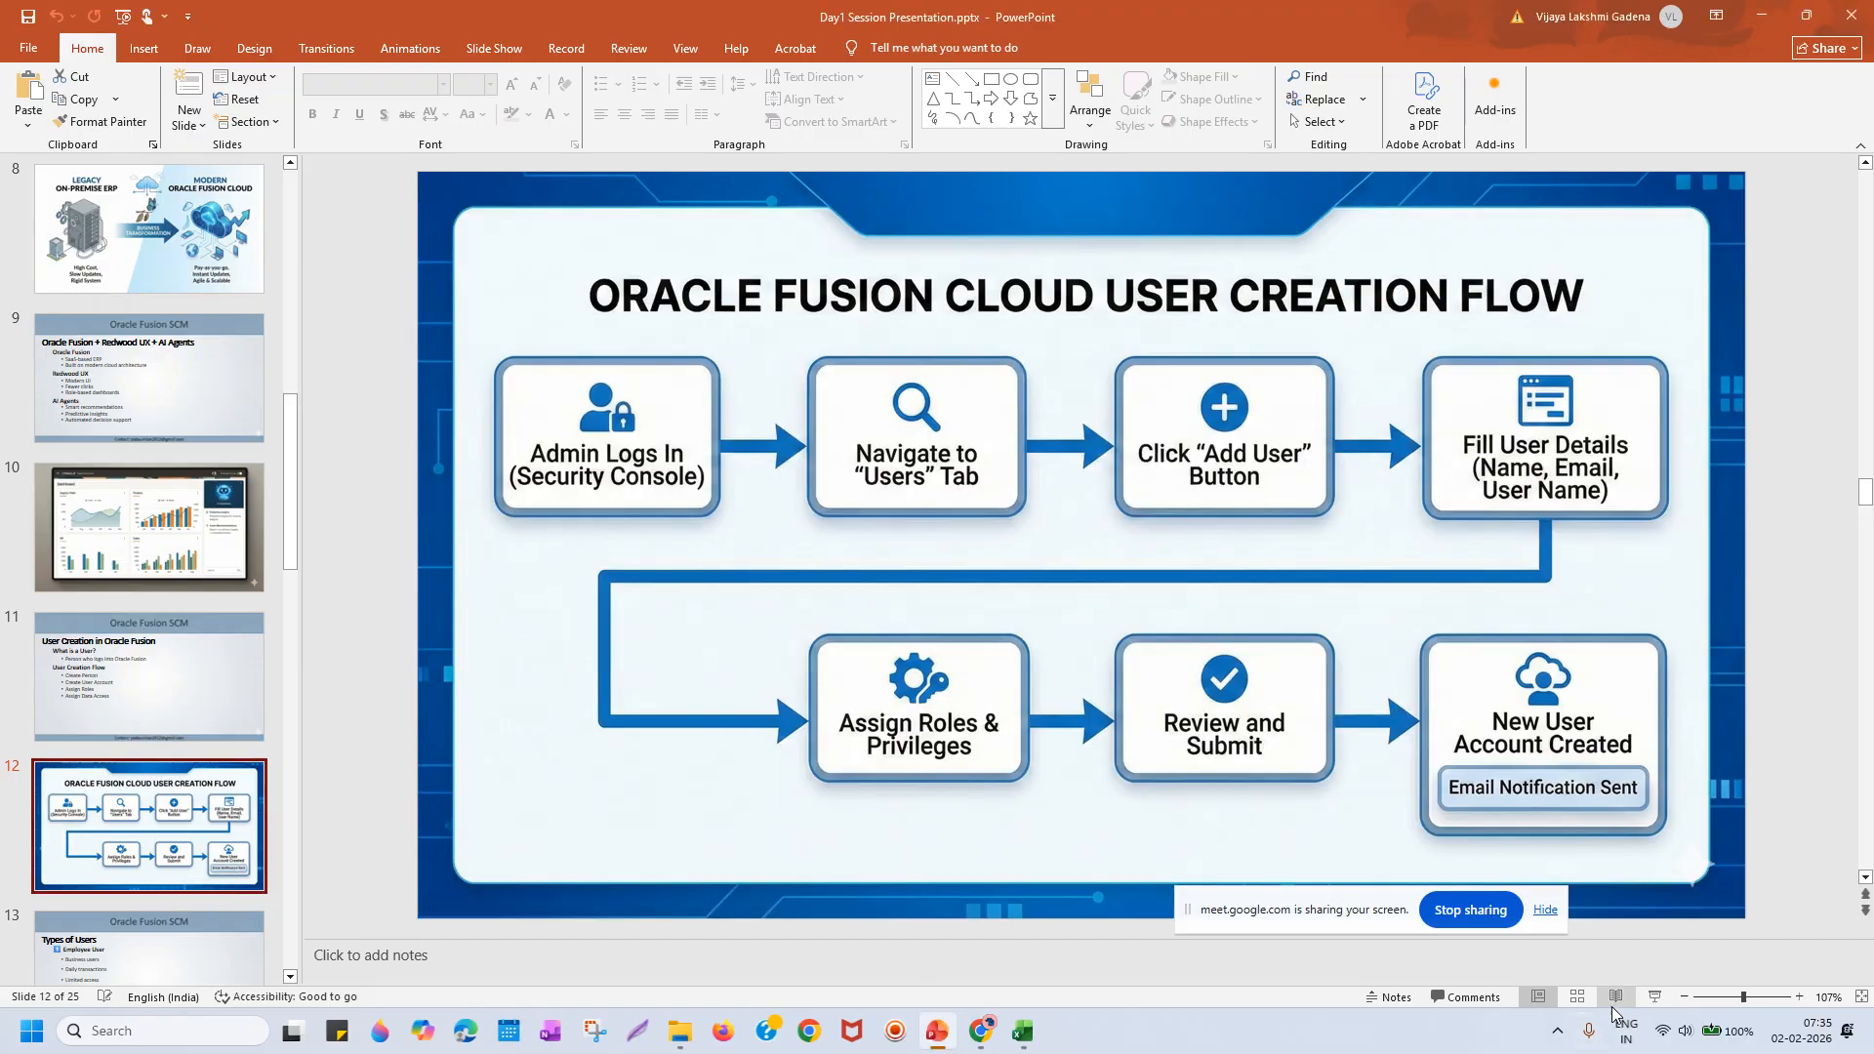
# Start the slide show on the User Creation Flow slide and advance to Types of Users.
pyautogui.click(1654, 996)
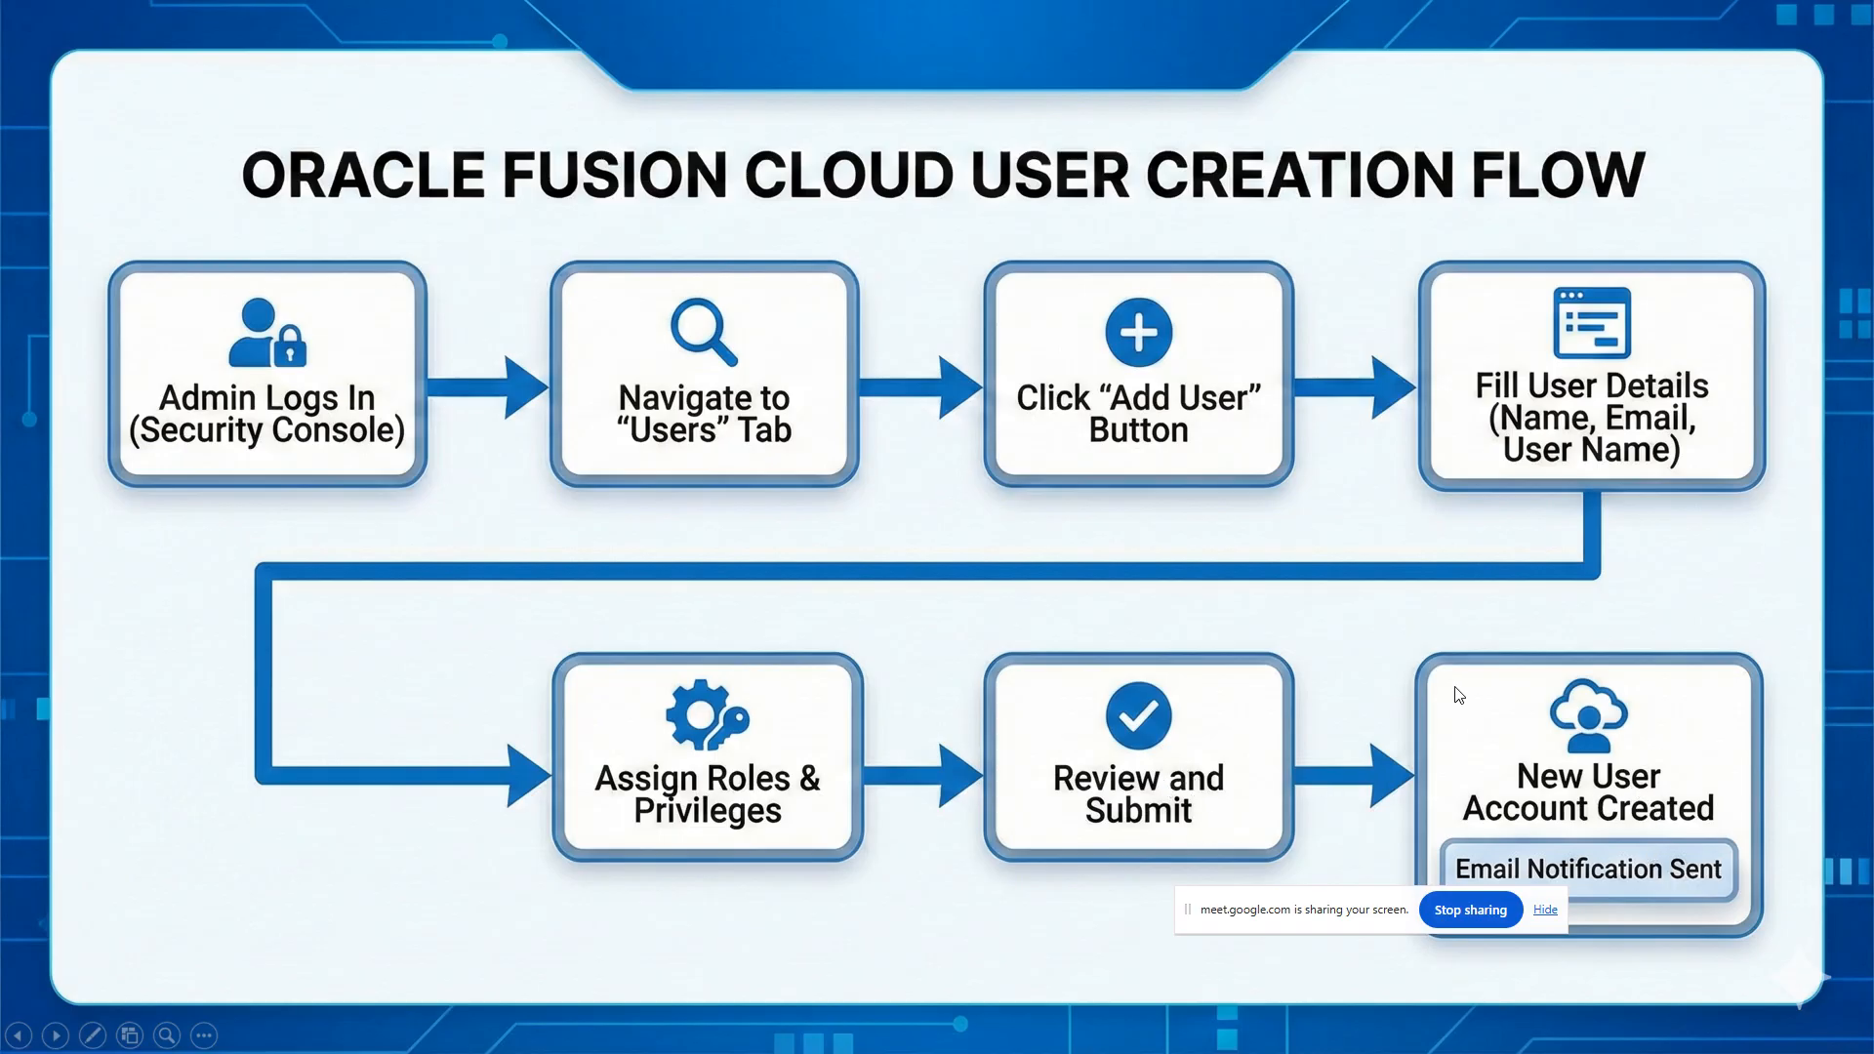
pyautogui.press('Right')
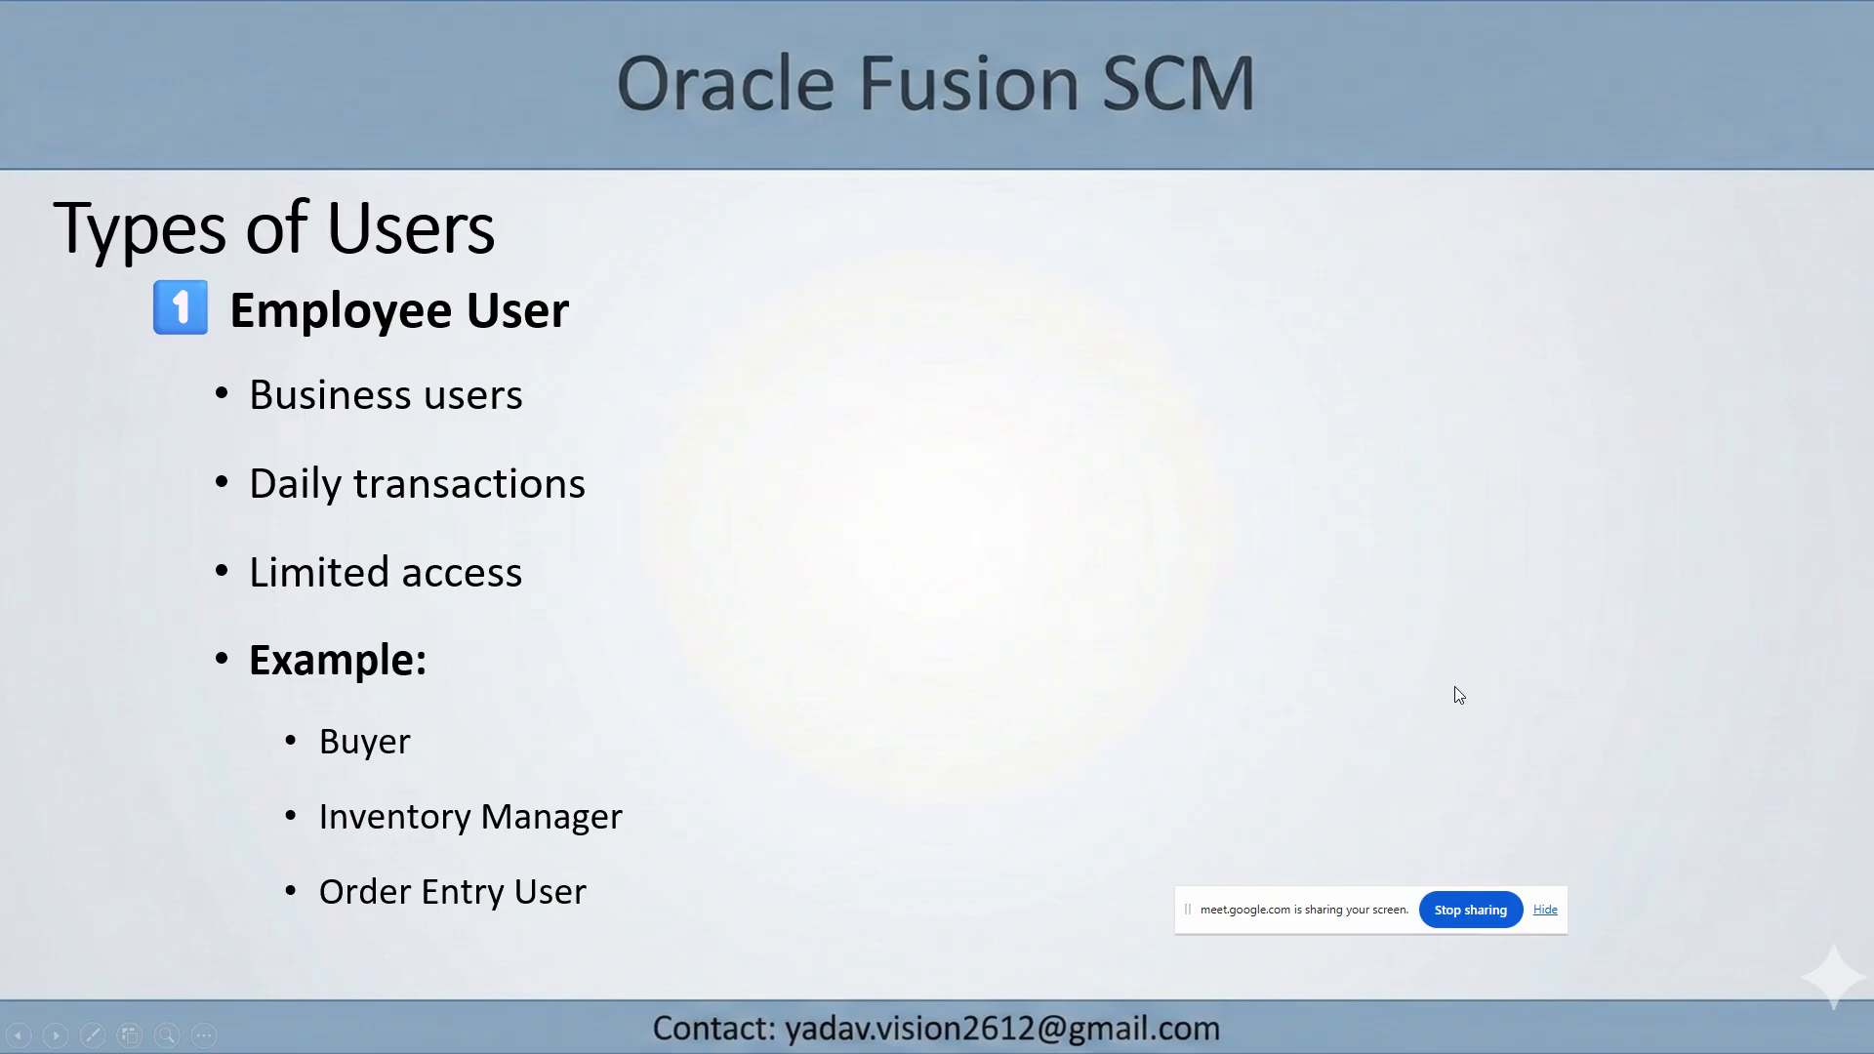
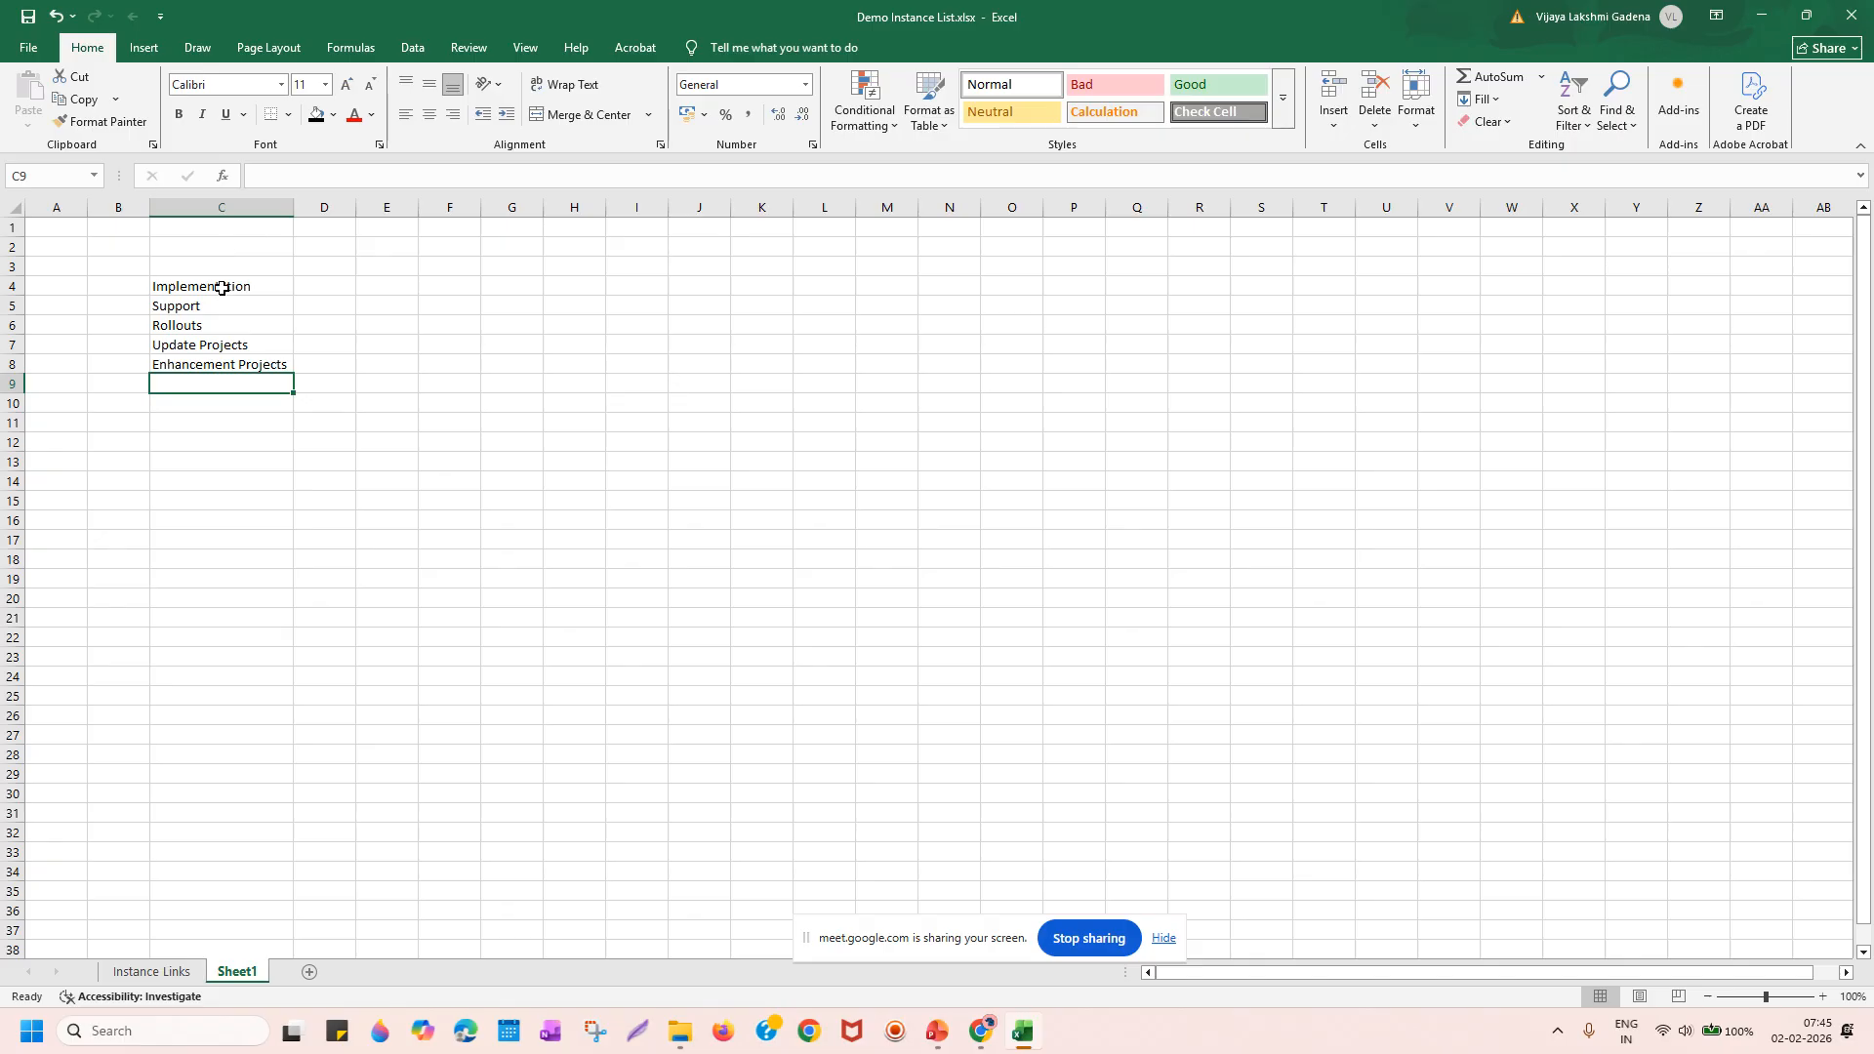
# Bold the Implementation and Support entries and enter 'Intial Stage' in D4.
pyautogui.hotkey('ctrl', 'b')
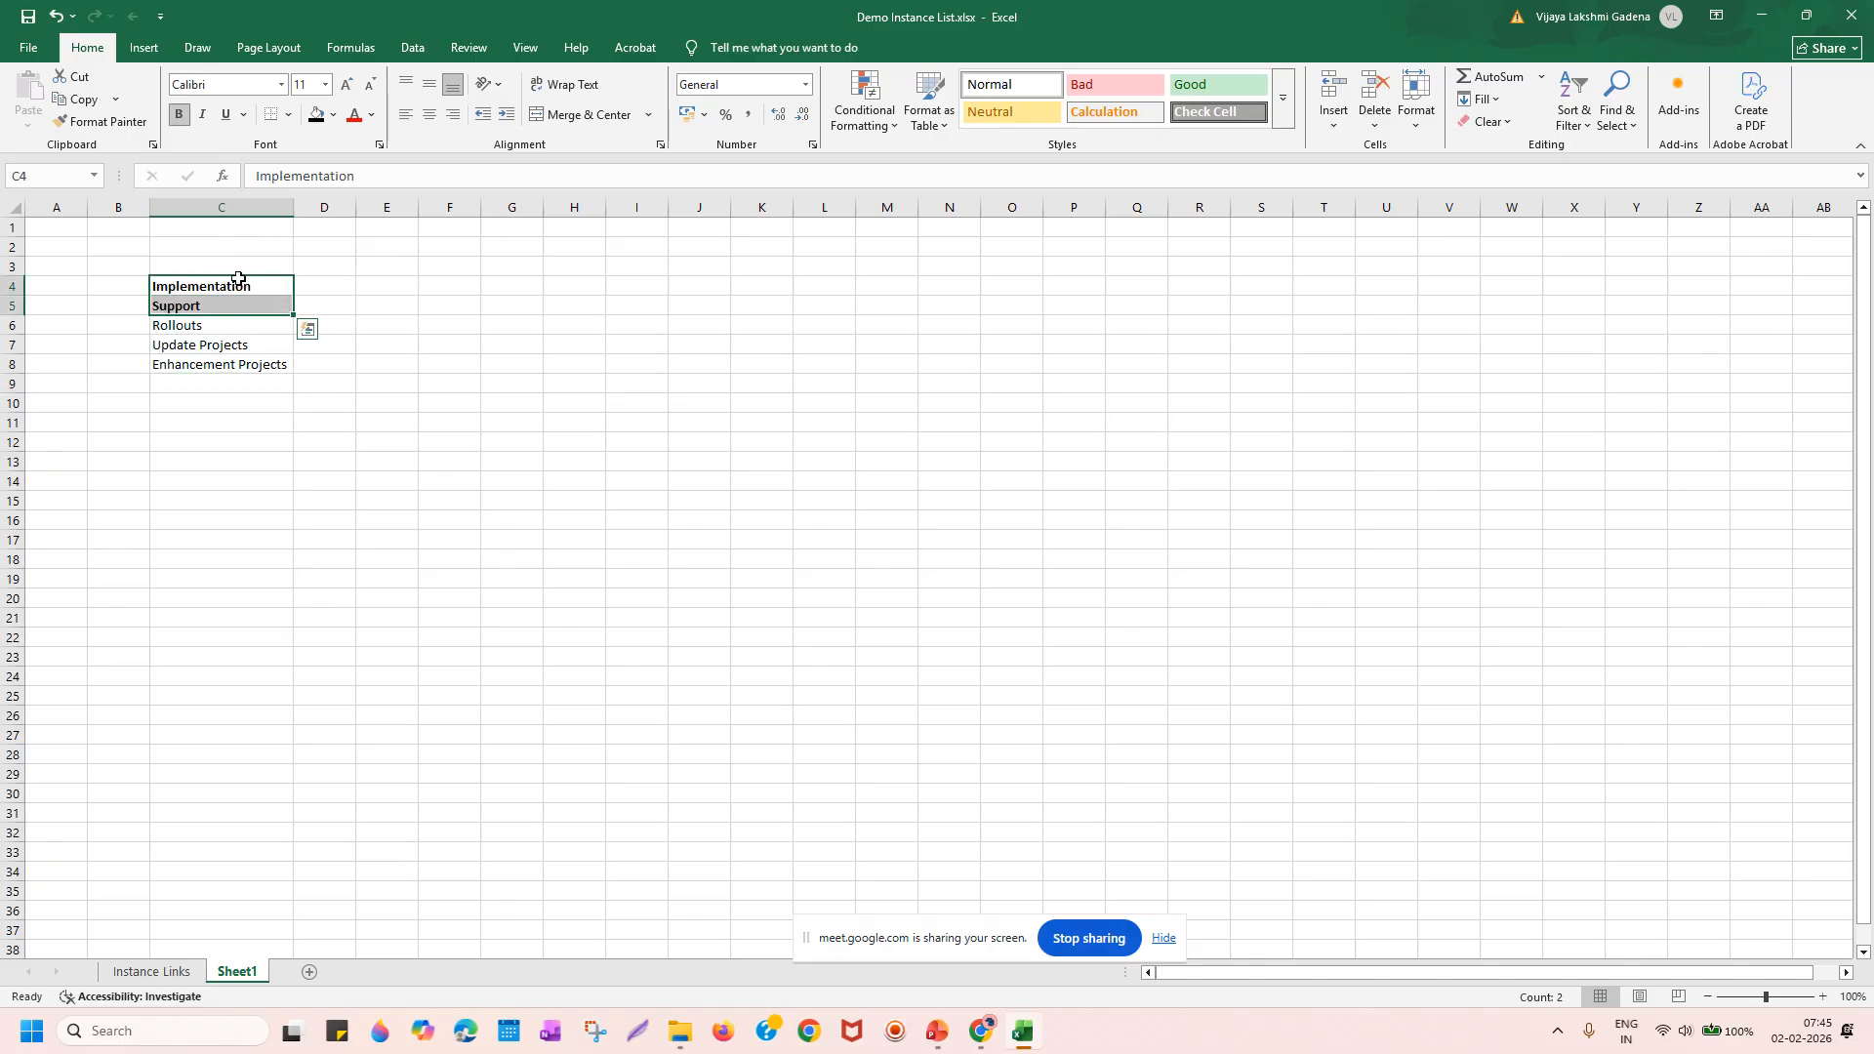
pyautogui.click(330, 285)
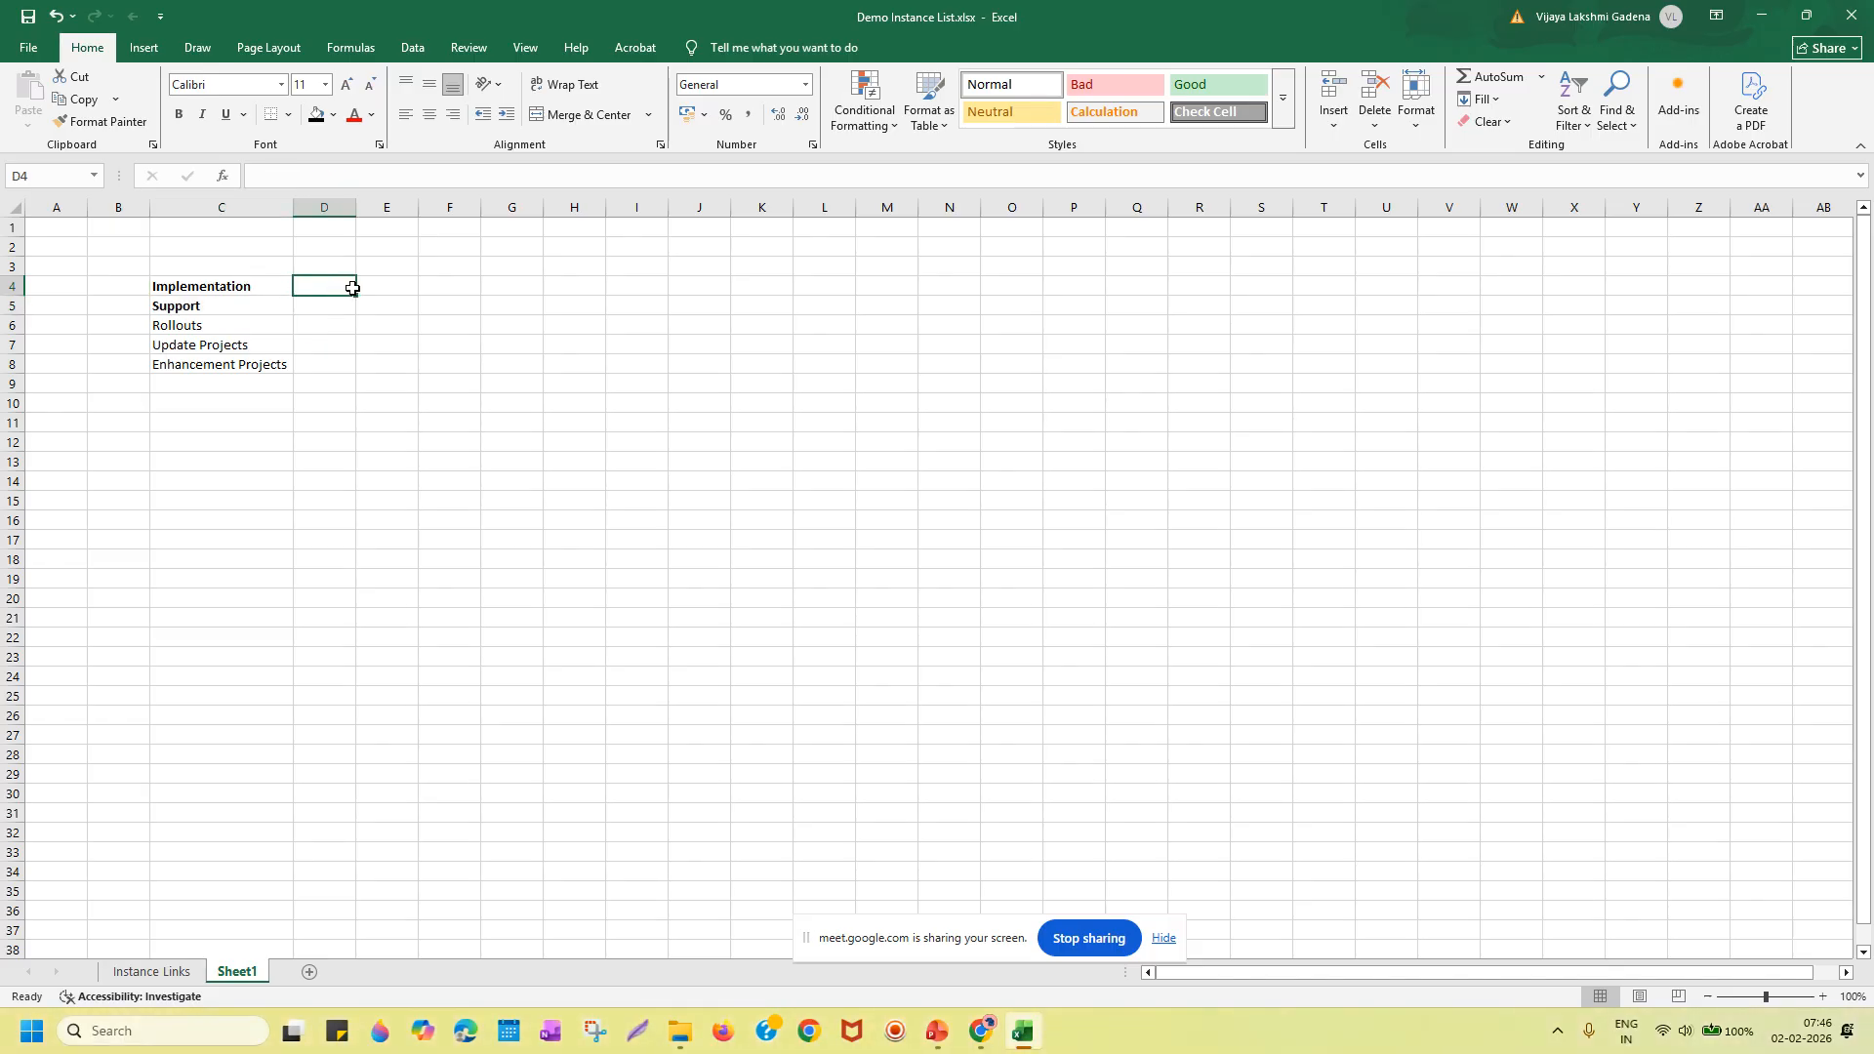
pyautogui.write('S')
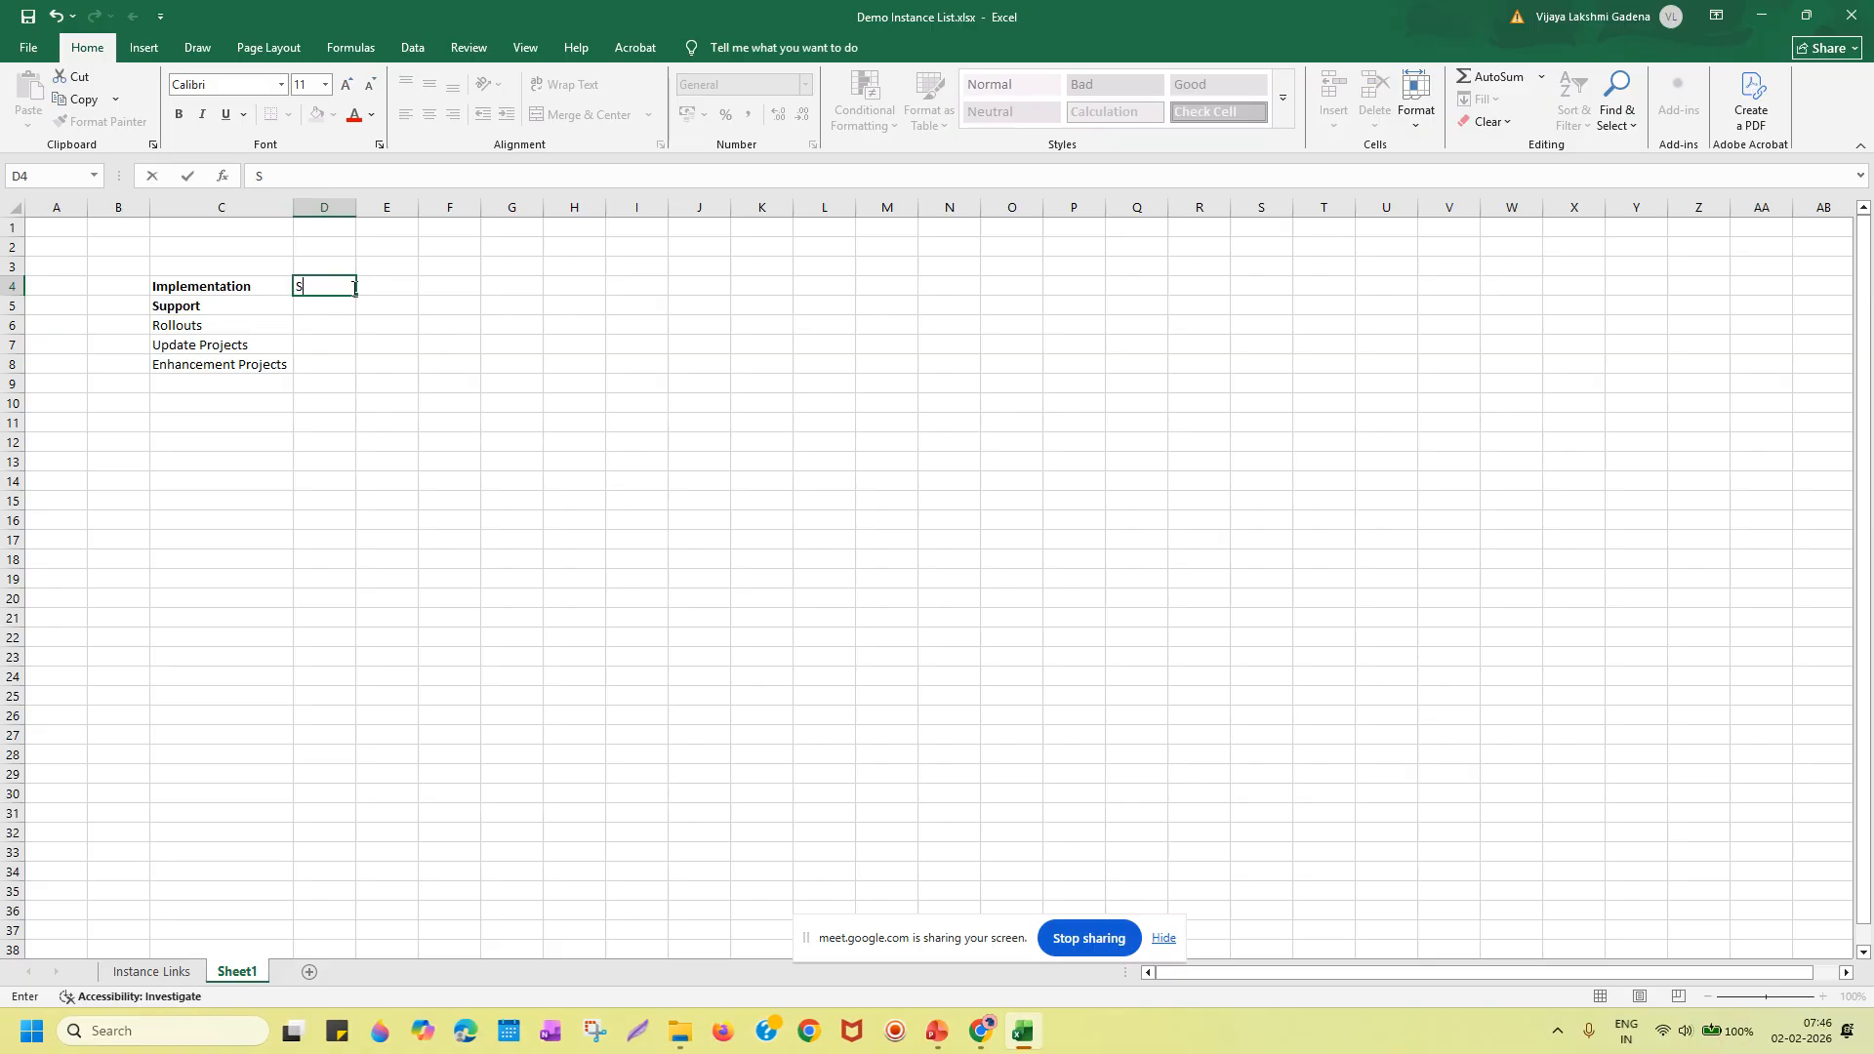
pyautogui.write('c')
pyautogui.press('BackSpace')
pyautogui.press('BackSpace')
pyautogui.write('Intial Stage')
pyautogui.press('Return')
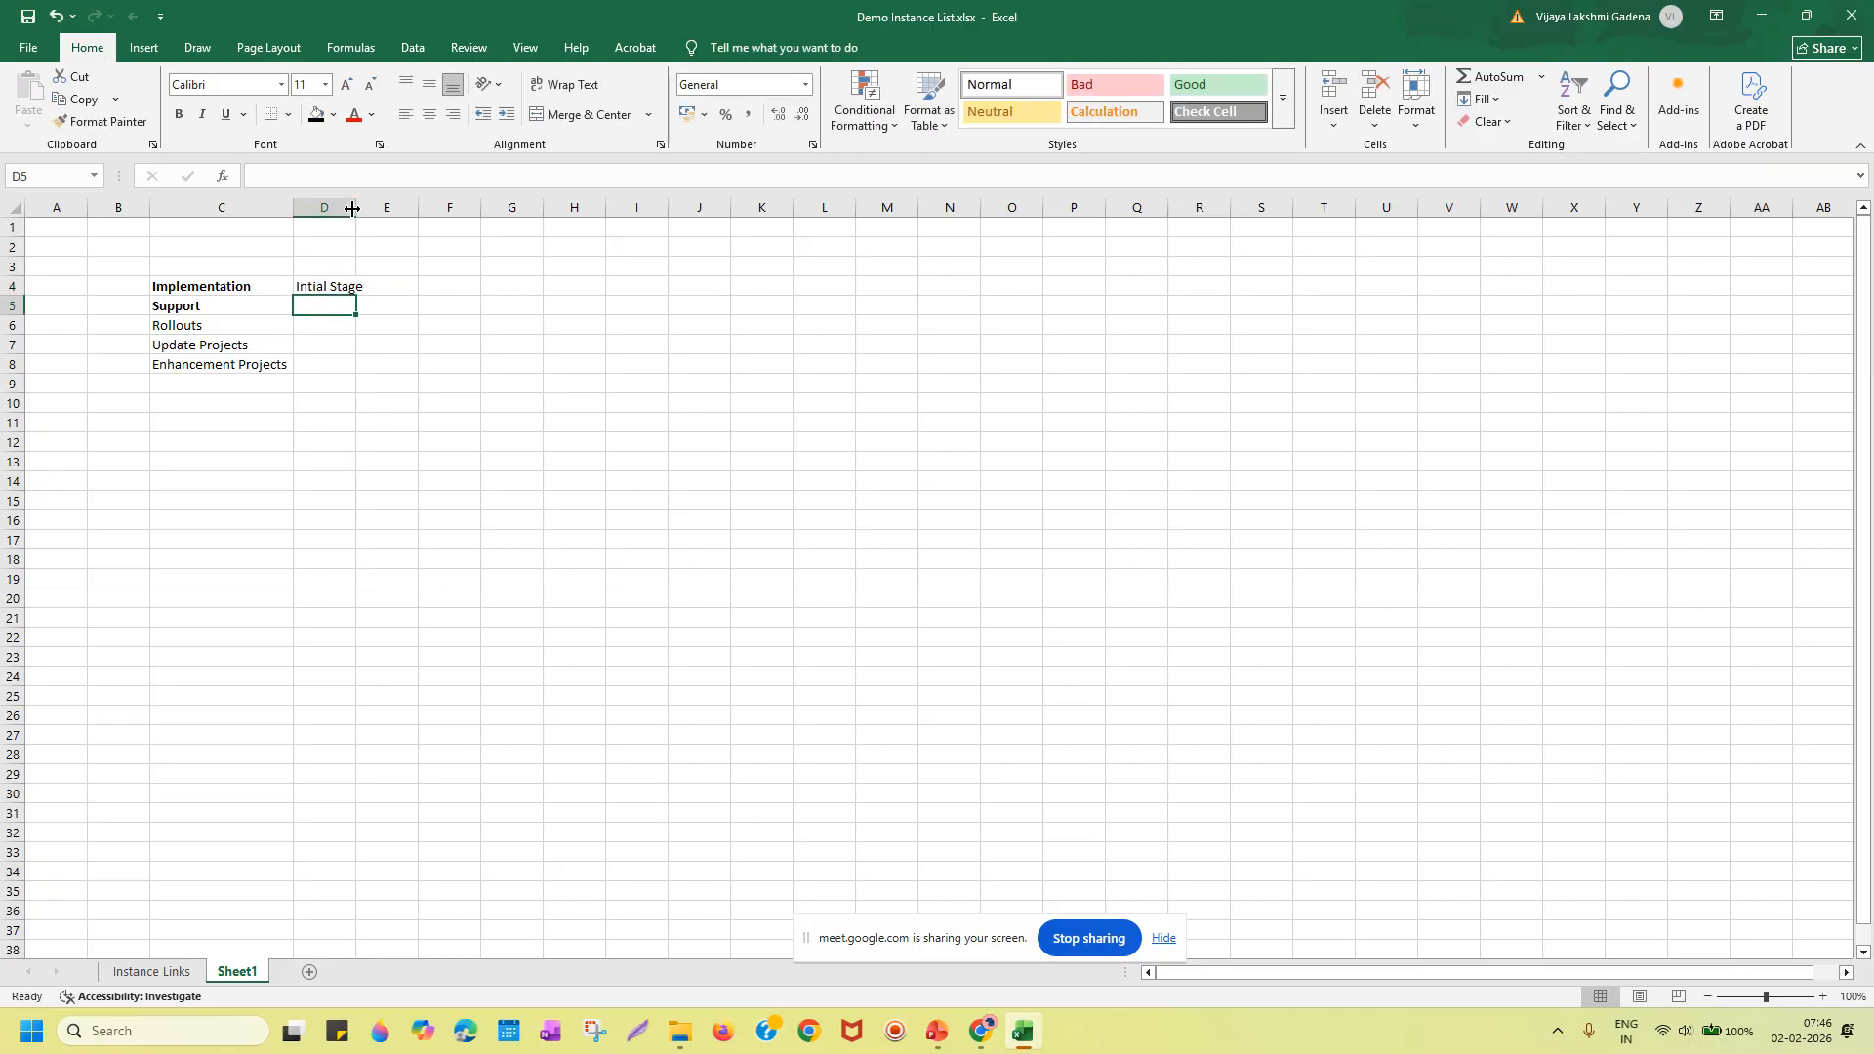
# Widen column D slightly so 'Intial Stage' fits.
pyautogui.moveTo(356, 208); pyautogui.dragTo(368, 208)
pyautogui.click(341, 288)
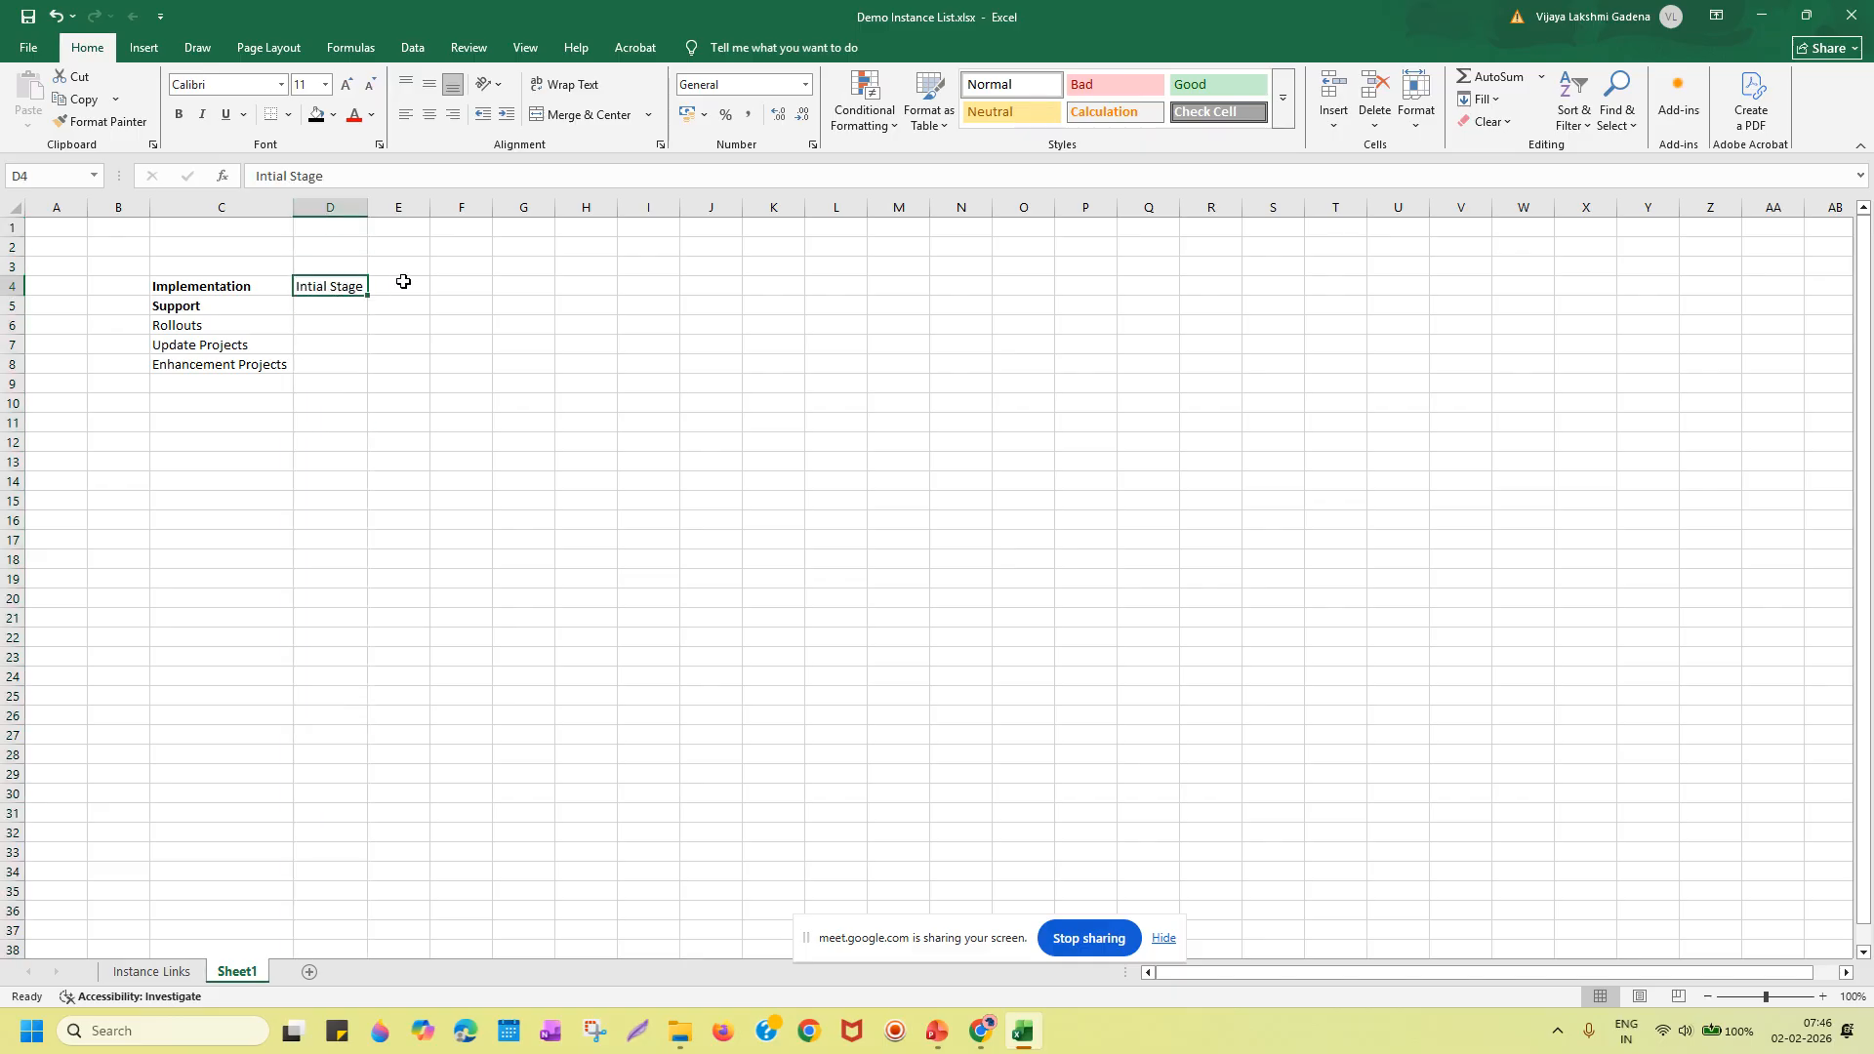
pyautogui.click(408, 285)
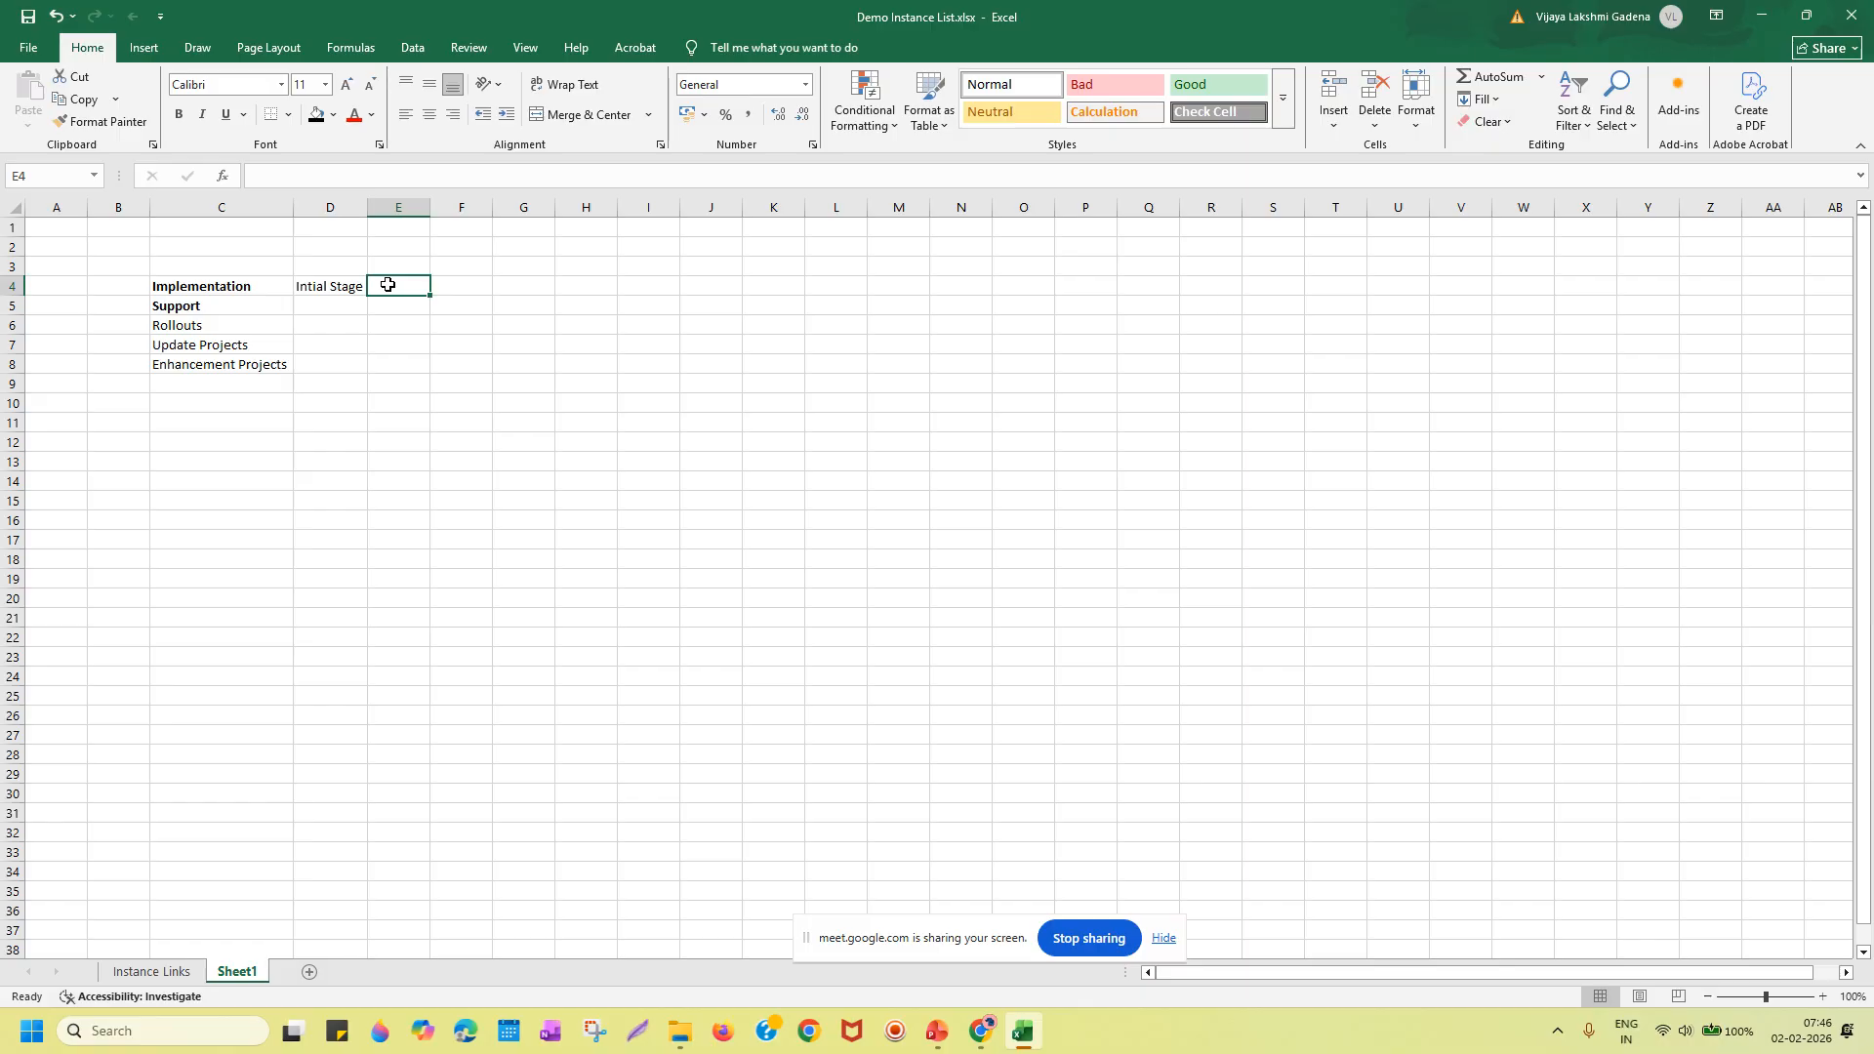
# Enter AIM and OUM notes in E4 and F4, then clear both cells again.
pyautogui.write('AS')
pyautogui.press('Tab')
pyautogui.write('OUM')
pyautogui.press('Tab')
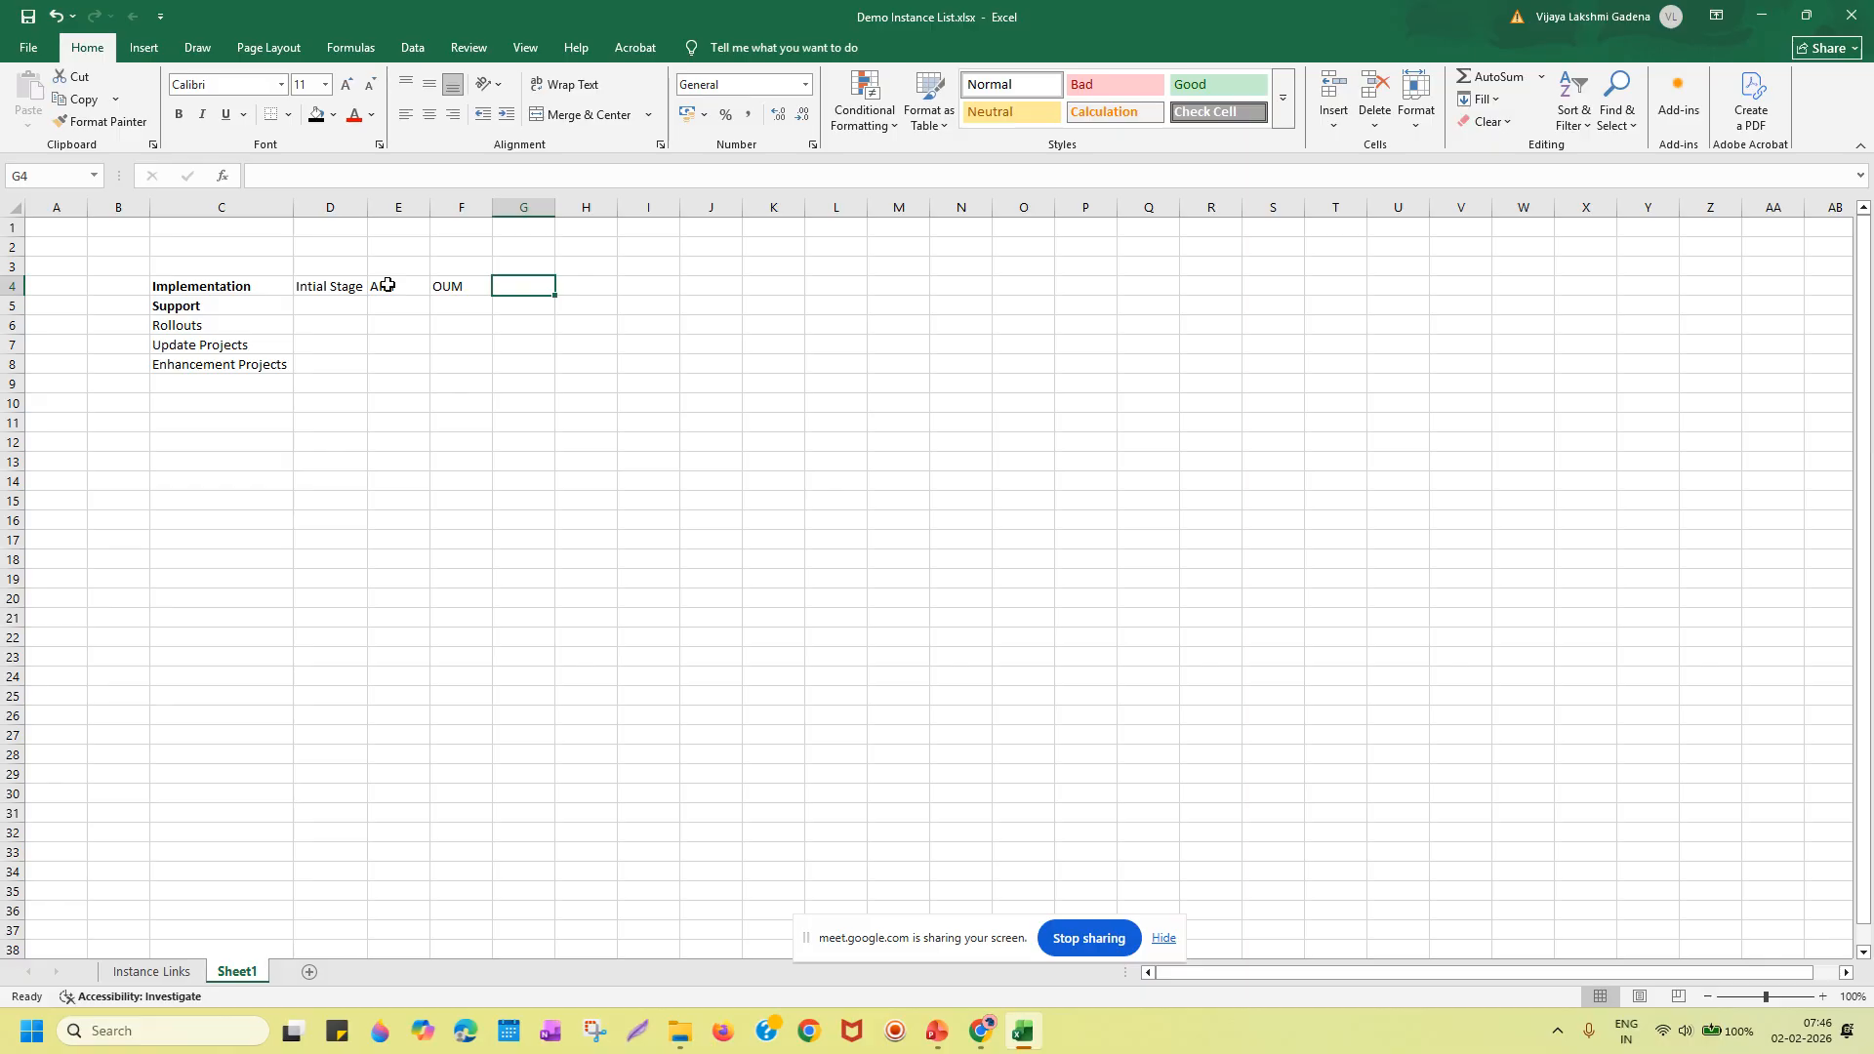
pyautogui.click(388, 285)
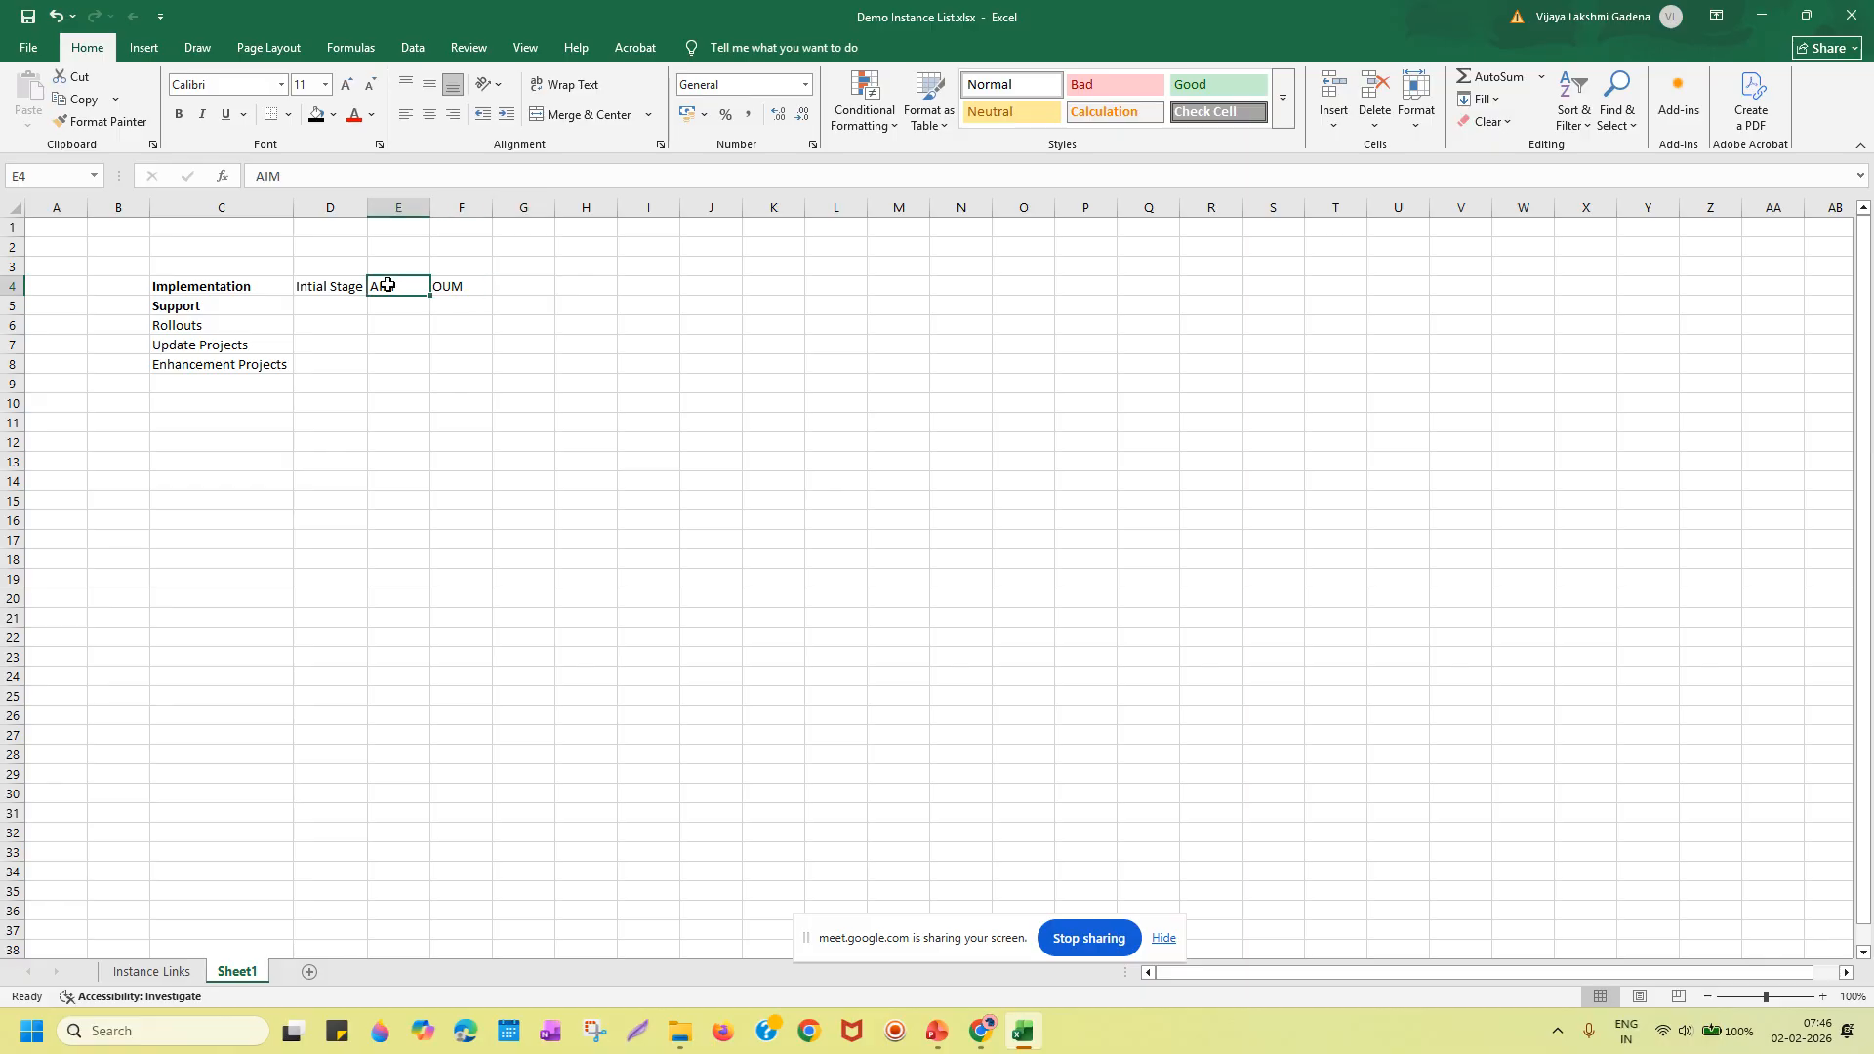
pyautogui.press('Delete')
pyautogui.click(472, 286)
pyautogui.press('Delete')
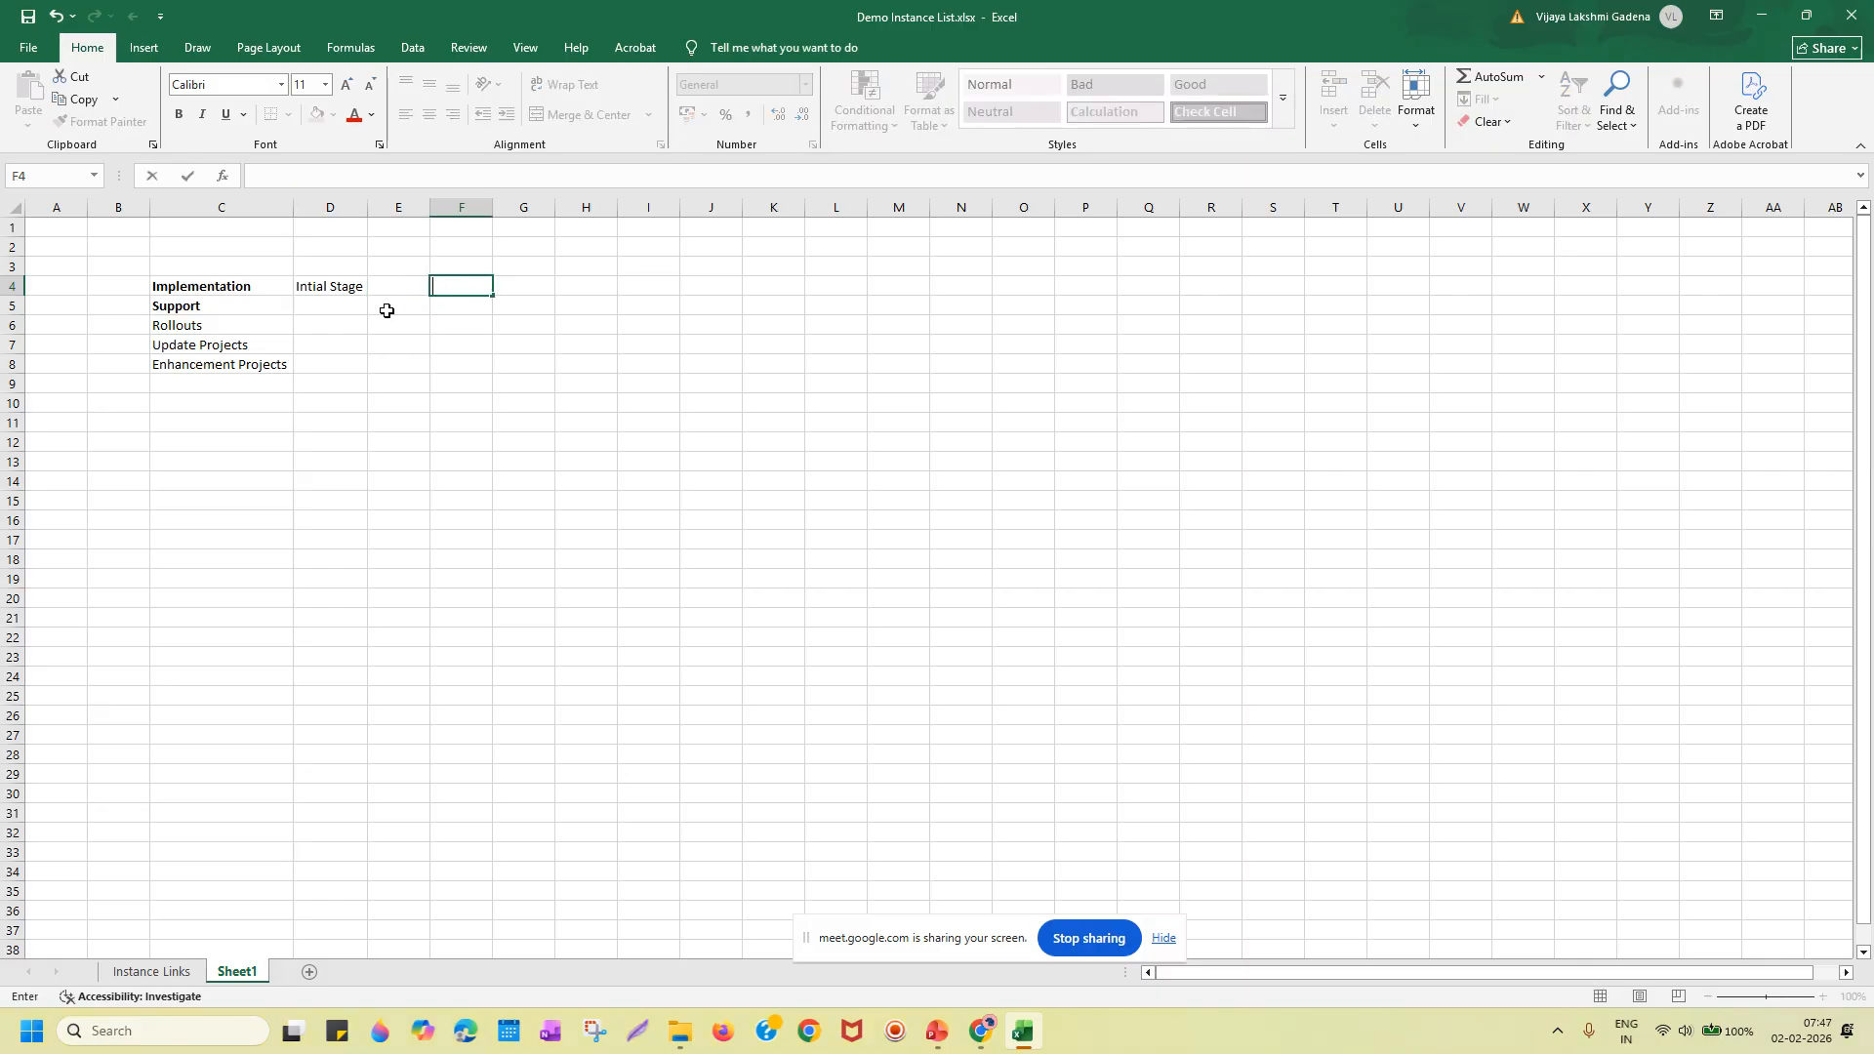
# Enter 'Implemented' in D5 beside Support and autofit column D to it.
pyautogui.click(328, 308)
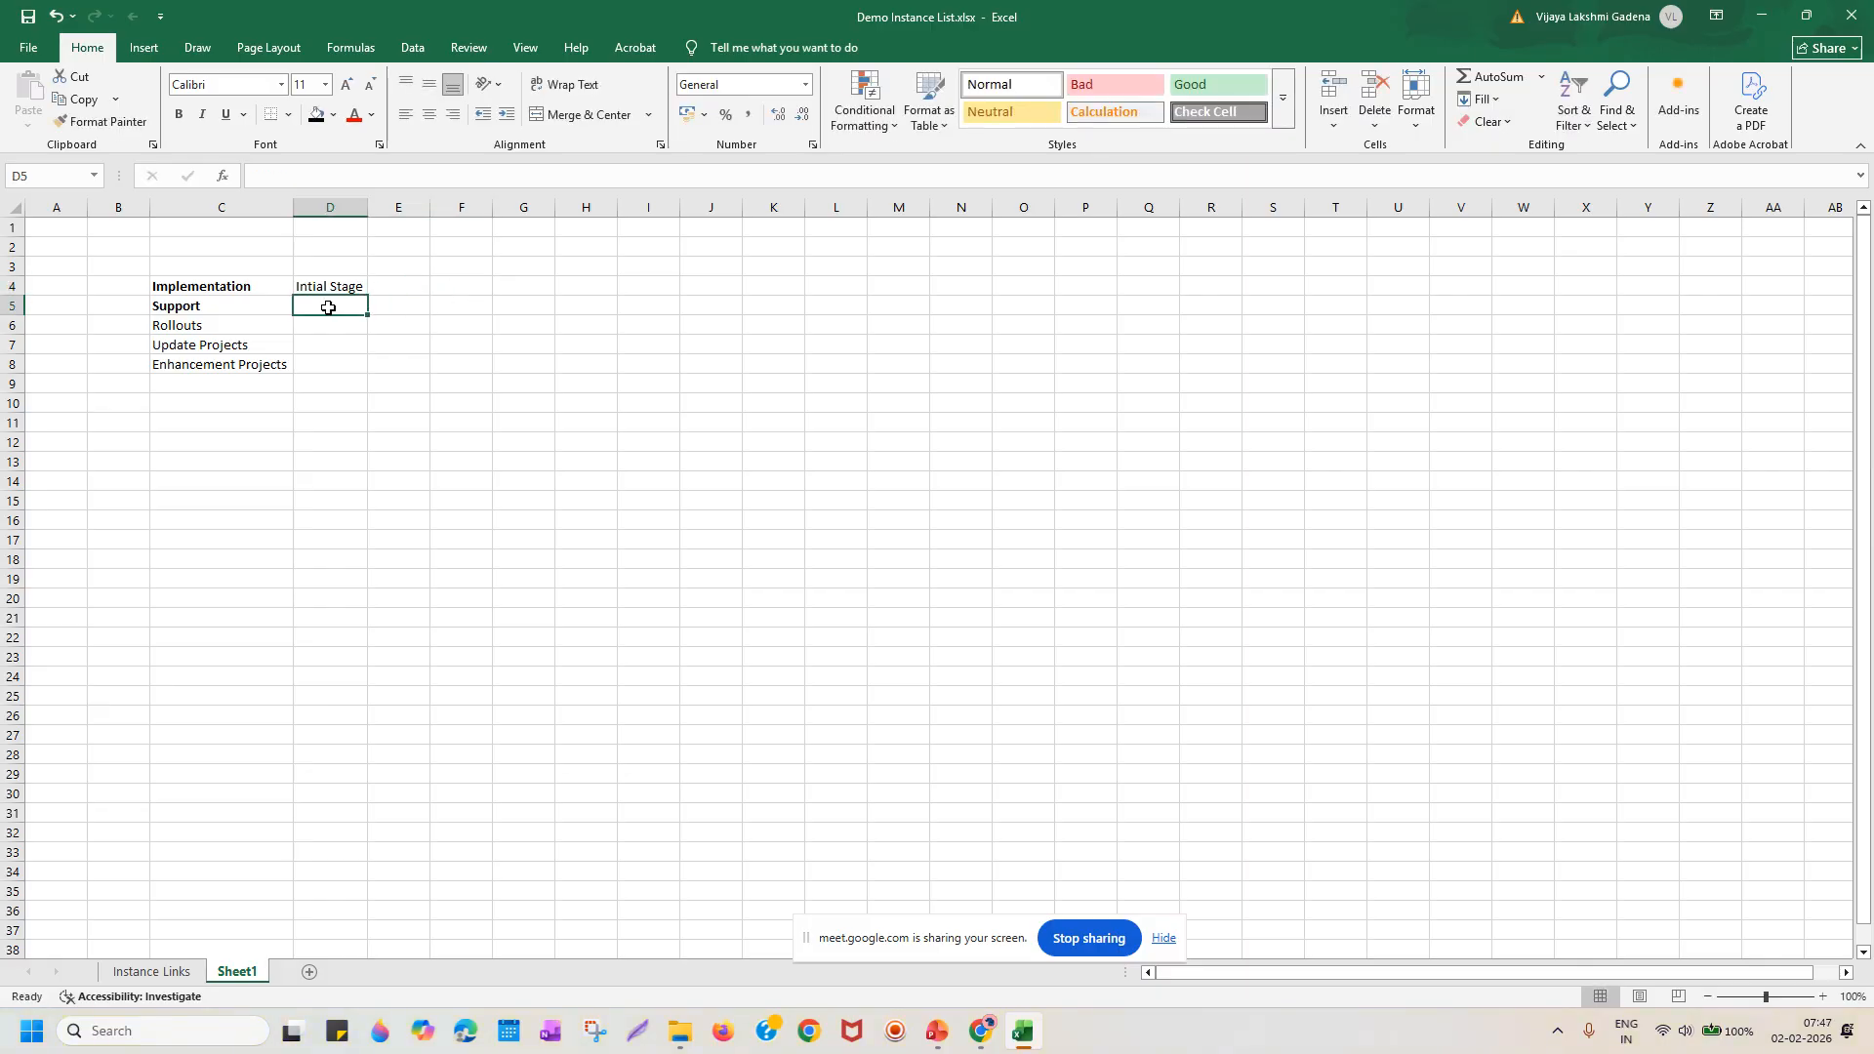
pyautogui.write('Imle')
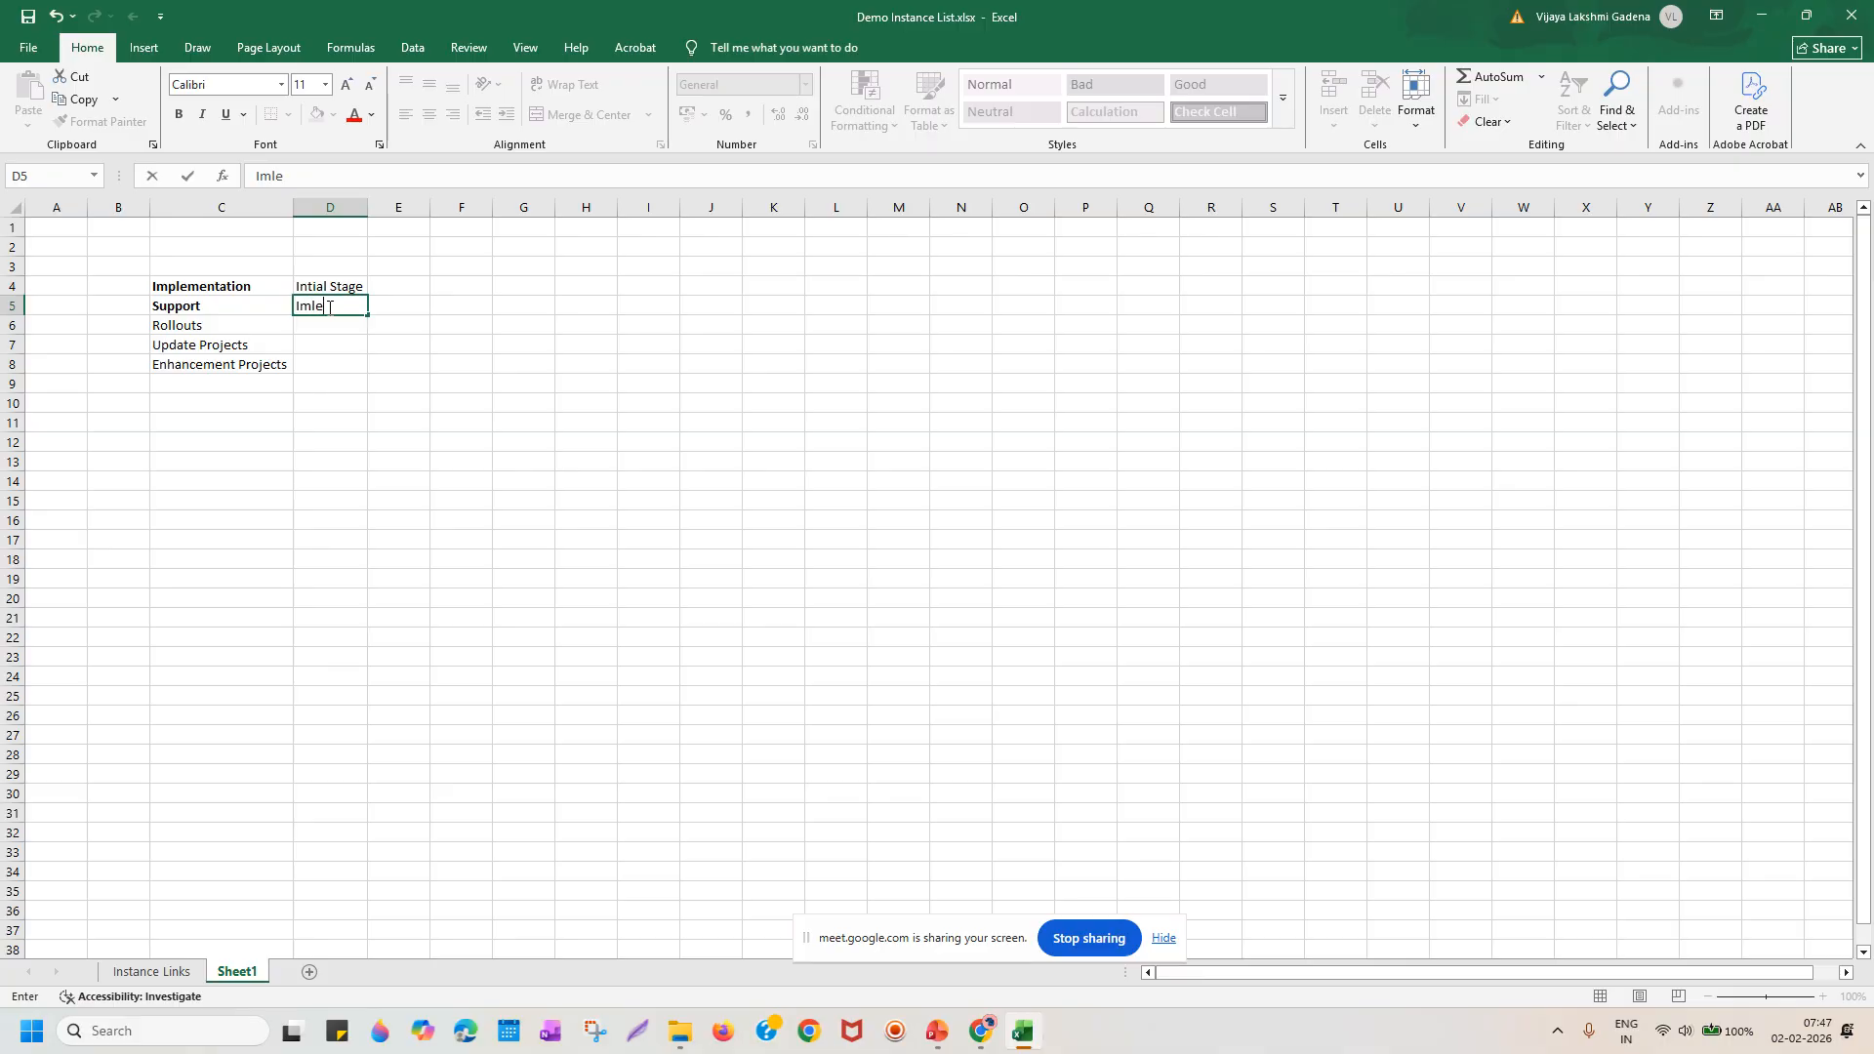
pyautogui.write('menta')
pyautogui.press('BackSpace')
pyautogui.write('ed')
pyautogui.click(345, 305)
pyautogui.press('BackSpace')
pyautogui.press('BackSpace')
pyautogui.press('BackSpace')
pyautogui.press('BackSpace')
pyautogui.press('BackSpace')
pyautogui.press('BackSpace')
pyautogui.press('Delete')
pyautogui.press('Delete')
pyautogui.press('Delete')
pyautogui.press('Delete')
pyautogui.write('Implemented')
pyautogui.press('Return')
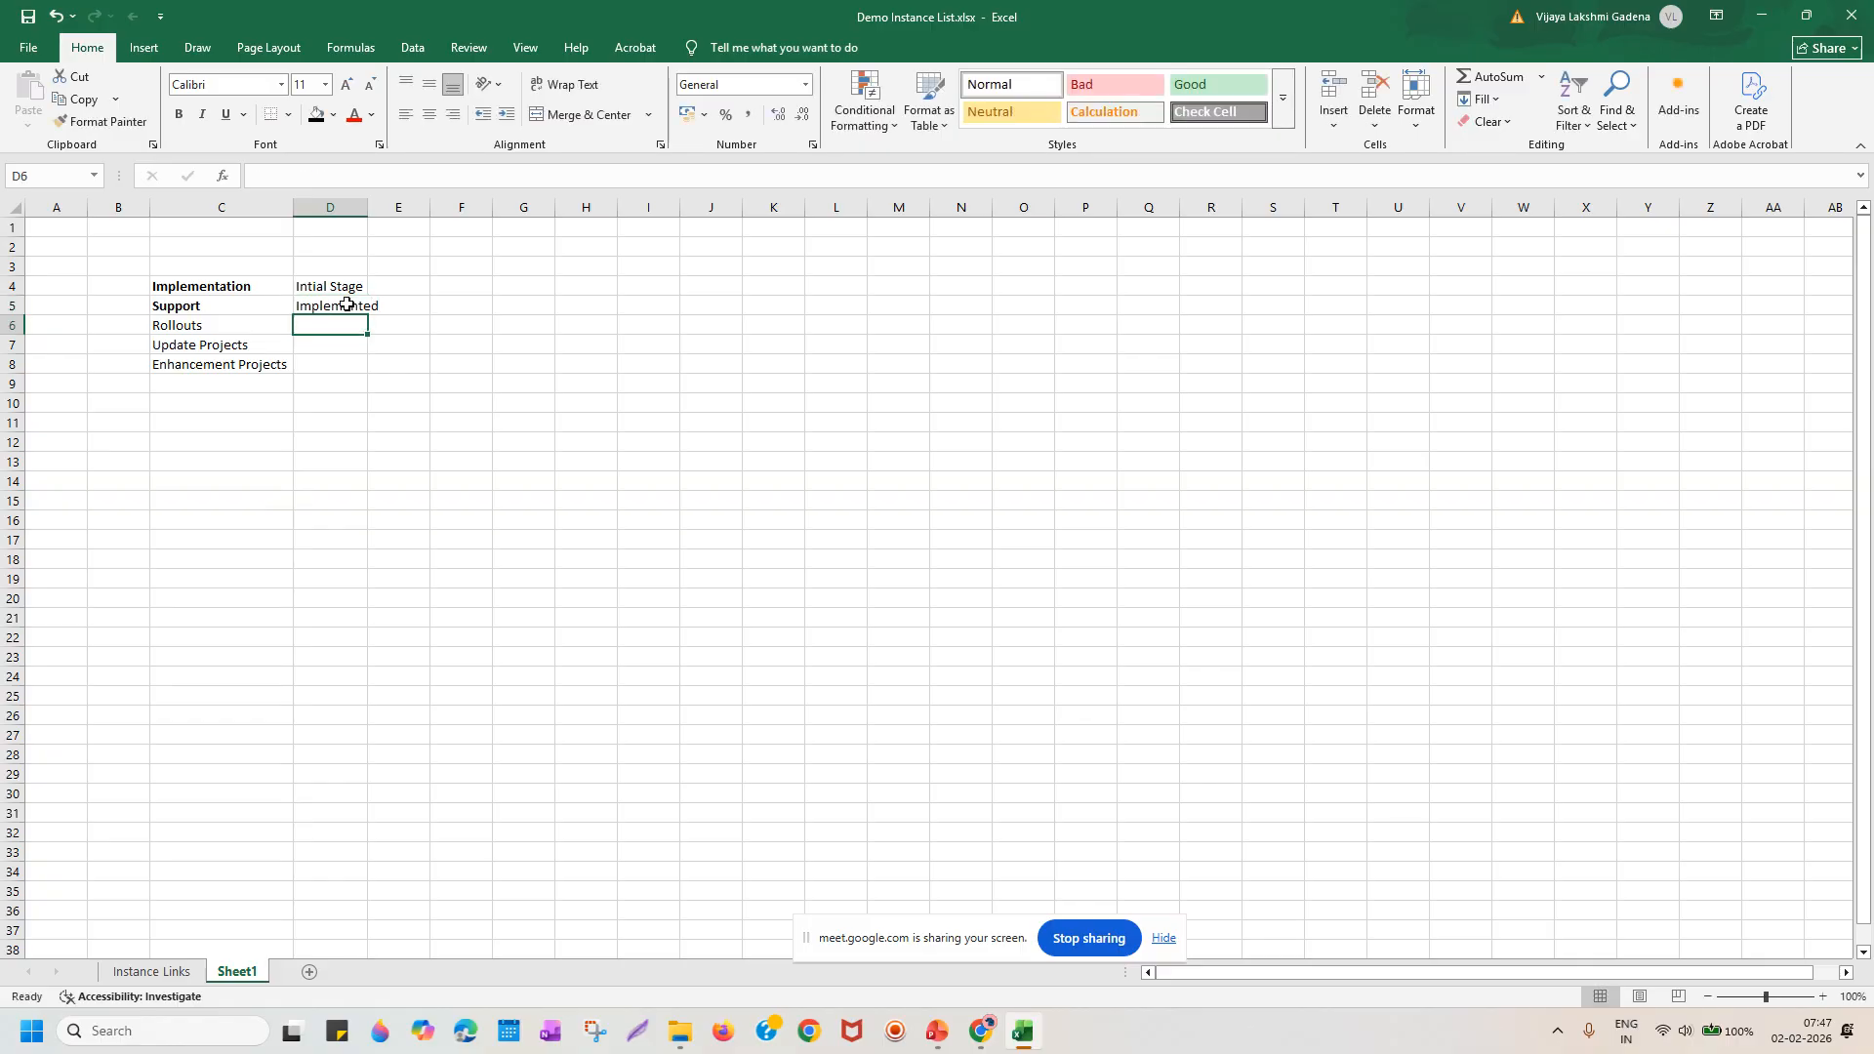
pyautogui.doubleClick(367, 207)
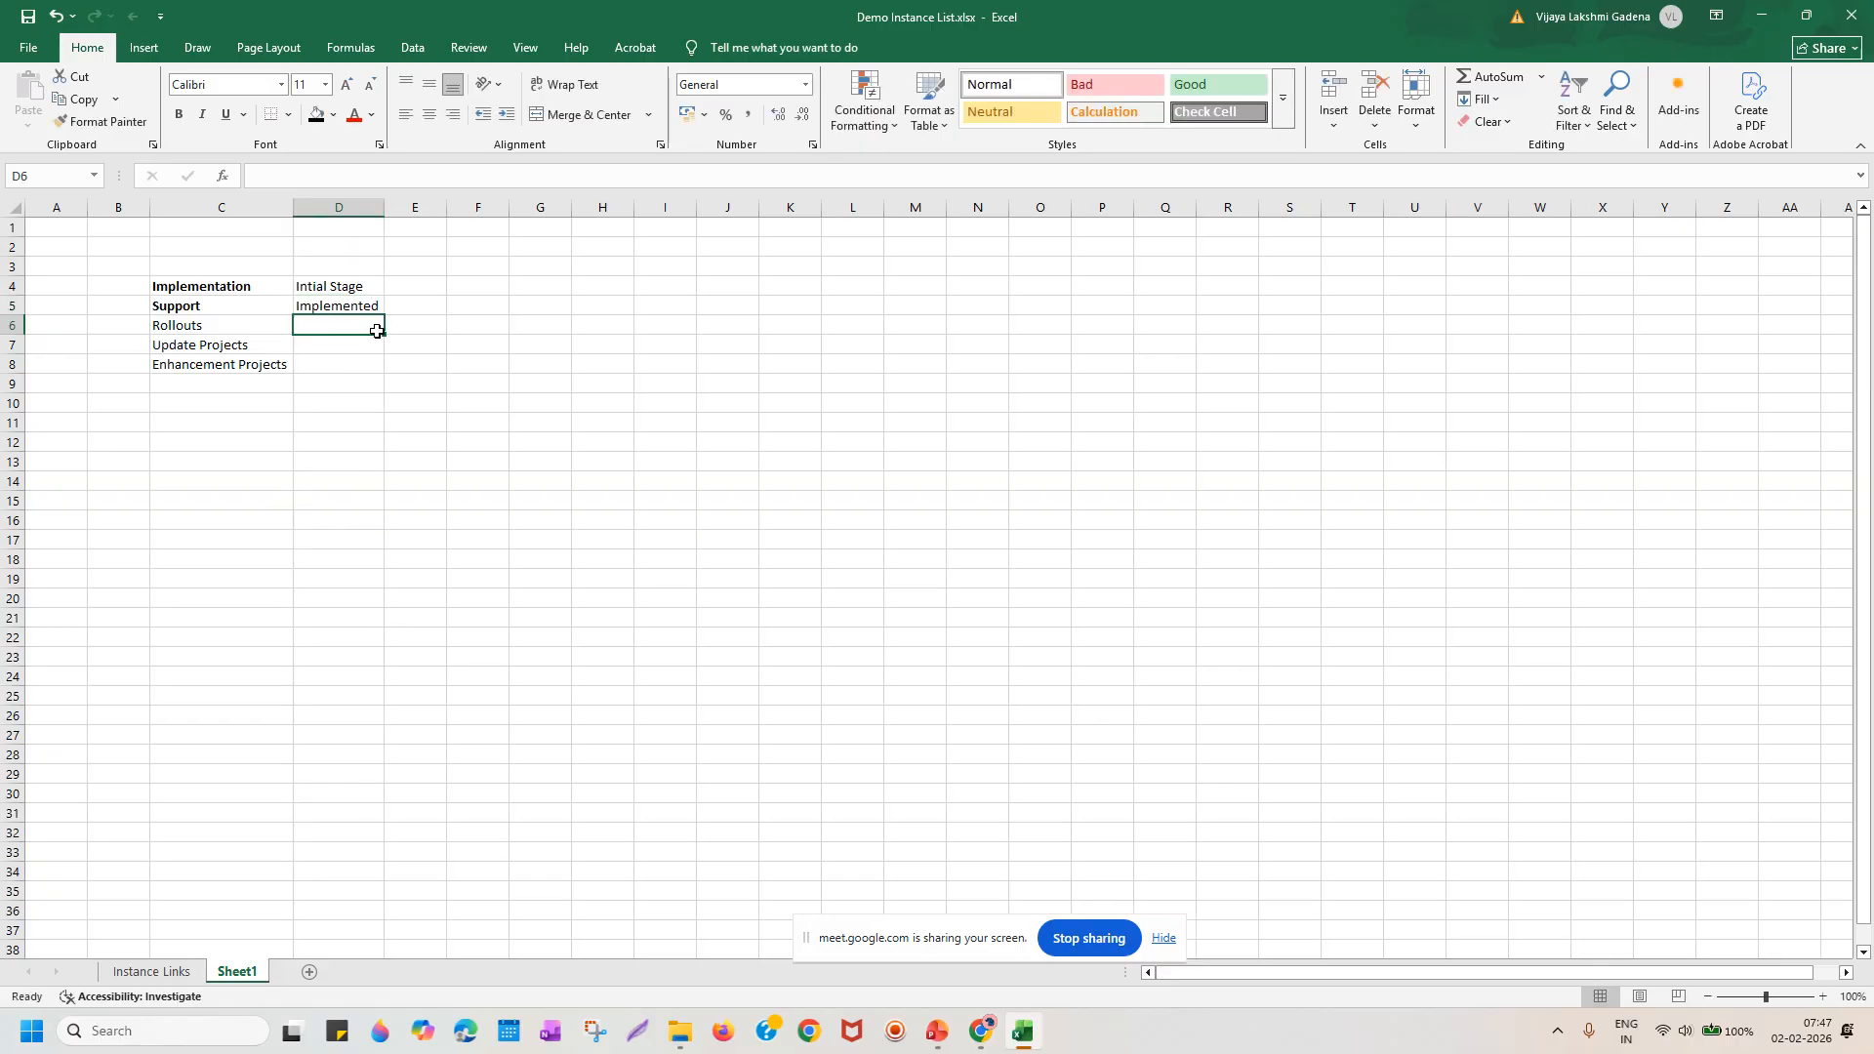
pyautogui.click(405, 307)
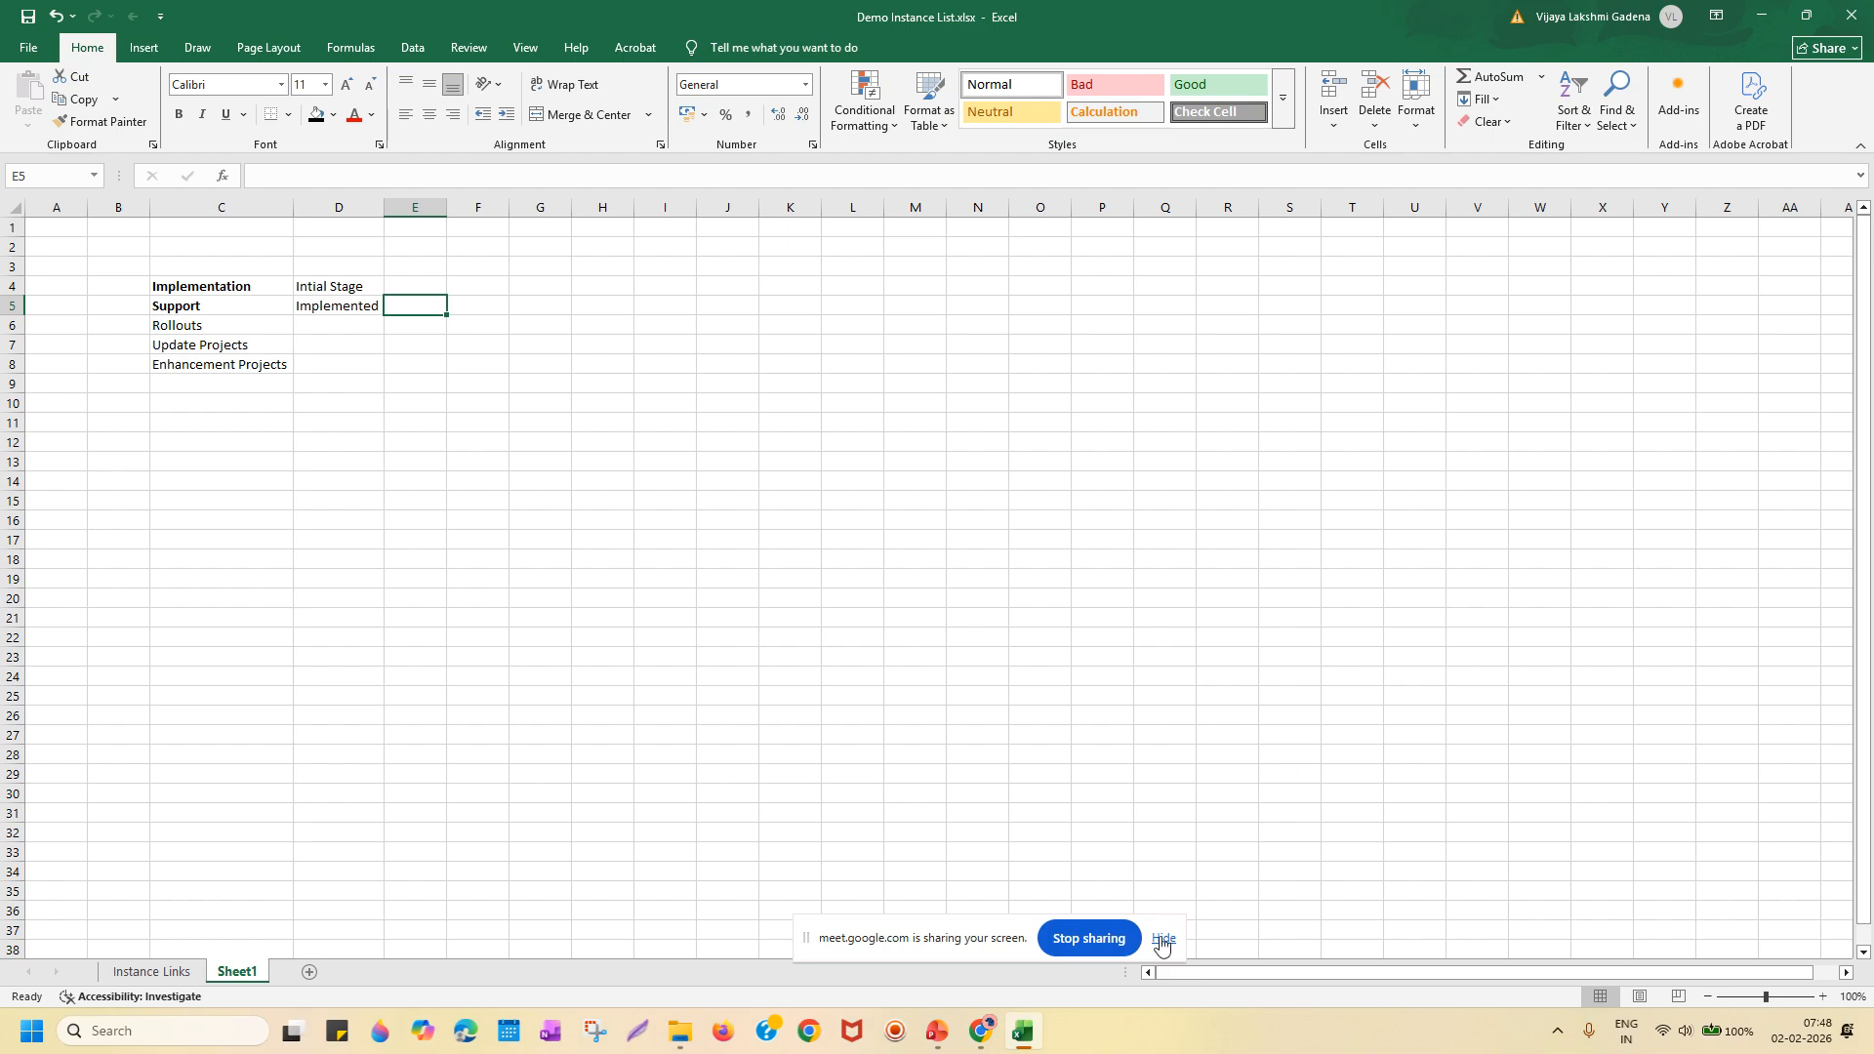
pyautogui.click(936, 1036)
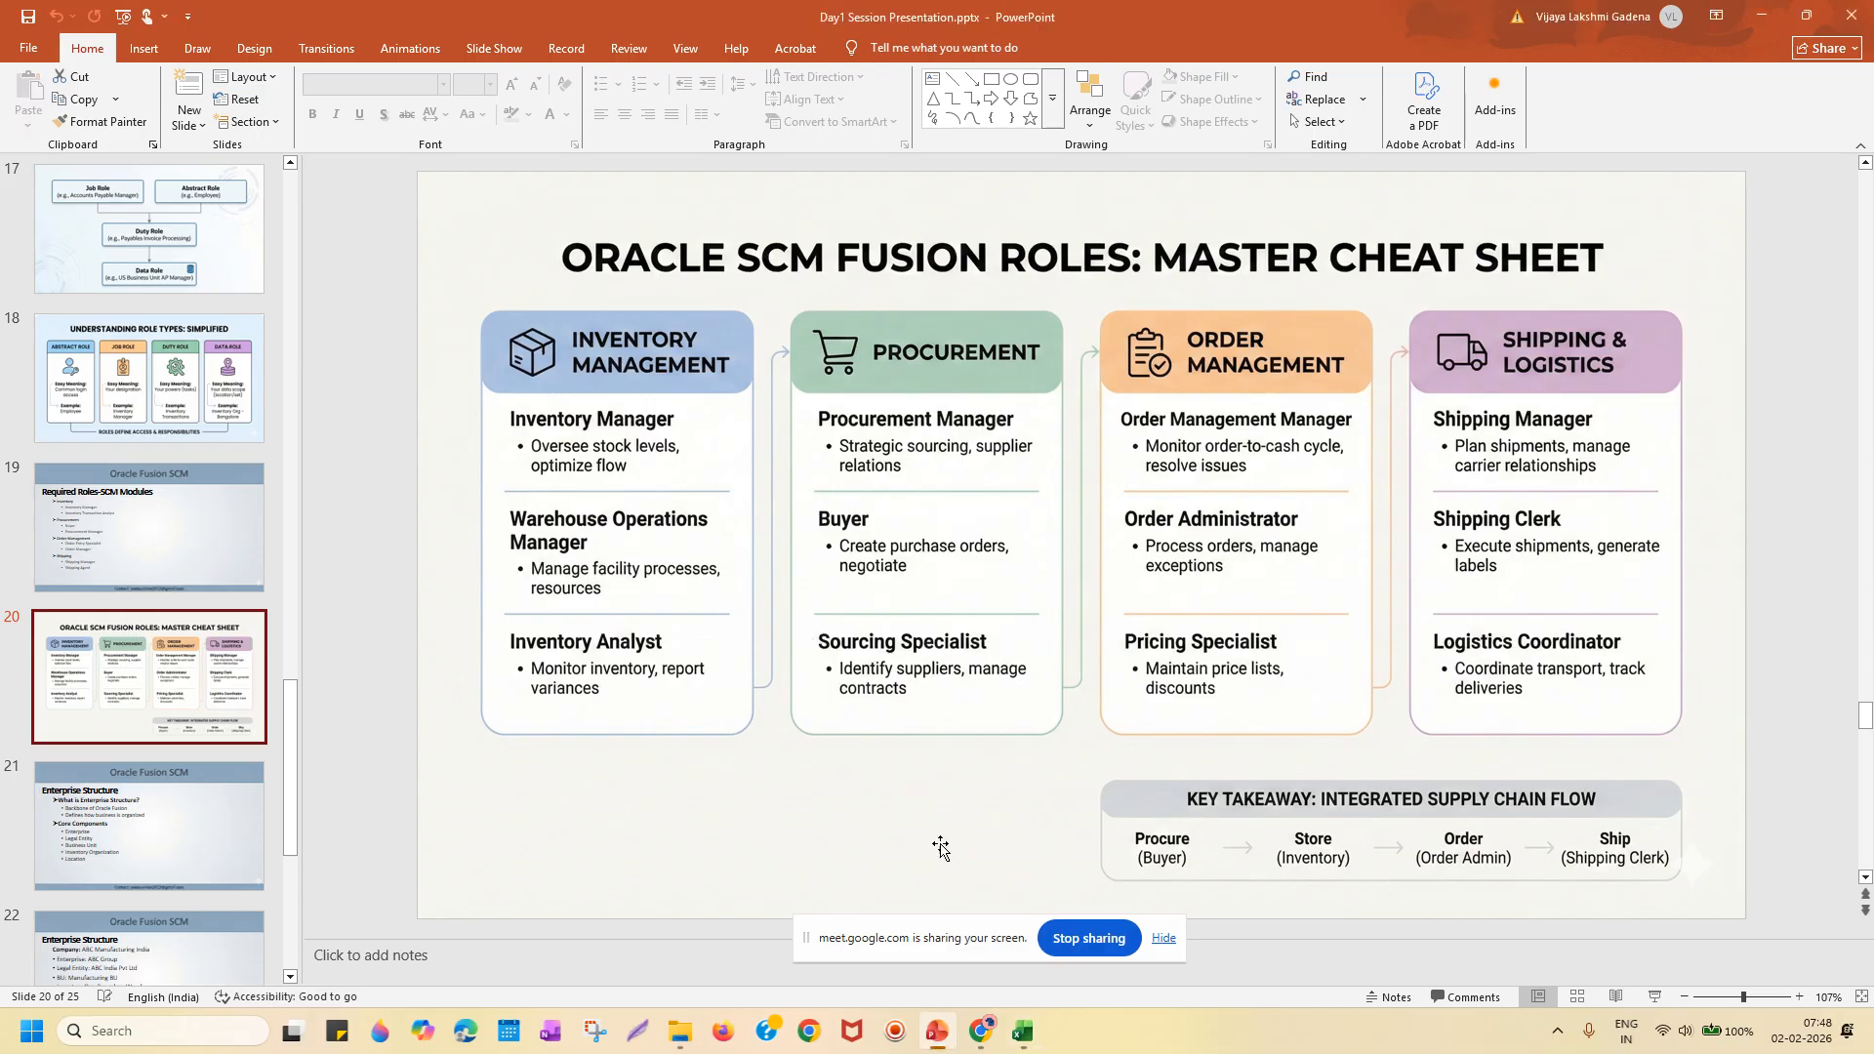
pyautogui.click(1030, 1039)
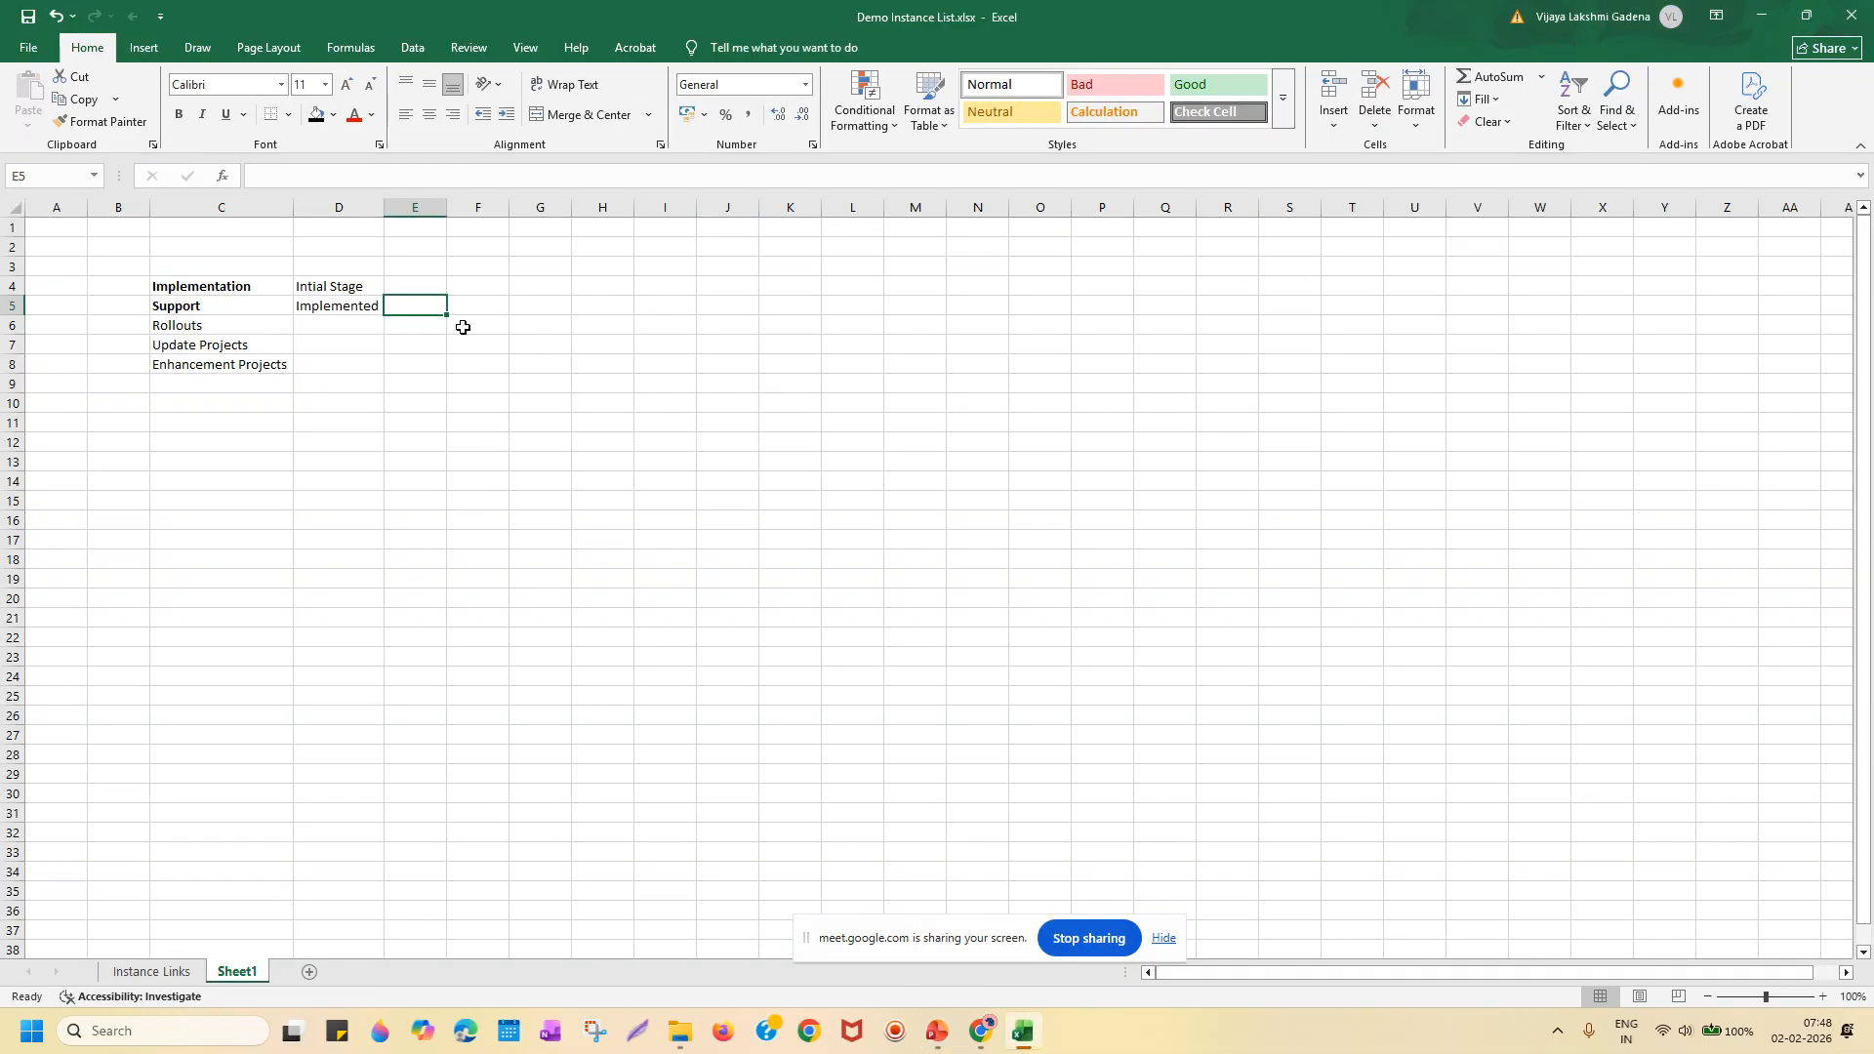
pyautogui.click(473, 287)
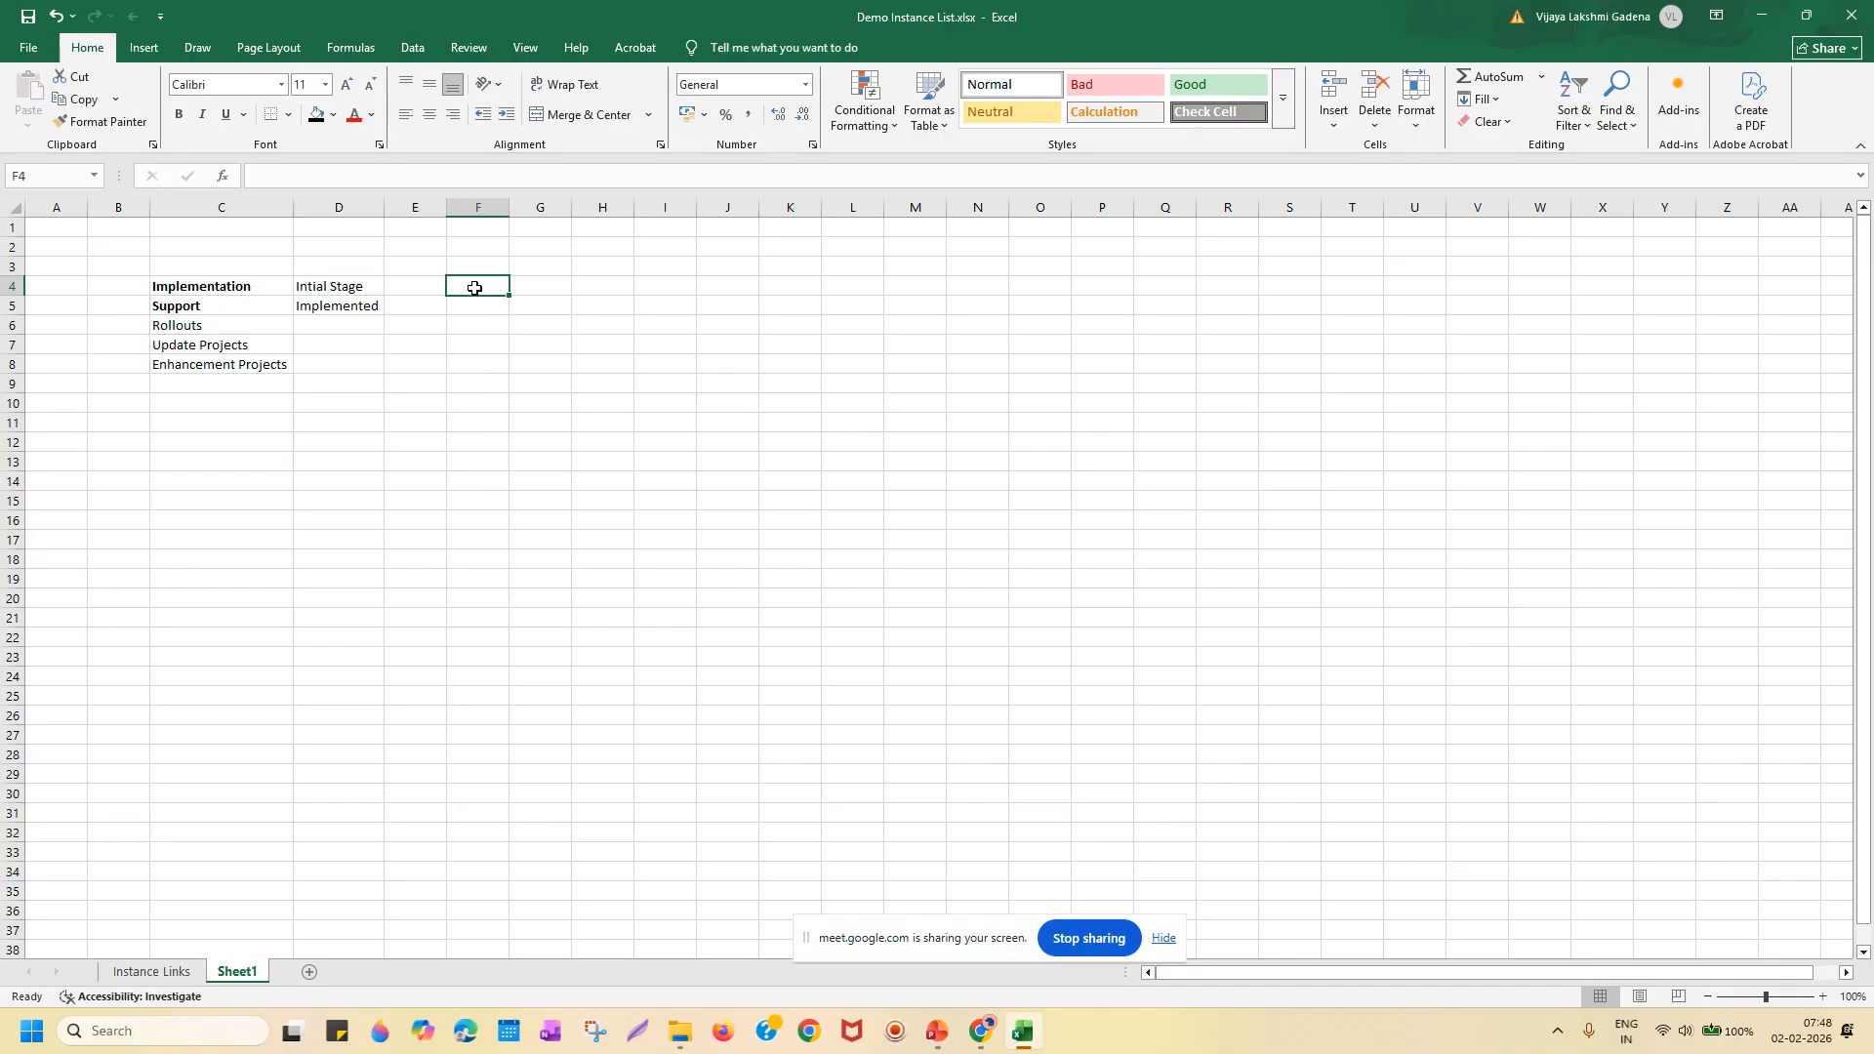